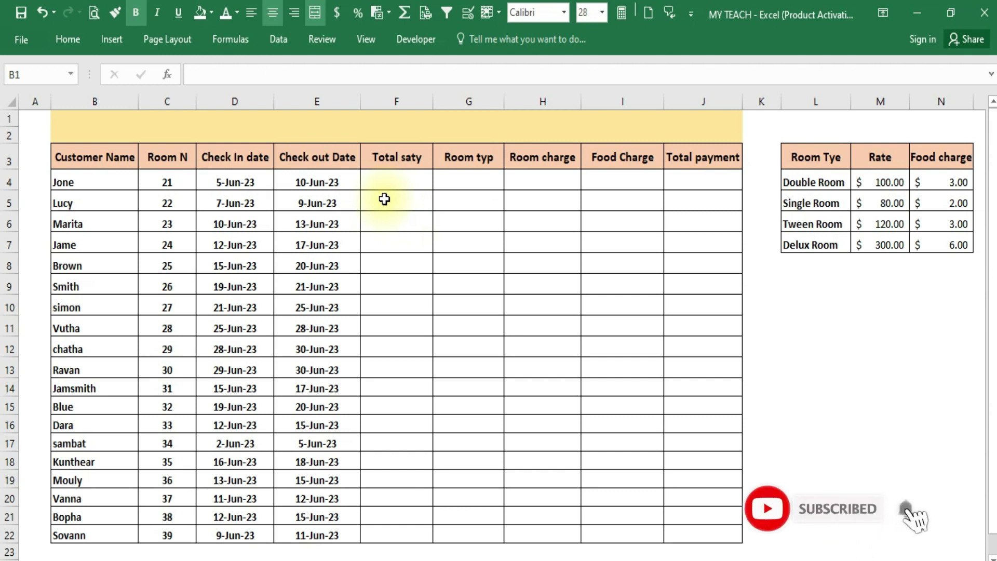
Step: Look over the booking table's header row and the Customer Name column
{"action": "mouse_move", "coordinate": [85, 157]}
{"action": "left_mouse_down"}
{"action": "mouse_move", "coordinate": [653, 175]}
{"action": "mouse_move", "coordinate": [703, 302]}
{"action": "mouse_move", "coordinate": [695, 532]}
{"action": "left_mouse_up"}
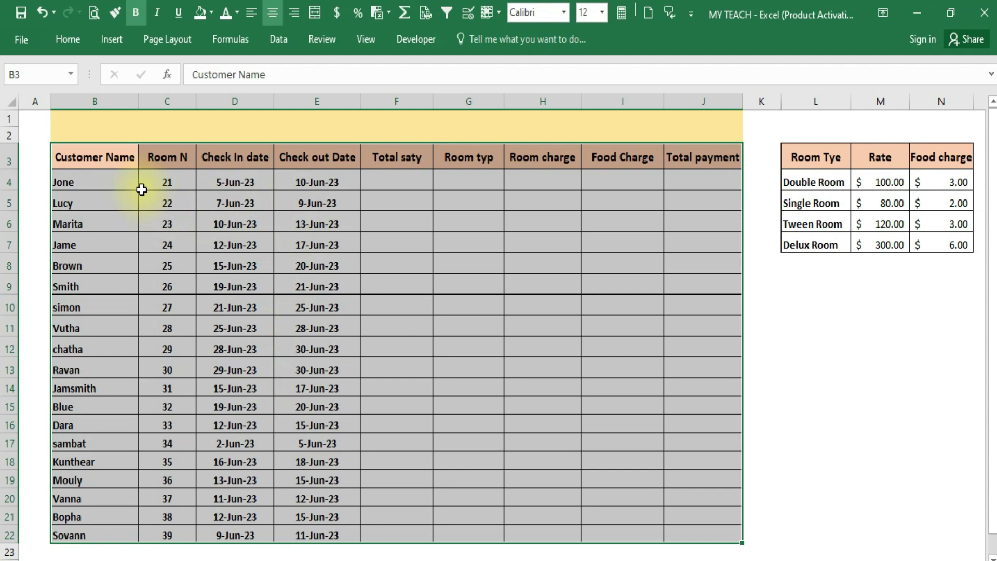
{"action": "left_click", "coordinate": [108, 180]}
{"action": "left_click", "coordinate": [99, 156]}
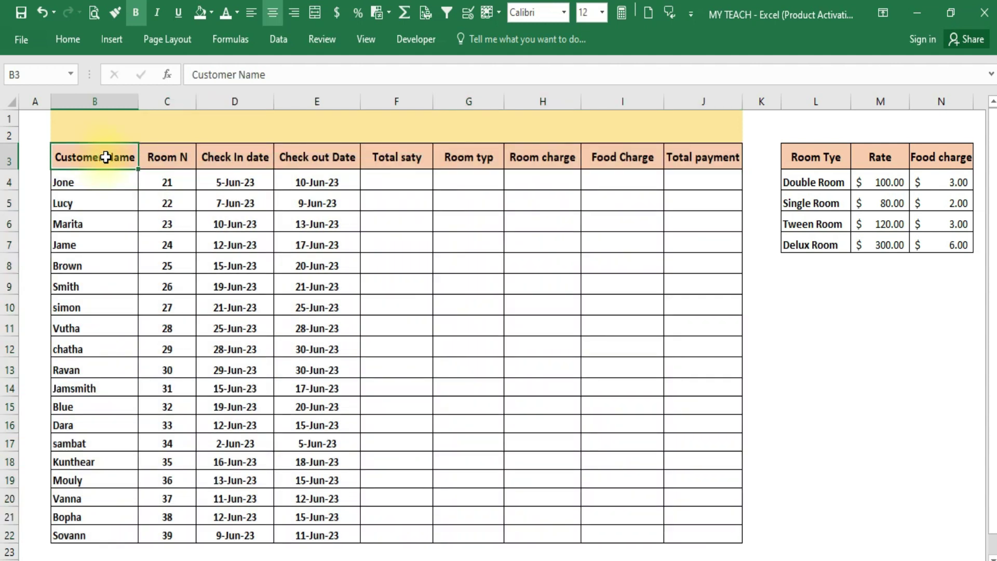
{"action": "left_click_drag", "start_coordinate": [107, 177], "coordinate": [98, 534]}
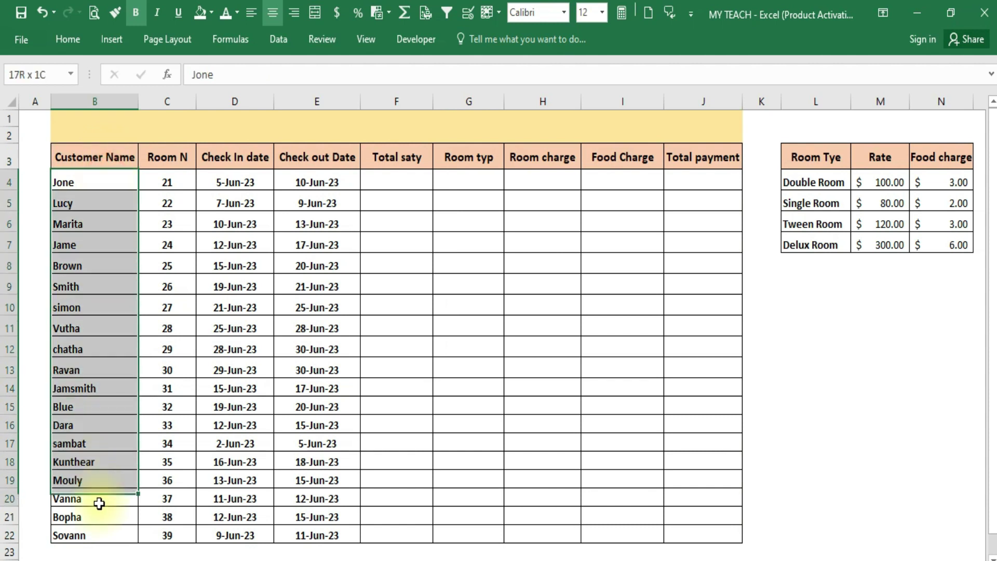
{"action": "left_click", "coordinate": [101, 191]}
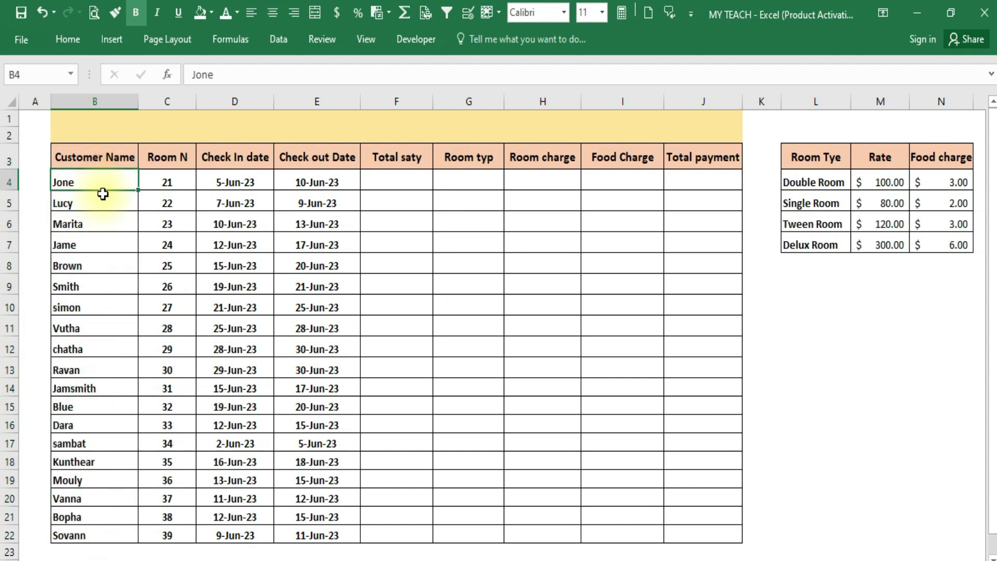
{"action": "left_click", "coordinate": [89, 202]}
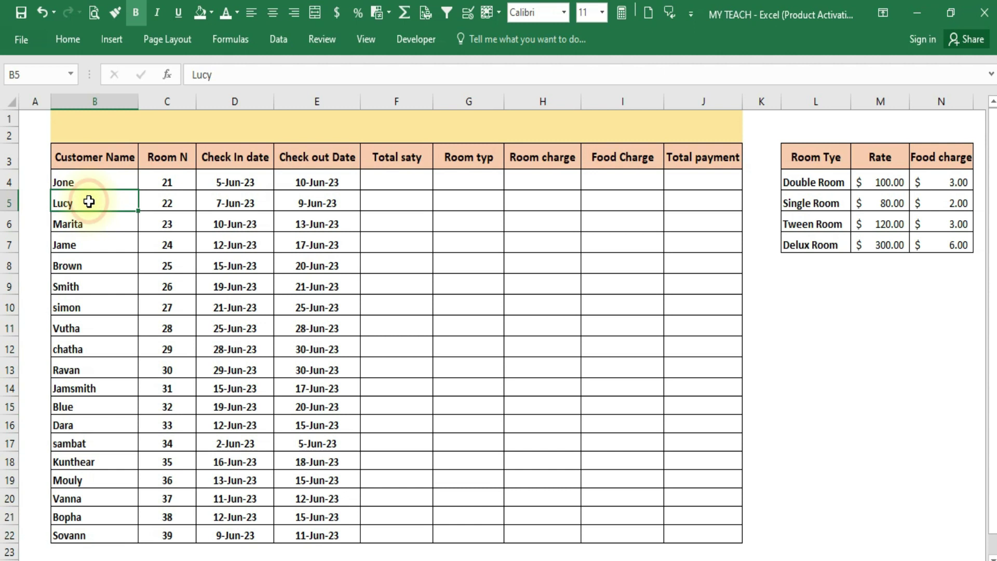
{"action": "left_click", "coordinate": [94, 227]}
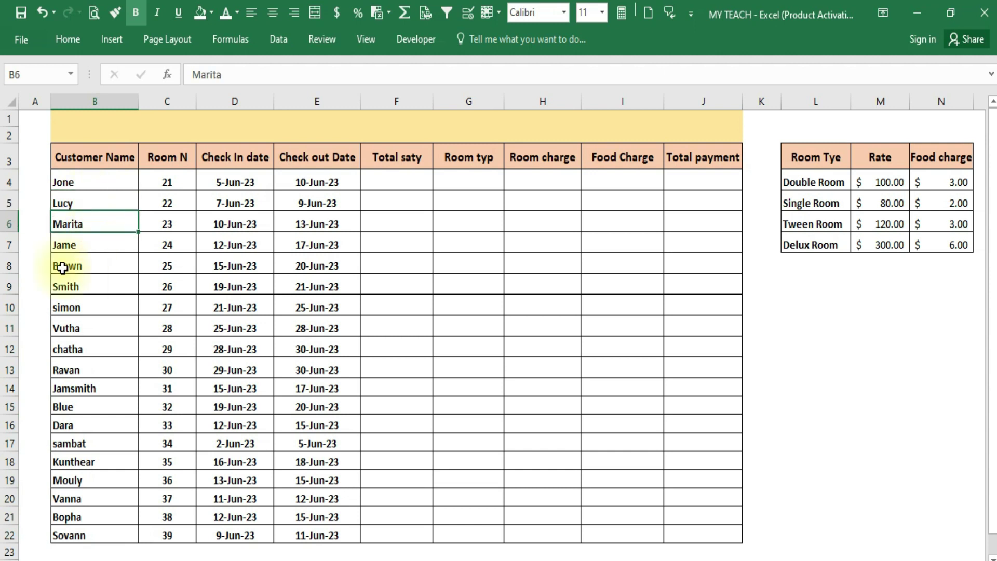
{"action": "left_click_drag", "start_coordinate": [83, 183], "coordinate": [104, 530]}
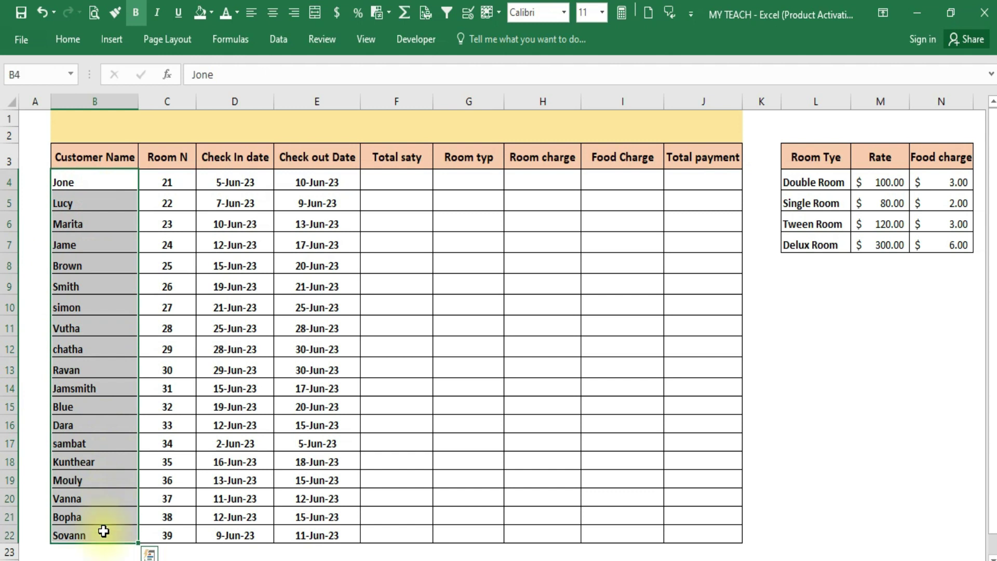
Step: Select the Room N header and the room numbers beneath it
{"action": "left_click", "coordinate": [171, 158]}
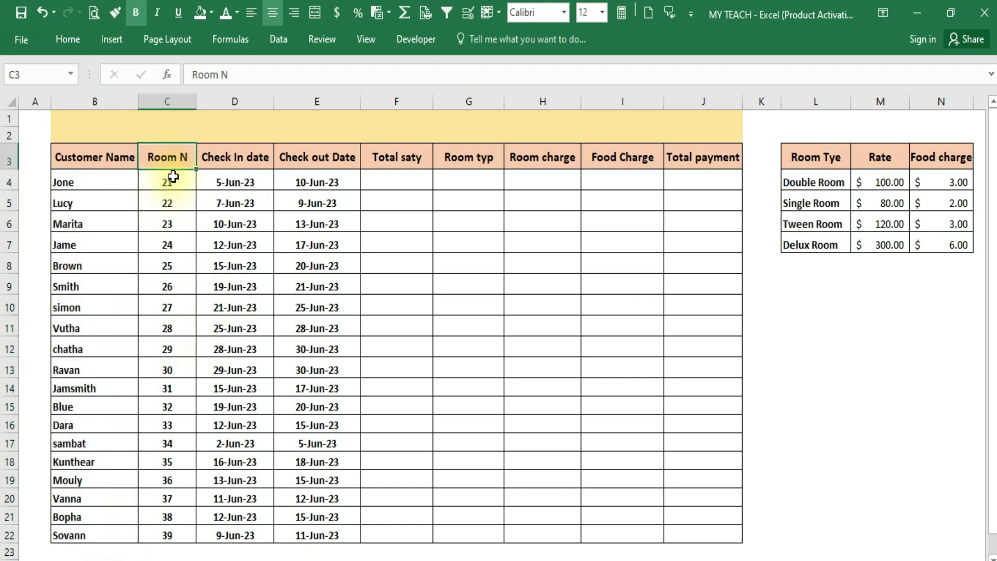
{"action": "left_click", "coordinate": [173, 182]}
{"action": "left_click", "coordinate": [171, 202]}
{"action": "left_click", "coordinate": [172, 224]}
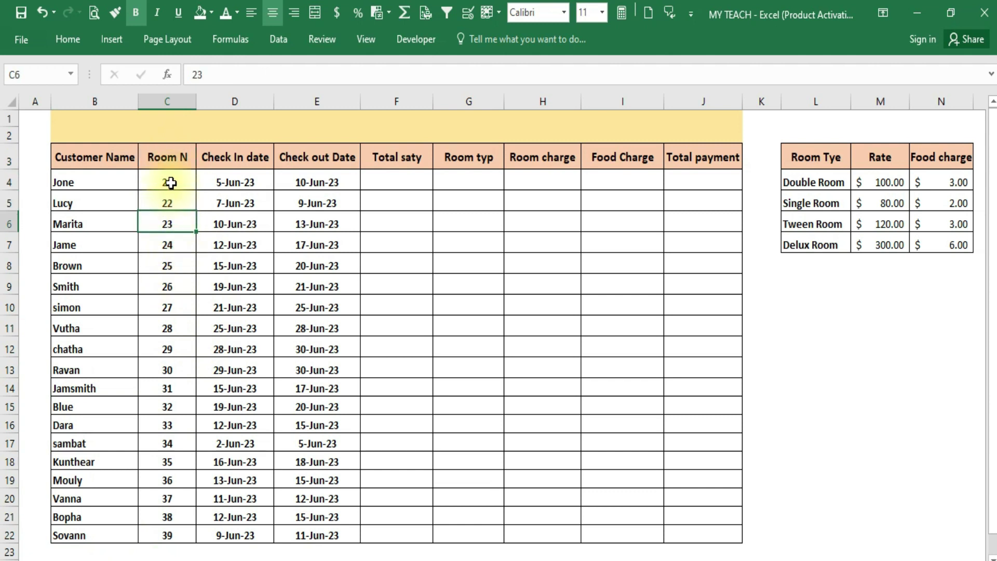
{"action": "left_click_drag", "start_coordinate": [171, 183], "coordinate": [165, 535]}
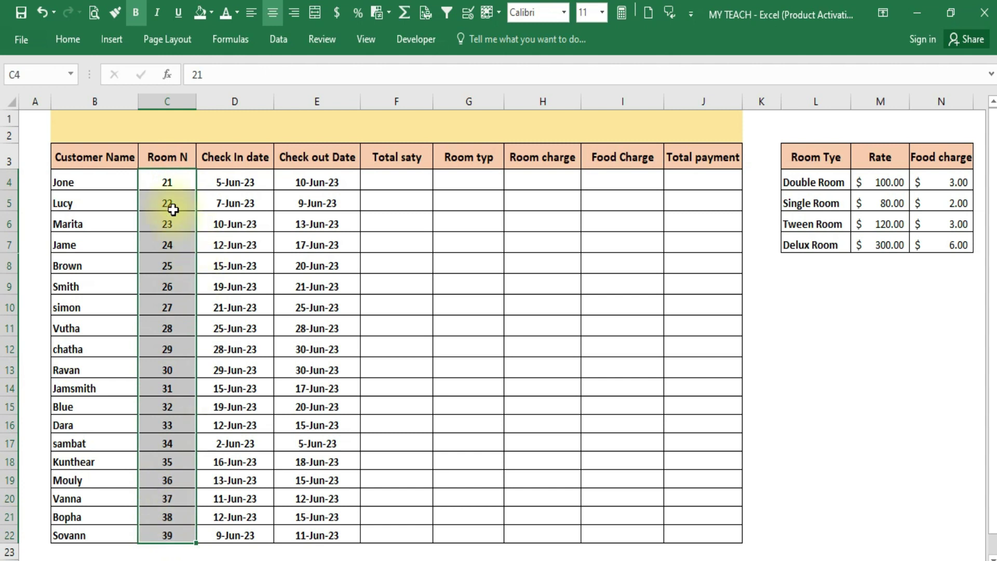
Step: Review the Check In and Check out date columns by selecting their headers and dates
{"action": "left_click", "coordinate": [232, 157]}
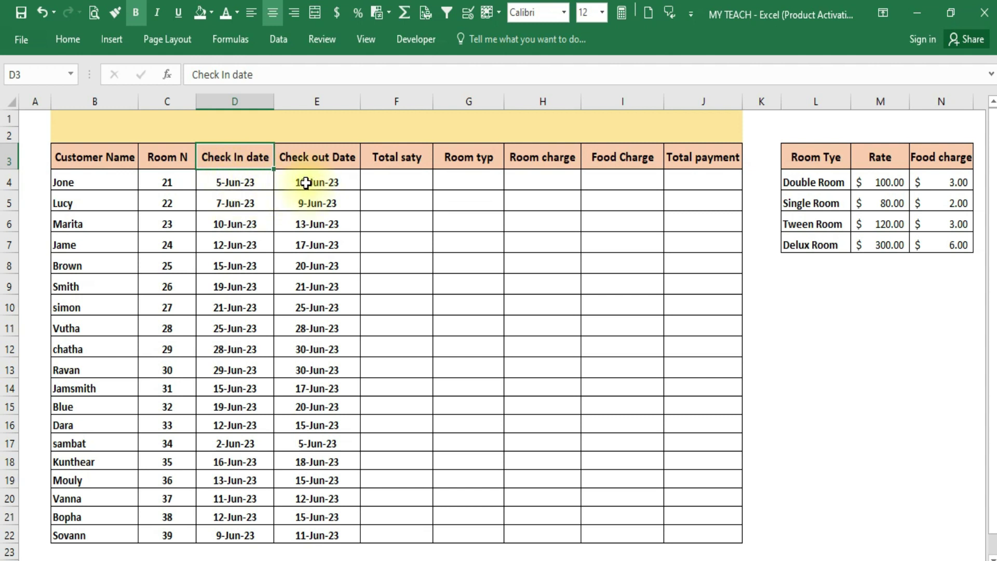
{"action": "left_click", "coordinate": [323, 157]}
{"action": "left_click", "coordinate": [320, 188]}
{"action": "left_click", "coordinate": [256, 157]}
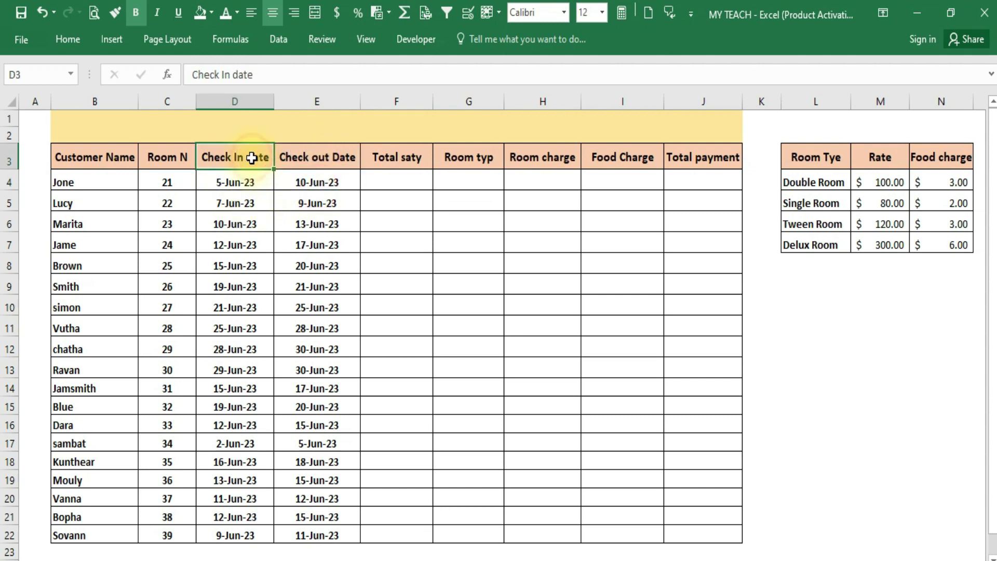
{"action": "left_click", "coordinate": [336, 164]}
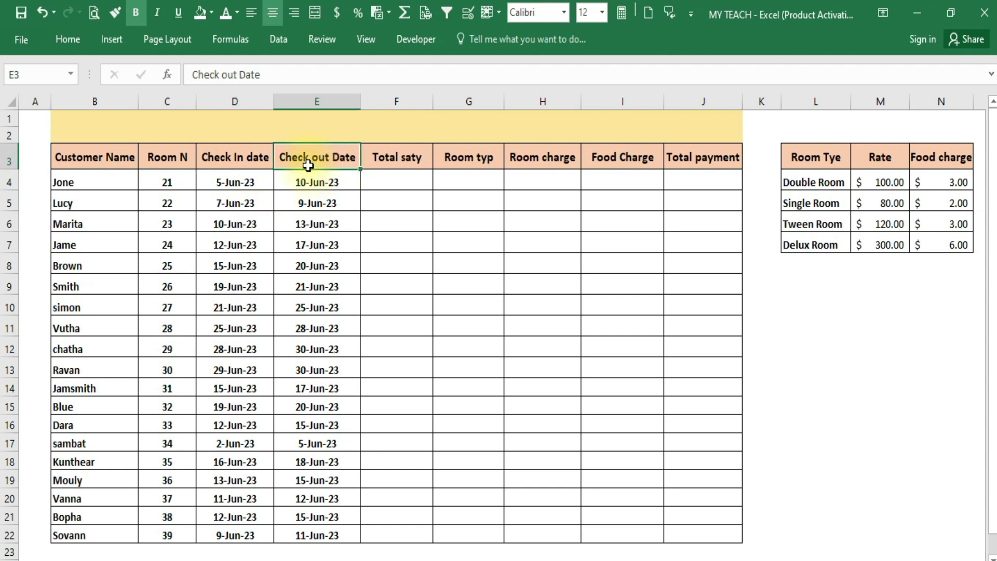
{"action": "left_click", "coordinate": [245, 181]}
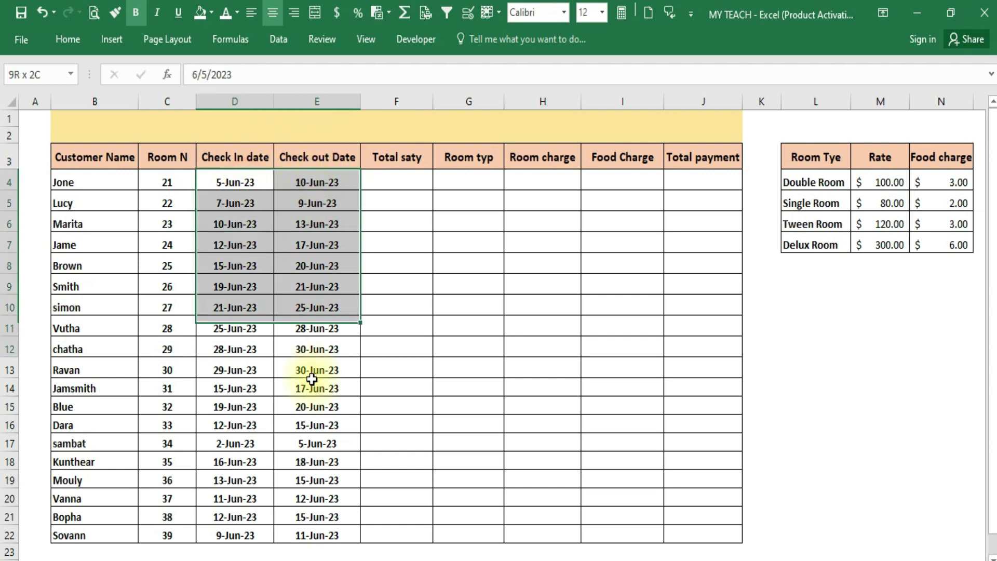
{"action": "left_click_drag", "start_coordinate": [245, 181], "coordinate": [306, 535]}
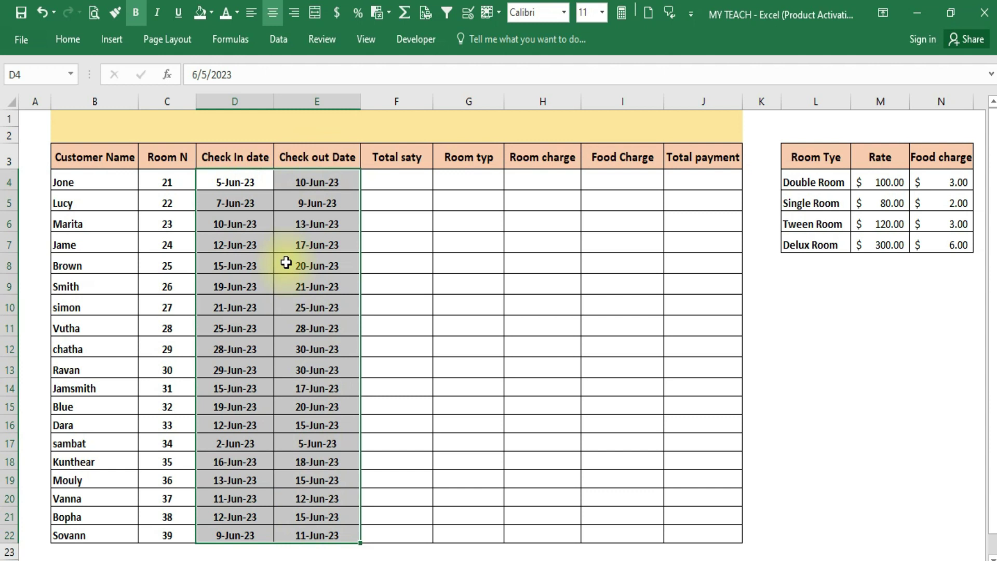
{"action": "left_click", "coordinate": [235, 180]}
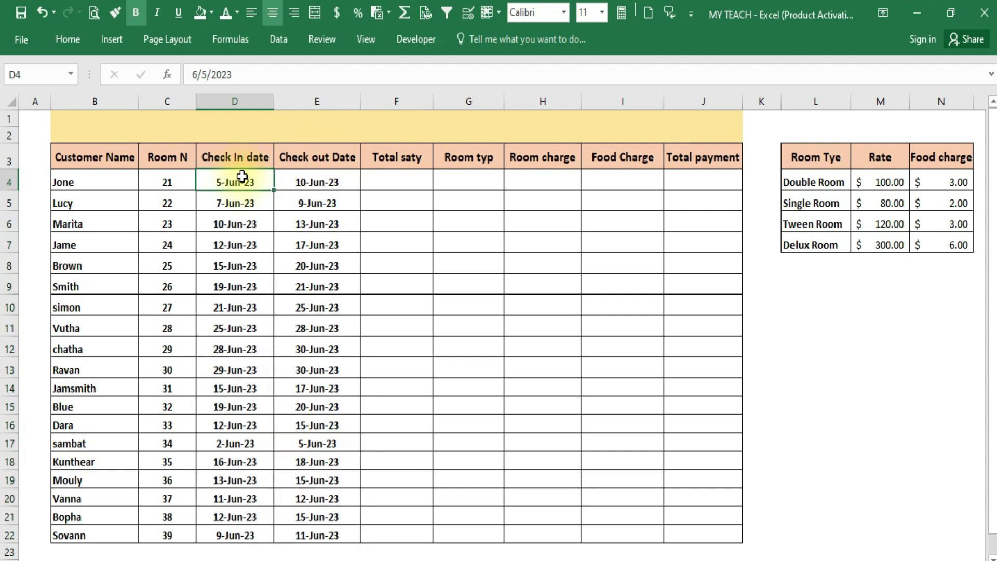
{"action": "left_click_drag", "start_coordinate": [242, 176], "coordinate": [241, 349]}
{"action": "left_click_drag", "start_coordinate": [325, 181], "coordinate": [320, 367]}
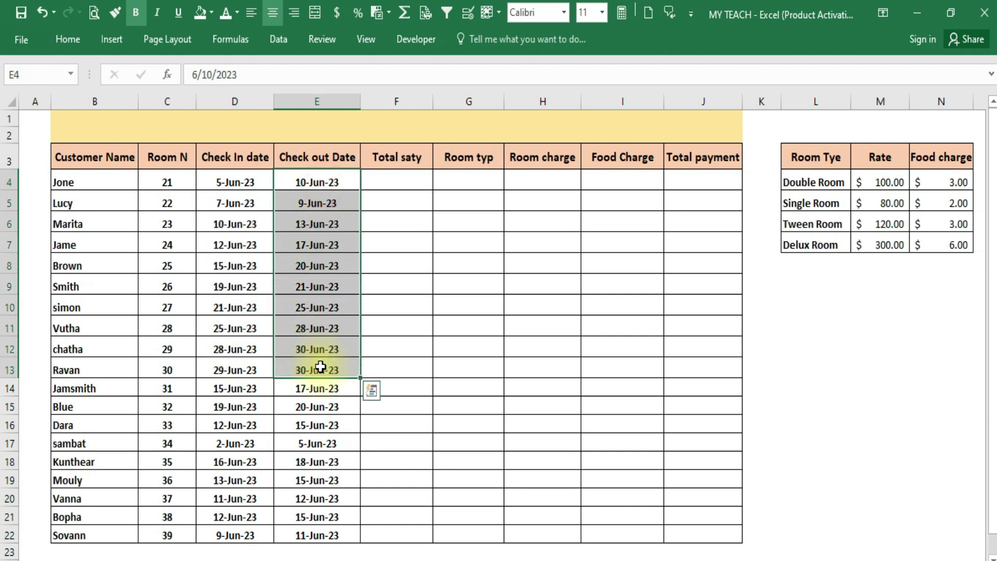
Step: Correct the F3 header from 'Total saty' to 'Total stay'
{"action": "left_click", "coordinate": [387, 157]}
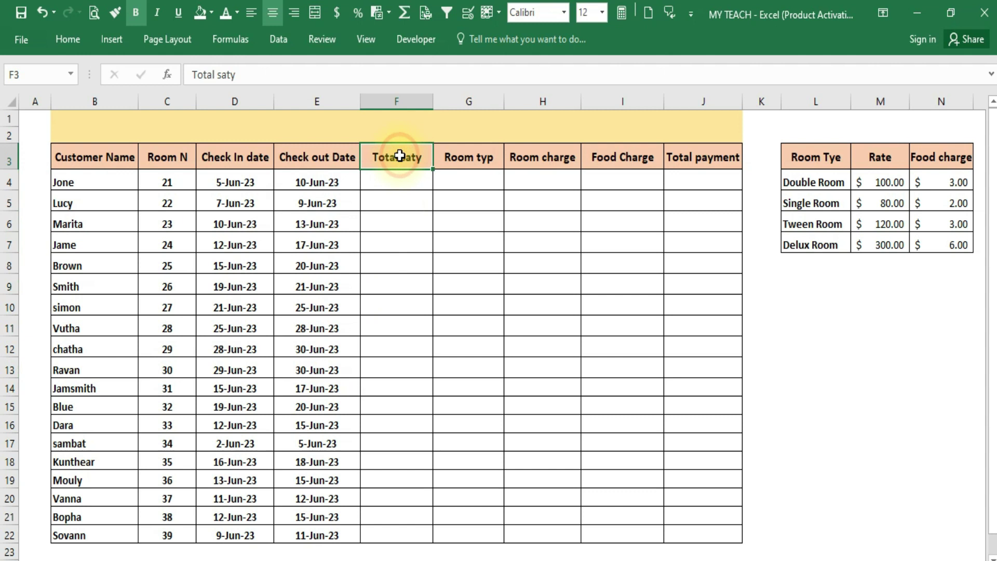
{"action": "double_click", "coordinate": [422, 161]}
{"action": "type", "text": "t"}
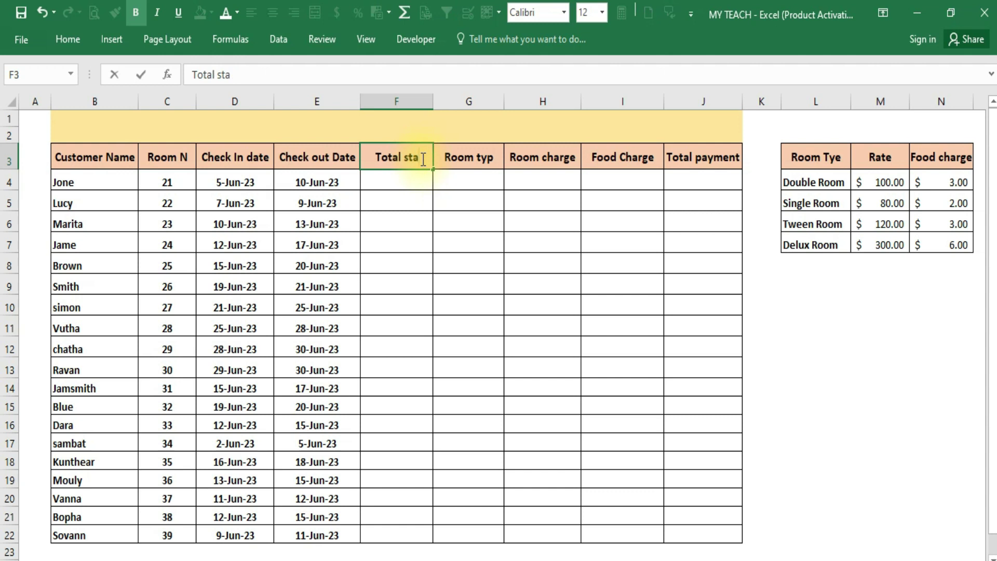
{"action": "left_click", "coordinate": [412, 189]}
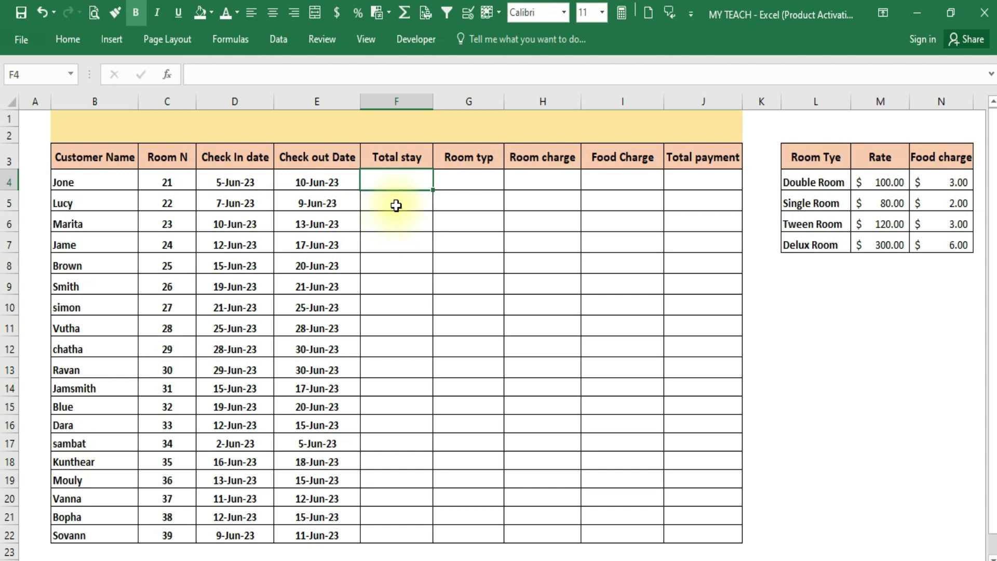
Step: Enter =E4-D4 in F4 for the first guest's stay and center the result
{"action": "type", "text": "="}
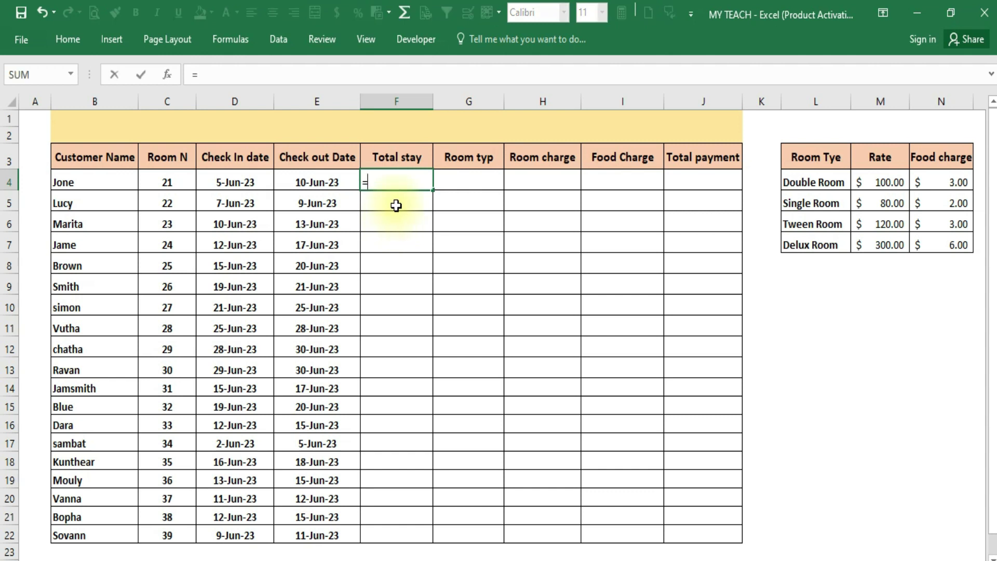
{"action": "left_click", "coordinate": [330, 183]}
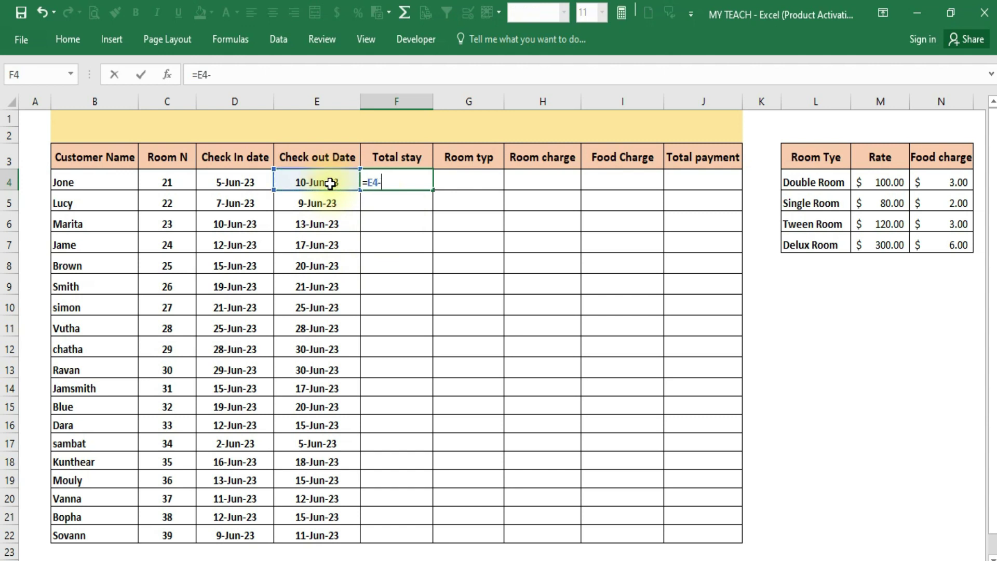
{"action": "left_click", "coordinate": [243, 181]}
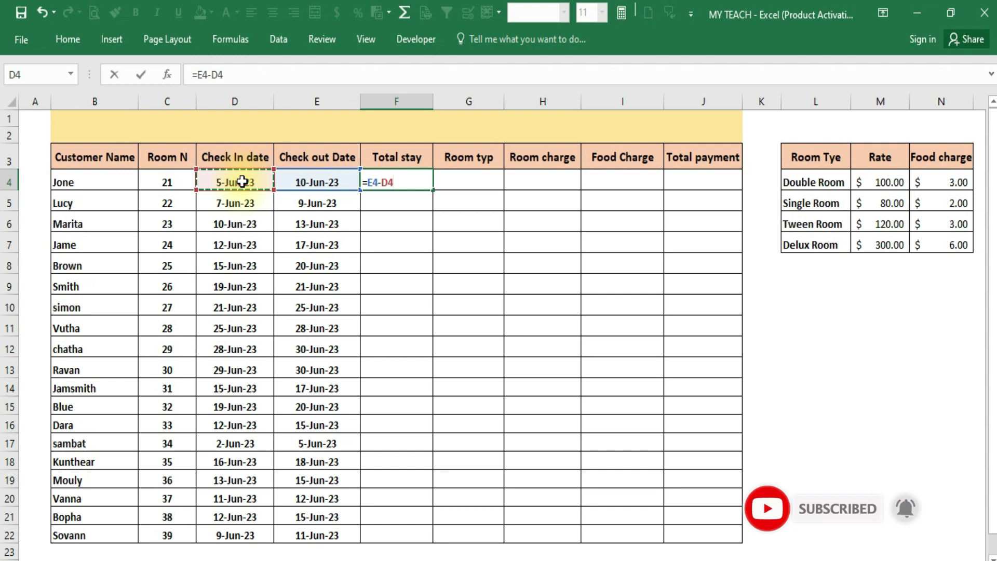
{"action": "key", "text": "Return"}
{"action": "left_click", "coordinate": [423, 181]}
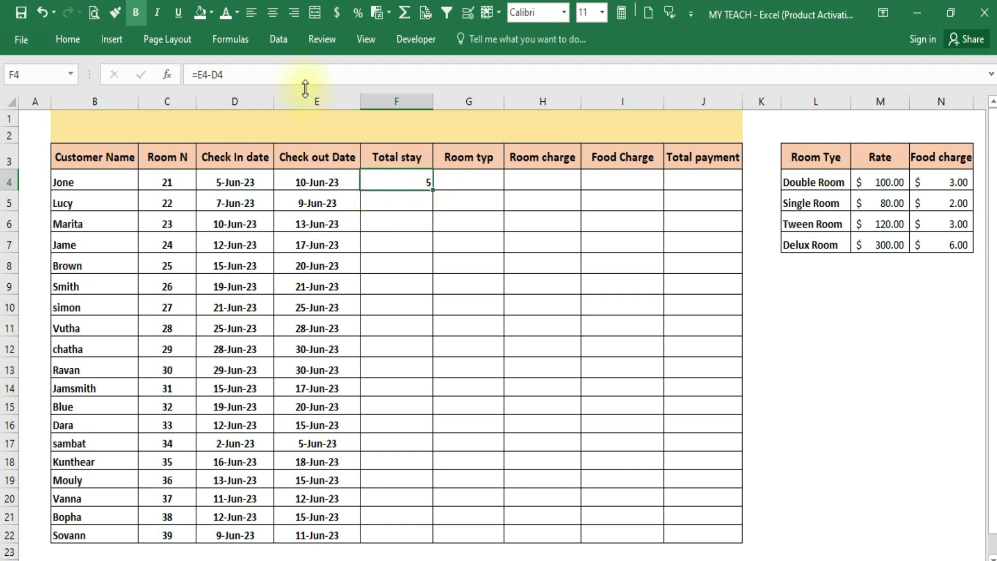
{"action": "left_click", "coordinate": [272, 13]}
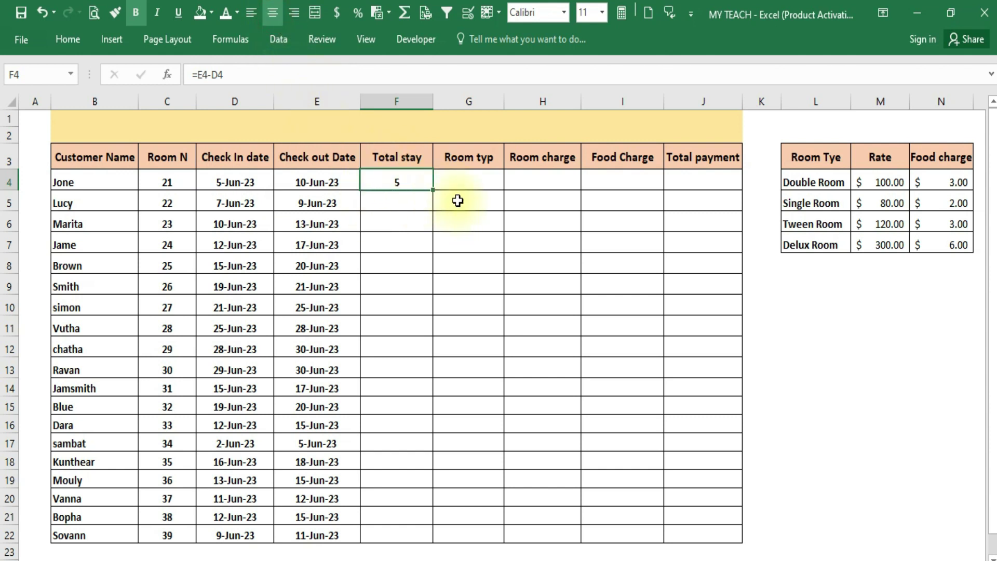
Step: Fill the stay formula down to F22, spot-check the copies, and select F4:F22
{"action": "left_click_drag", "start_coordinate": [432, 192], "coordinate": [429, 537]}
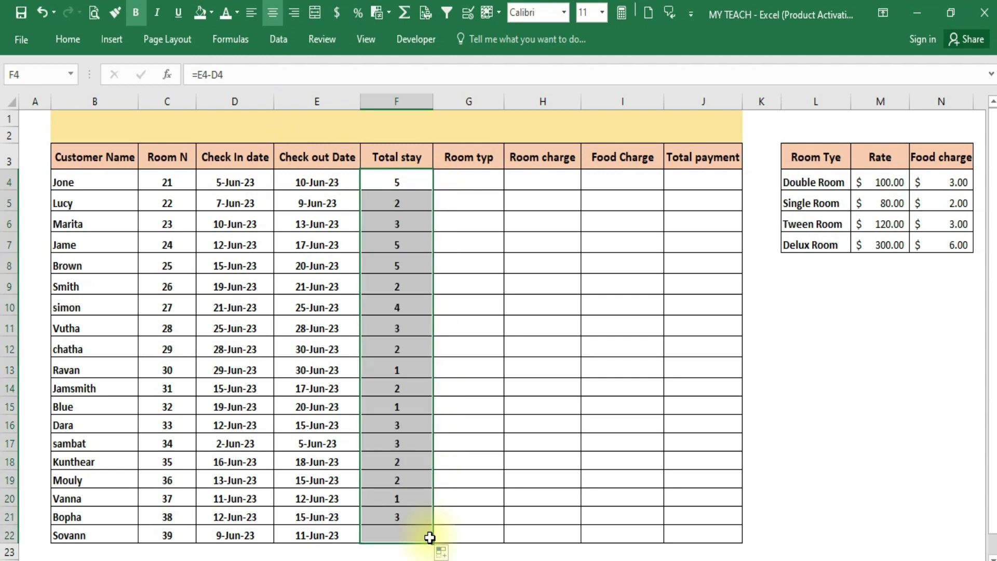
{"action": "left_click", "coordinate": [403, 206]}
{"action": "left_click", "coordinate": [403, 225]}
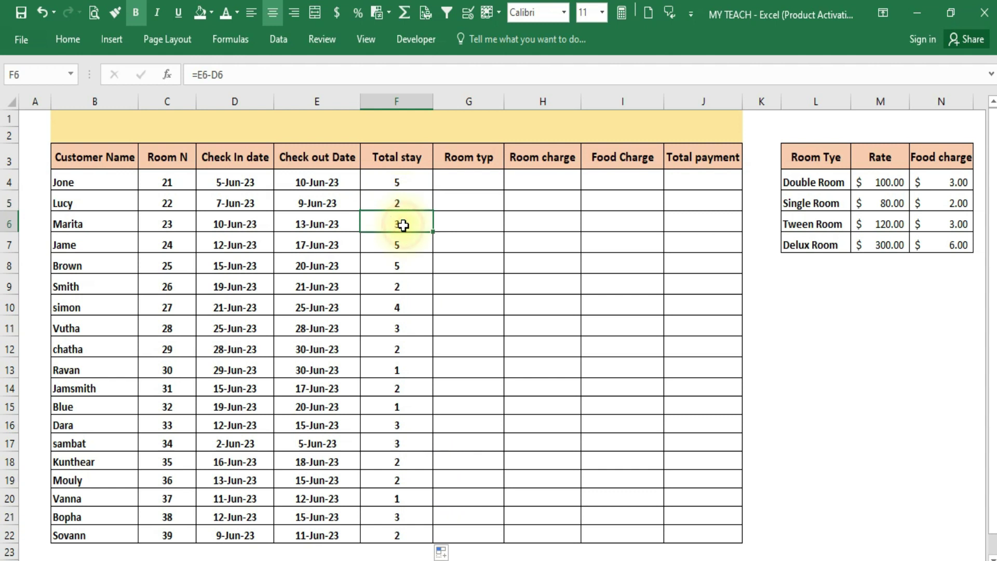
{"action": "left_click", "coordinate": [408, 247]}
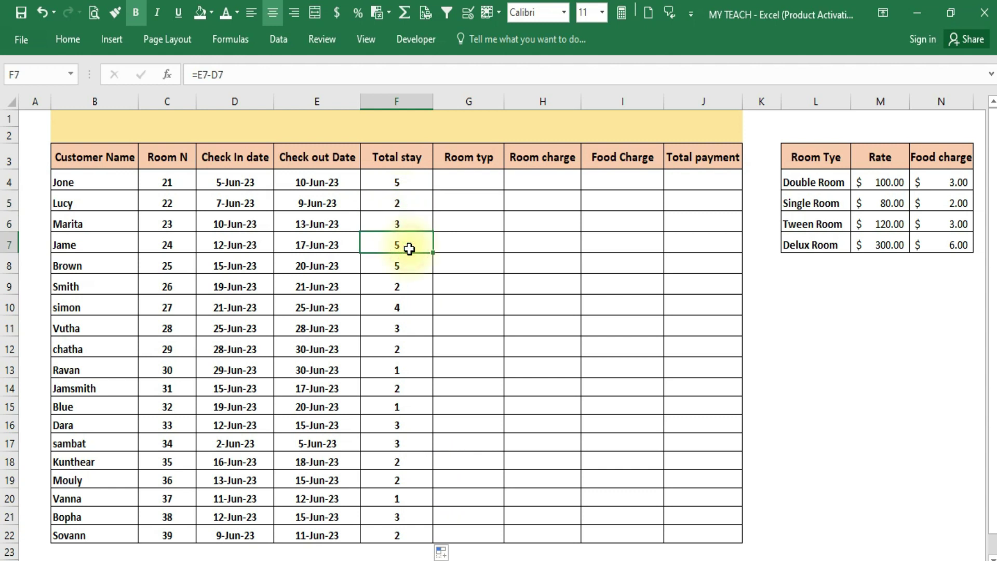
{"action": "left_click_drag", "start_coordinate": [412, 184], "coordinate": [402, 534]}
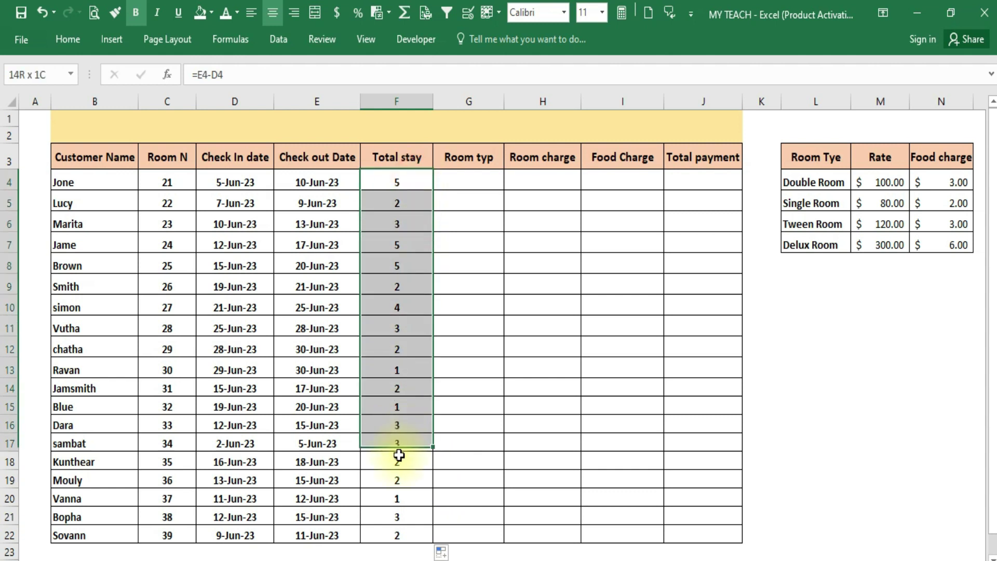
{"action": "left_click", "coordinate": [396, 180]}
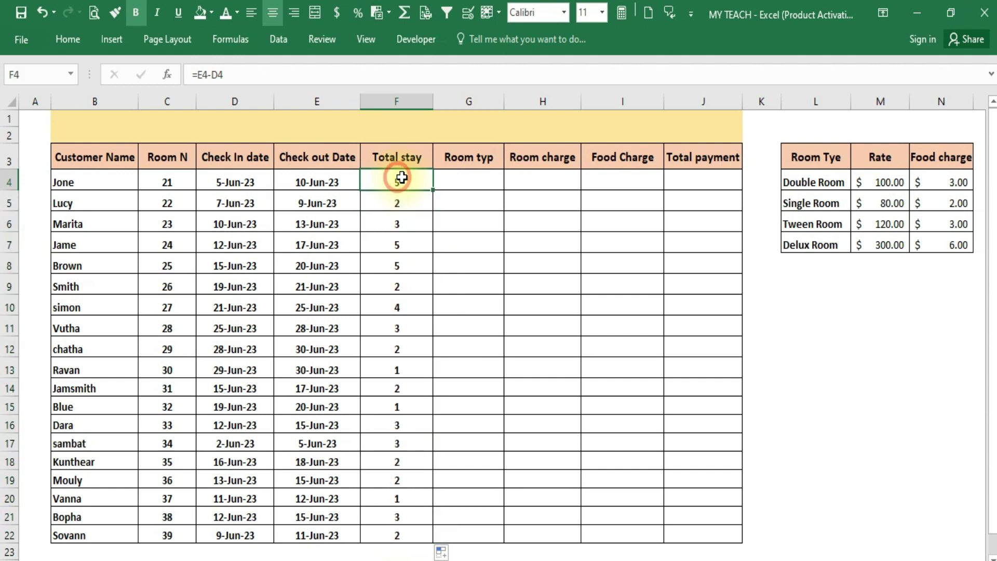
{"action": "left_click", "coordinate": [411, 179]}
{"action": "left_click_drag", "start_coordinate": [411, 179], "coordinate": [412, 534]}
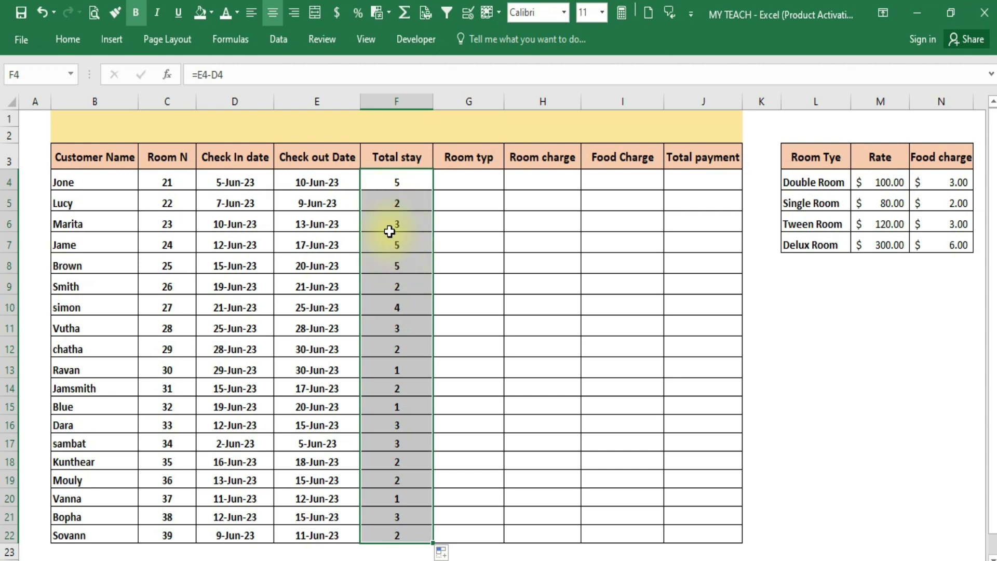
Step: Give F4:F22 the custom number format #" Days" via Format Cells
{"action": "right_click", "coordinate": [400, 198]}
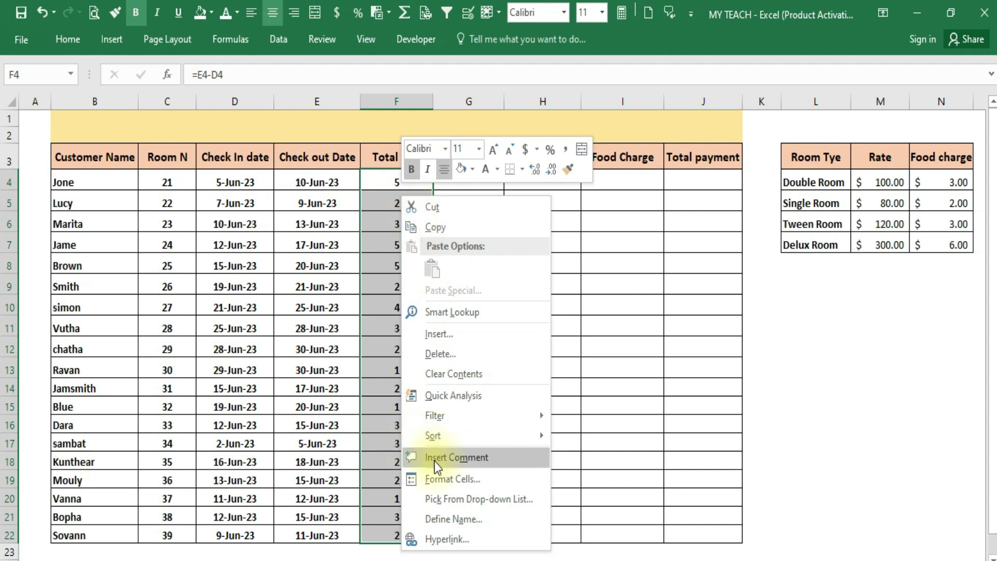
{"action": "left_click", "coordinate": [439, 479]}
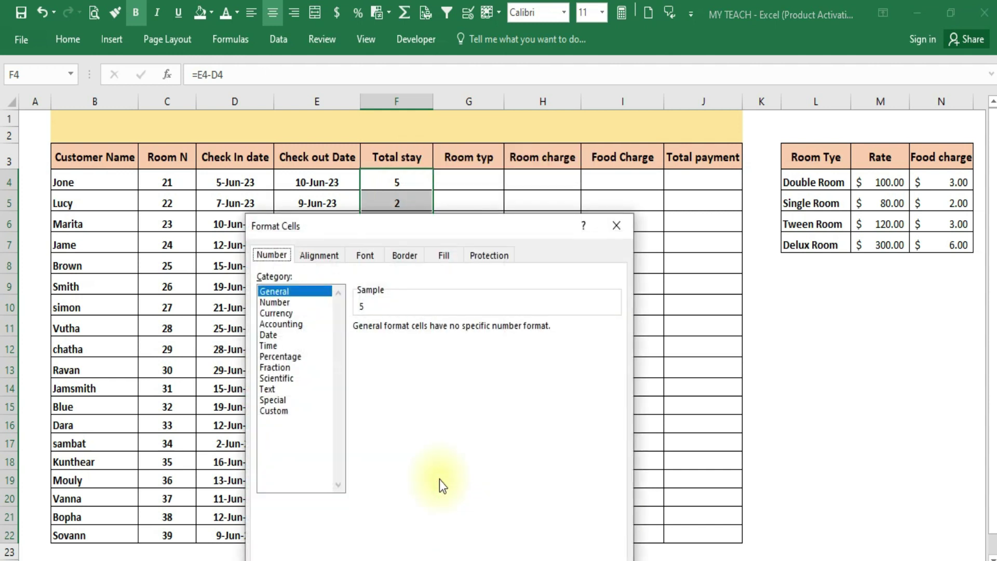
{"action": "left_click", "coordinate": [279, 413]}
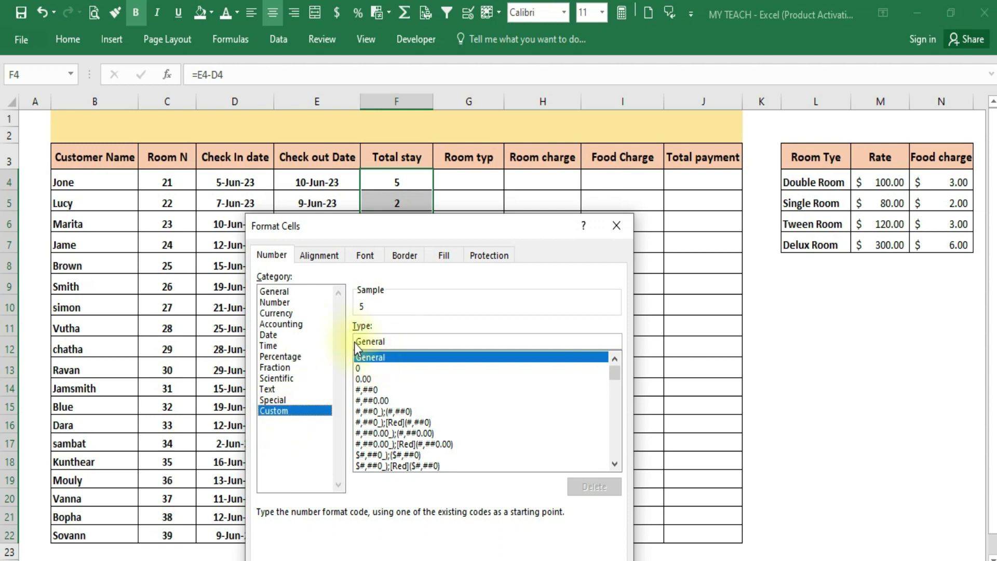
{"action": "left_click", "coordinate": [400, 343]}
{"action": "key", "text": "BackSpace"}
{"action": "key", "text": "BackSpace"}
{"action": "key", "text": "BackSpace"}
{"action": "key", "text": "BackSpace"}
{"action": "key", "text": "BackSpace"}
{"action": "key", "text": "BackSpace"}
{"action": "key", "text": "BackSpace"}
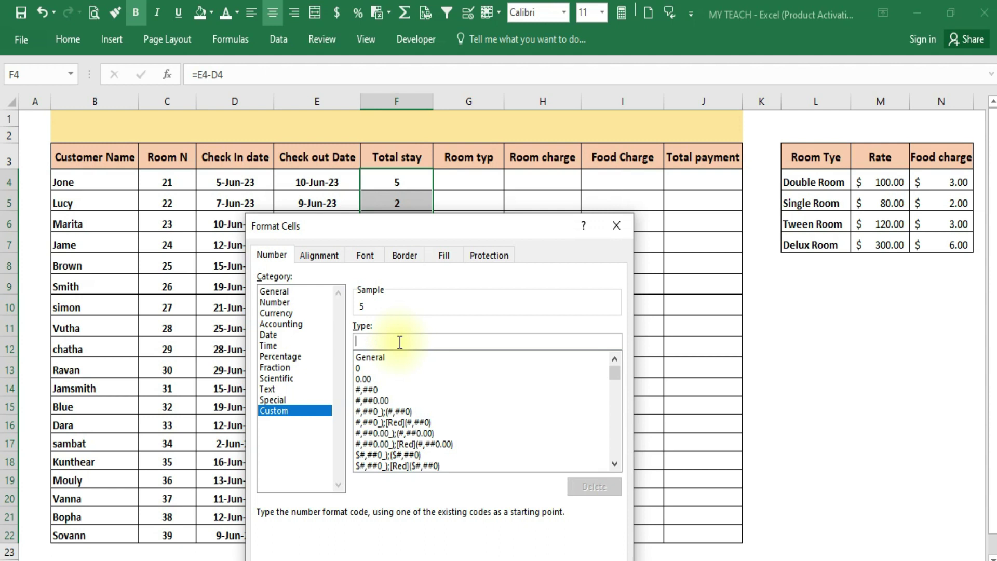
{"action": "type", "text": "#"}
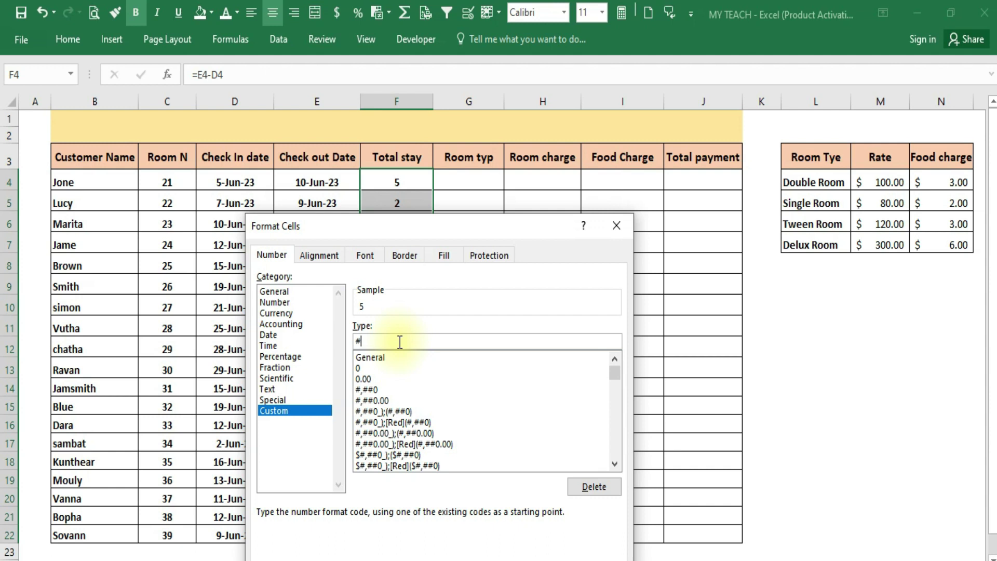
{"action": "type", "text": "\""}
{"action": "type", "text": "Days"}
{"action": "type", "text": "\""}
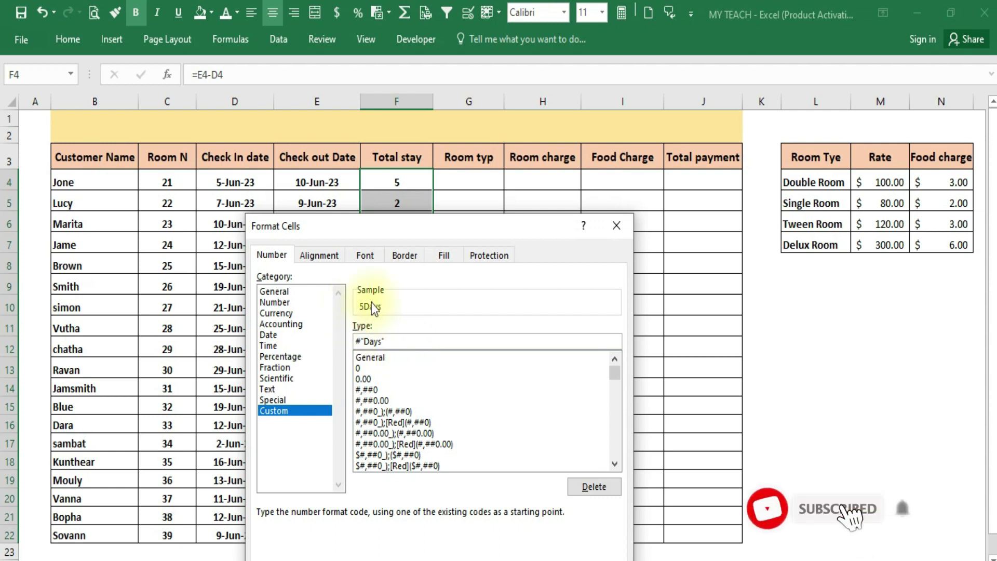
{"action": "left_click", "coordinate": [359, 342]}
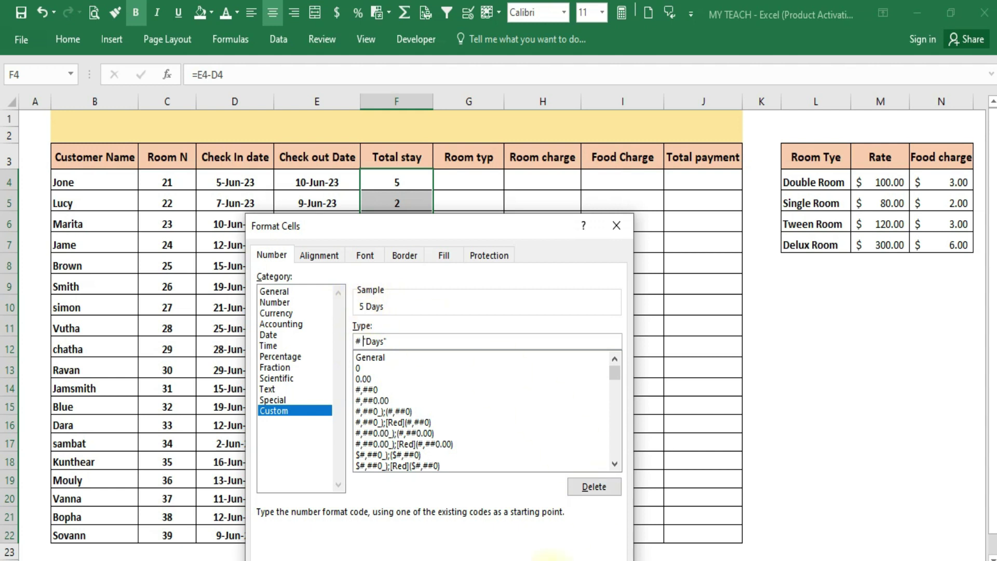
{"action": "key", "text": "Return"}
Step: Reselect the Total stay cells F4:F22 to check the Days display
{"action": "left_click", "coordinate": [388, 328]}
{"action": "left_click_drag", "start_coordinate": [411, 182], "coordinate": [403, 535]}
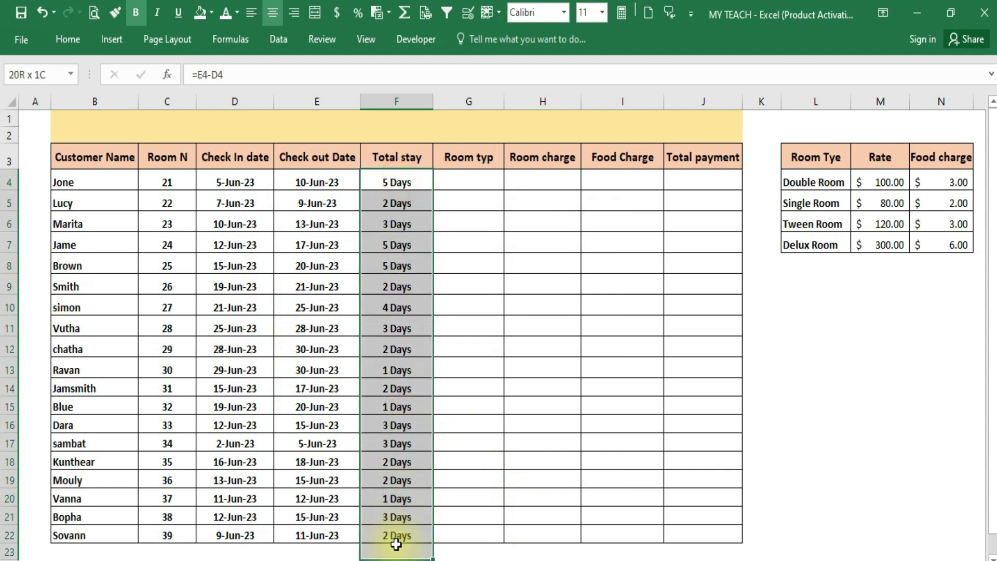
{"action": "left_click", "coordinate": [409, 330]}
{"action": "left_click_drag", "start_coordinate": [396, 182], "coordinate": [393, 526]}
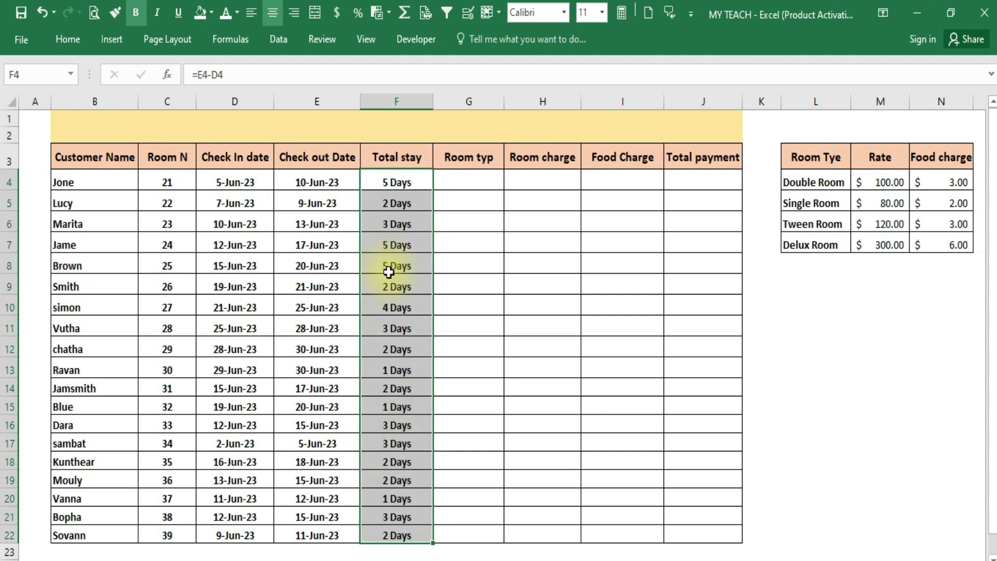
{"action": "left_click", "coordinate": [392, 185]}
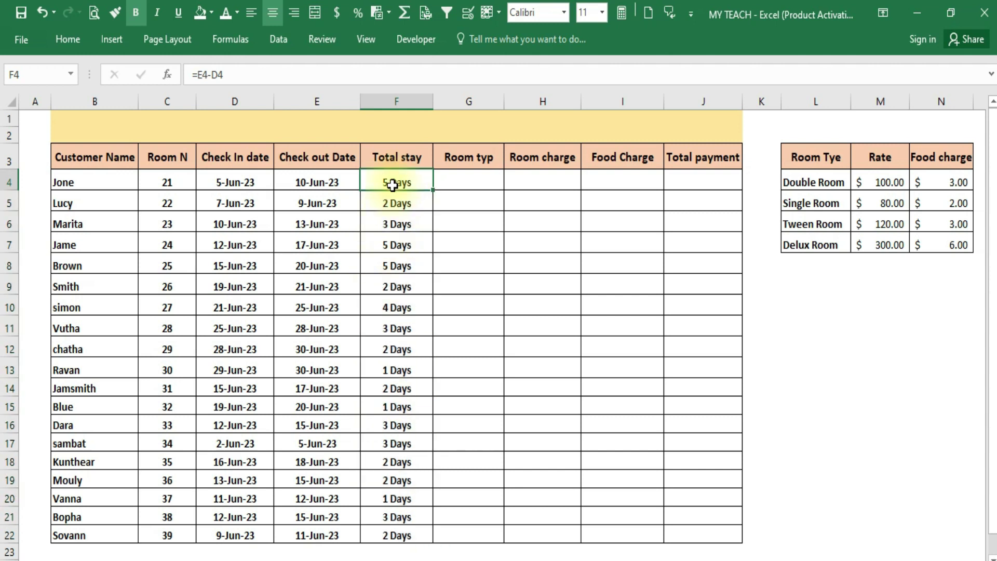
{"action": "left_click", "coordinate": [93, 183]}
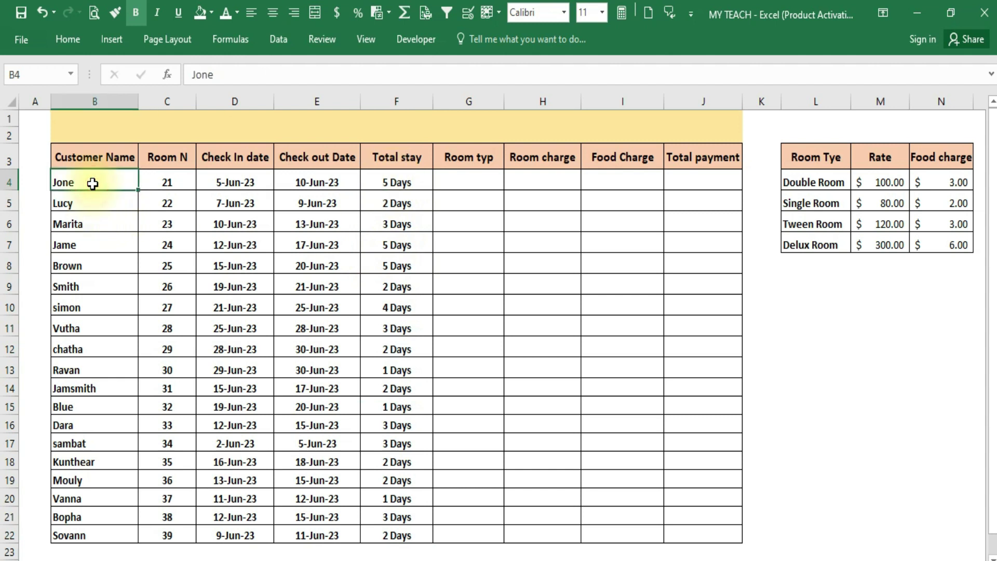
{"action": "left_click", "coordinate": [174, 184]}
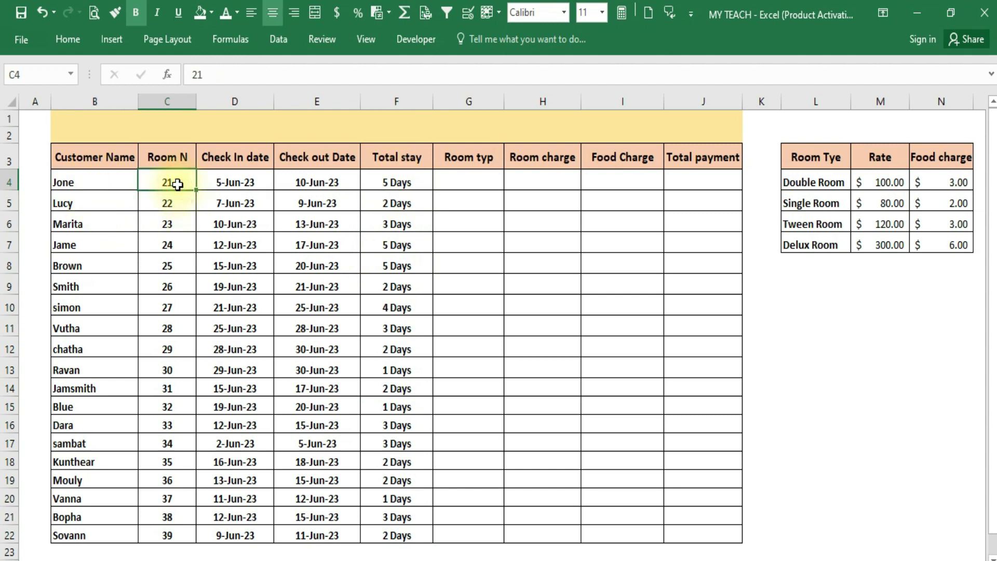
{"action": "left_click", "coordinate": [235, 185]}
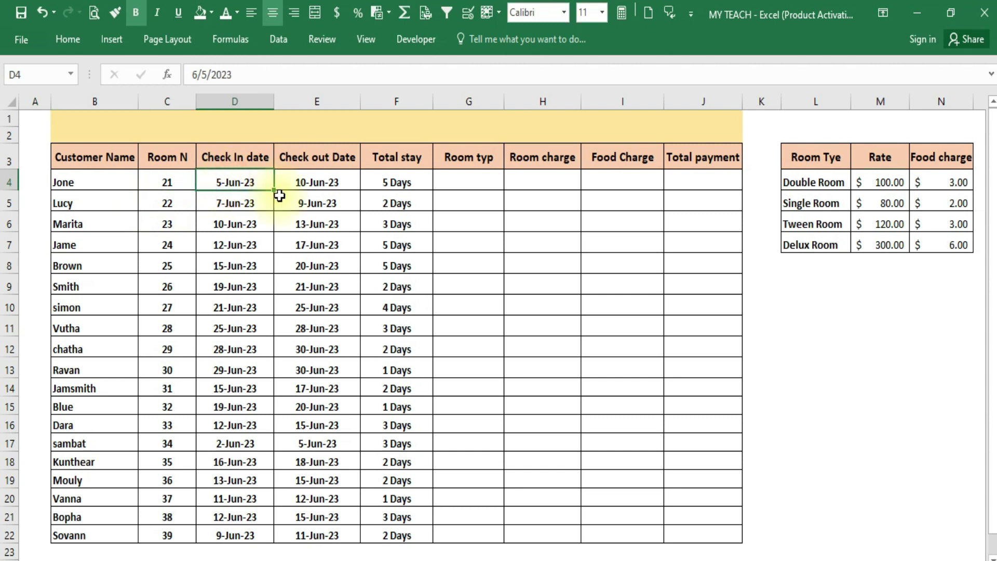
{"action": "left_click_drag", "start_coordinate": [396, 182], "coordinate": [396, 407]}
{"action": "left_click", "coordinate": [472, 183]}
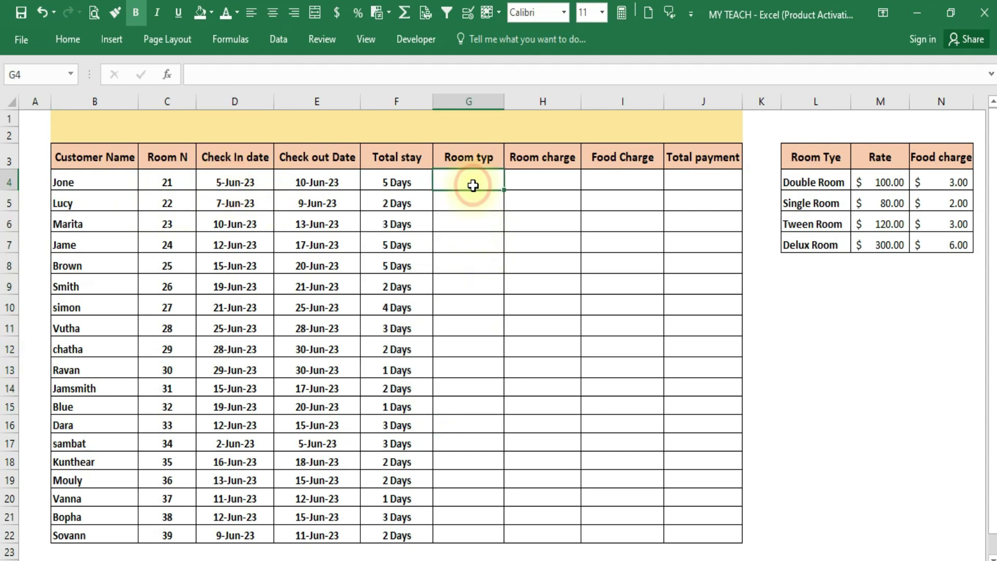
{"action": "left_click", "coordinate": [481, 164]}
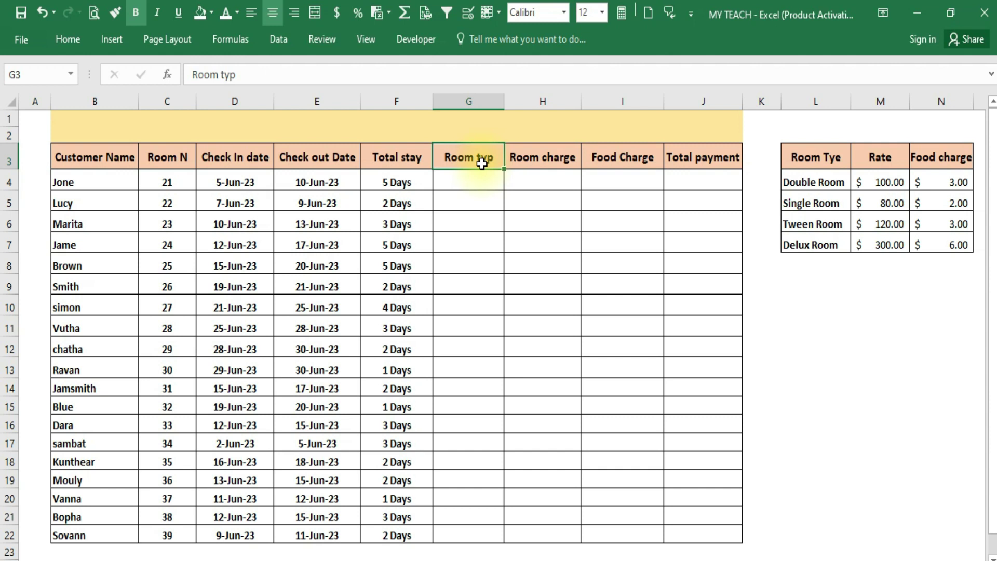
{"action": "mouse_move", "coordinate": [823, 157]}
{"action": "left_mouse_down"}
{"action": "mouse_move", "coordinate": [948, 212]}
{"action": "mouse_move", "coordinate": [948, 245]}
{"action": "left_mouse_up"}
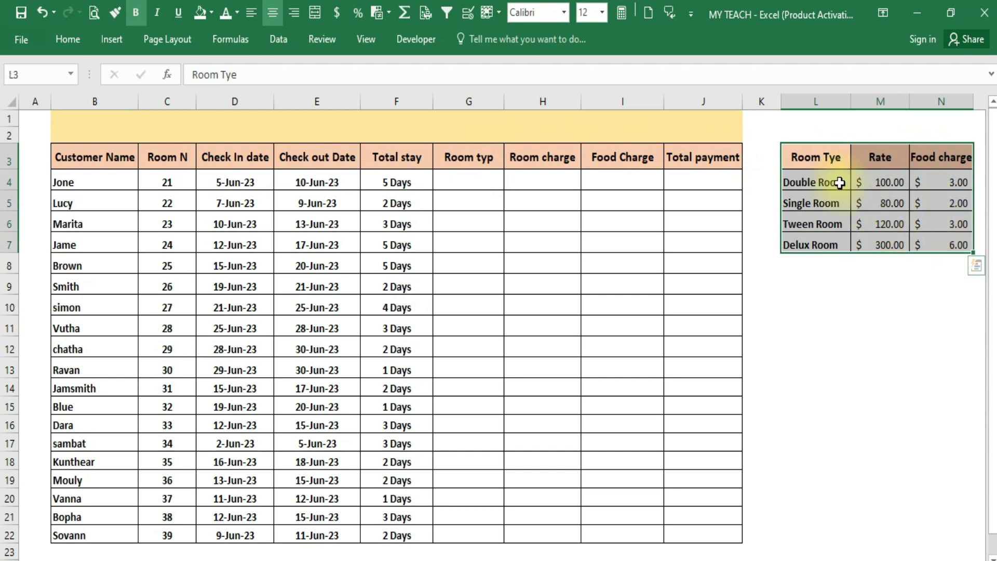
{"action": "left_click", "coordinate": [817, 159]}
{"action": "left_click_drag", "start_coordinate": [812, 182], "coordinate": [810, 240]}
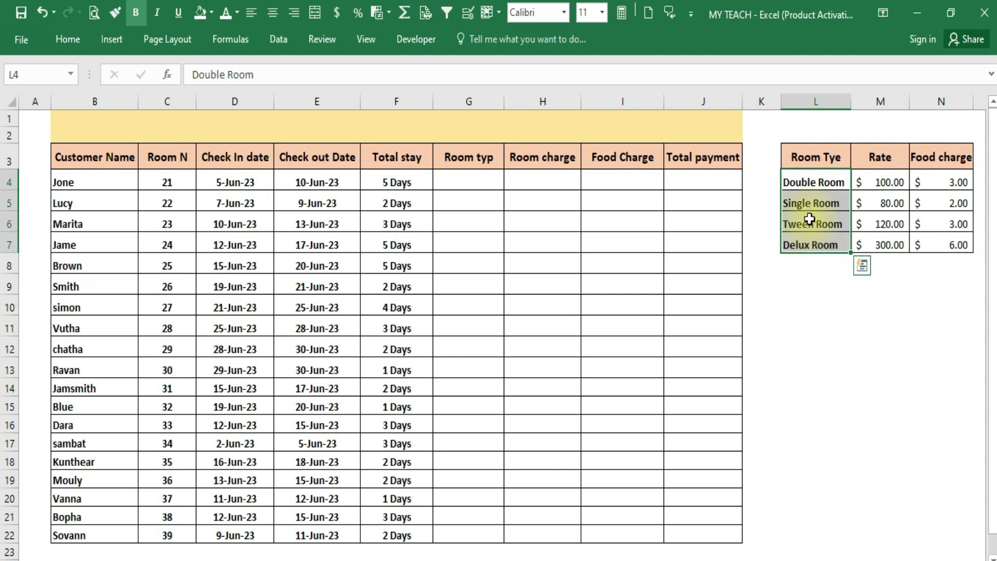
{"action": "left_click", "coordinate": [809, 184]}
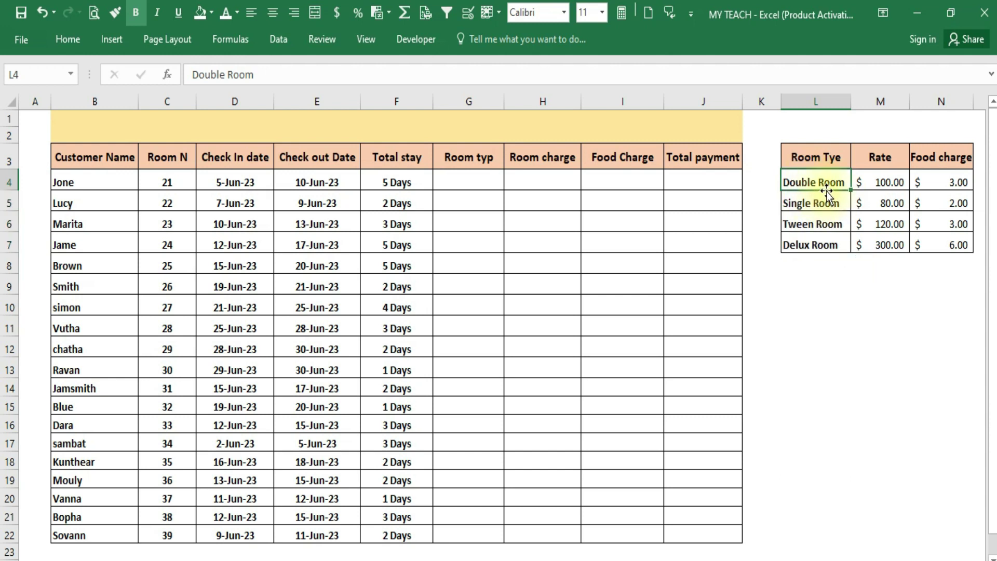
{"action": "left_click", "coordinate": [815, 164]}
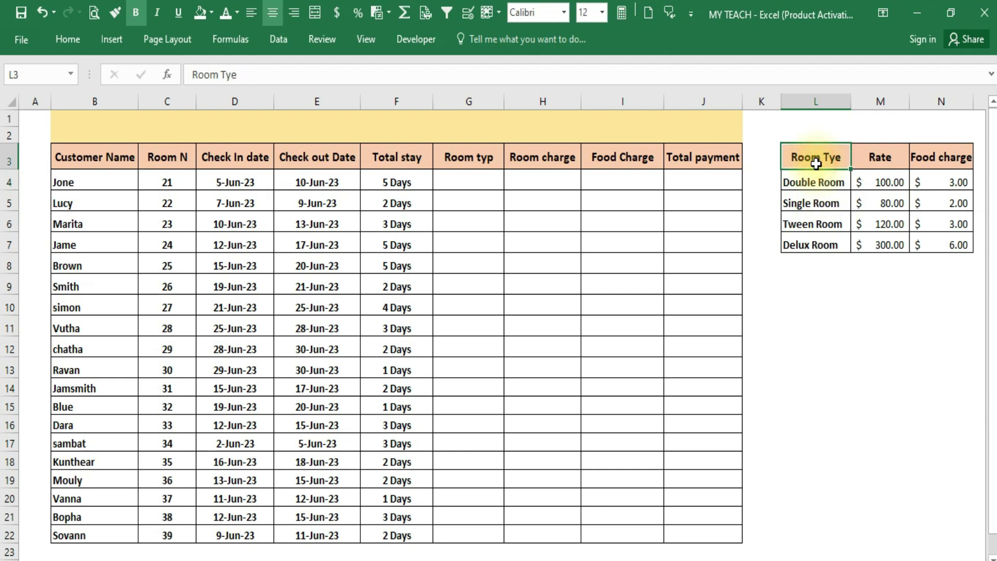
{"action": "left_click", "coordinate": [816, 182]}
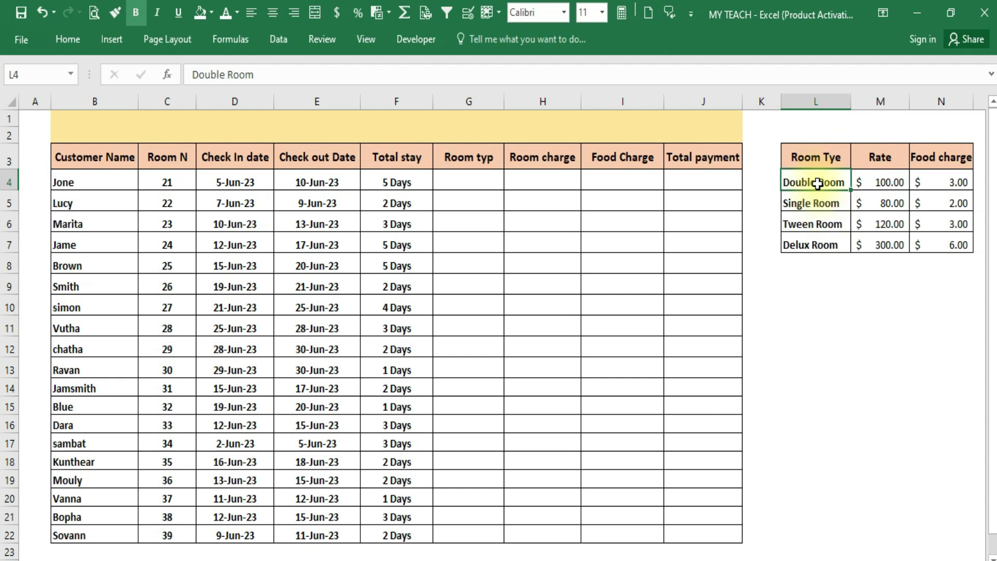
{"action": "left_click", "coordinate": [821, 204]}
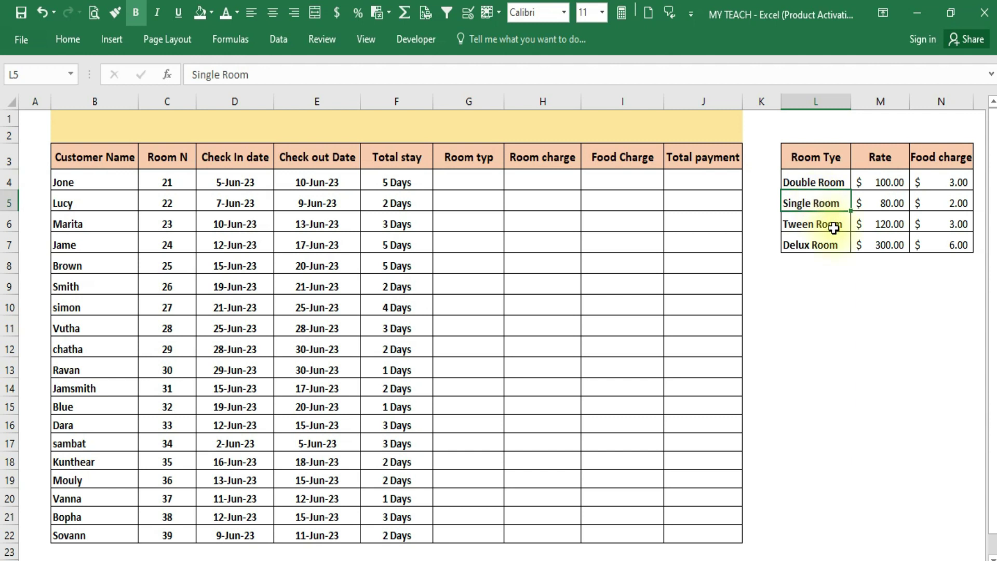
{"action": "left_click", "coordinate": [826, 225]}
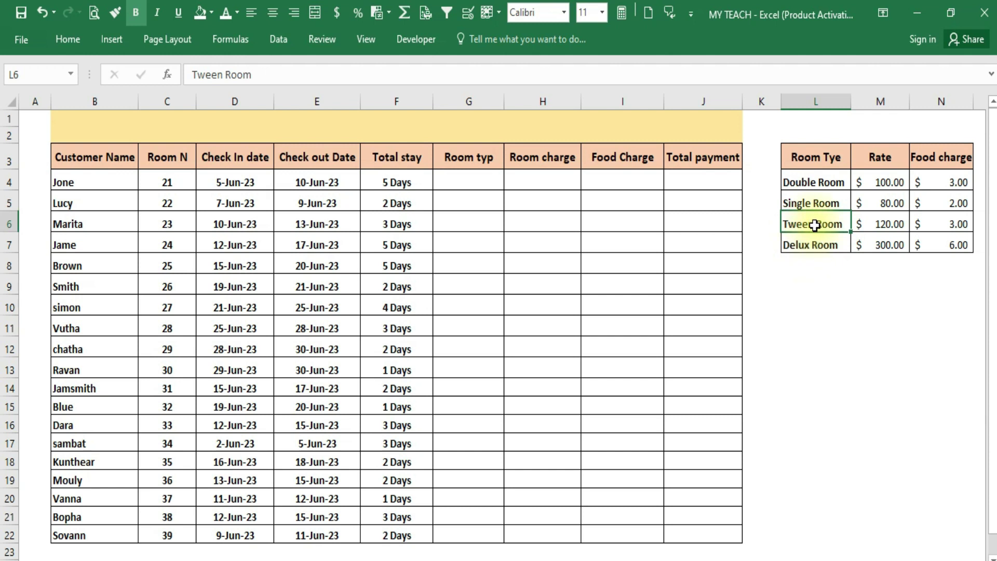
{"action": "left_click", "coordinate": [829, 242]}
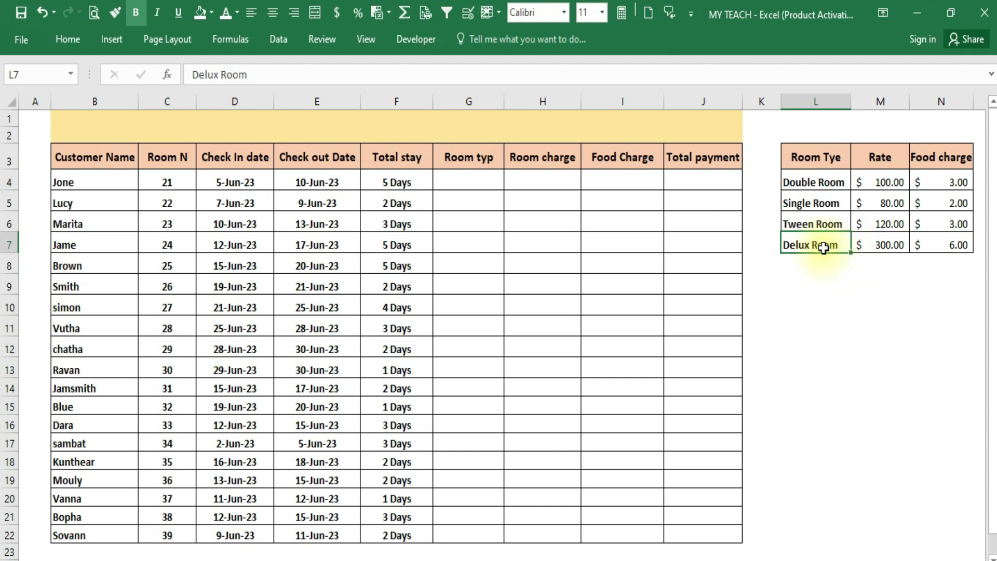
{"action": "left_click", "coordinate": [879, 156]}
{"action": "left_click", "coordinate": [886, 179]}
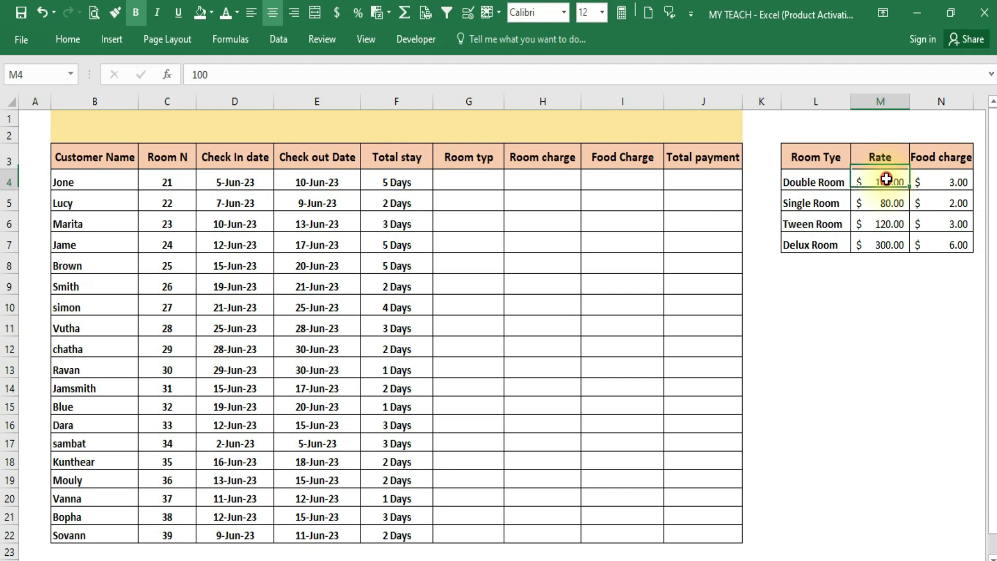
{"action": "left_click", "coordinate": [826, 182]}
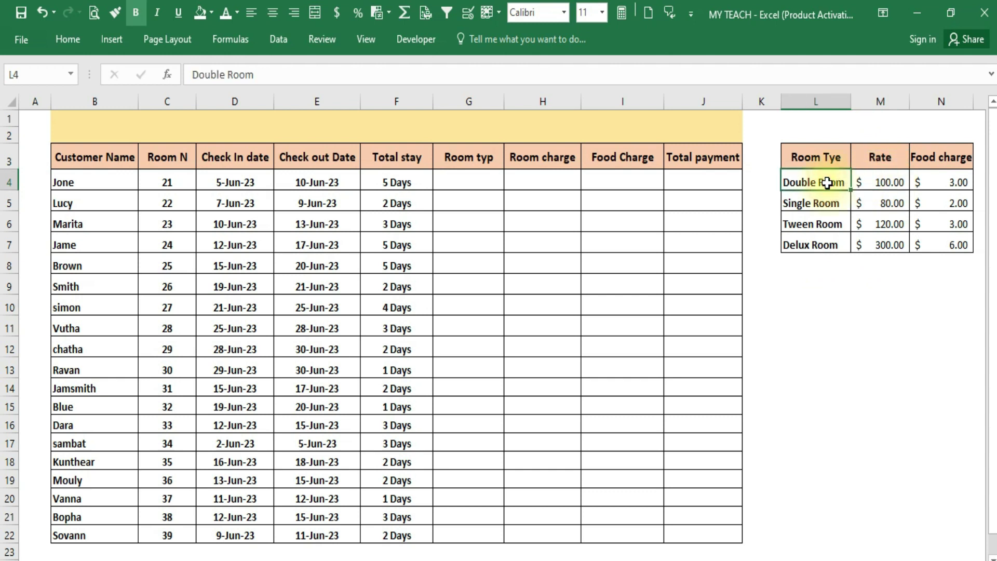
{"action": "left_click", "coordinate": [884, 183]}
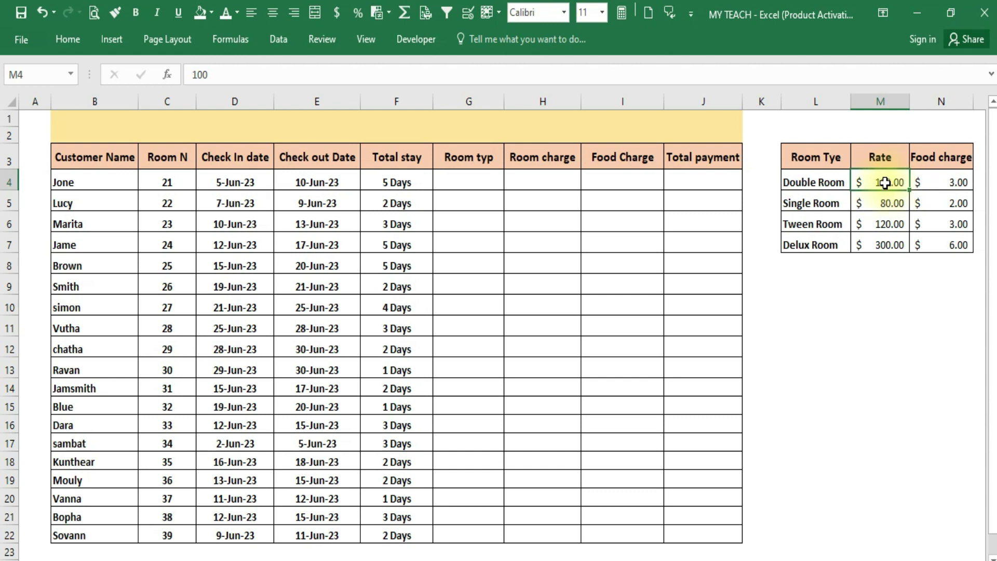
{"action": "left_click", "coordinate": [811, 207]}
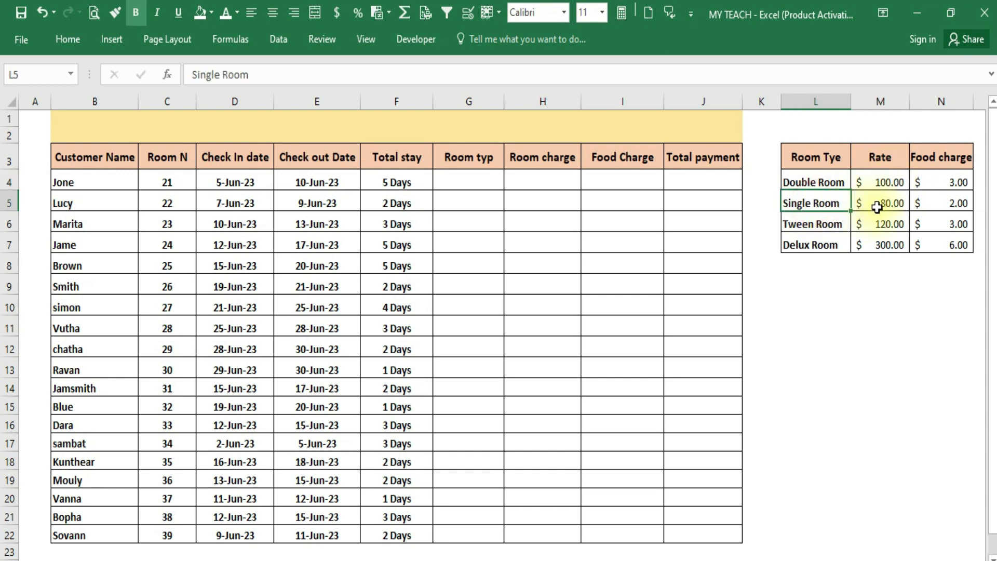
{"action": "left_click", "coordinate": [881, 204]}
{"action": "left_click", "coordinate": [823, 224]}
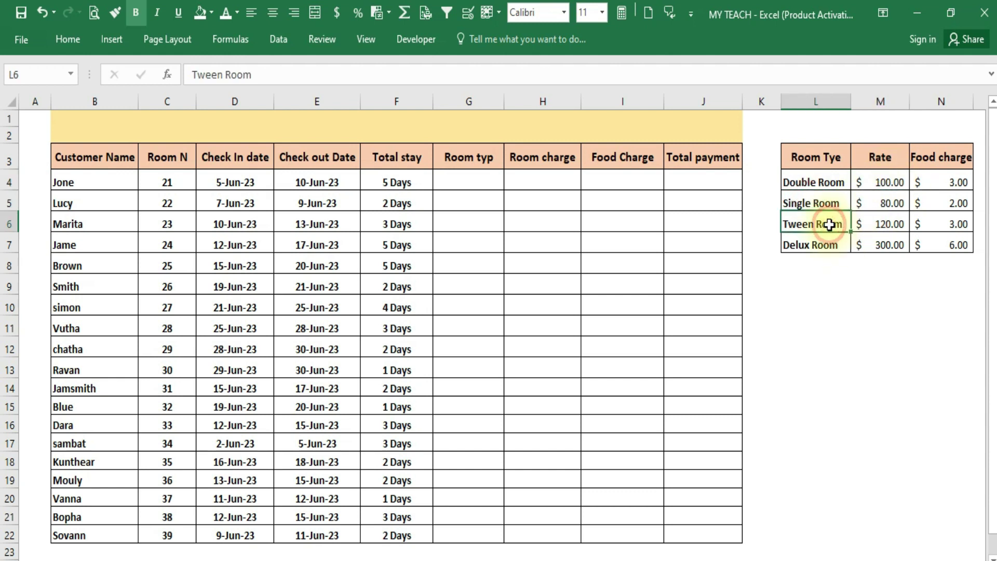
{"action": "left_click", "coordinate": [883, 225]}
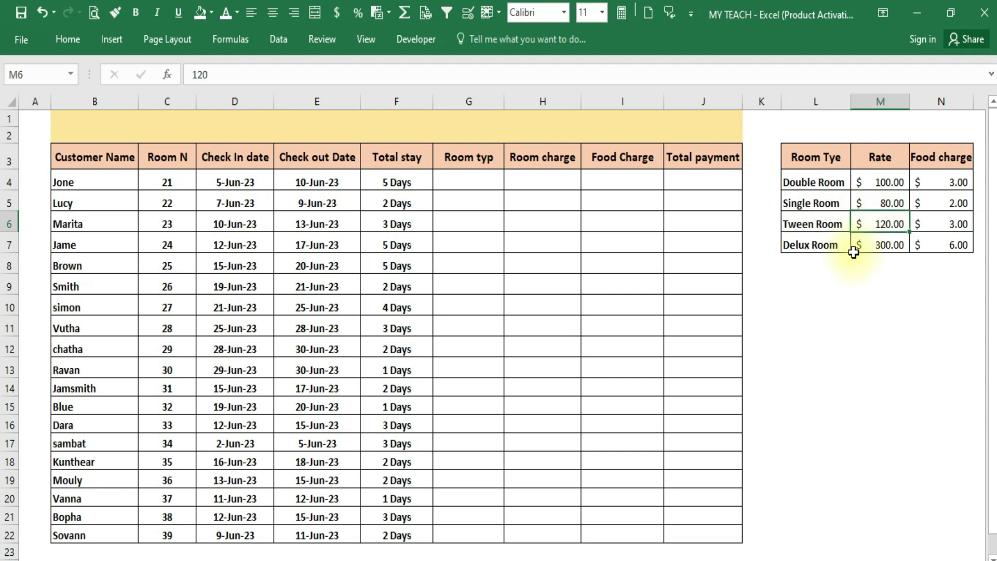
{"action": "left_click", "coordinate": [824, 245]}
{"action": "left_click", "coordinate": [892, 251]}
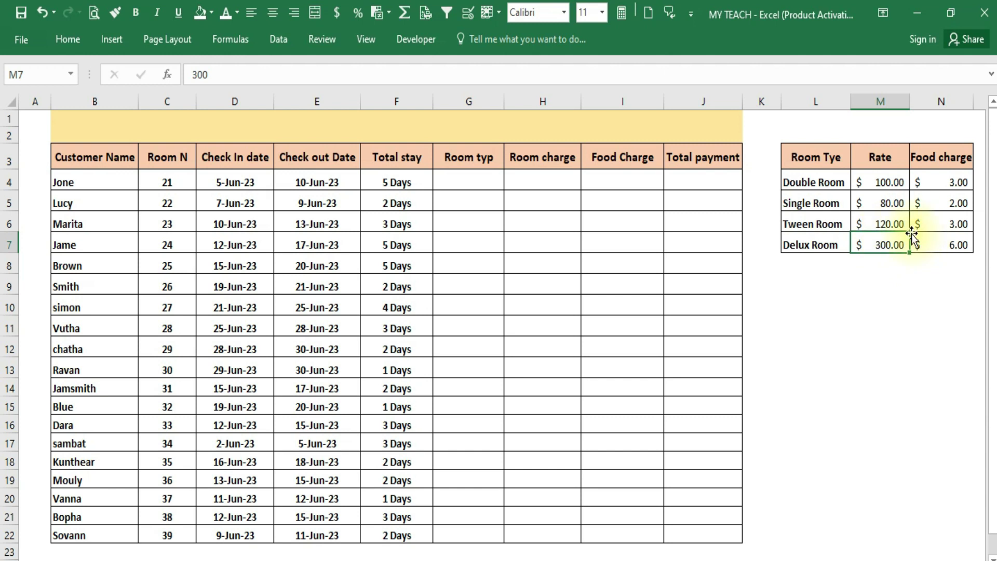
{"action": "left_click", "coordinate": [823, 186]}
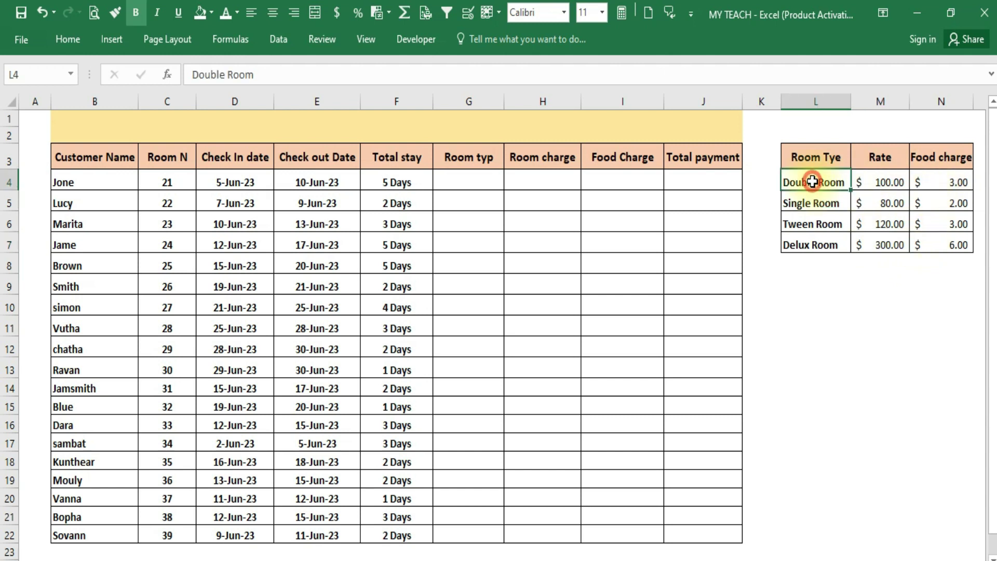
{"action": "left_click", "coordinate": [942, 181]}
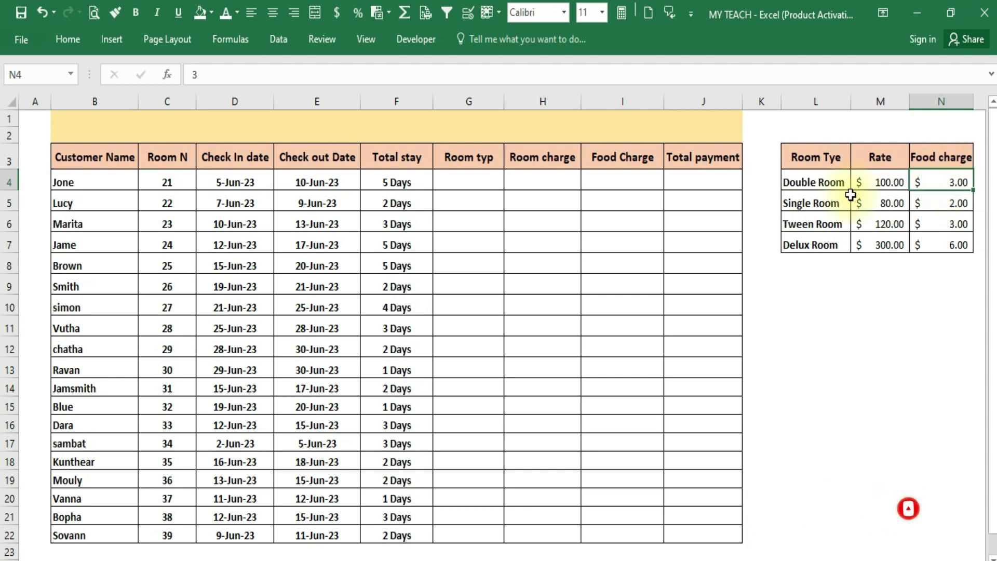
{"action": "left_click", "coordinate": [825, 203]}
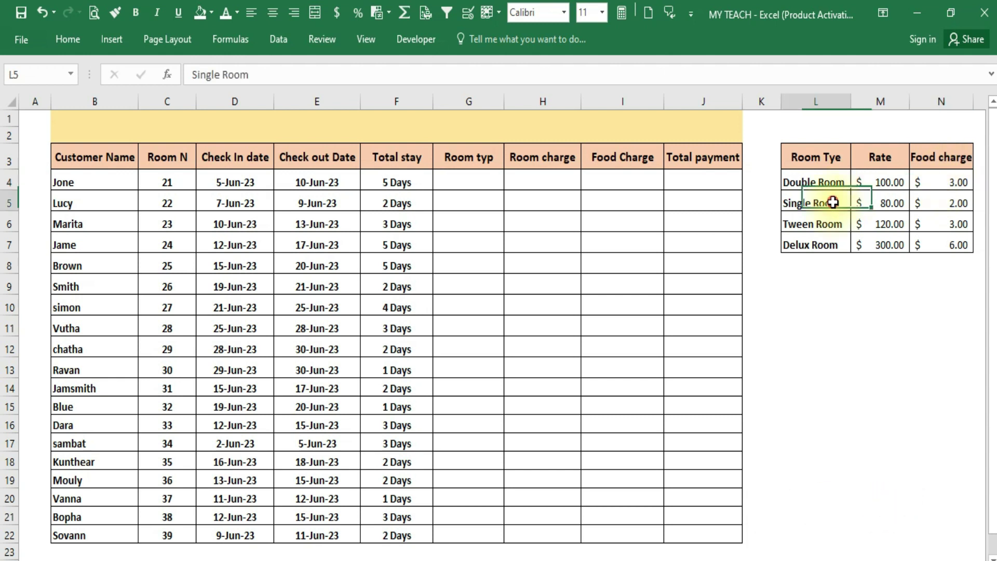
{"action": "left_click", "coordinate": [889, 203]}
{"action": "left_click", "coordinate": [949, 207]}
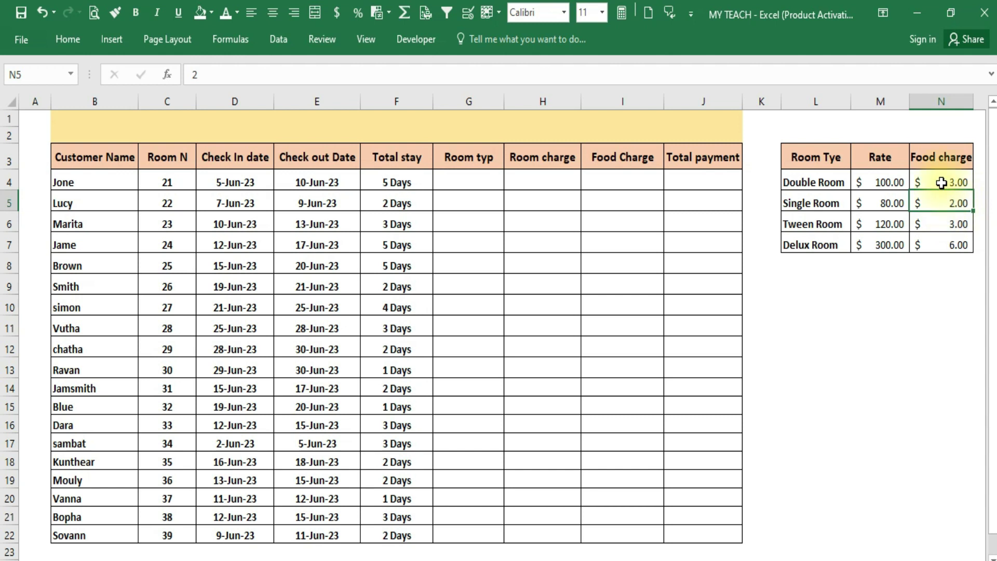
{"action": "left_click_drag", "start_coordinate": [946, 182], "coordinate": [943, 253]}
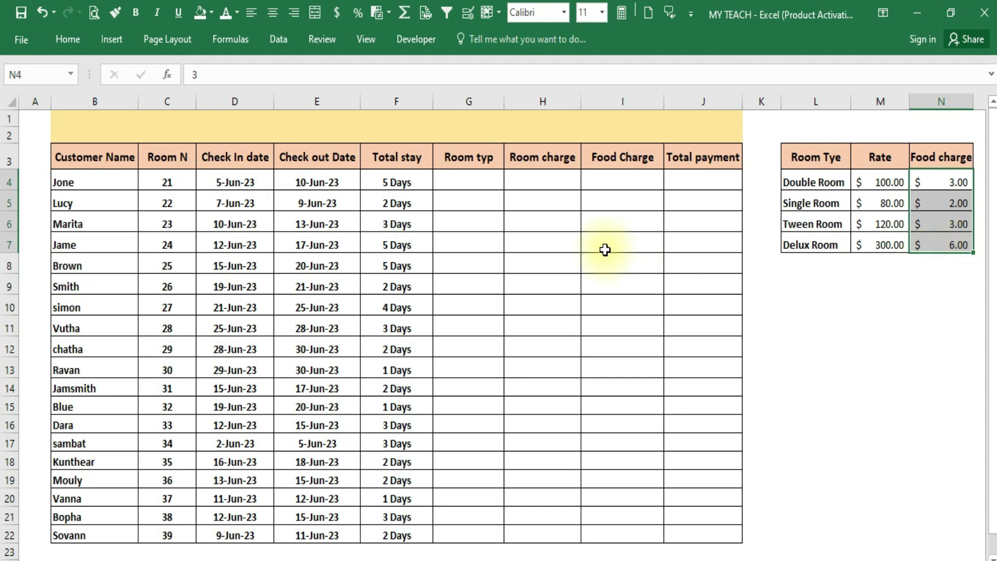
{"action": "left_click", "coordinate": [481, 184]}
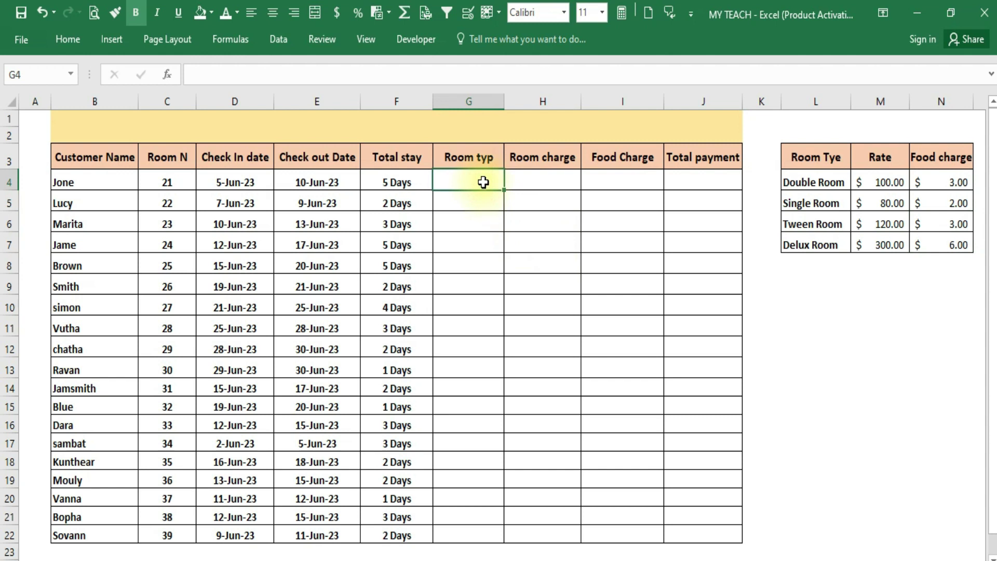
Step: Select the blank Room typ cells G4:G22 and show the Data ribbon tab
{"action": "left_click_drag", "start_coordinate": [482, 184], "coordinate": [479, 522]}
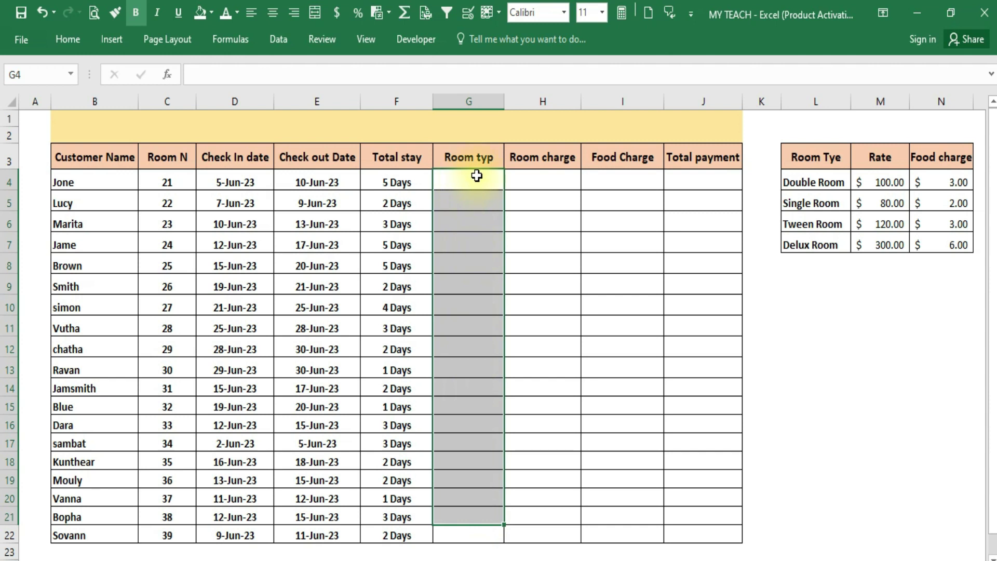
{"action": "left_click_drag", "start_coordinate": [476, 180], "coordinate": [476, 520]}
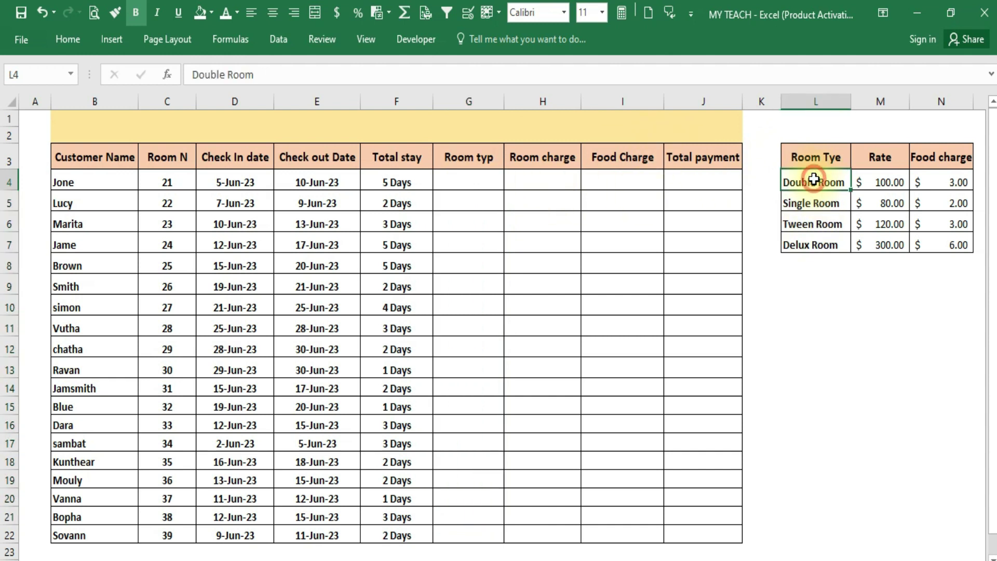
{"action": "left_click_drag", "start_coordinate": [814, 181], "coordinate": [814, 248]}
{"action": "left_click_drag", "start_coordinate": [482, 182], "coordinate": [479, 530]}
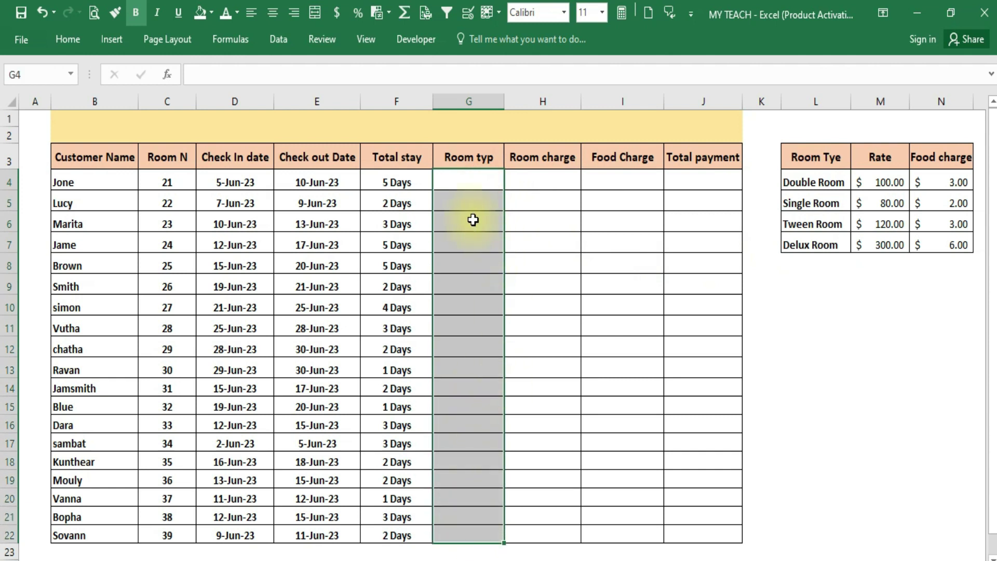
{"action": "left_click", "coordinate": [490, 179]}
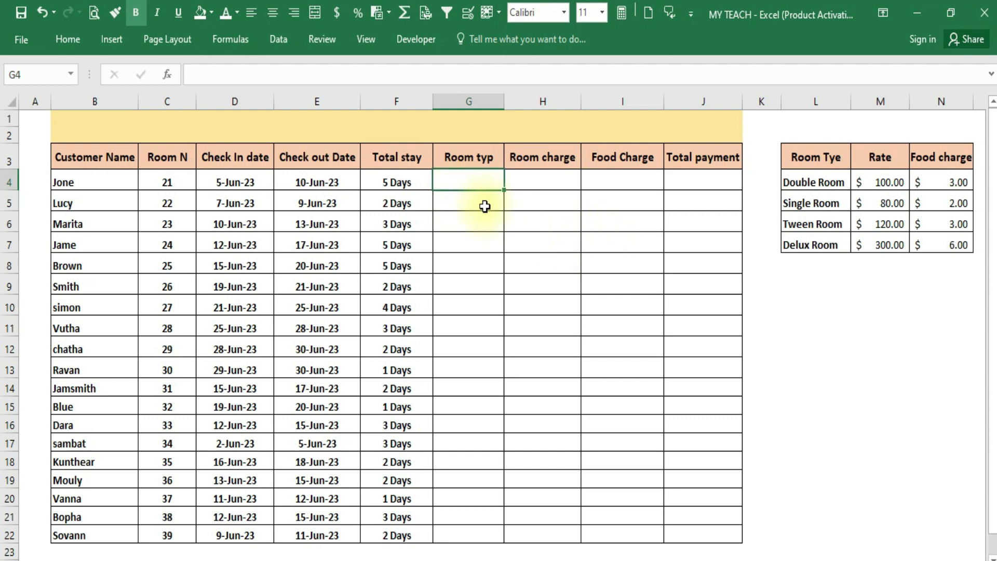
{"action": "left_click_drag", "start_coordinate": [474, 182], "coordinate": [470, 536]}
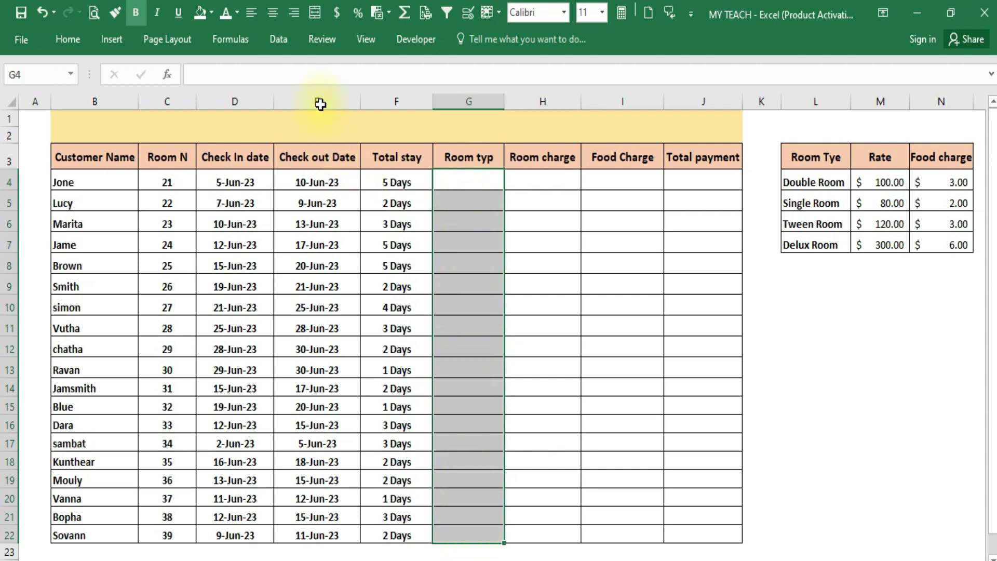
{"action": "left_click", "coordinate": [284, 41]}
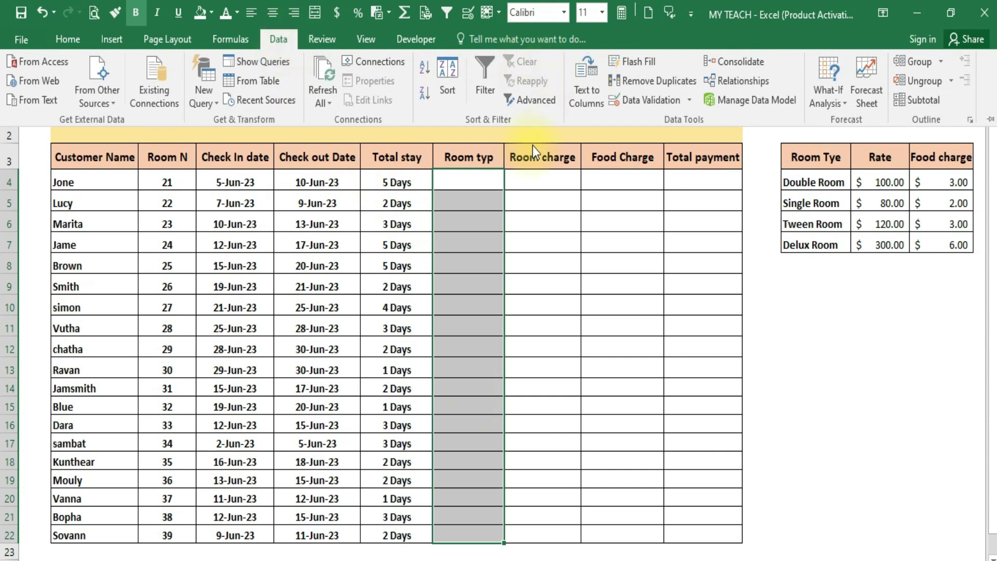
Step: Apply List data validation to G4:G22 with source =$L$4:$L$7, the four room types
{"action": "left_click", "coordinate": [649, 101]}
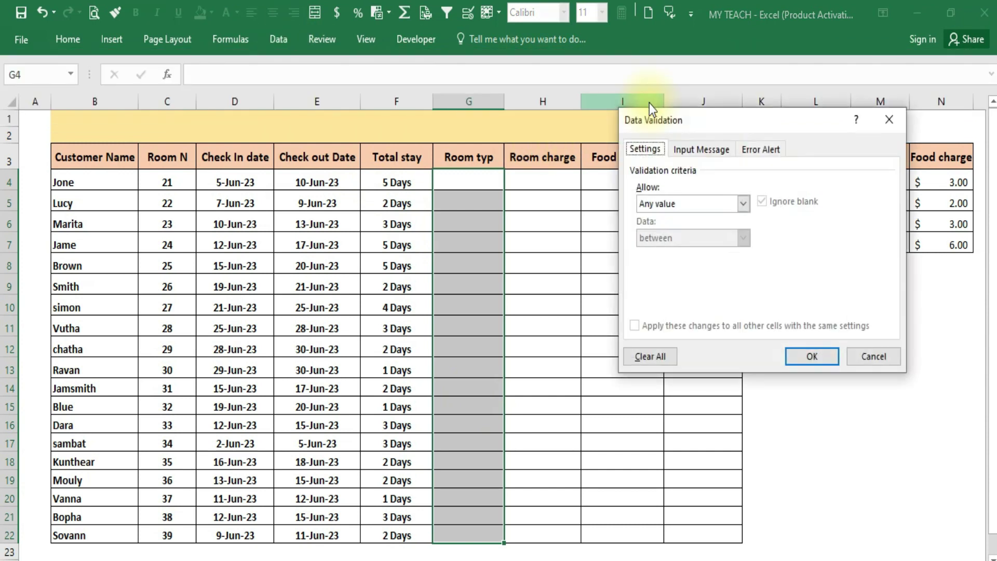
{"action": "left_click", "coordinate": [745, 207]}
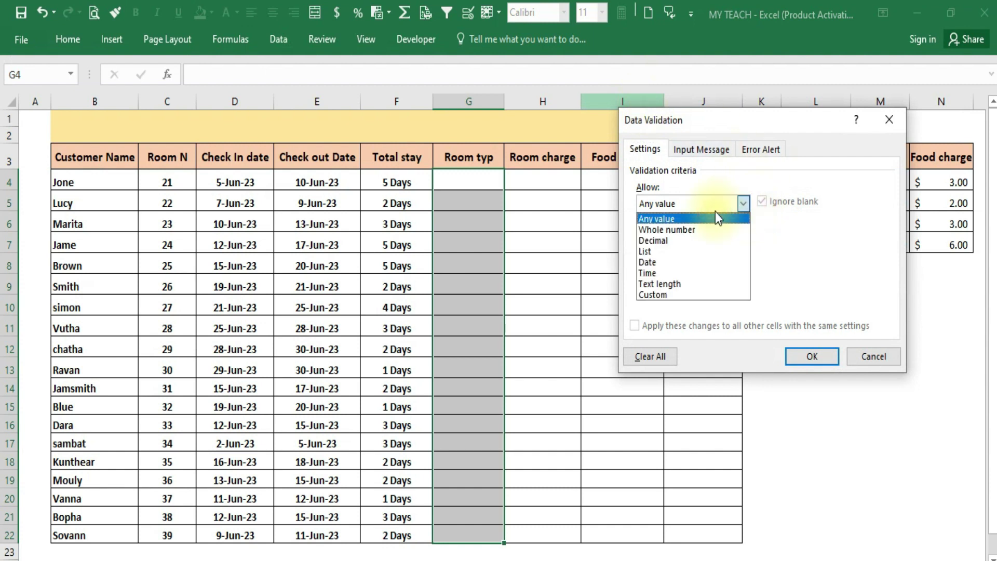
{"action": "left_click", "coordinate": [664, 251]}
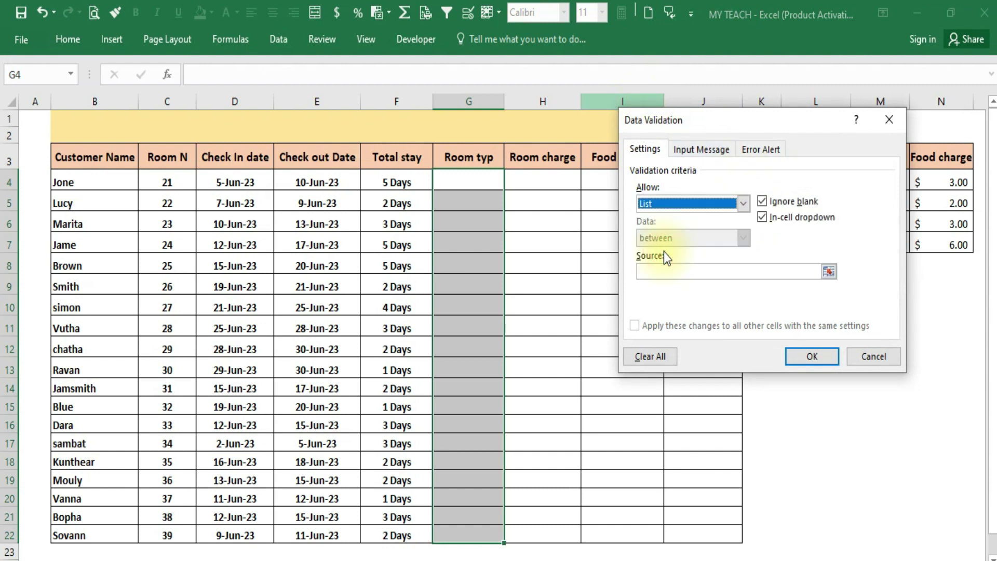
{"action": "left_click", "coordinate": [664, 274]}
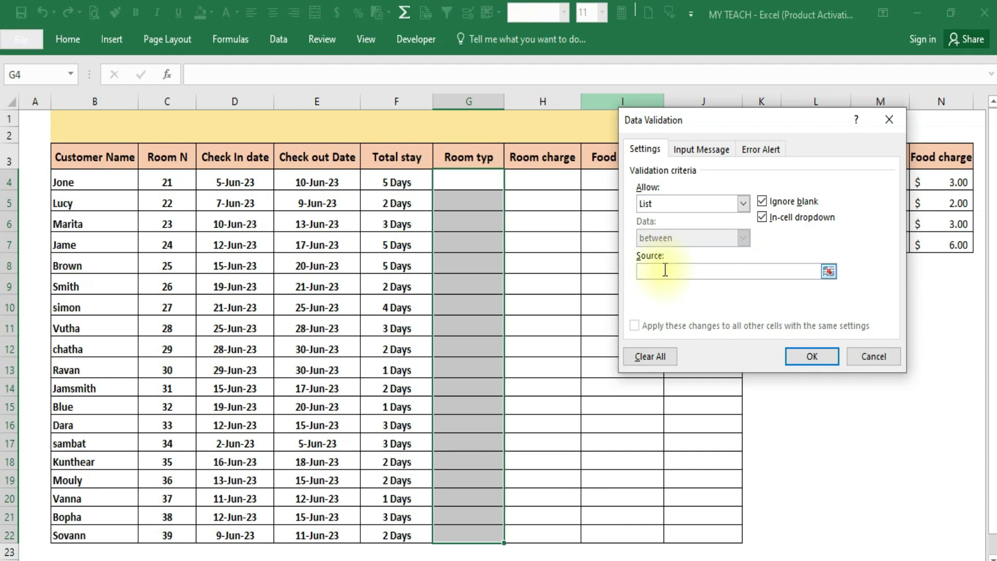
{"action": "mouse_move", "coordinate": [726, 120]}
{"action": "left_mouse_down"}
{"action": "mouse_move", "coordinate": [694, 134]}
{"action": "mouse_move", "coordinate": [468, 156]}
{"action": "mouse_move", "coordinate": [245, 156]}
{"action": "left_mouse_up"}
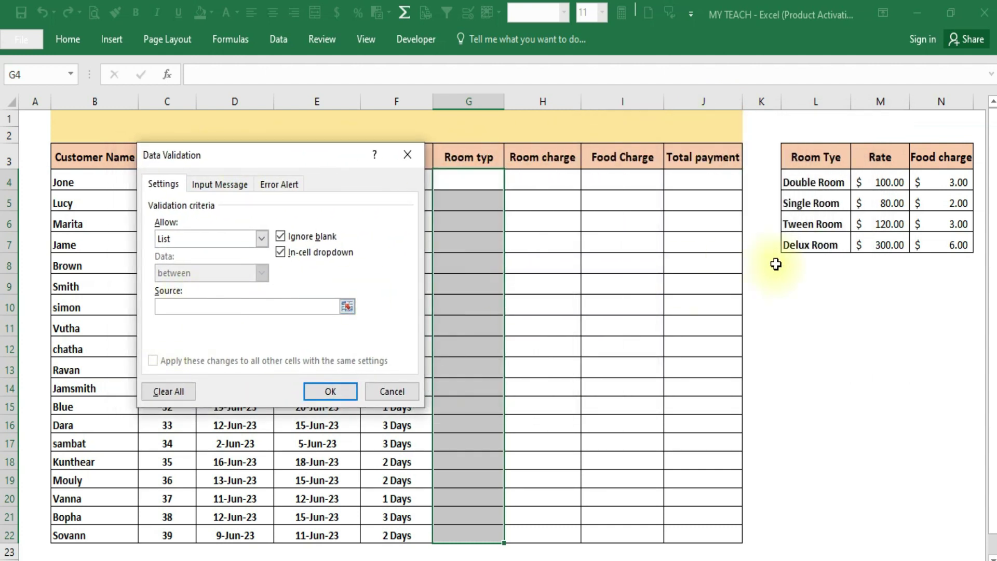
{"action": "left_click", "coordinate": [811, 178]}
{"action": "left_click_drag", "start_coordinate": [811, 178], "coordinate": [811, 240]}
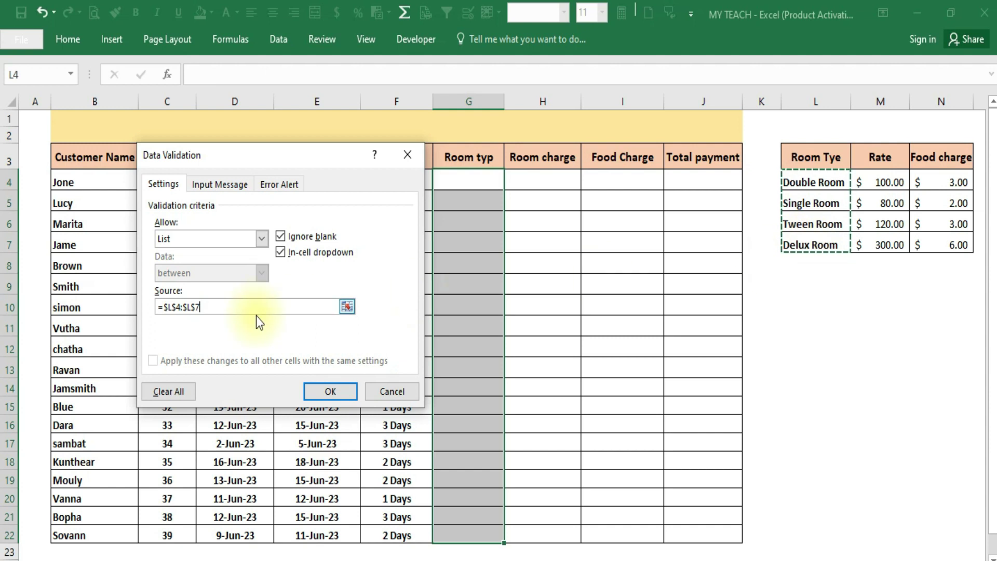
{"action": "left_click", "coordinate": [327, 392]}
{"action": "left_click", "coordinate": [481, 238]}
{"action": "left_click", "coordinate": [490, 179]}
{"action": "left_click_drag", "start_coordinate": [490, 179], "coordinate": [485, 444]}
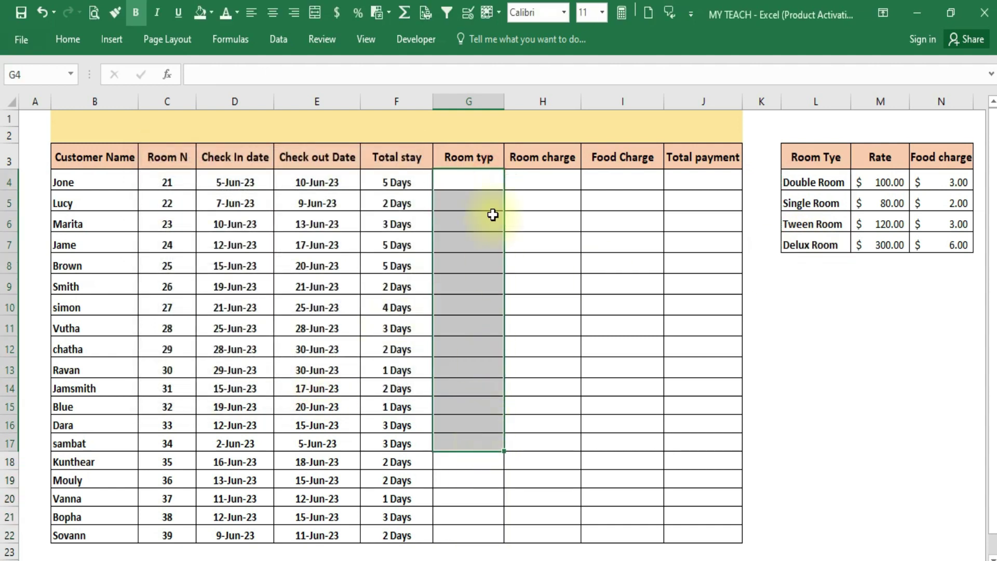
Step: Try each room type in G4's drop-down, settling on Double Room
{"action": "left_click", "coordinate": [474, 187]}
{"action": "left_click", "coordinate": [510, 182]}
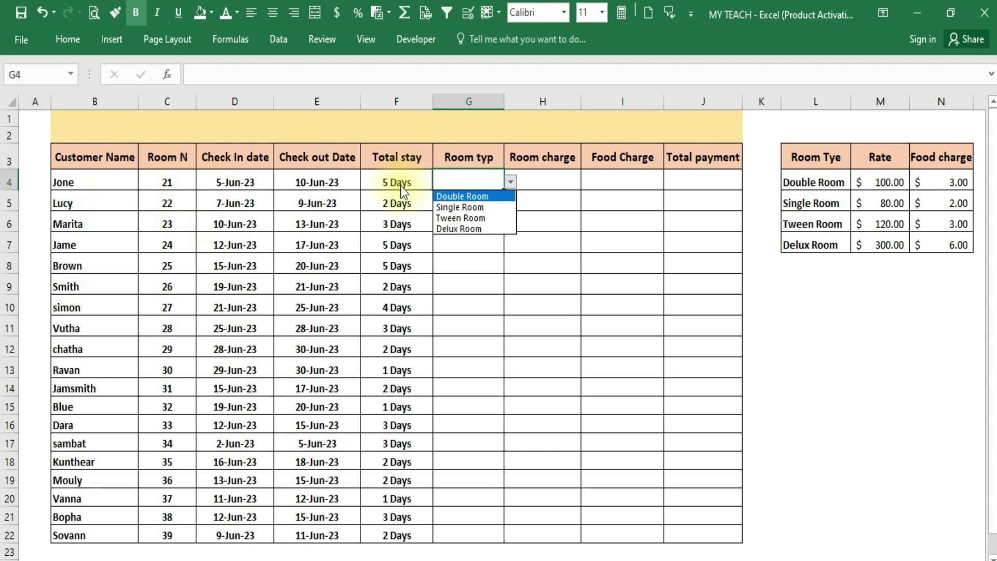
{"action": "left_click", "coordinate": [461, 199]}
{"action": "left_click", "coordinate": [511, 182]}
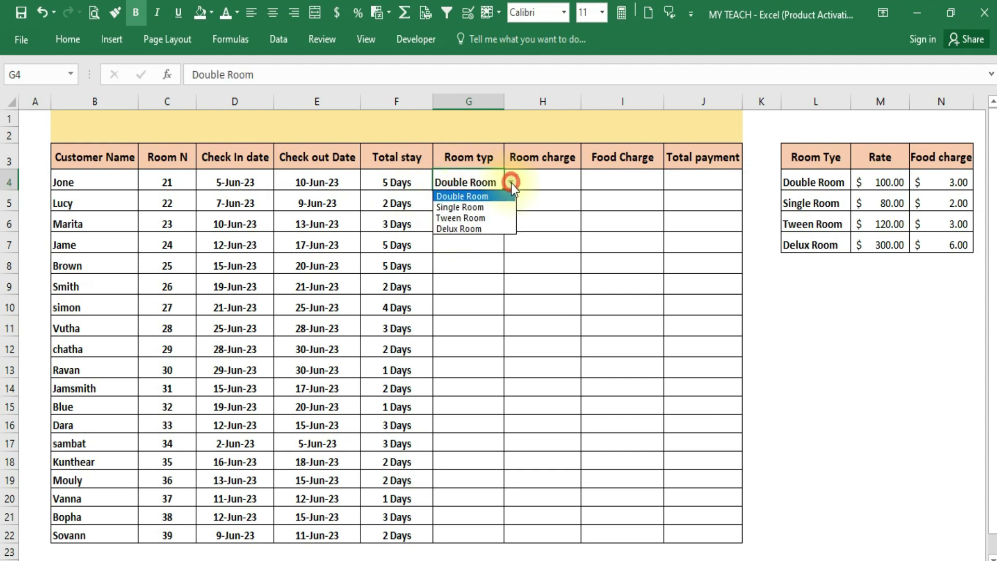
{"action": "left_click", "coordinate": [486, 206]}
{"action": "left_click", "coordinate": [511, 183]}
{"action": "left_click", "coordinate": [467, 229]}
{"action": "left_click", "coordinate": [511, 182]}
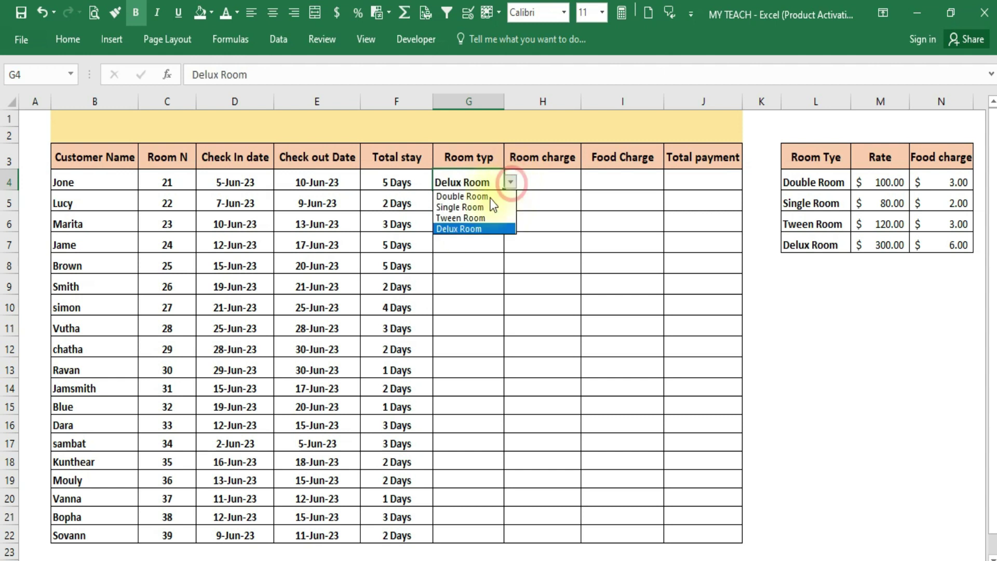
{"action": "left_click", "coordinate": [478, 218]}
{"action": "left_click", "coordinate": [511, 182]}
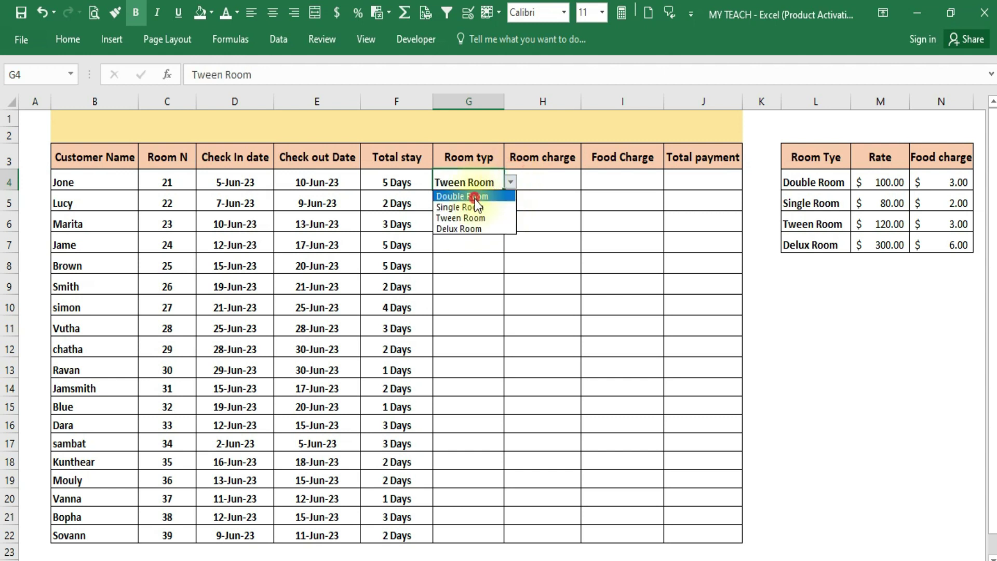
{"action": "left_click", "coordinate": [467, 196]}
Step: Set the second guest's room type in G5 to Single Room
{"action": "left_click", "coordinate": [473, 204]}
{"action": "left_click", "coordinate": [511, 203]}
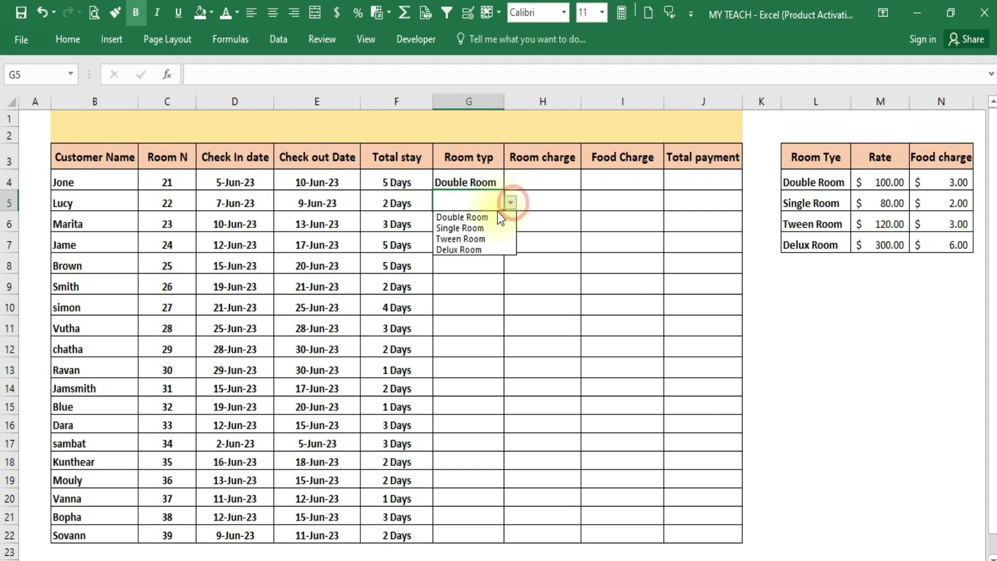
{"action": "left_click", "coordinate": [467, 231]}
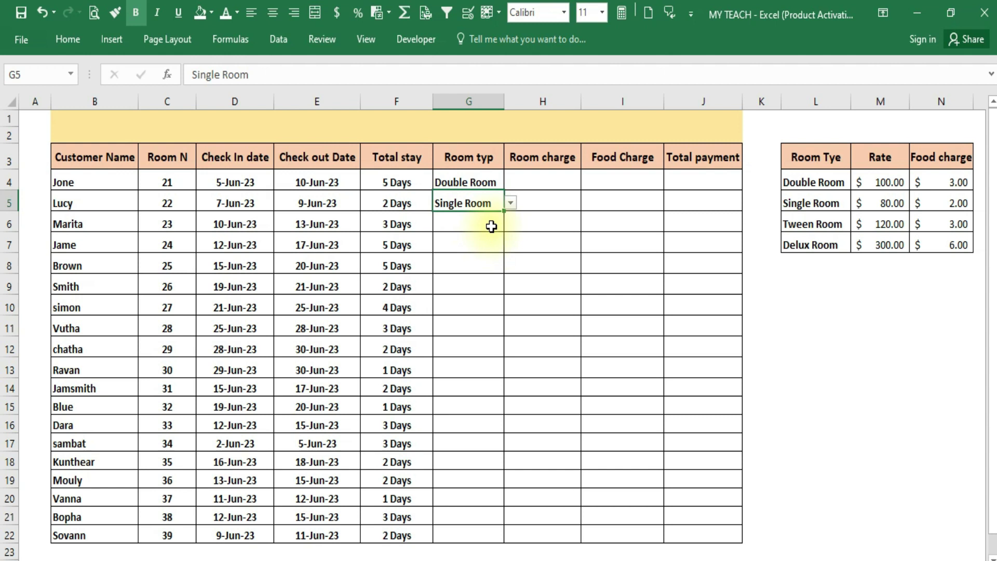
Step: Review the Room charge column, the rate values M4:M7, and the first guest's row
{"action": "left_click", "coordinate": [548, 160]}
{"action": "left_click", "coordinate": [544, 186]}
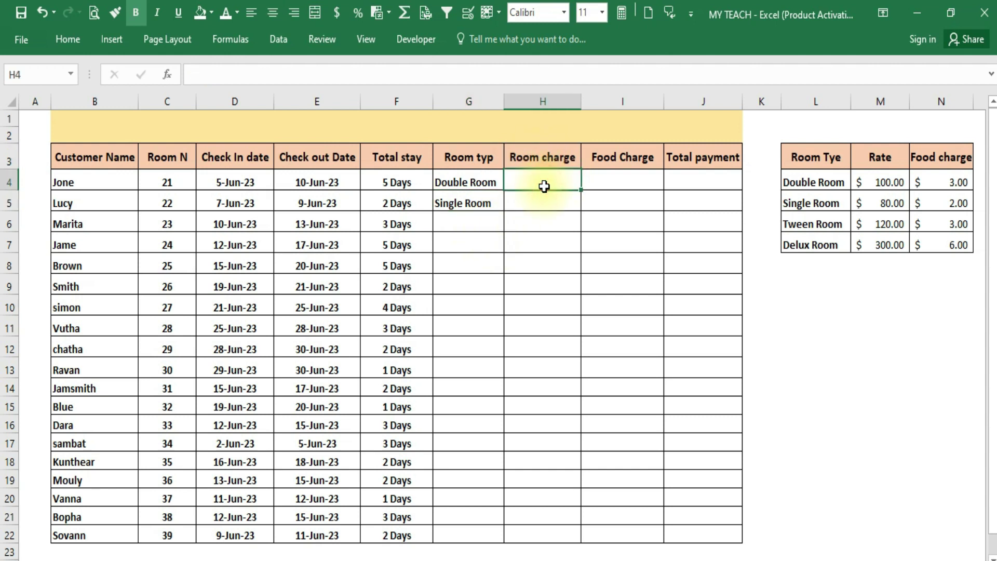
{"action": "left_click_drag", "start_coordinate": [883, 182], "coordinate": [883, 245]}
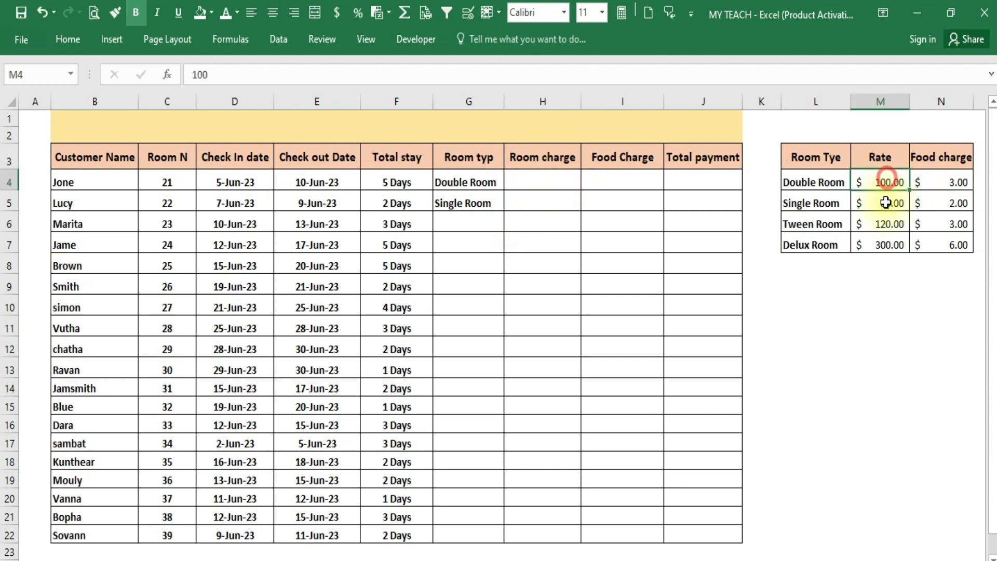
{"action": "left_click", "coordinate": [888, 163]}
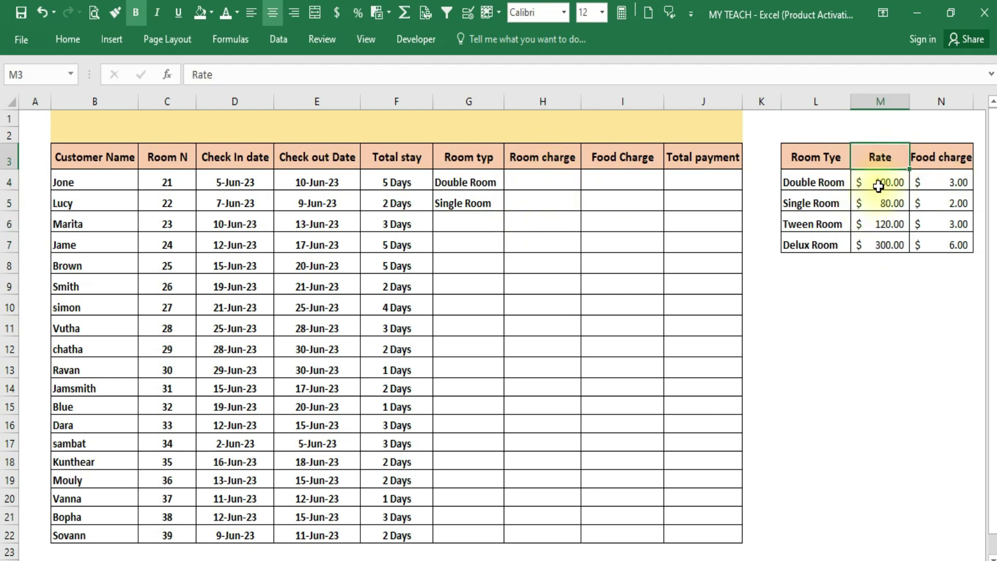
{"action": "left_click_drag", "start_coordinate": [881, 183], "coordinate": [881, 233]}
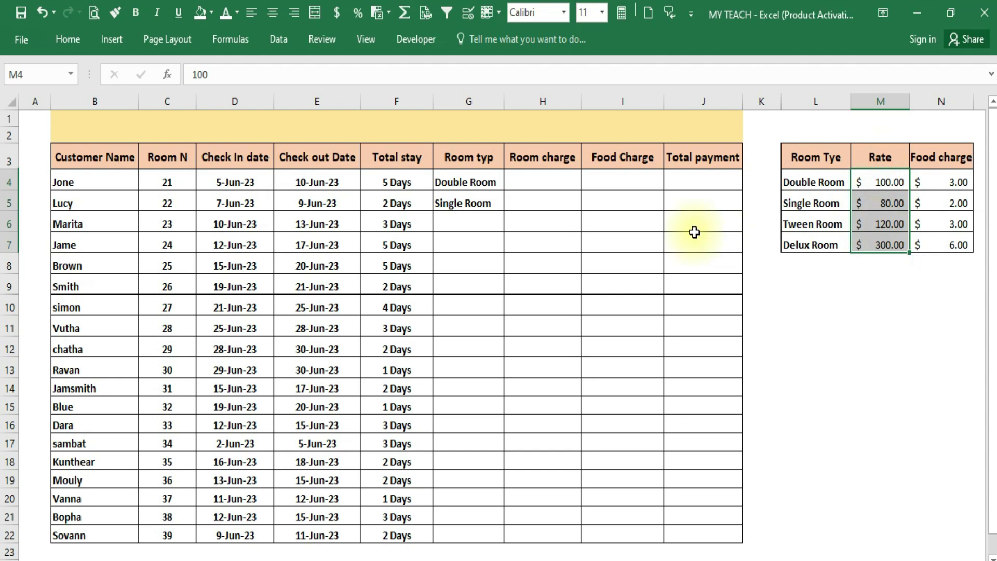
{"action": "left_click", "coordinate": [549, 183]}
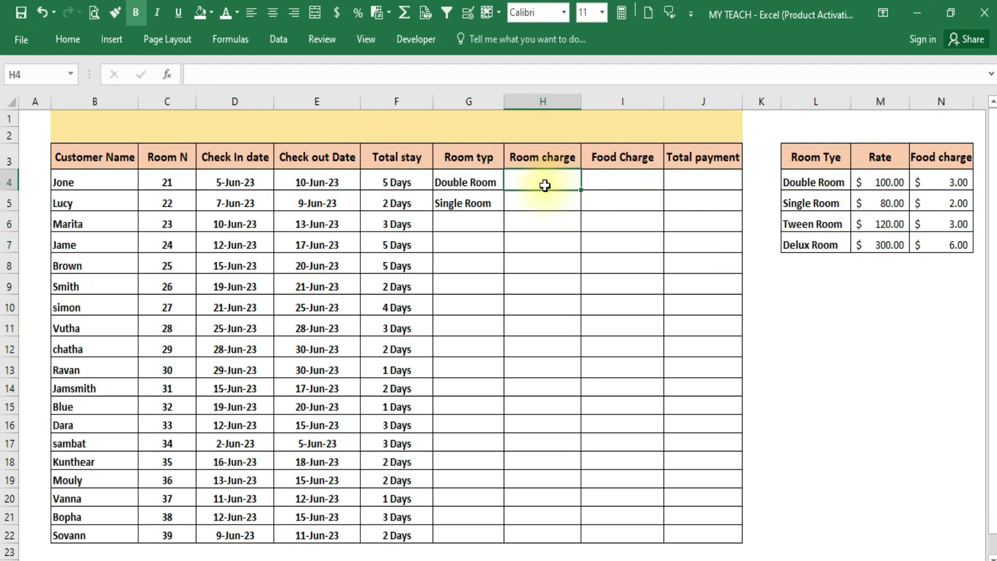
{"action": "left_click", "coordinate": [99, 185]}
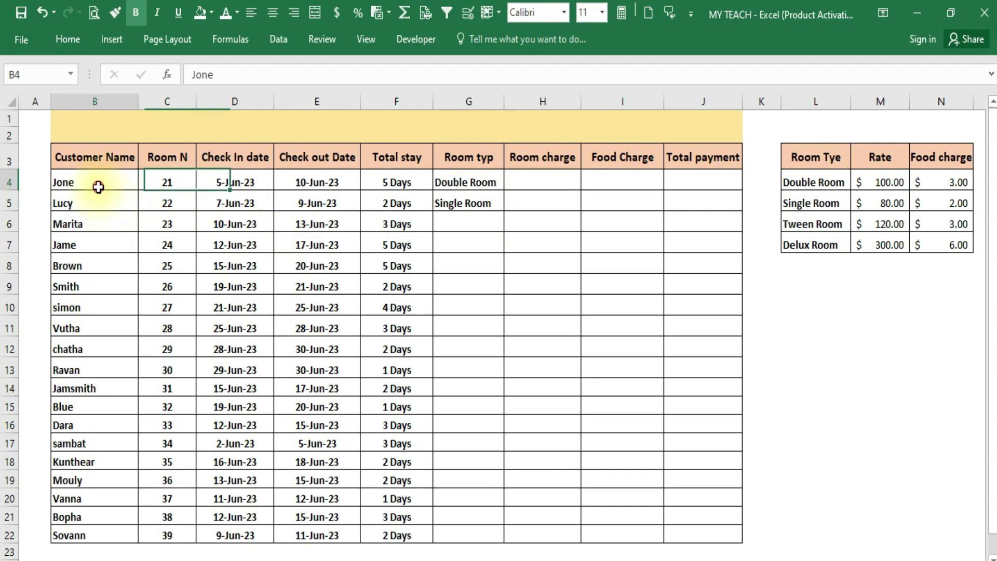
{"action": "left_click", "coordinate": [408, 186]}
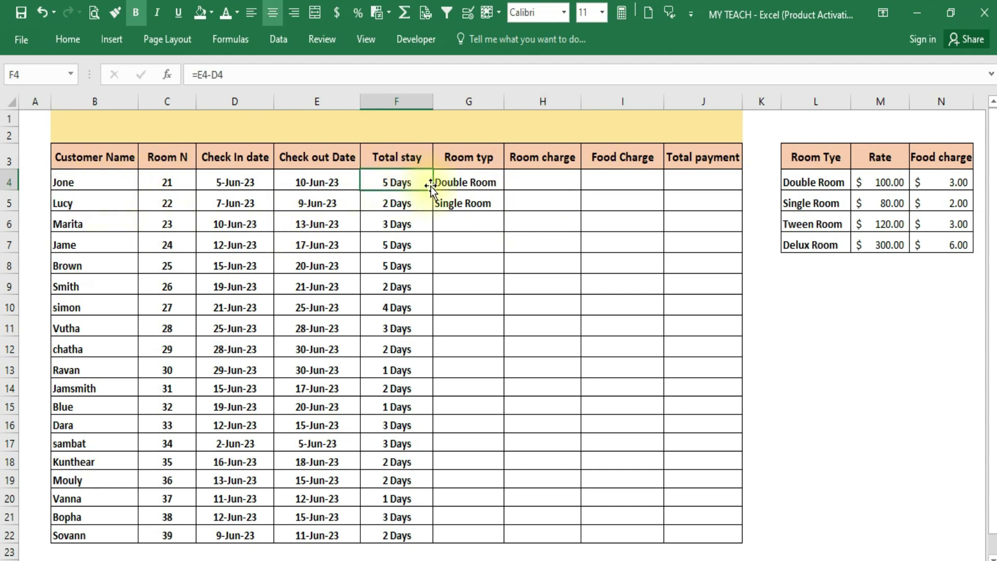
{"action": "left_click", "coordinate": [485, 179]}
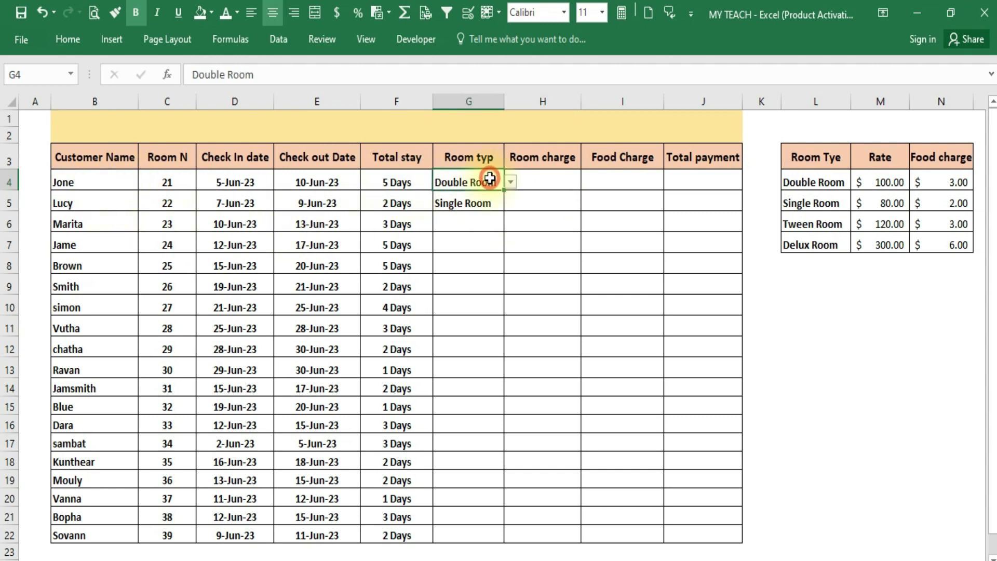
{"action": "left_click", "coordinate": [879, 186]}
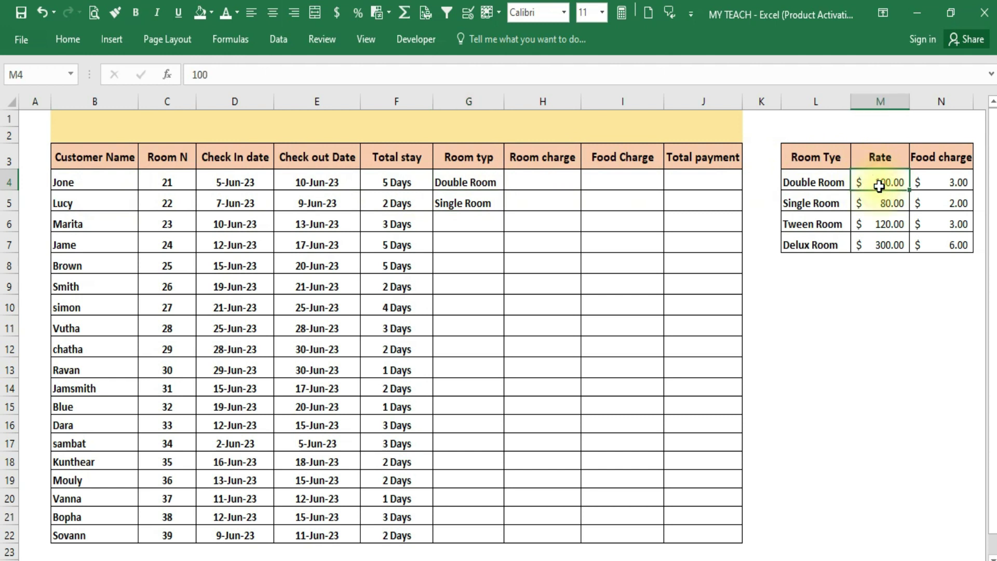
{"action": "left_click", "coordinate": [473, 182]}
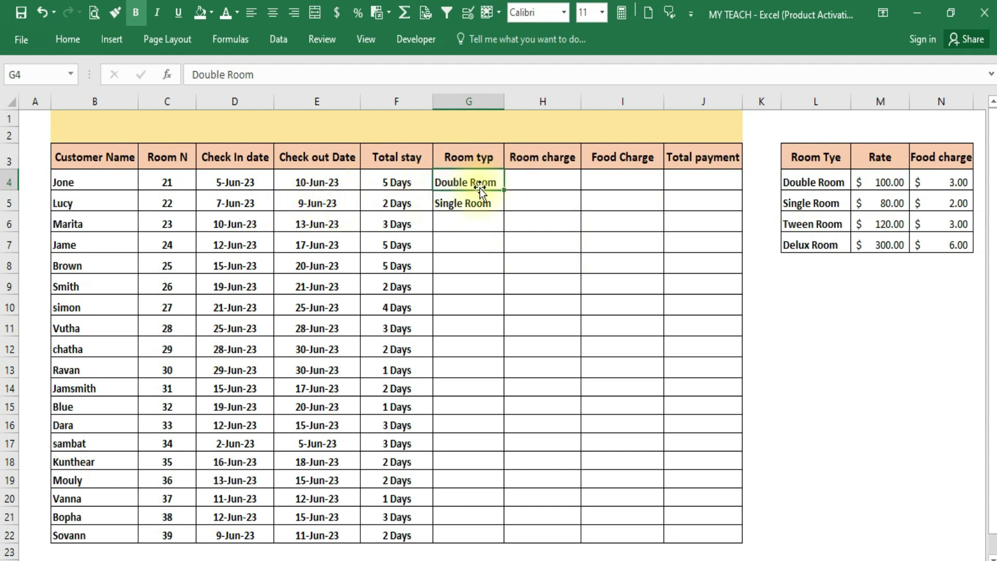
Step: Change G4 to Single Room and G5 to Delux Room from their drop-downs
{"action": "left_click", "coordinate": [511, 182]}
{"action": "left_click", "coordinate": [464, 207]}
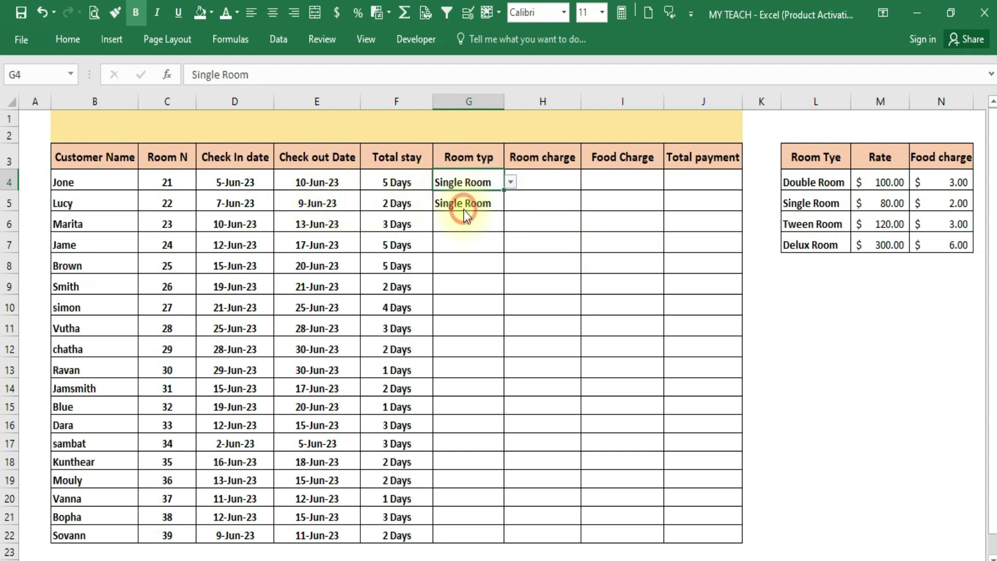
{"action": "left_click", "coordinate": [479, 203]}
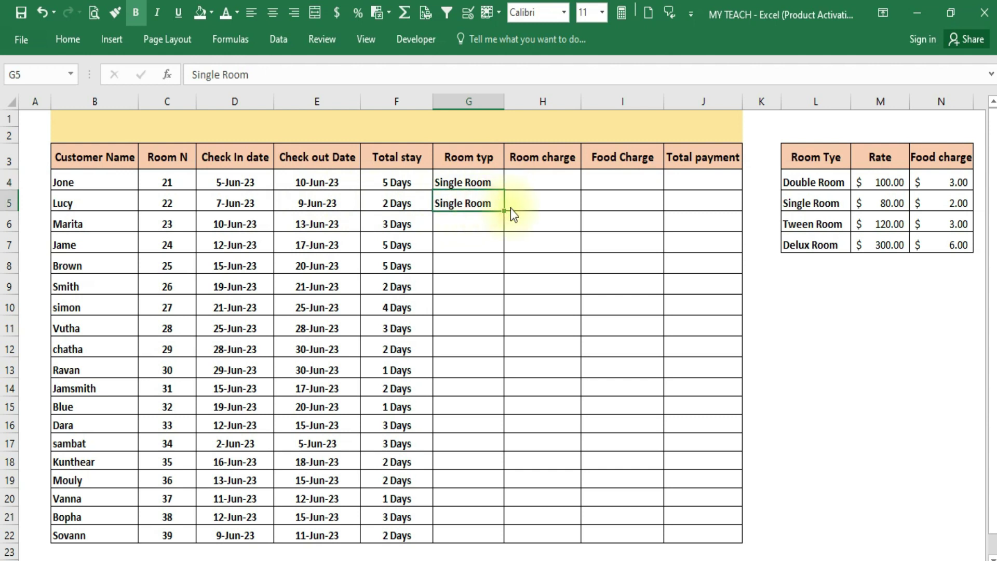
{"action": "left_click", "coordinate": [510, 203]}
{"action": "left_click", "coordinate": [459, 250]}
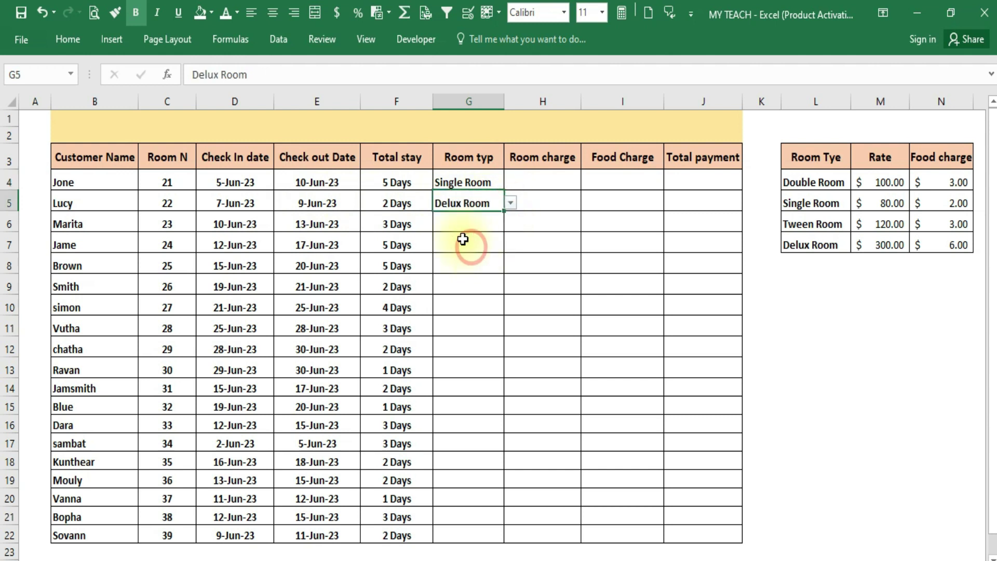
Step: Step through the Room charge cells and settle on H4
{"action": "left_click", "coordinate": [543, 181]}
{"action": "left_click", "coordinate": [541, 203]}
{"action": "left_click", "coordinate": [541, 221]}
{"action": "left_click", "coordinate": [541, 255]}
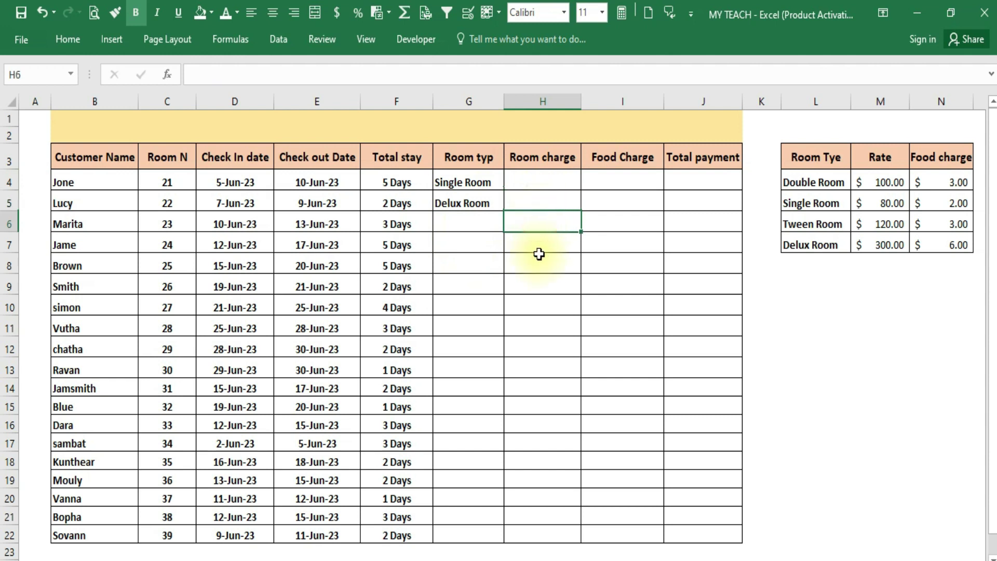
{"action": "left_click", "coordinate": [543, 228]}
{"action": "left_click", "coordinate": [542, 206]}
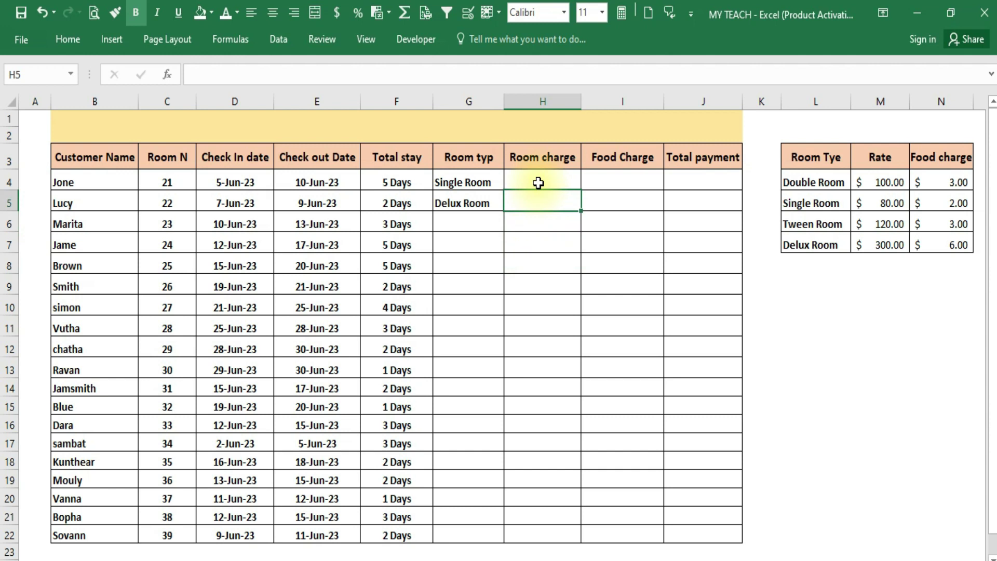
{"action": "left_click", "coordinate": [538, 182]}
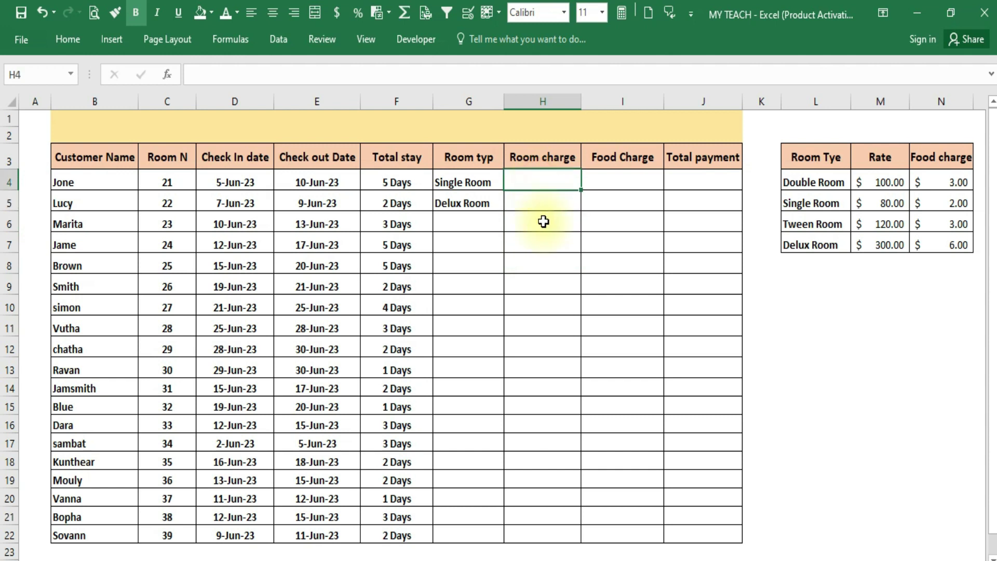
Step: Build =vlookup(G4,L4:N7,2,0) in H4 to fetch the room rate
{"action": "type", "text": "="}
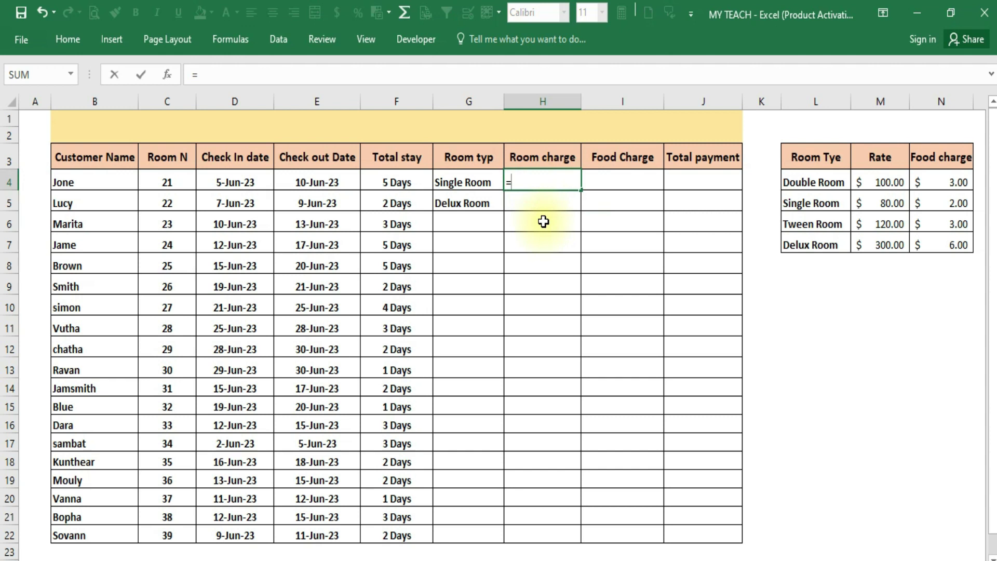
{"action": "type", "text": "vlooku"}
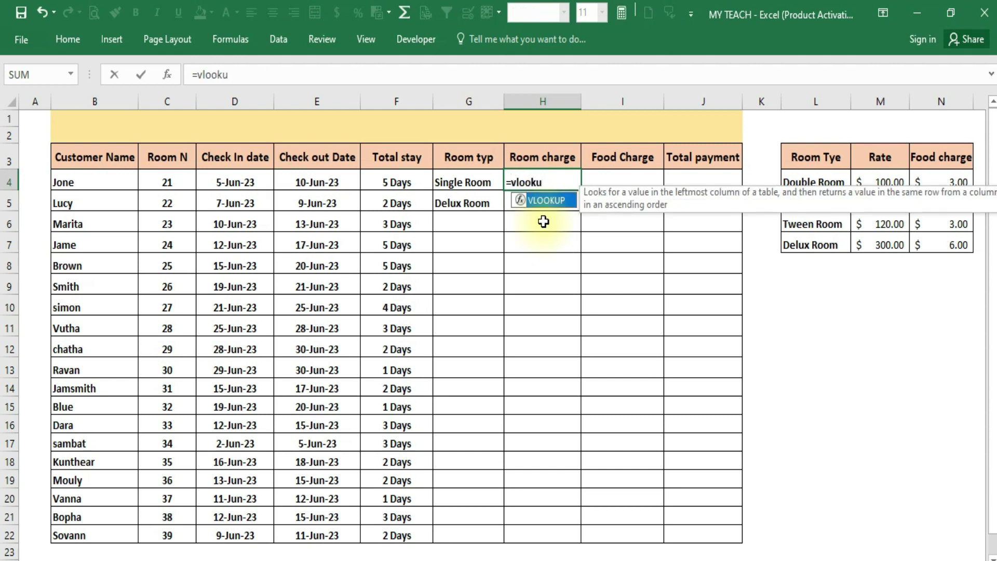
{"action": "type", "text": "p"}
{"action": "type", "text": "("}
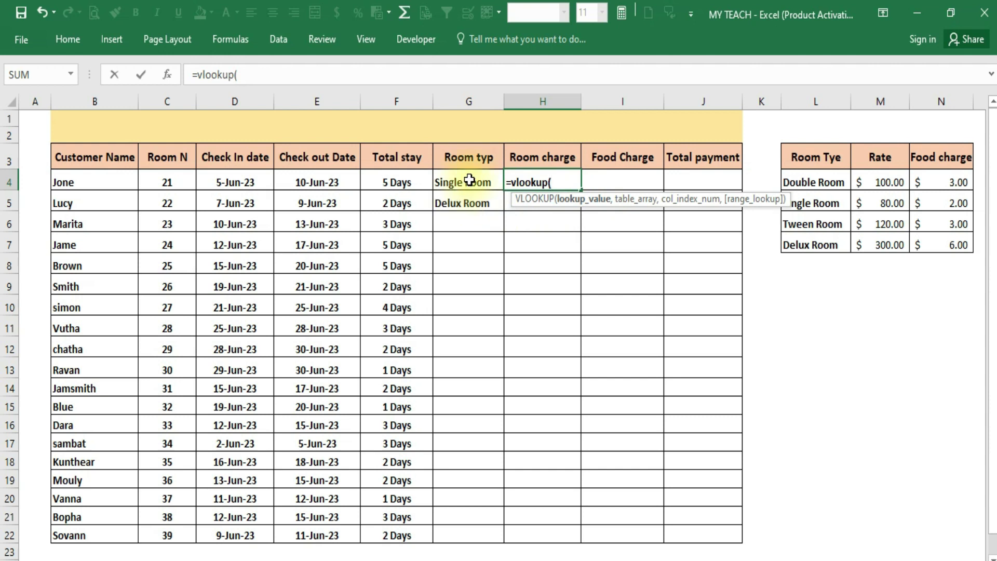
{"action": "left_click", "coordinate": [452, 188]}
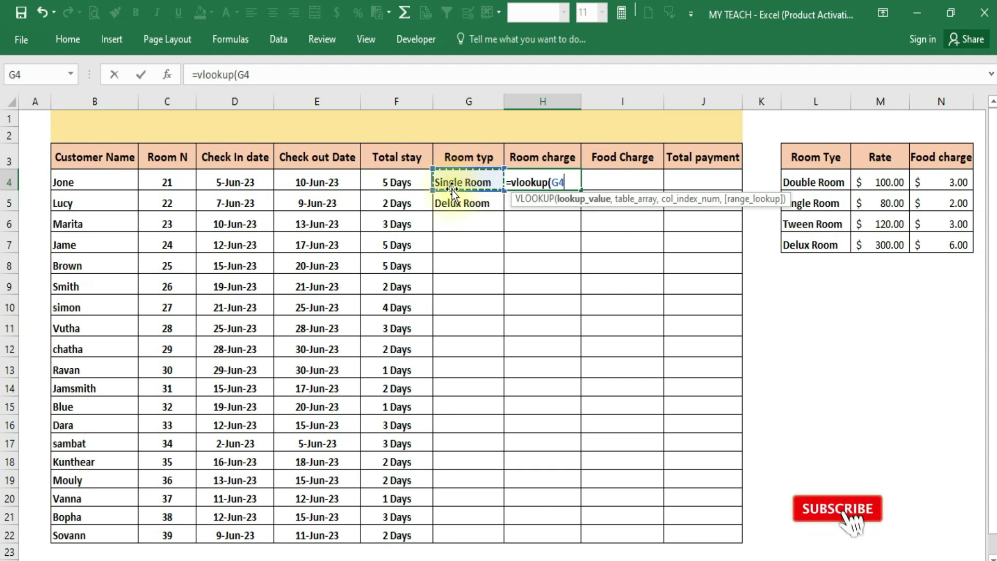
{"action": "type", "text": ","}
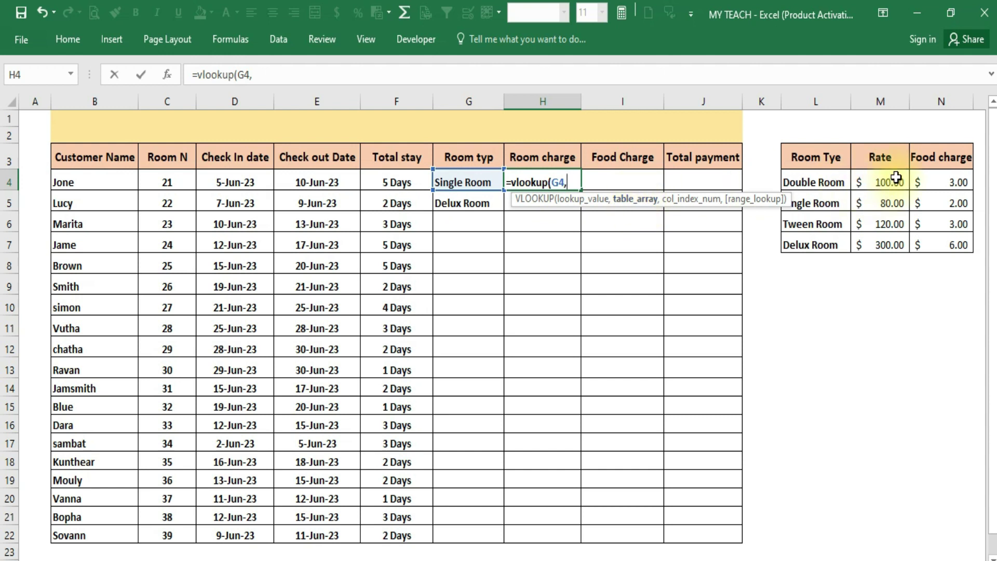
{"action": "left_click", "coordinate": [807, 180]}
{"action": "left_click_drag", "start_coordinate": [898, 177], "coordinate": [956, 242]}
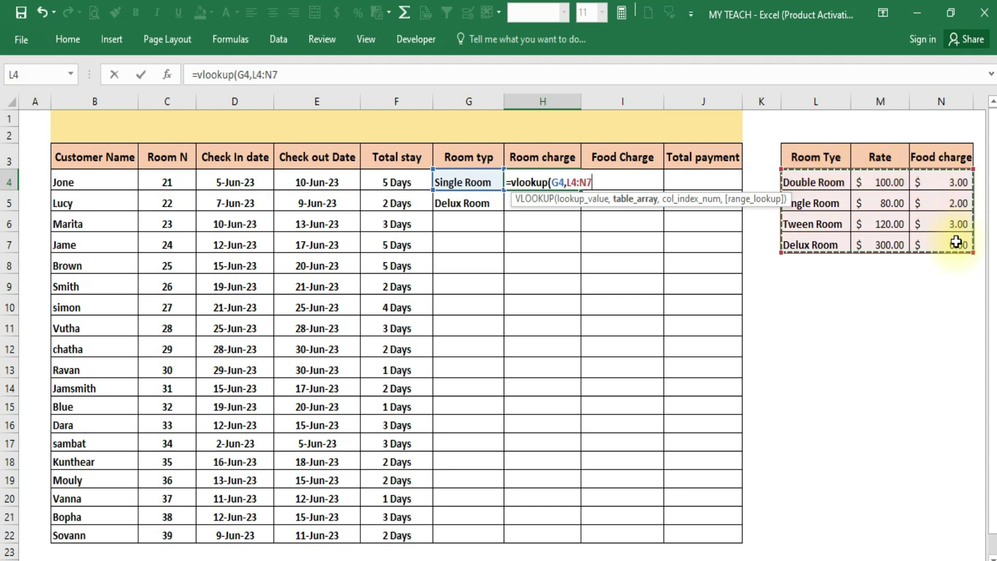
{"action": "type", "text": ",2"}
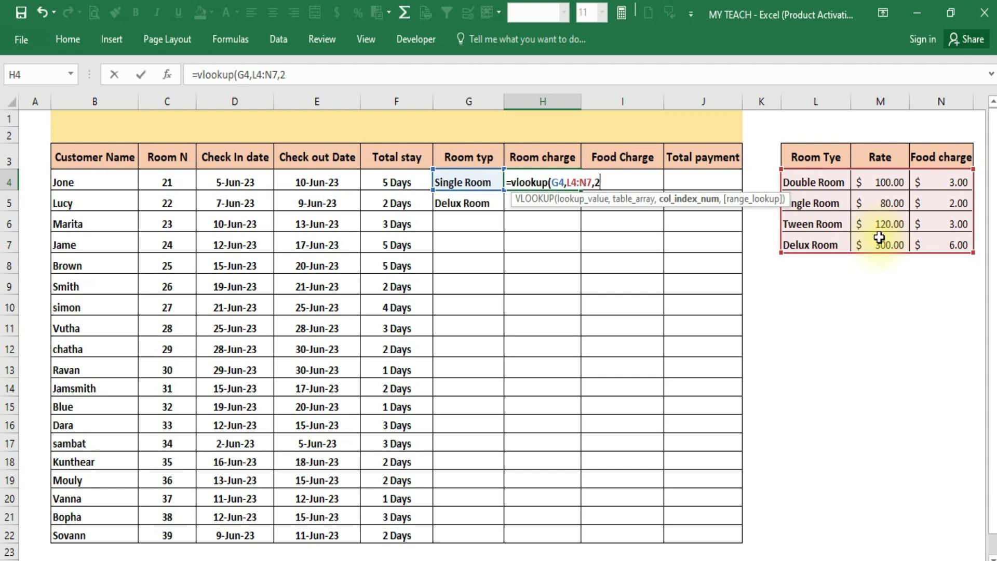
{"action": "type", "text": ",0"}
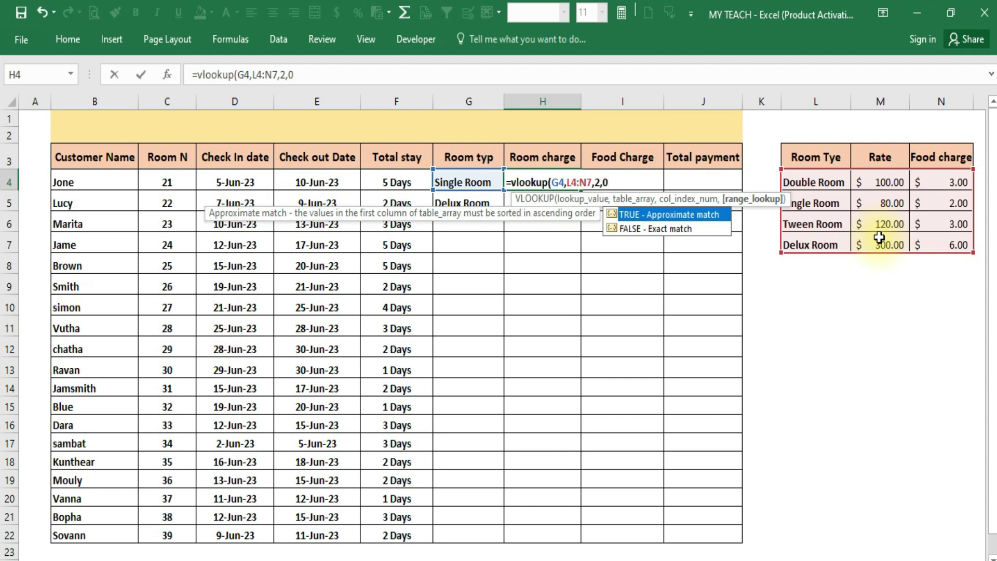
{"action": "type", "text": ")"}
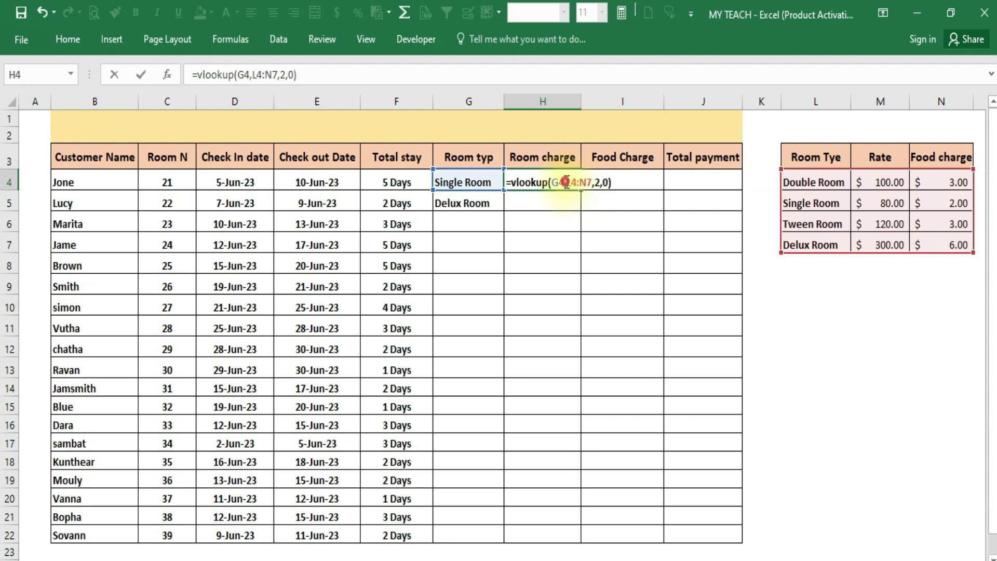
Step: Make the lookup range absolute as $L$4:$N$7 and commit, giving $80.00 in H4
{"action": "left_click", "coordinate": [566, 182]}
{"action": "type", "text": "$"}
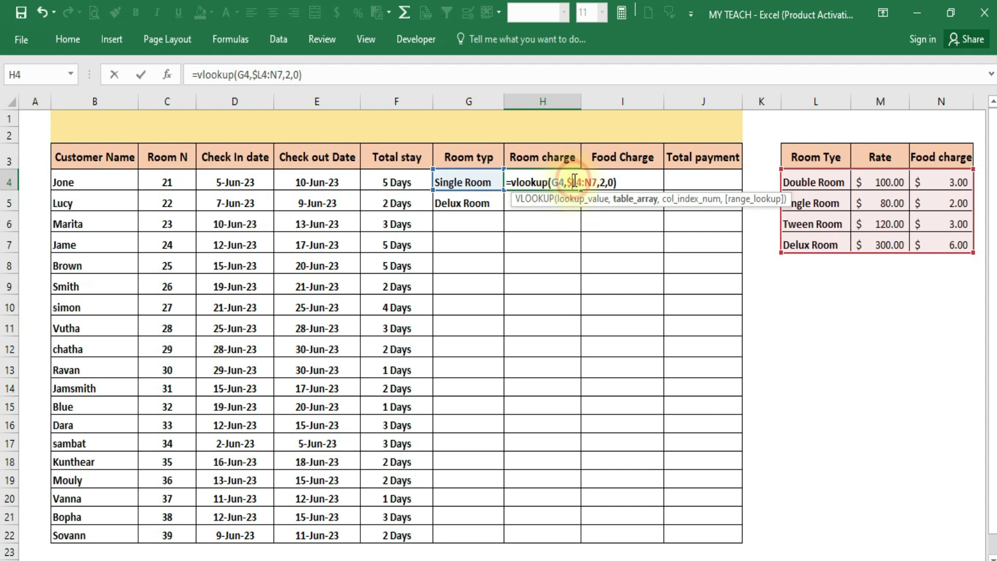
{"action": "left_click", "coordinate": [577, 181]}
{"action": "type", "text": "$"}
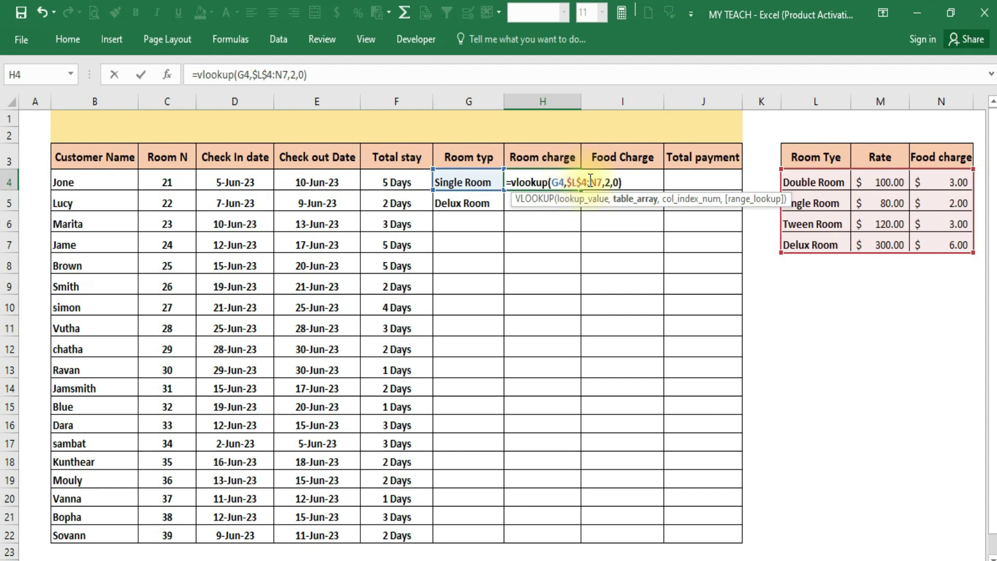
{"action": "left_click", "coordinate": [590, 182]}
{"action": "type", "text": "$"}
{"action": "left_click", "coordinate": [601, 179]}
{"action": "type", "text": "$N$"}
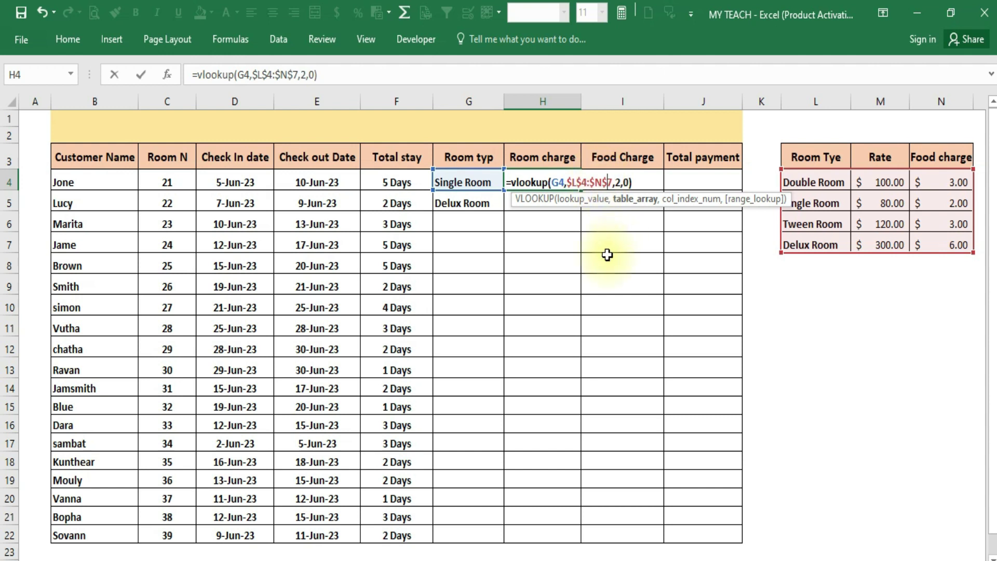
{"action": "key", "text": "Return"}
{"action": "left_click", "coordinate": [471, 183]}
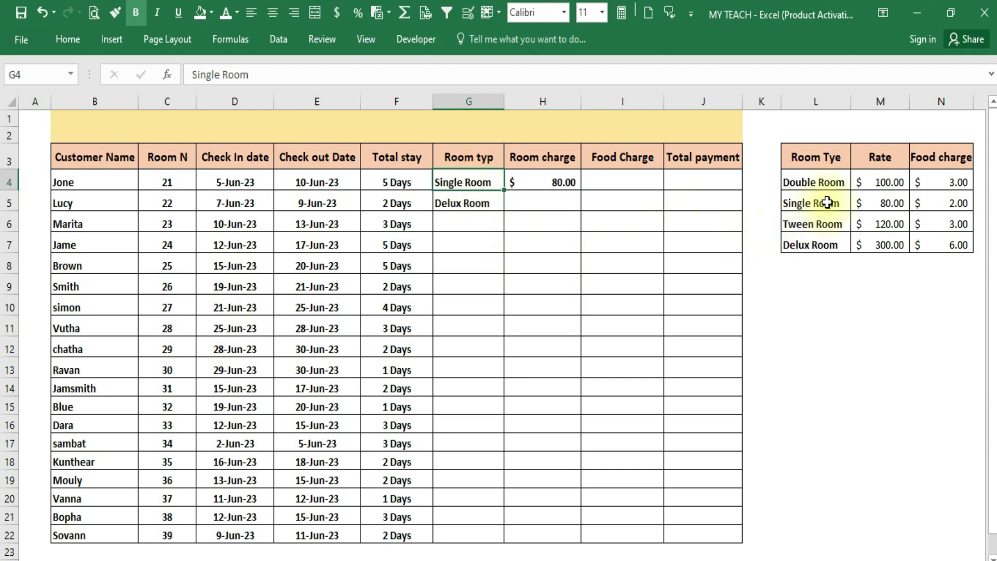
{"action": "left_click", "coordinate": [896, 206]}
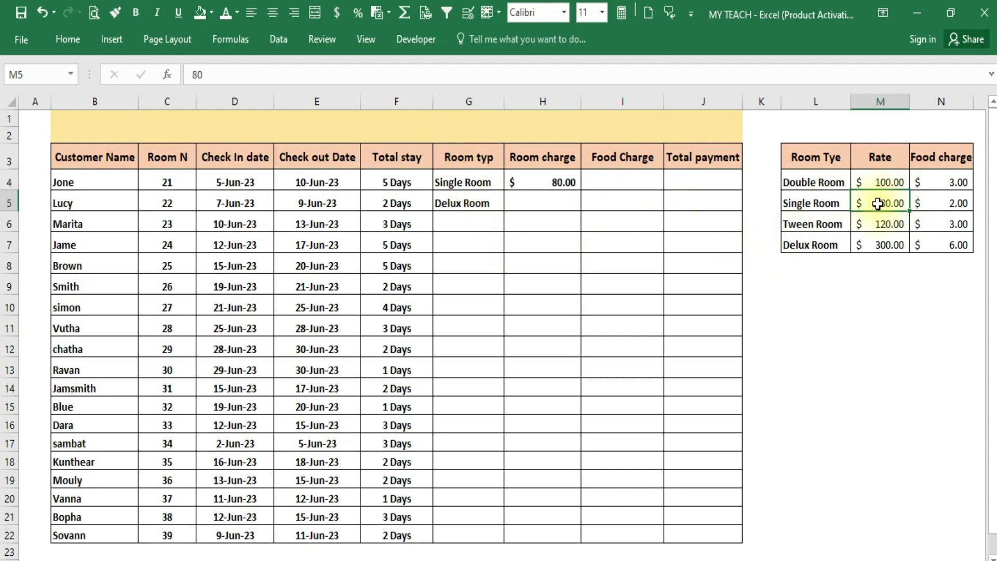
{"action": "left_click", "coordinate": [464, 183]}
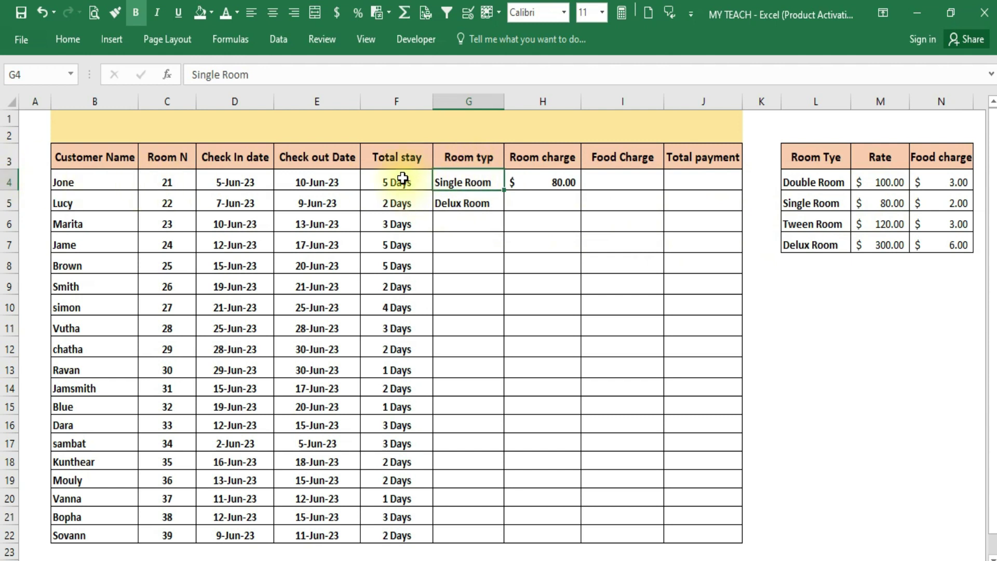
{"action": "left_click", "coordinate": [509, 181]}
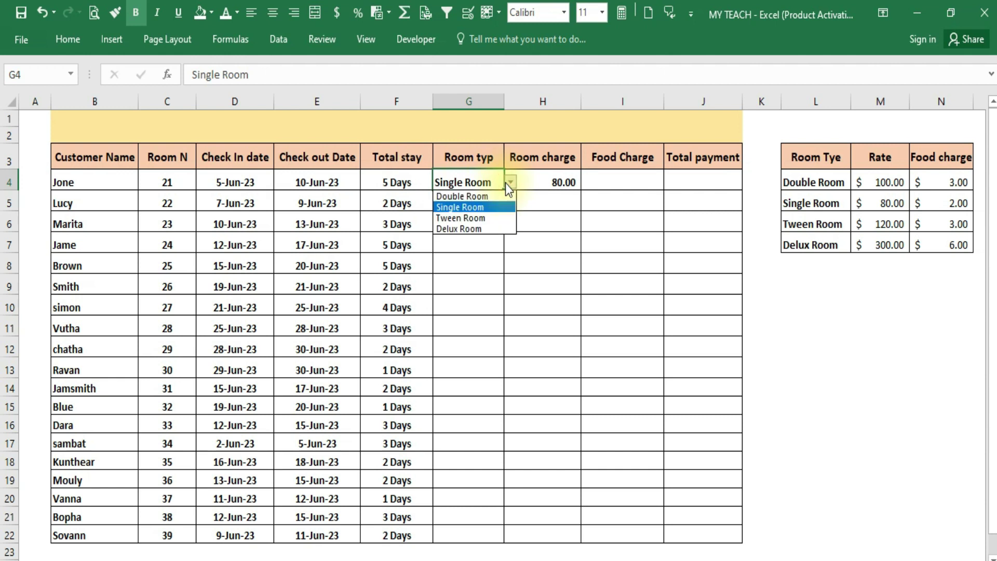
{"action": "left_click", "coordinate": [460, 229]}
{"action": "left_click", "coordinate": [552, 181]}
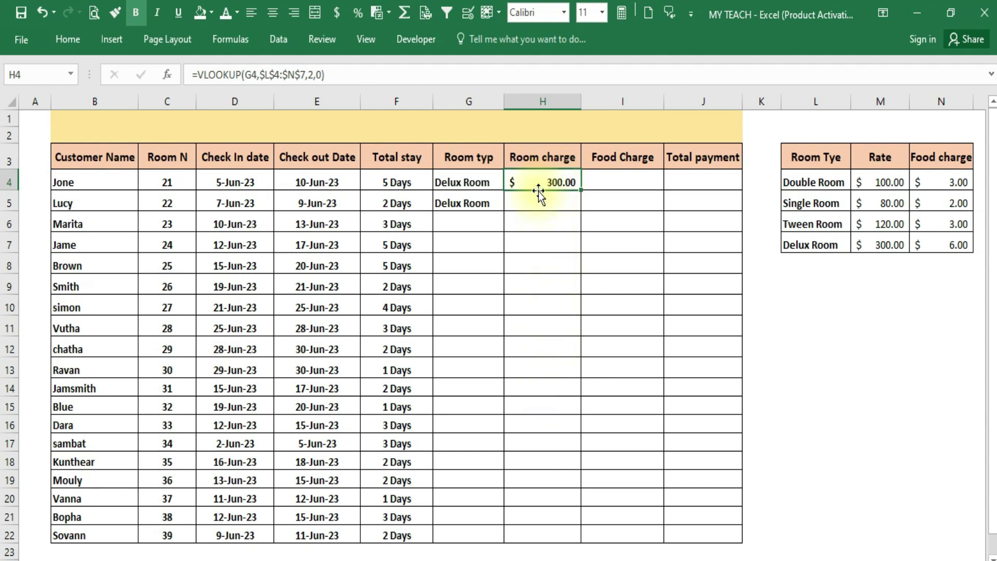
{"action": "left_click", "coordinate": [482, 179]}
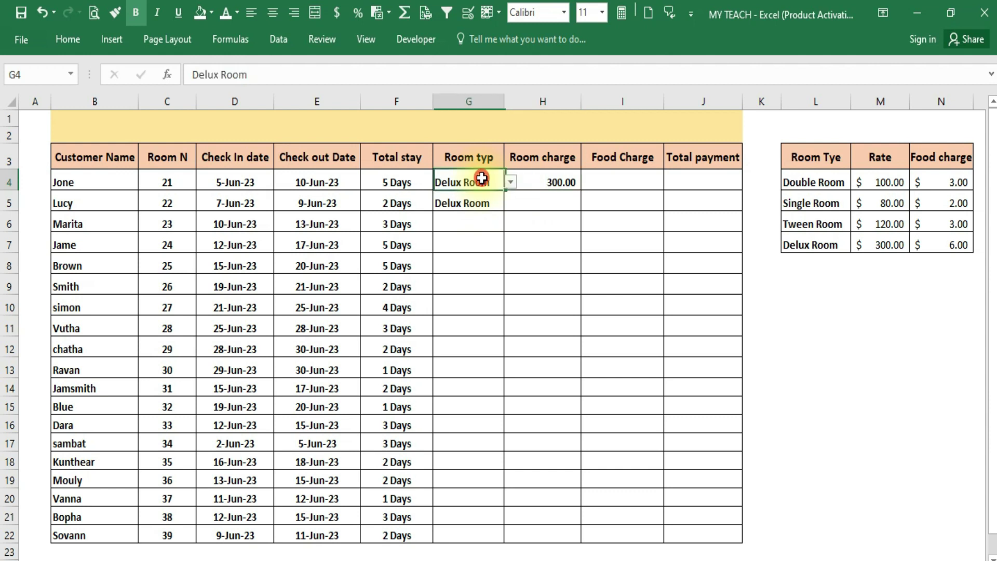
{"action": "left_click", "coordinate": [511, 182]}
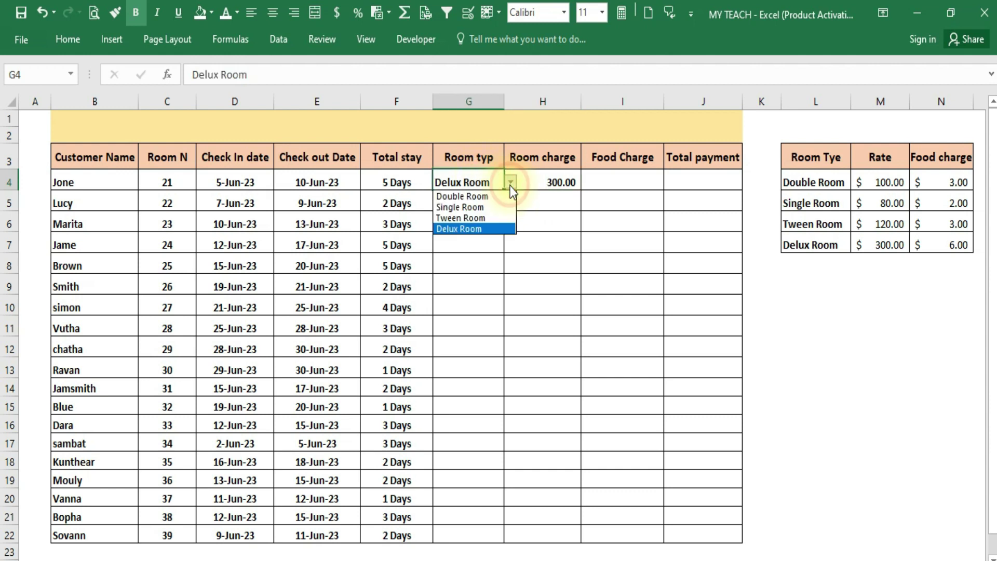
{"action": "left_click", "coordinate": [478, 206]}
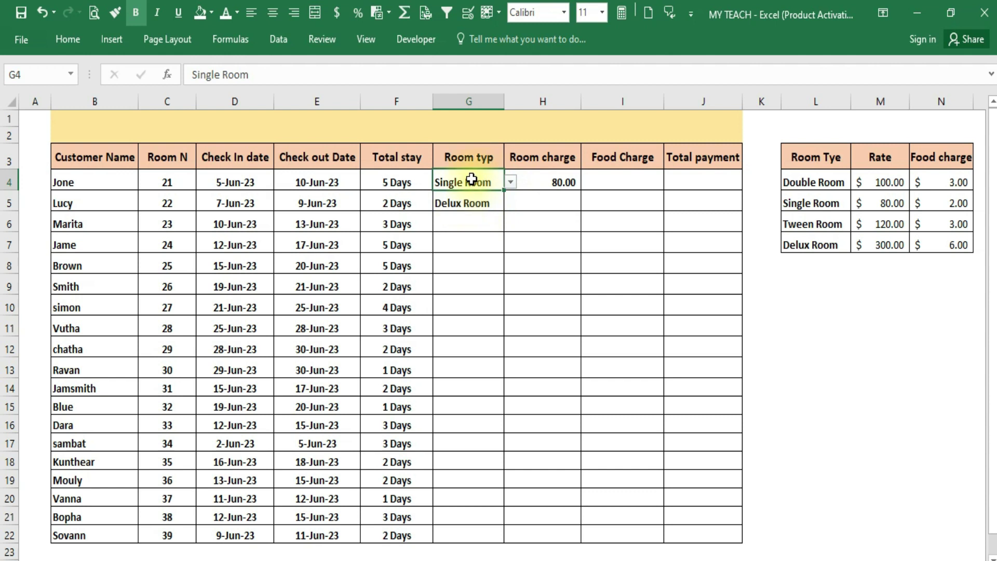
{"action": "left_click", "coordinate": [548, 184]}
Step: Fill the Room charge VLOOKUP formula down to H22
{"action": "left_click_drag", "start_coordinate": [582, 191], "coordinate": [581, 461]}
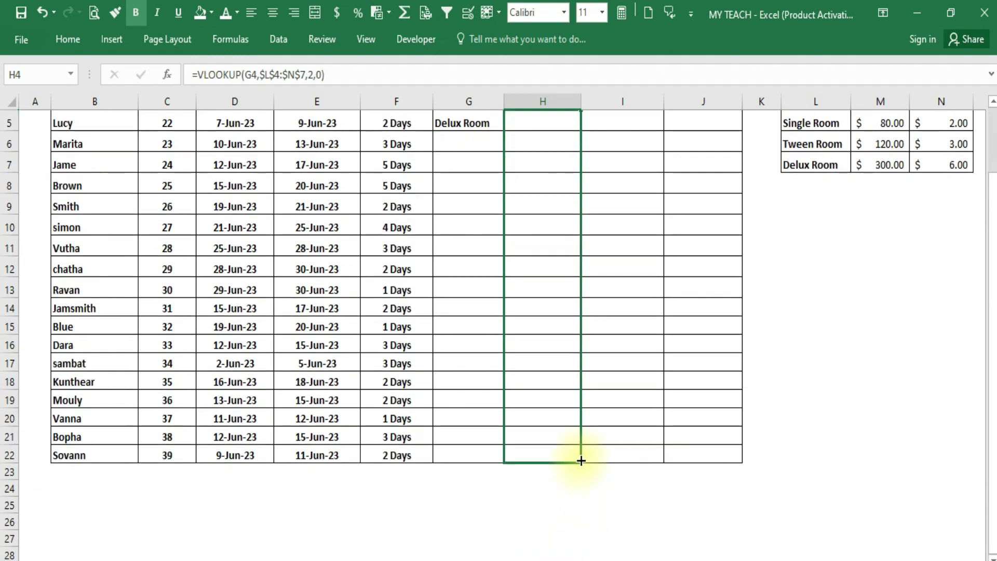
{"action": "scroll", "coordinate": [566, 318], "scroll_direction": "up", "scroll_amount": 2}
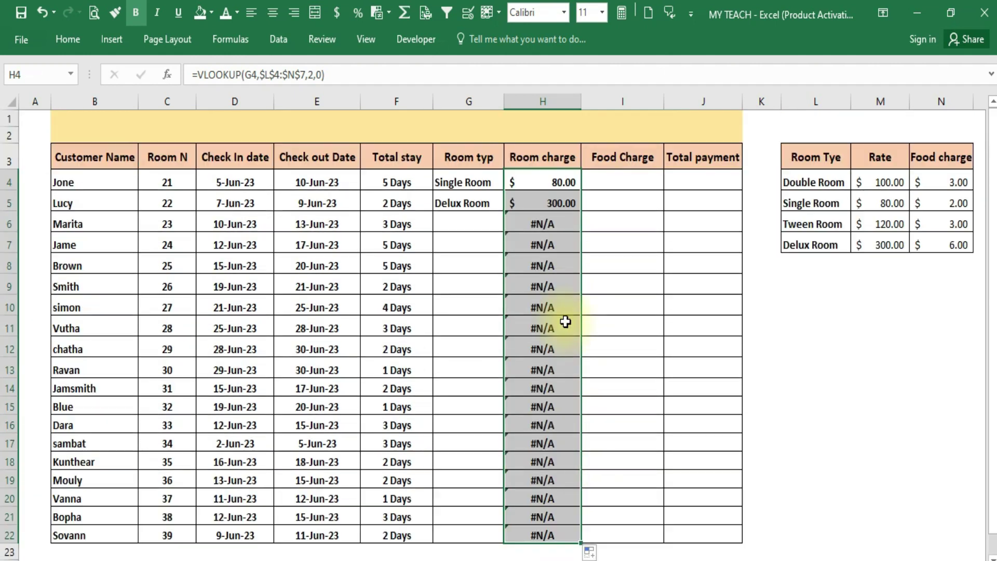
{"action": "left_click", "coordinate": [545, 226]}
Step: Open the room-type drop-down for a guest with a blank type, then dismiss it unchanged
{"action": "left_click", "coordinate": [466, 222]}
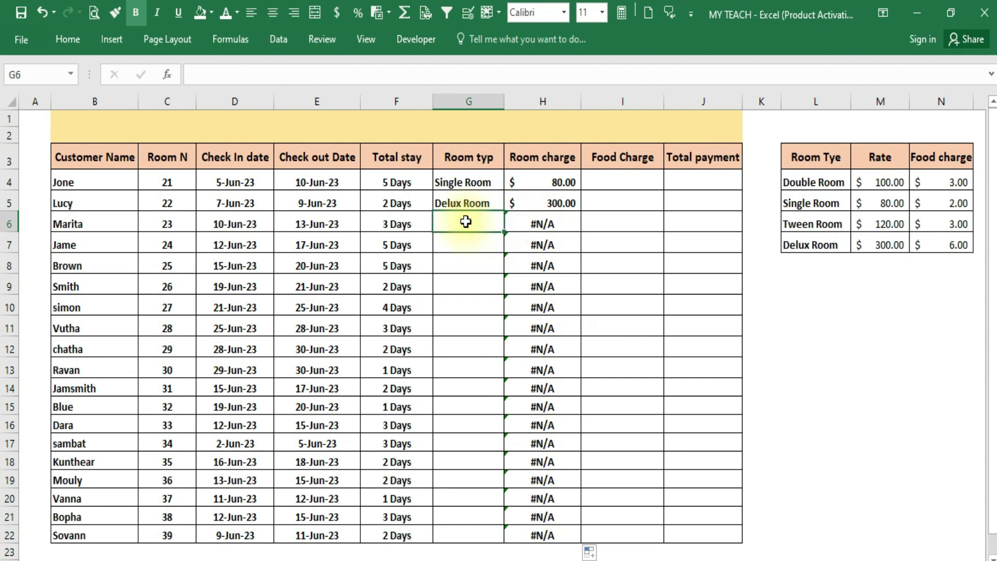
{"action": "left_click", "coordinate": [474, 248]}
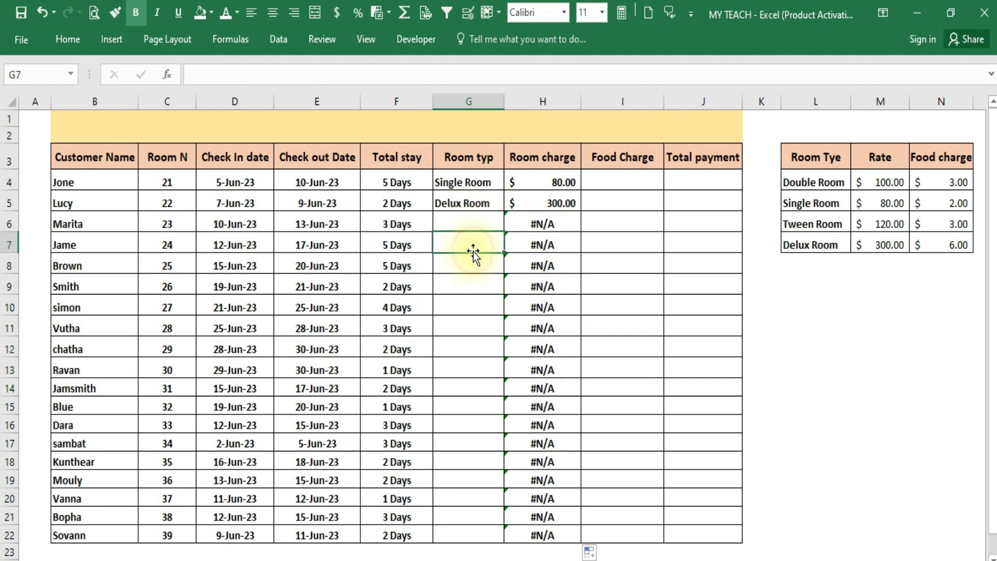
{"action": "left_click", "coordinate": [485, 228]}
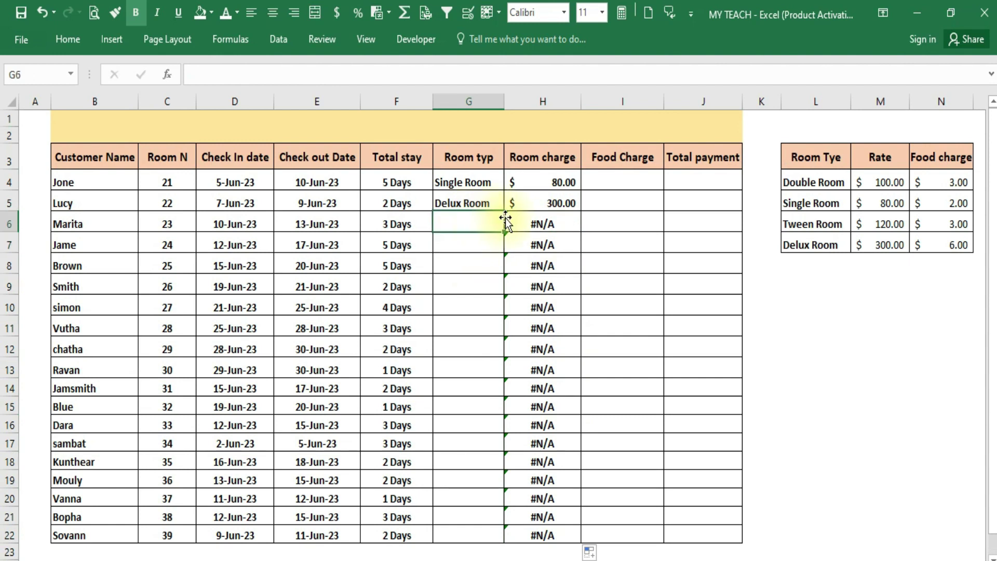
{"action": "left_click", "coordinate": [512, 224]}
{"action": "key", "text": "Escape"}
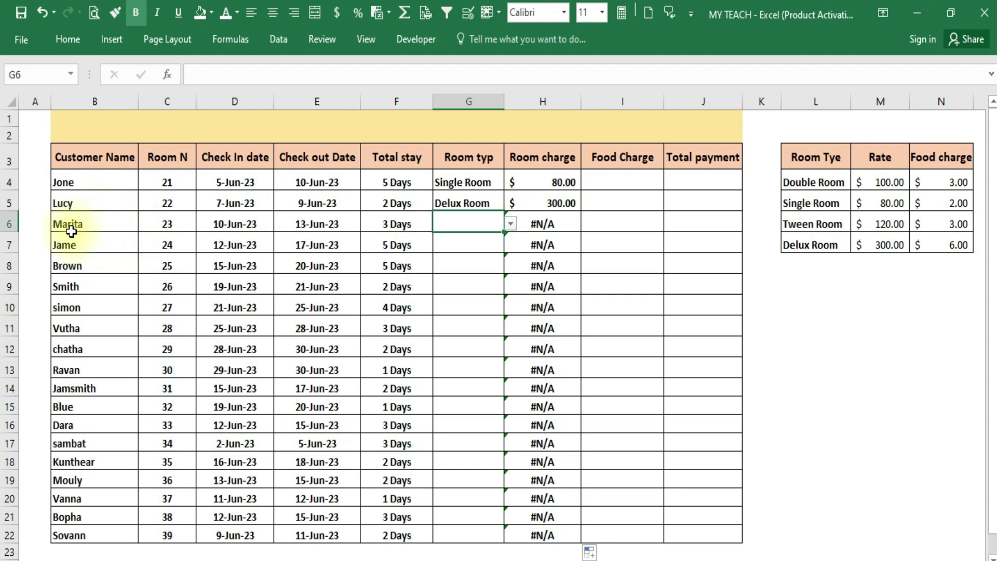
Step: Set the row 6 guest's room type to Single Room and the row 7 guest's to Double Room
{"action": "left_click", "coordinate": [71, 231]}
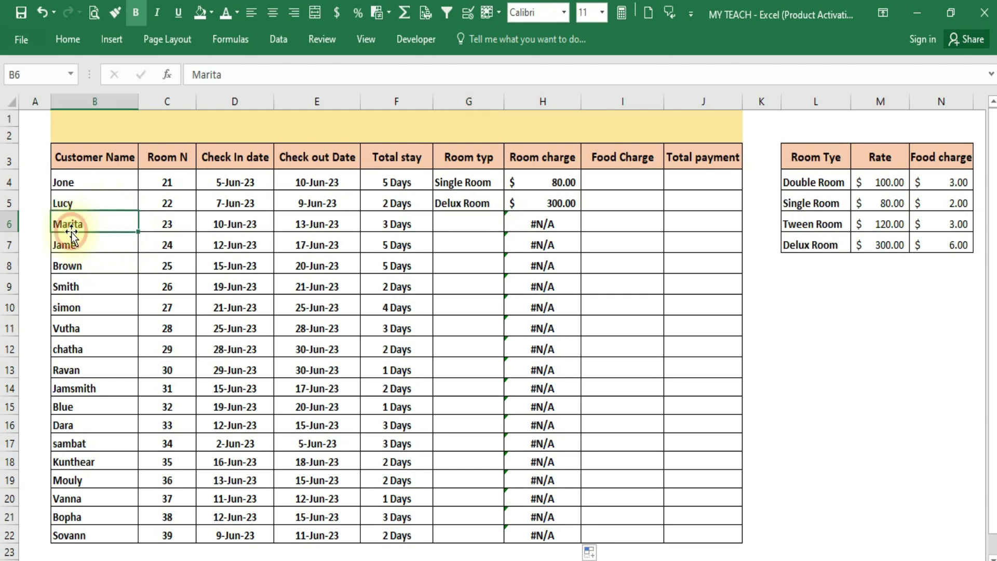
{"action": "left_click", "coordinate": [401, 227]}
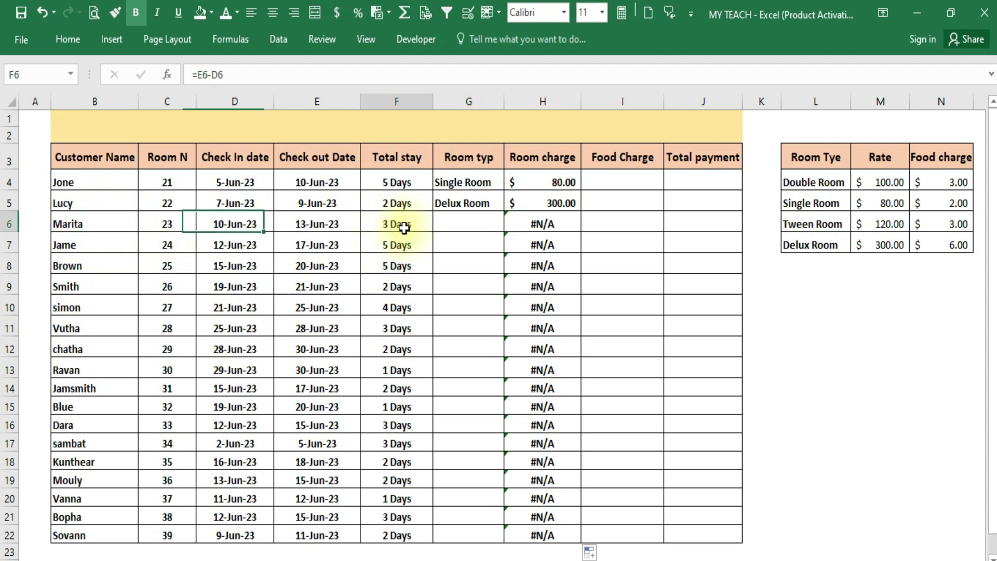
{"action": "left_click", "coordinate": [470, 223]}
{"action": "left_click", "coordinate": [511, 224]}
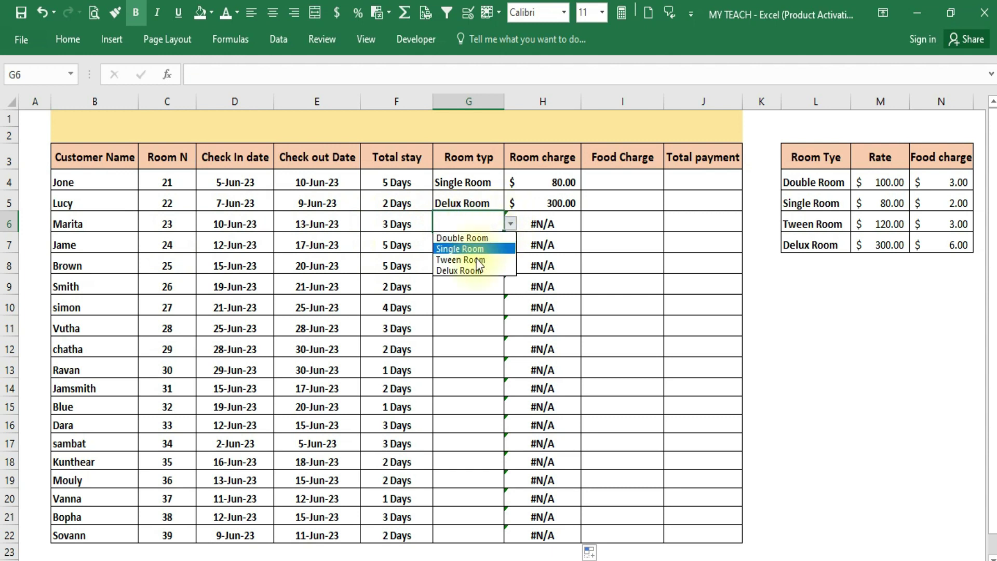
{"action": "left_click", "coordinate": [459, 252]}
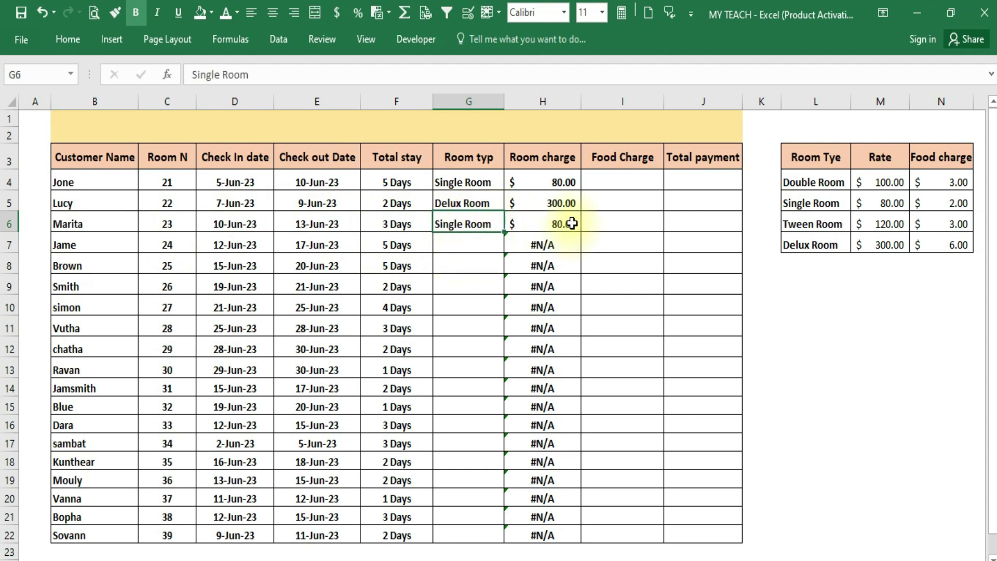
{"action": "left_click", "coordinate": [80, 248]}
{"action": "left_click", "coordinate": [480, 244]}
{"action": "left_click", "coordinate": [511, 245]}
{"action": "left_click", "coordinate": [483, 256]}
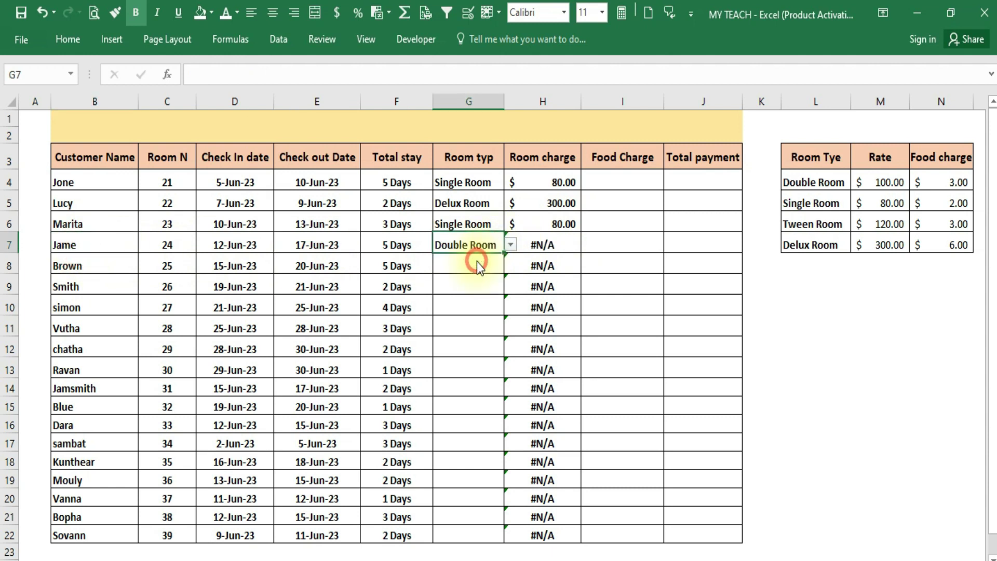
{"action": "left_click", "coordinate": [551, 246]}
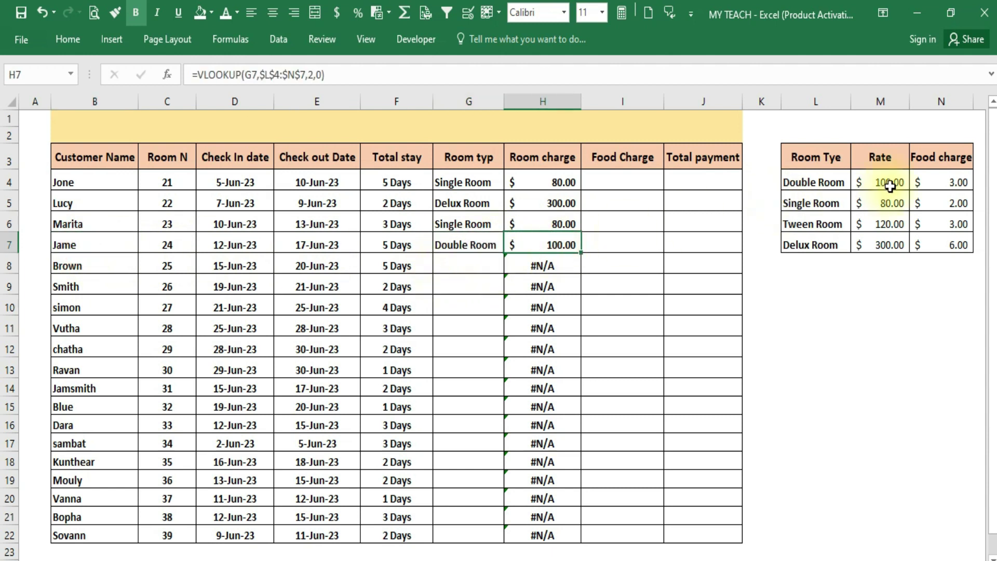
Step: Set the row 8 guest's room type to Tween Room and the row 9 guest's to Double Room
{"action": "left_click_drag", "start_coordinate": [890, 184], "coordinate": [892, 241]}
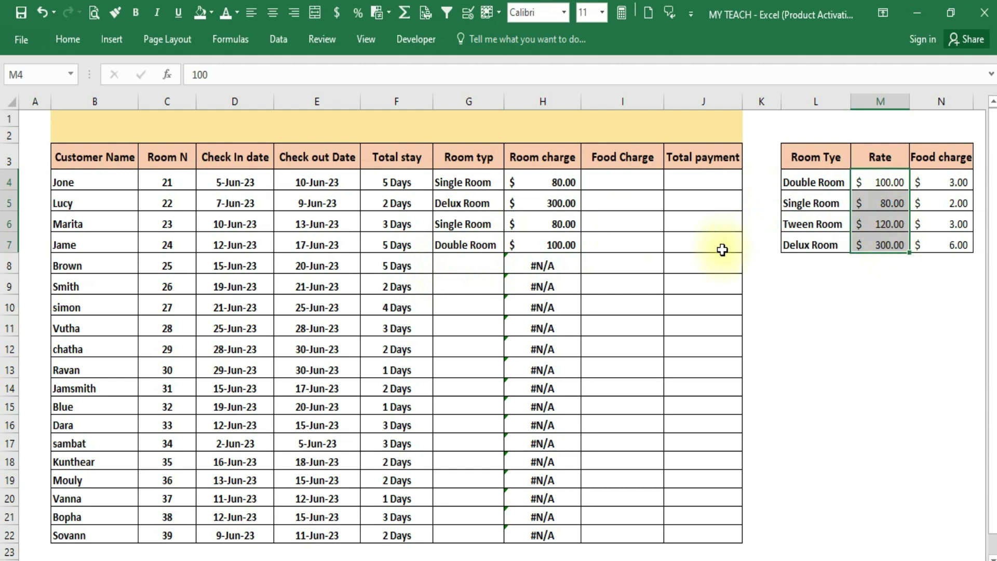
{"action": "left_click", "coordinate": [497, 266]}
{"action": "left_click", "coordinate": [505, 265]}
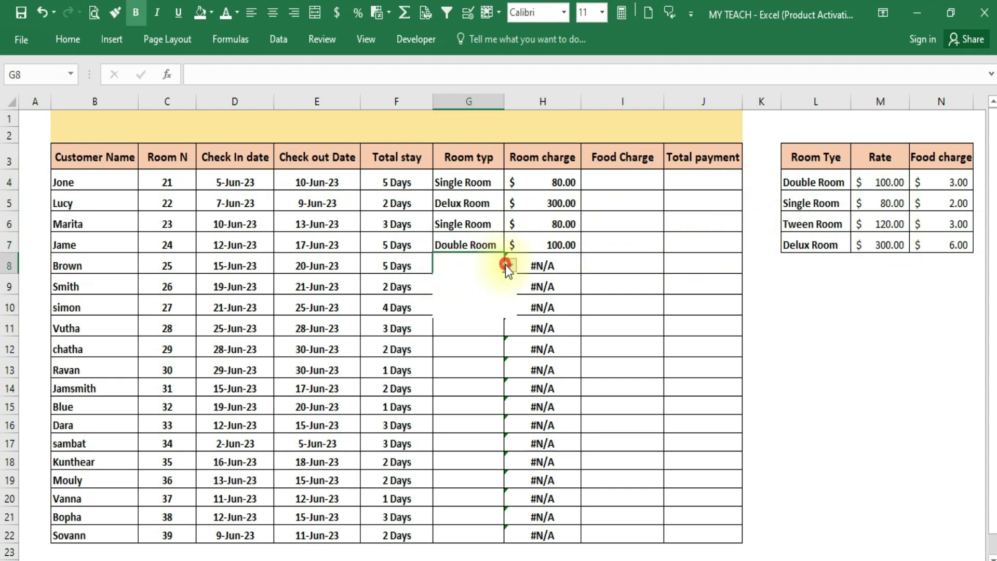
{"action": "left_click", "coordinate": [476, 300]}
{"action": "left_click", "coordinate": [478, 285]}
{"action": "left_click", "coordinate": [511, 286]}
{"action": "left_click", "coordinate": [486, 307]}
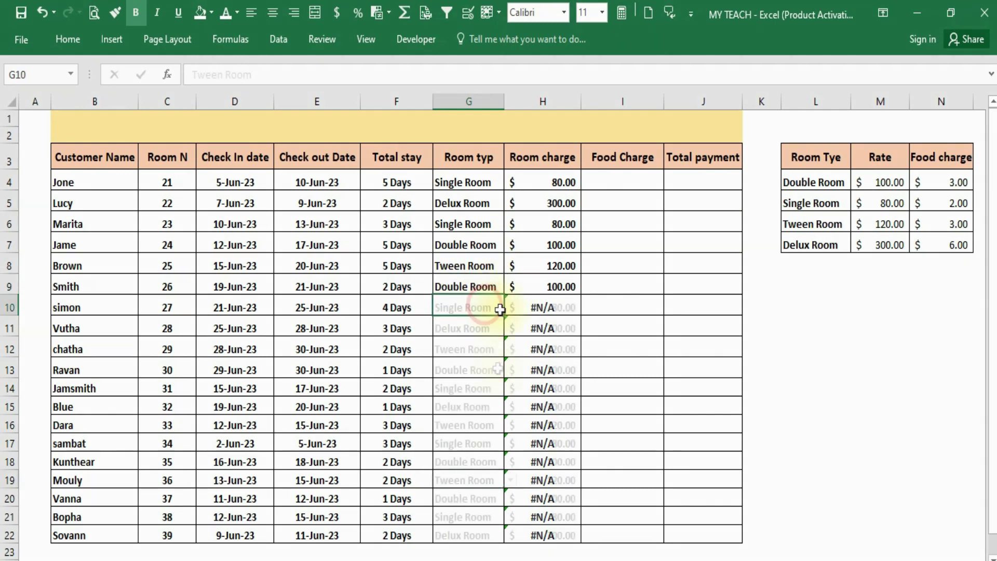
{"action": "left_click_drag", "start_coordinate": [462, 184], "coordinate": [457, 535]}
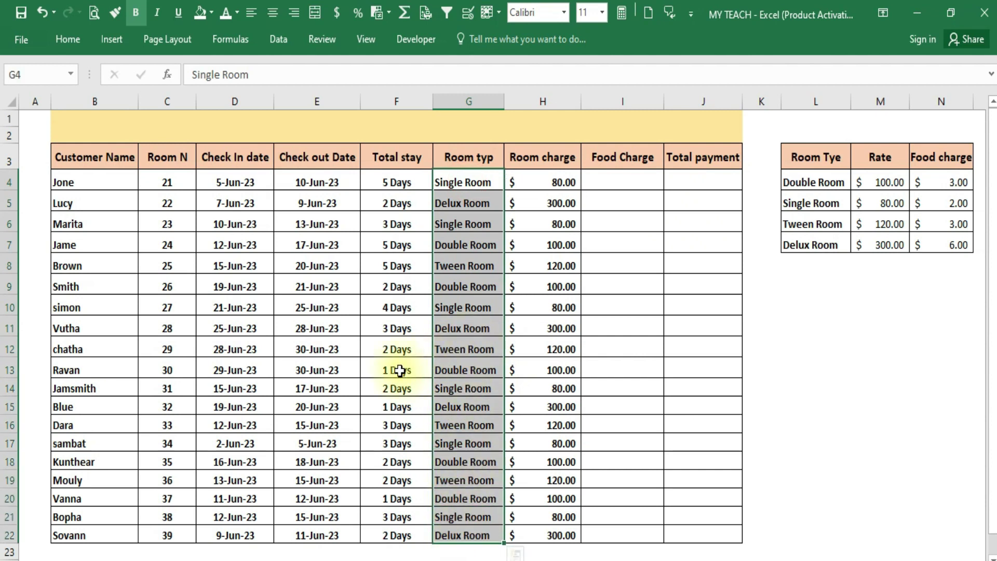
{"action": "left_click_drag", "start_coordinate": [99, 181], "coordinate": [101, 531]}
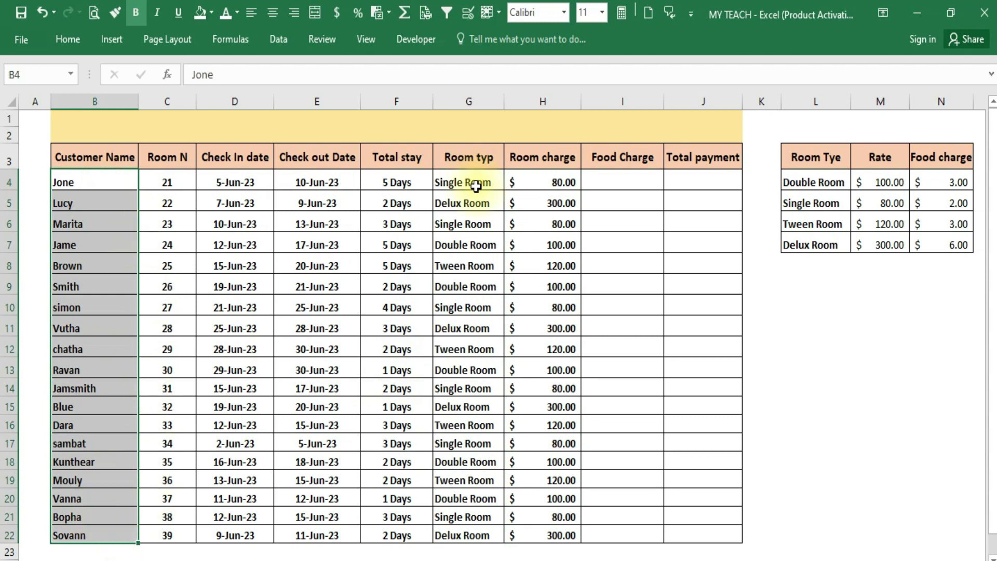
{"action": "left_click_drag", "start_coordinate": [468, 182], "coordinate": [467, 535]}
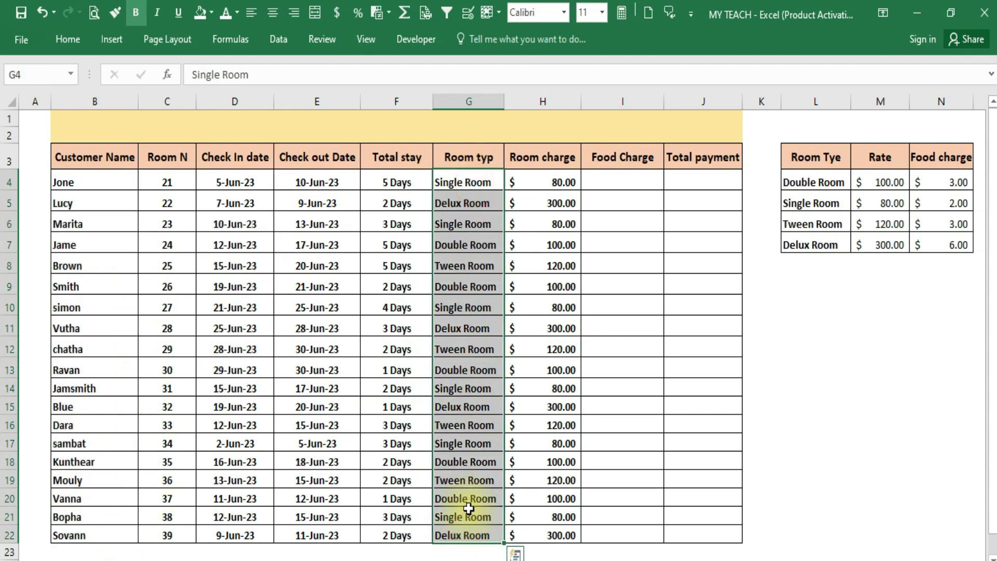
{"action": "left_click", "coordinate": [571, 184]}
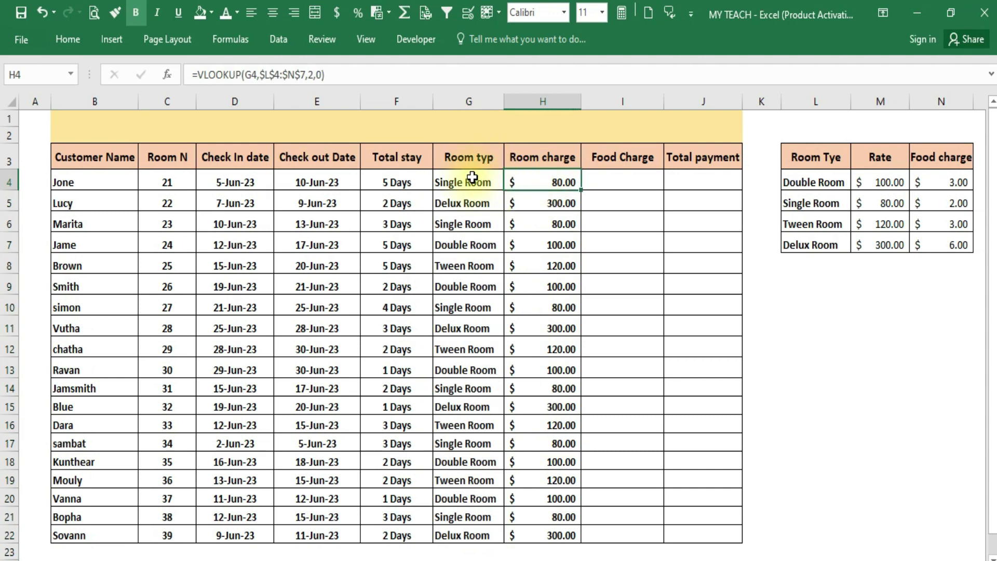
{"action": "left_click_drag", "start_coordinate": [525, 182], "coordinate": [541, 532]}
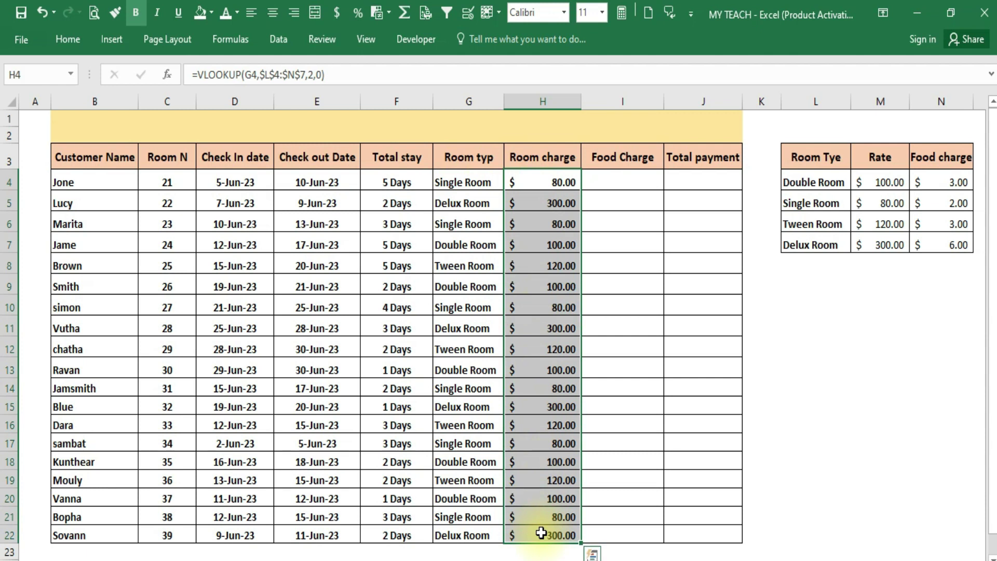
{"action": "left_click", "coordinate": [611, 164]}
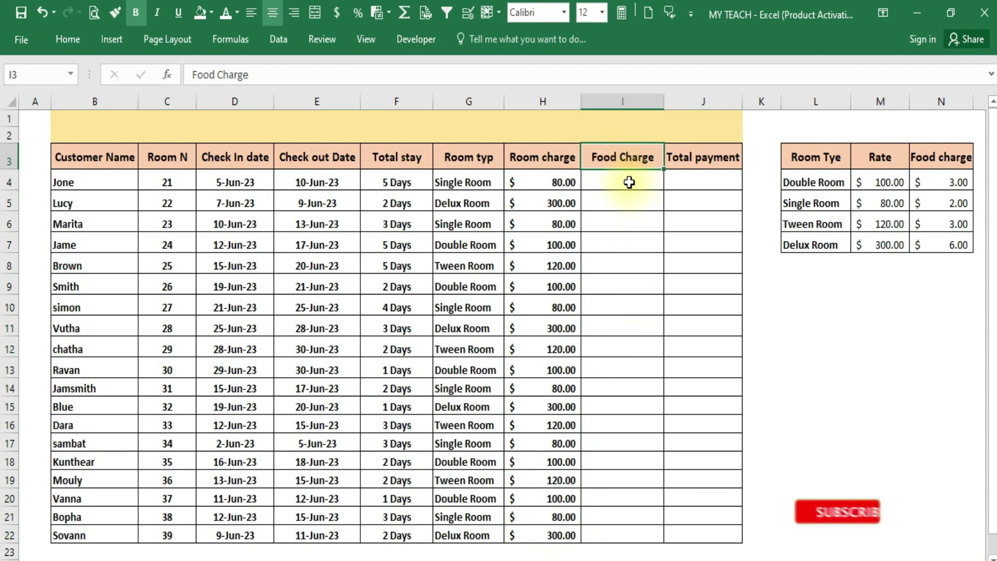
{"action": "left_click", "coordinate": [471, 182]}
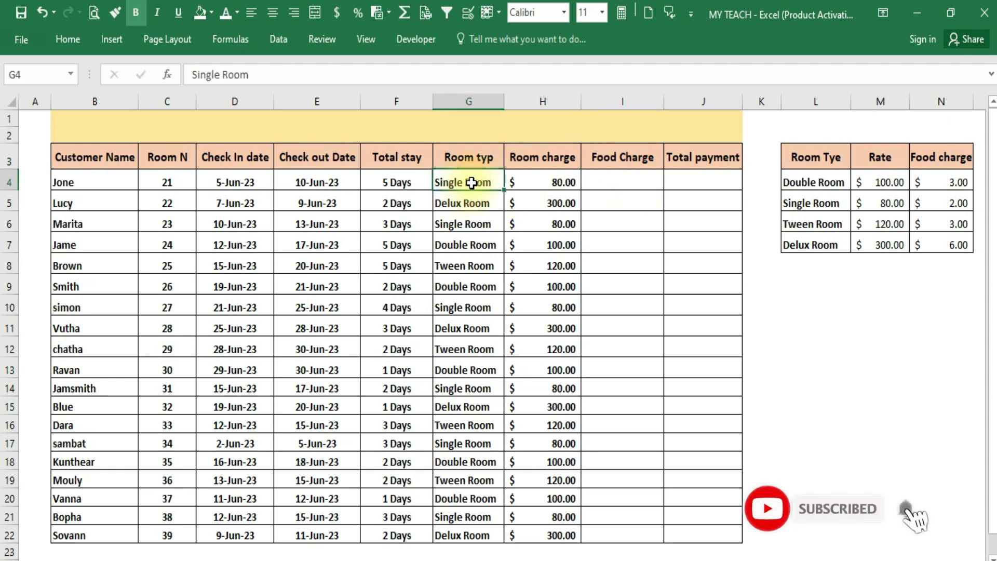
{"action": "left_click", "coordinate": [639, 182]}
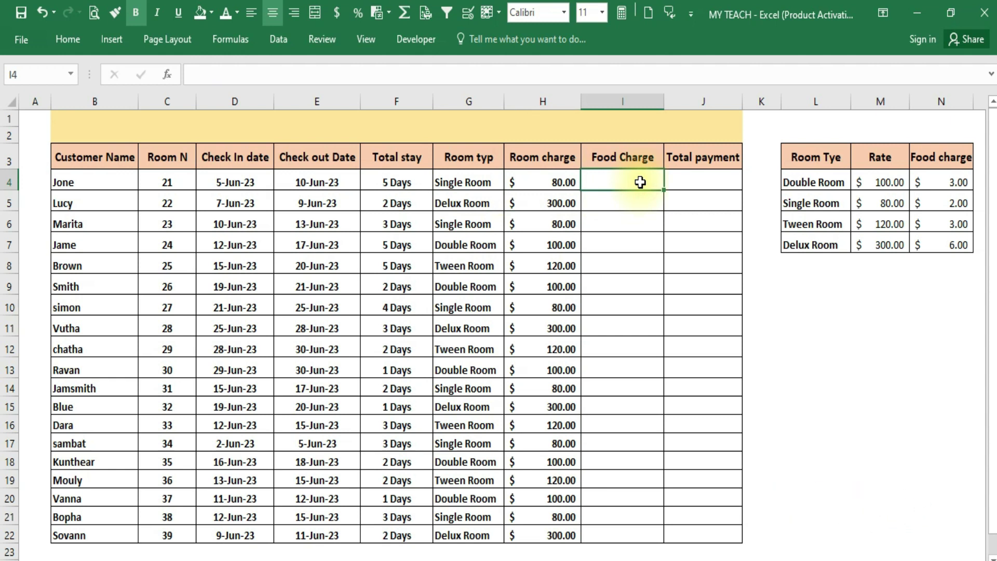
{"action": "left_click", "coordinate": [939, 202]}
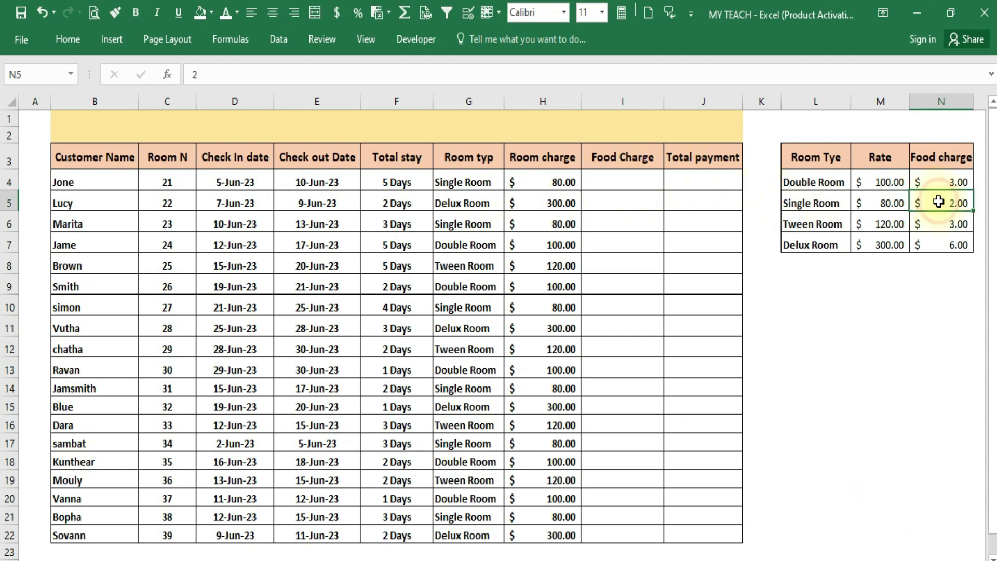
{"action": "left_click", "coordinate": [823, 203]}
{"action": "left_click", "coordinate": [957, 201]}
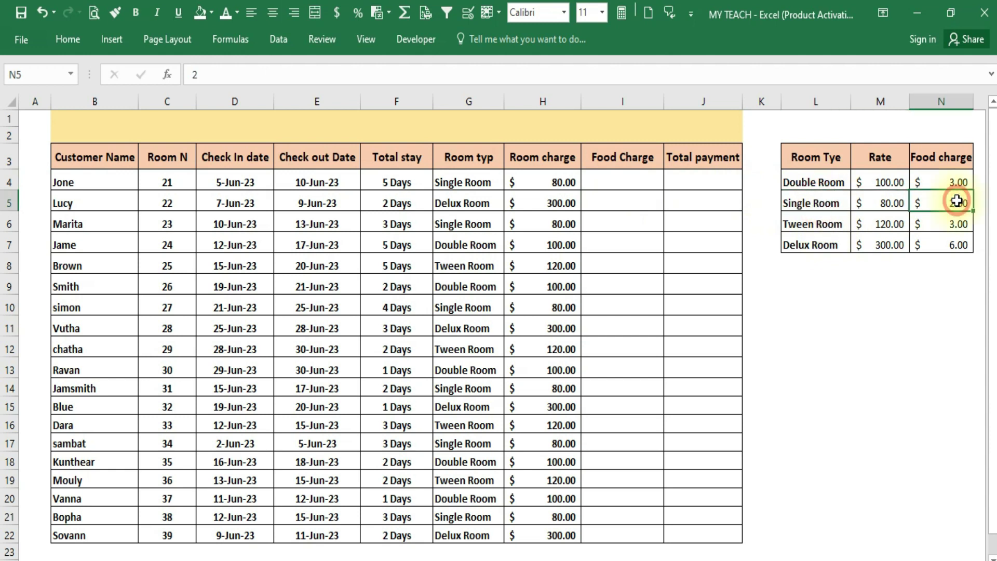
{"action": "left_click", "coordinate": [820, 184]}
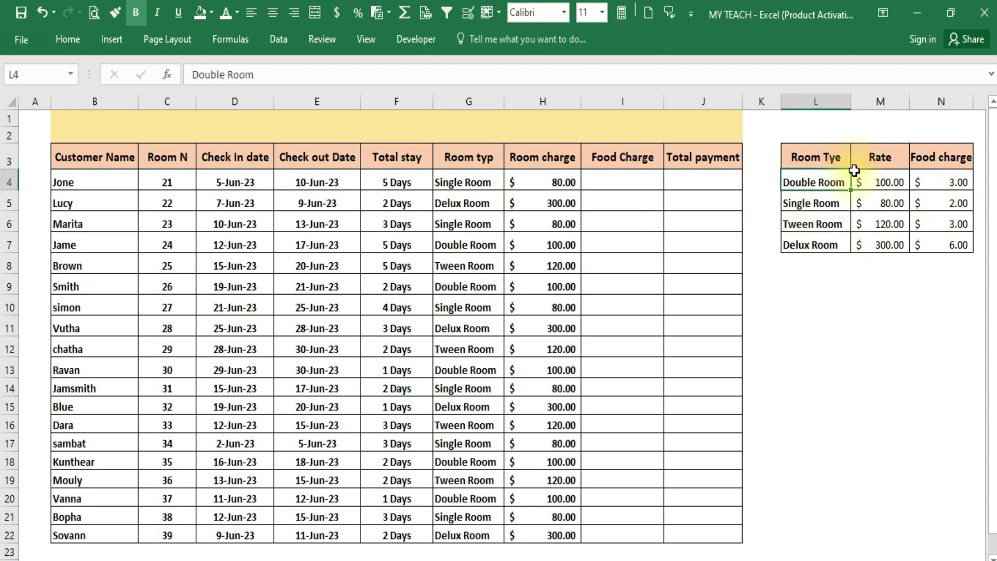
{"action": "left_click", "coordinate": [948, 180]}
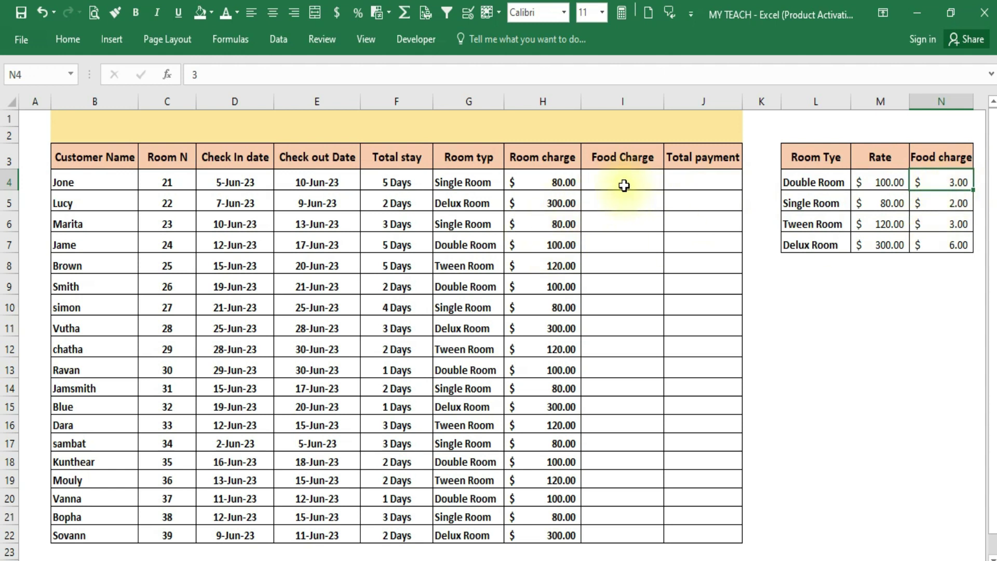
{"action": "left_click", "coordinate": [571, 182]}
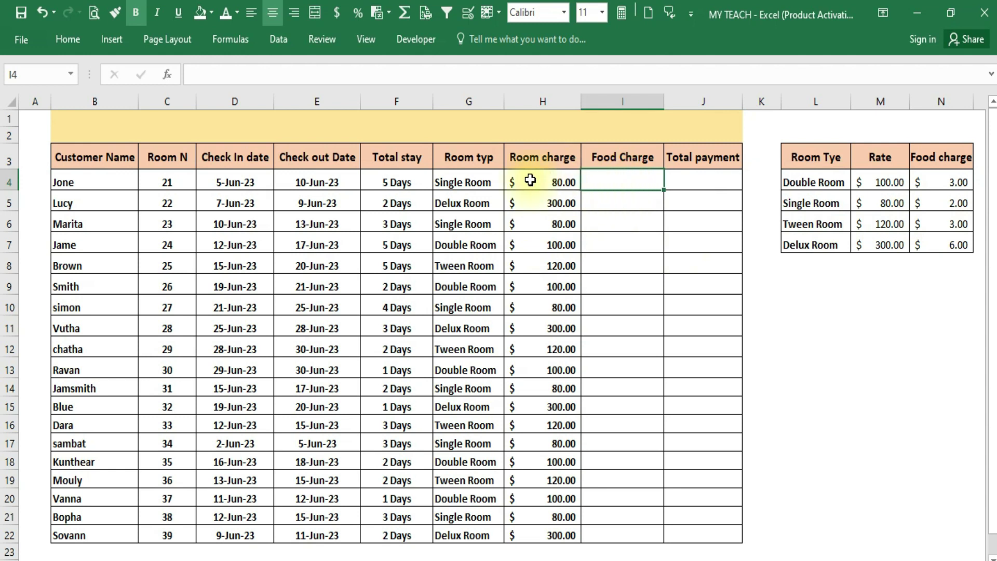
{"action": "left_click", "coordinate": [637, 180]}
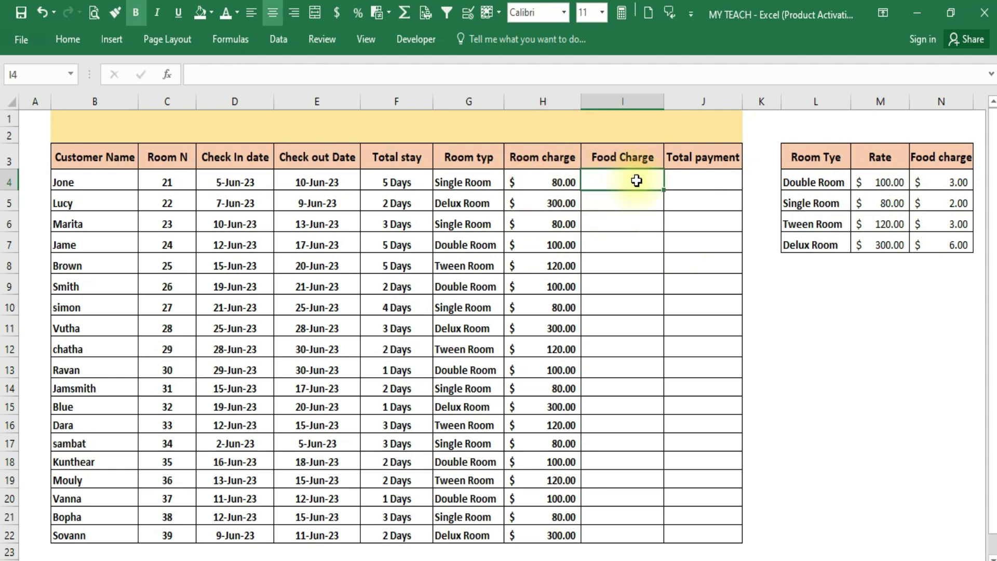
Step: Type =VLOOKUP(G4,L4:N7,3,0) in I4 to look up the food charge column
{"action": "type", "text": "=vlook"}
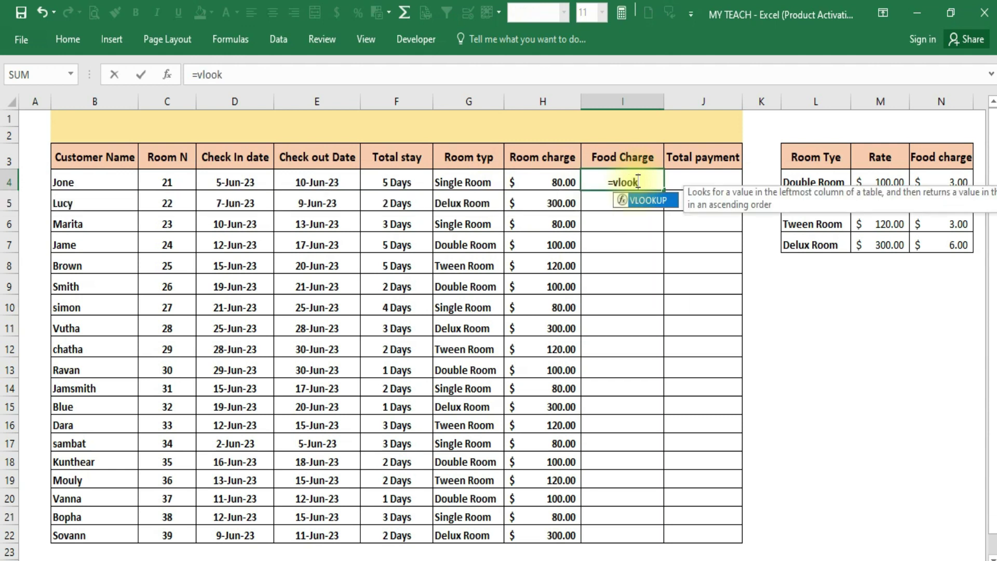
{"action": "type", "text": "up("}
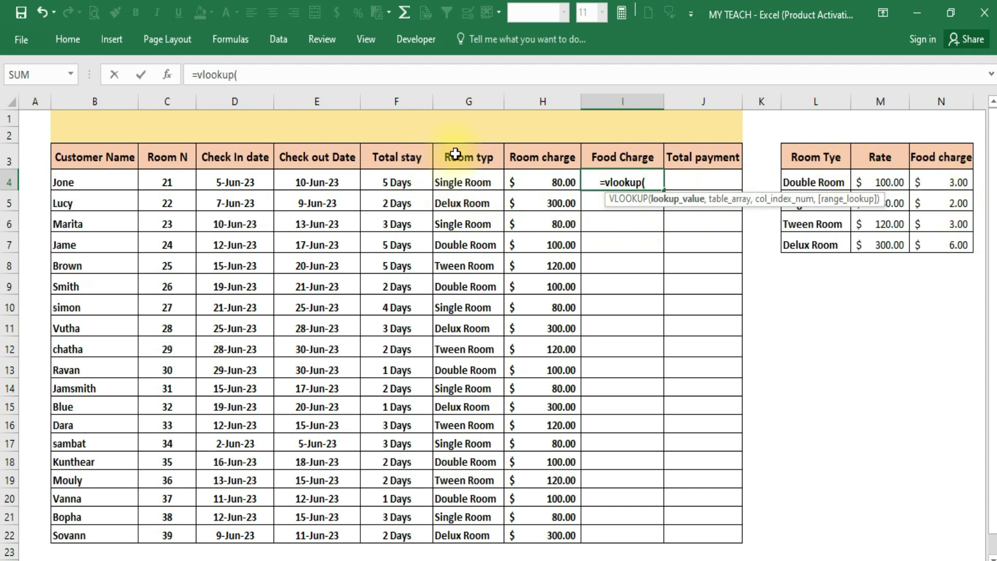
{"action": "left_click", "coordinate": [477, 181]}
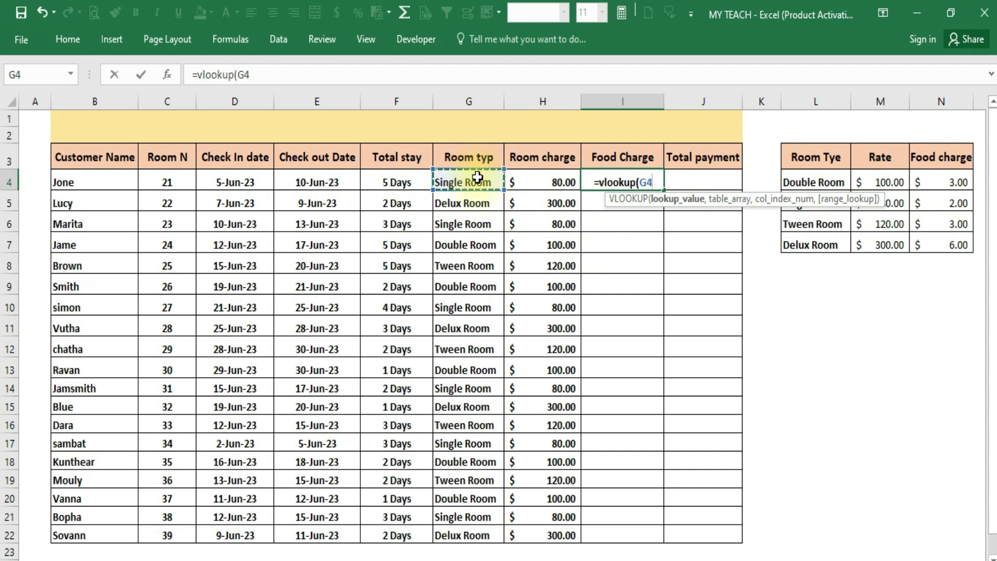
{"action": "type", "text": ","}
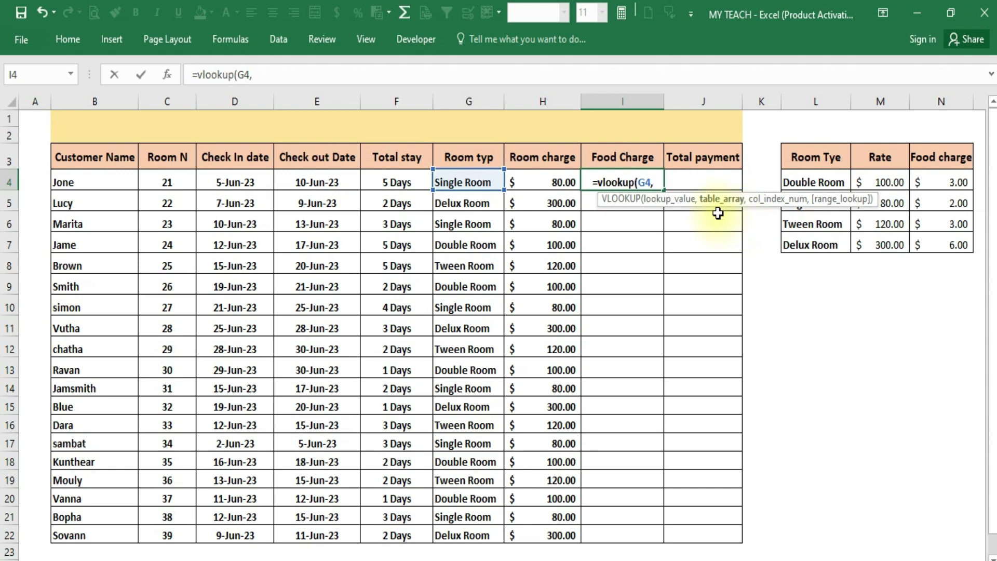
{"action": "left_click", "coordinate": [814, 181]}
{"action": "left_click_drag", "start_coordinate": [836, 178], "coordinate": [944, 243]}
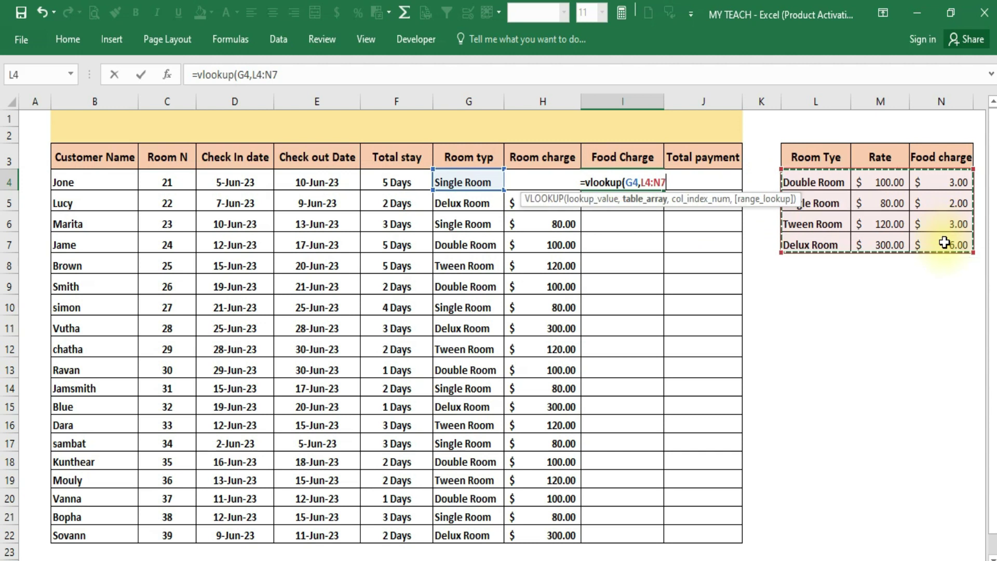
{"action": "type", "text": ","}
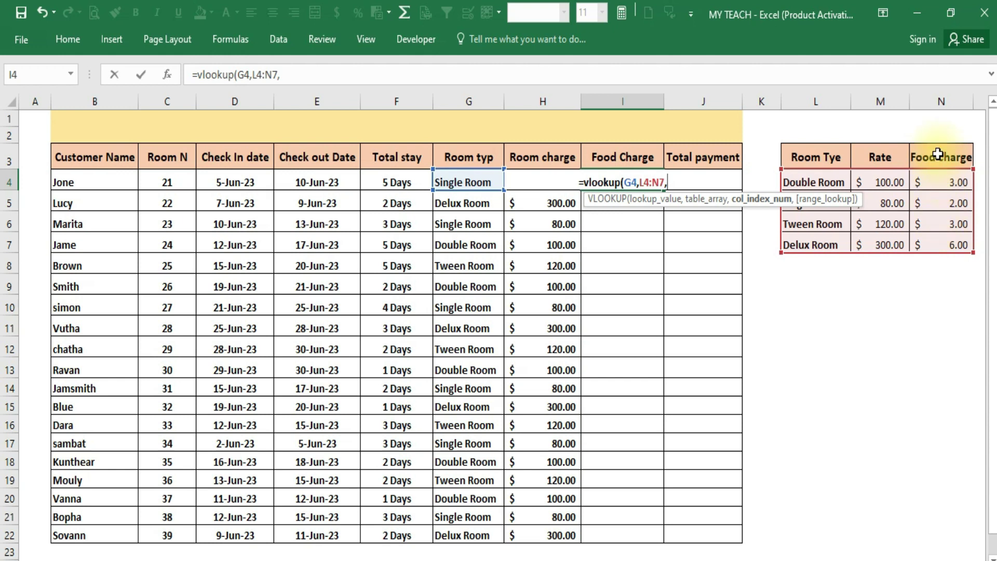
{"action": "type", "text": "3"}
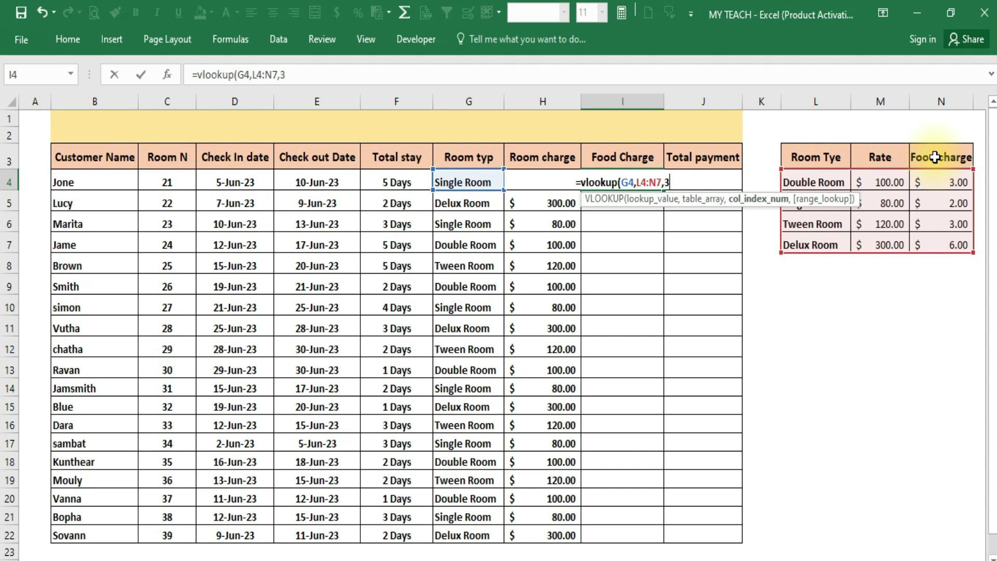
{"action": "type", "text": ",0"}
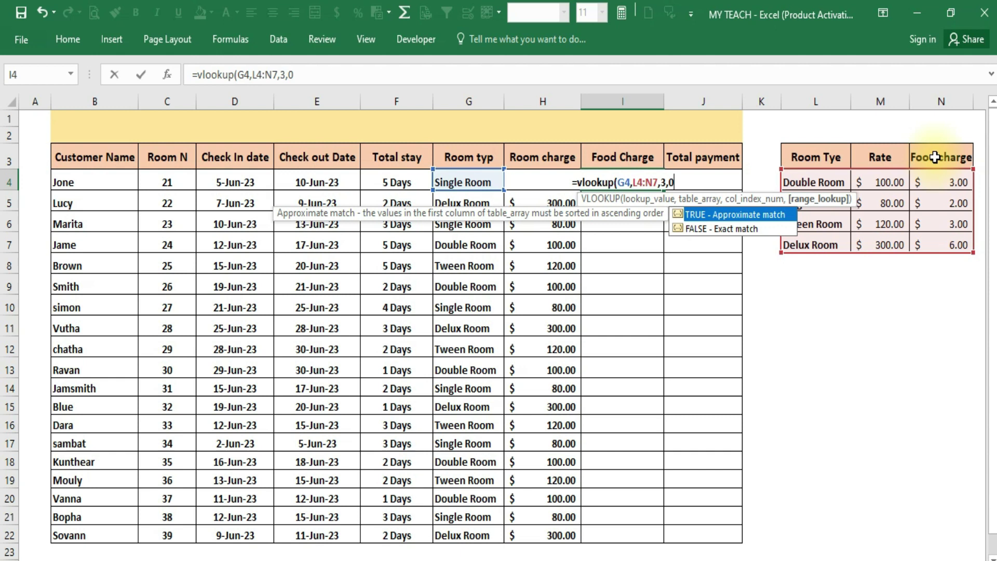
{"action": "type", "text": ")"}
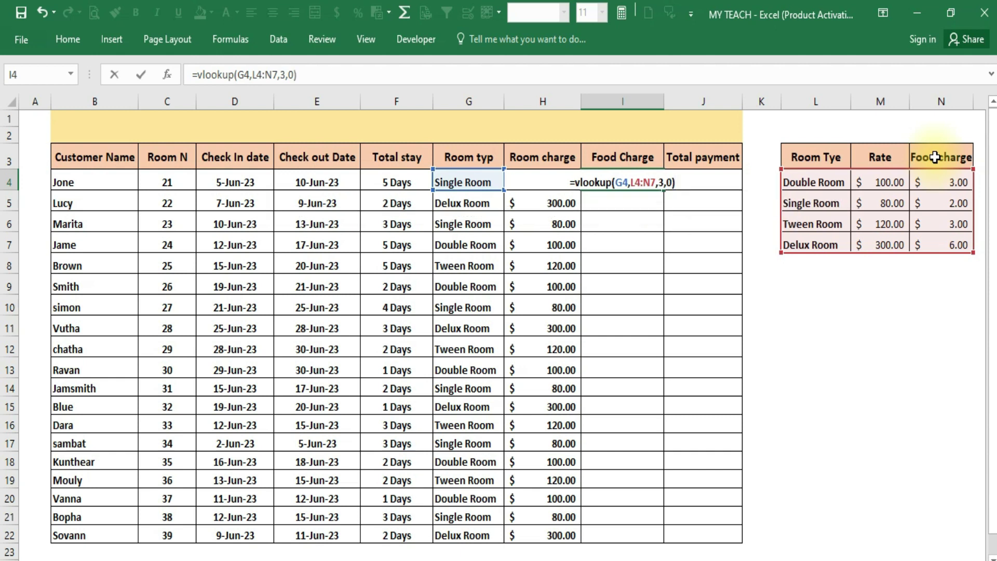
Step: Lock the lookup range as $L$4:$N$7 and confirm the I4 formula
{"action": "left_click", "coordinate": [633, 182]}
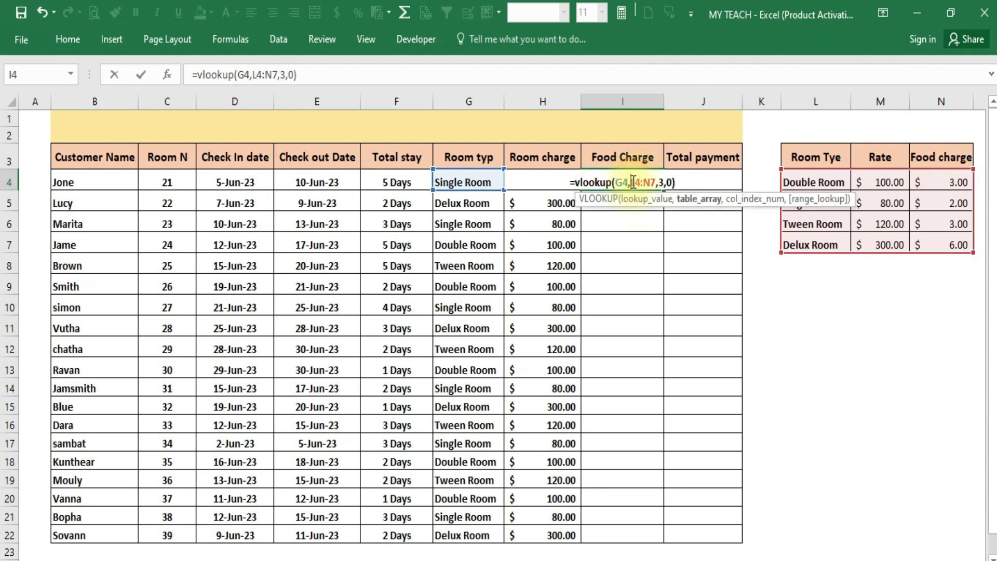
{"action": "type", "text": "$"}
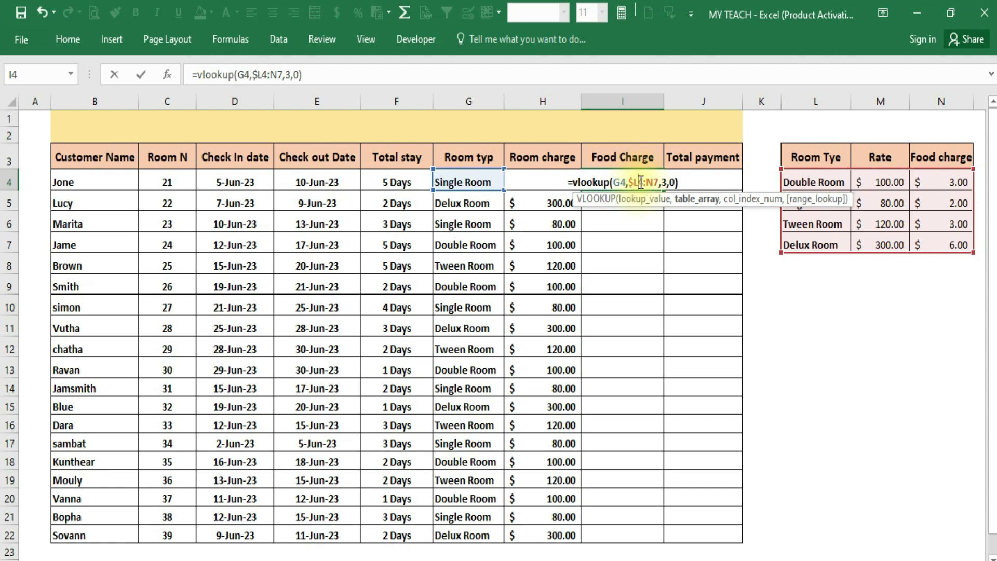
{"action": "type", "text": "$"}
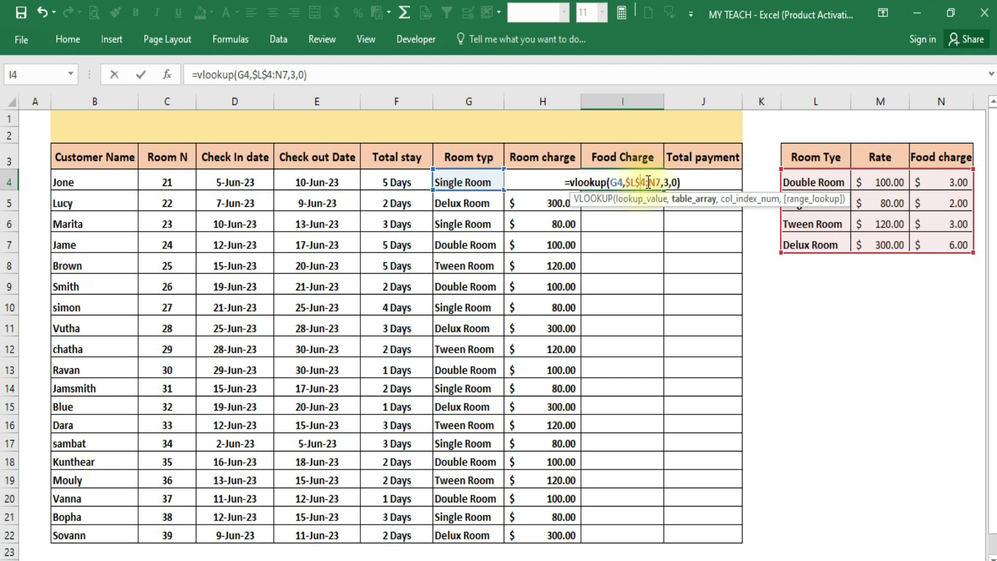
{"action": "left_click", "coordinate": [651, 182]}
{"action": "type", "text": "$"}
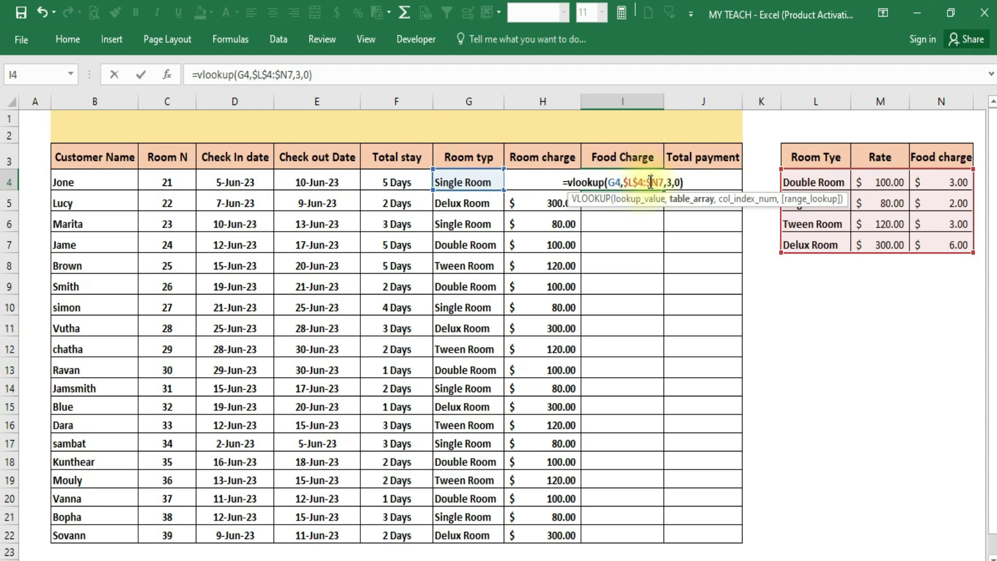
{"action": "left_click", "coordinate": [658, 182]}
{"action": "type", "text": "$"}
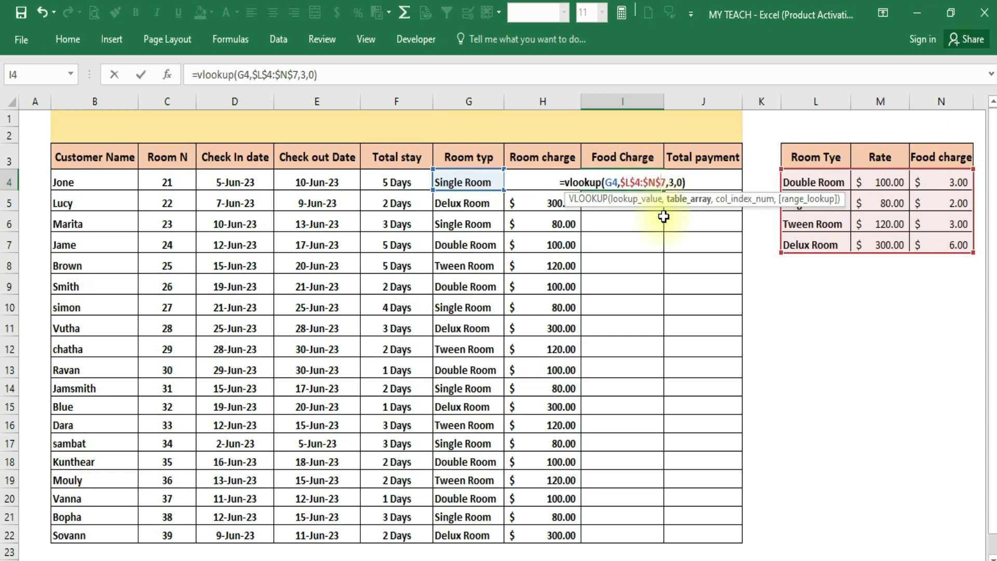
{"action": "key", "text": "Return"}
Step: Change G4's room type to Tween Room from its dropdown
{"action": "left_click", "coordinate": [634, 182]}
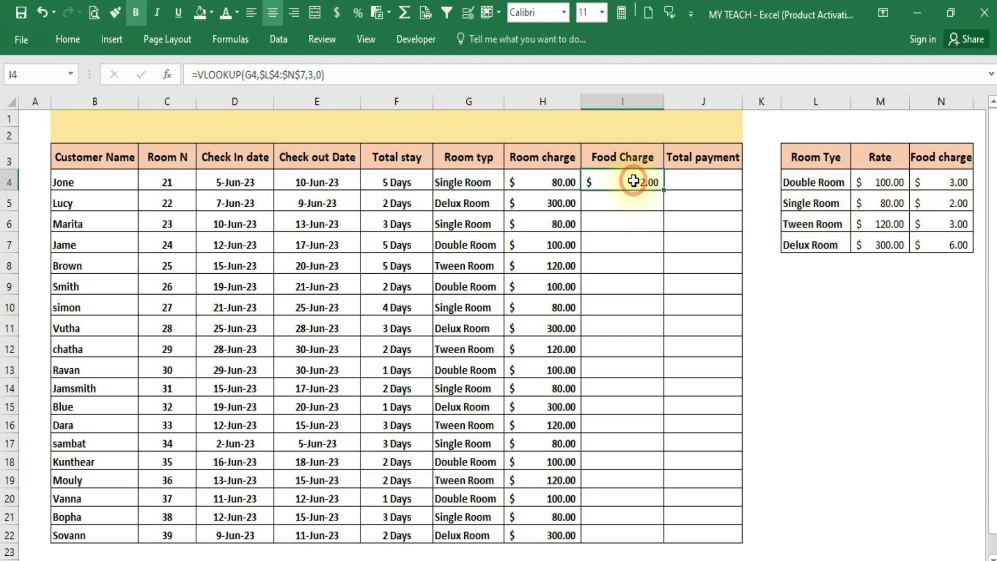
{"action": "left_click", "coordinate": [482, 179]}
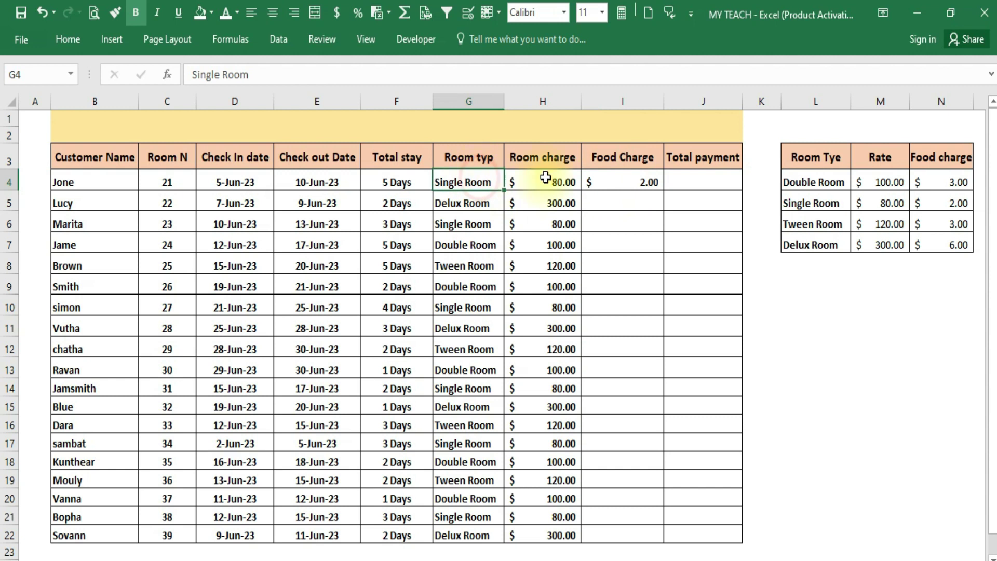
{"action": "left_click", "coordinate": [634, 183]}
{"action": "left_click", "coordinate": [486, 184]}
{"action": "left_click", "coordinate": [511, 182]}
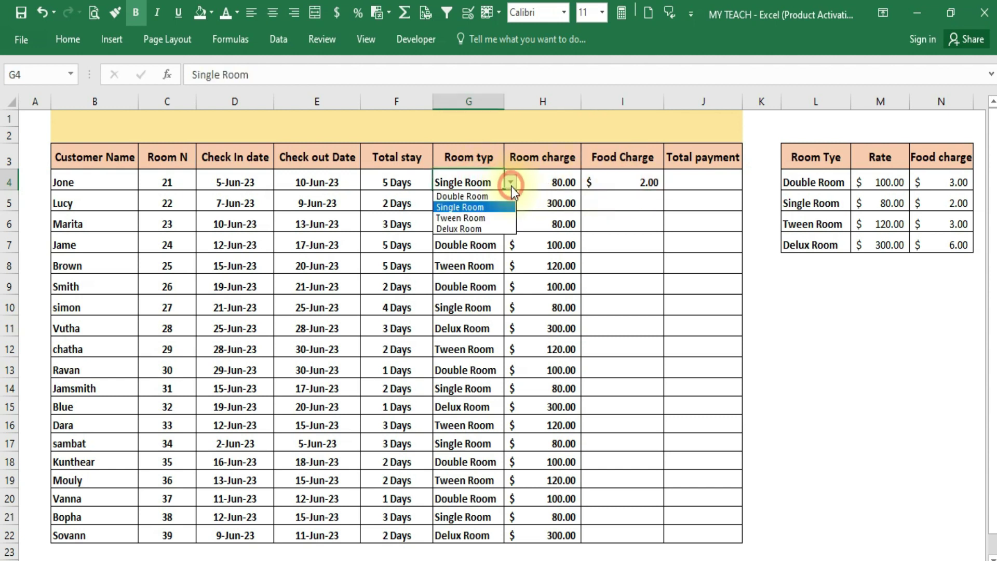
{"action": "left_click", "coordinate": [473, 212]}
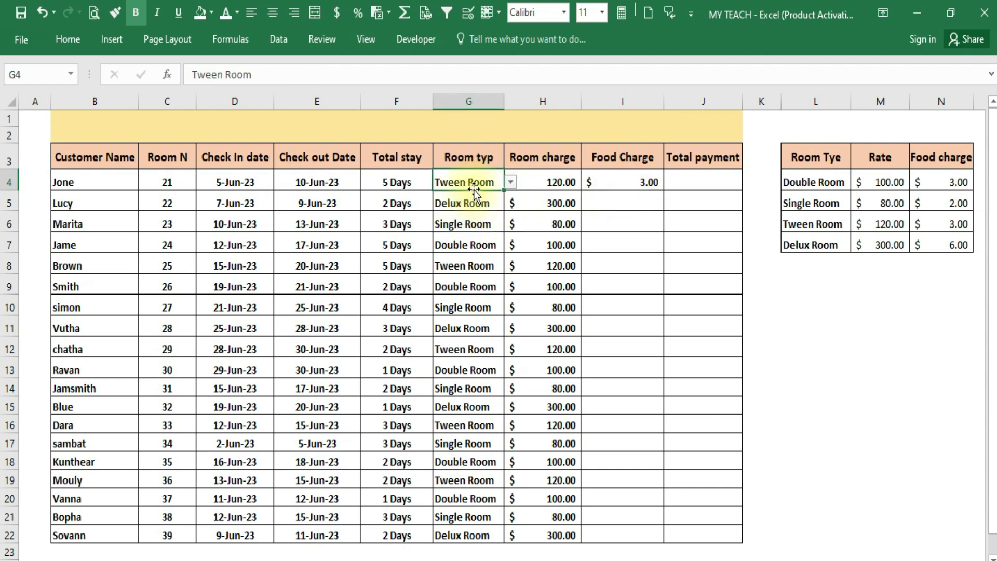
Step: Verify H4 shows $120.00 and I4 $3.00 against the Tween Room rate row
{"action": "left_click", "coordinate": [560, 180]}
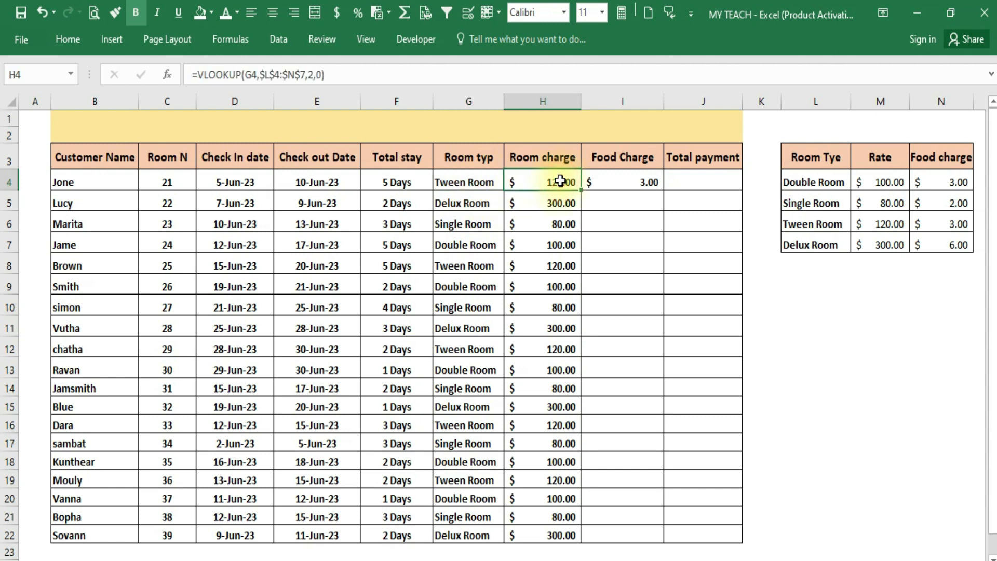
{"action": "left_click", "coordinate": [623, 177]}
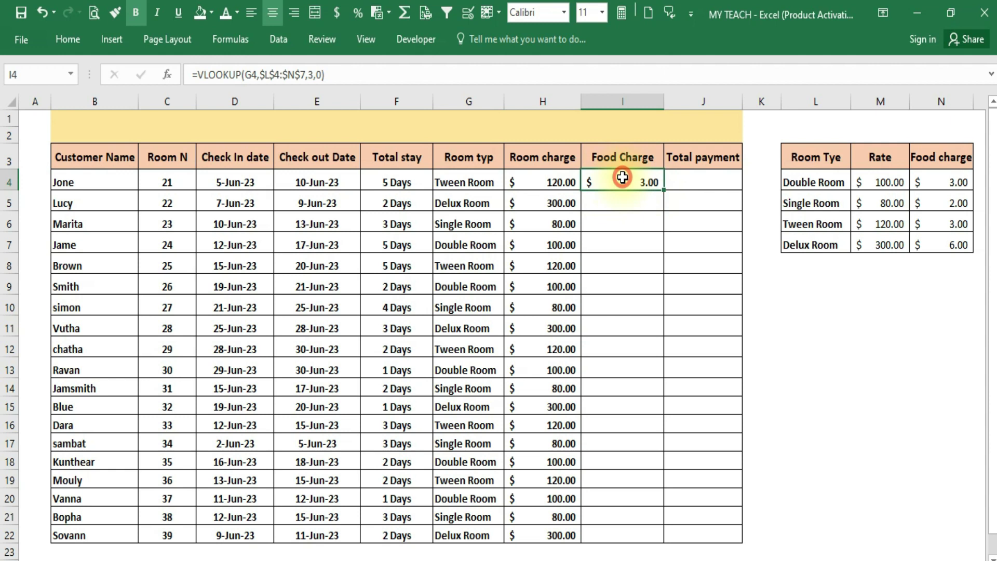
{"action": "left_click", "coordinate": [801, 224]}
{"action": "left_click_drag", "start_coordinate": [801, 224], "coordinate": [956, 223]}
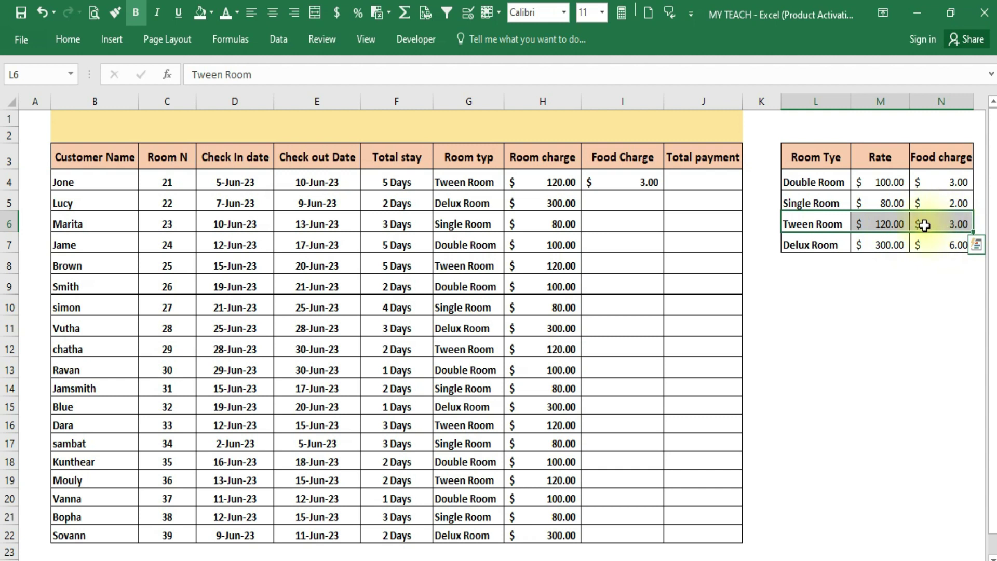
{"action": "left_click", "coordinate": [630, 182]}
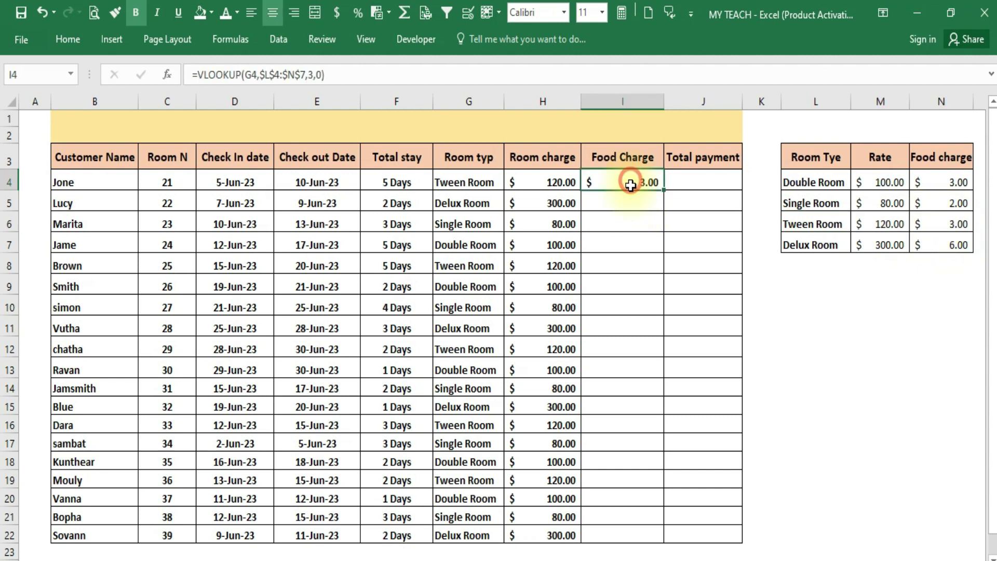
Step: Fill the food charge formula down to I22, then set G10 to Delux Room and confirm 300.00 and 6.00
{"action": "left_click_drag", "start_coordinate": [664, 191], "coordinate": [651, 537]}
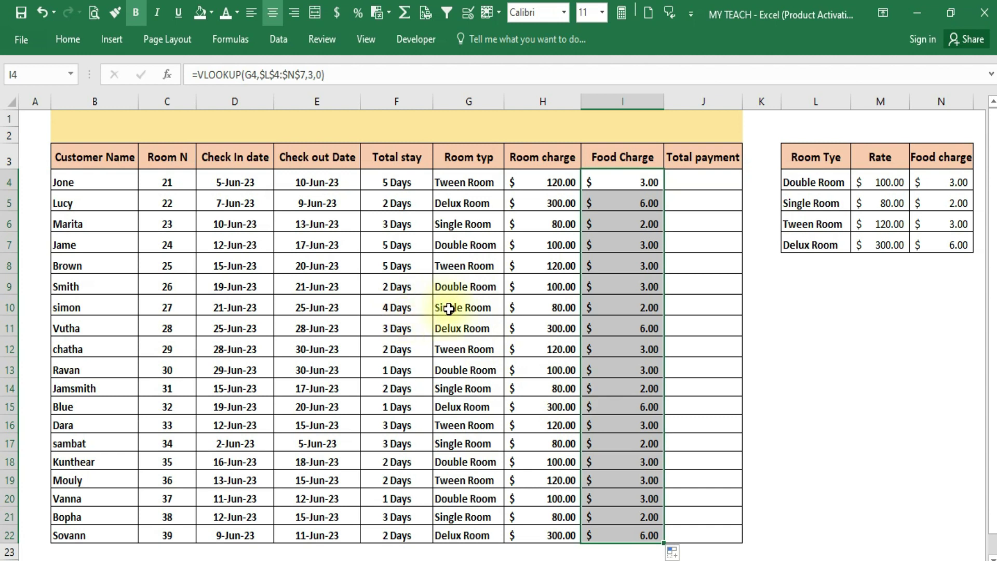
{"action": "left_click", "coordinate": [472, 303]}
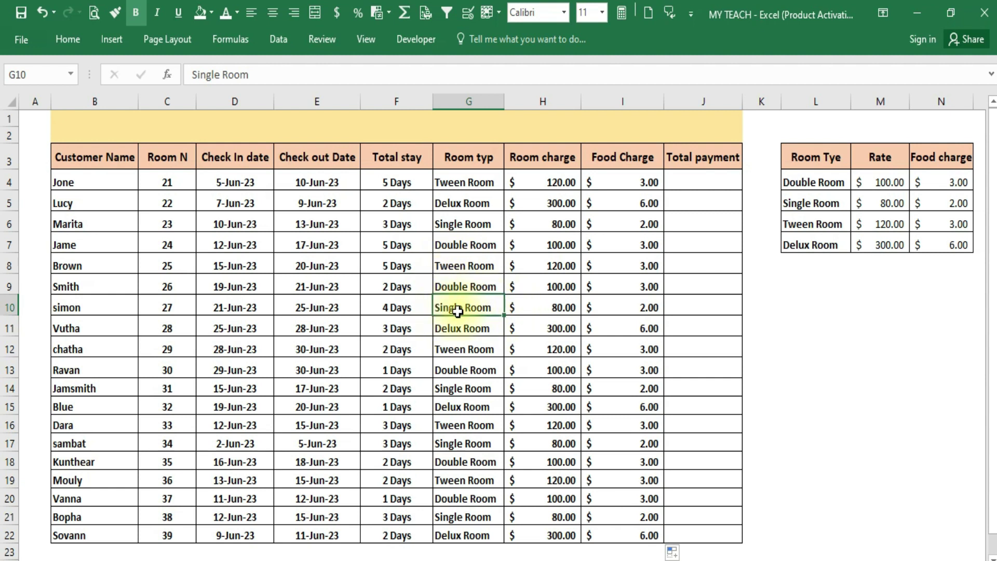
{"action": "left_click", "coordinate": [510, 308]}
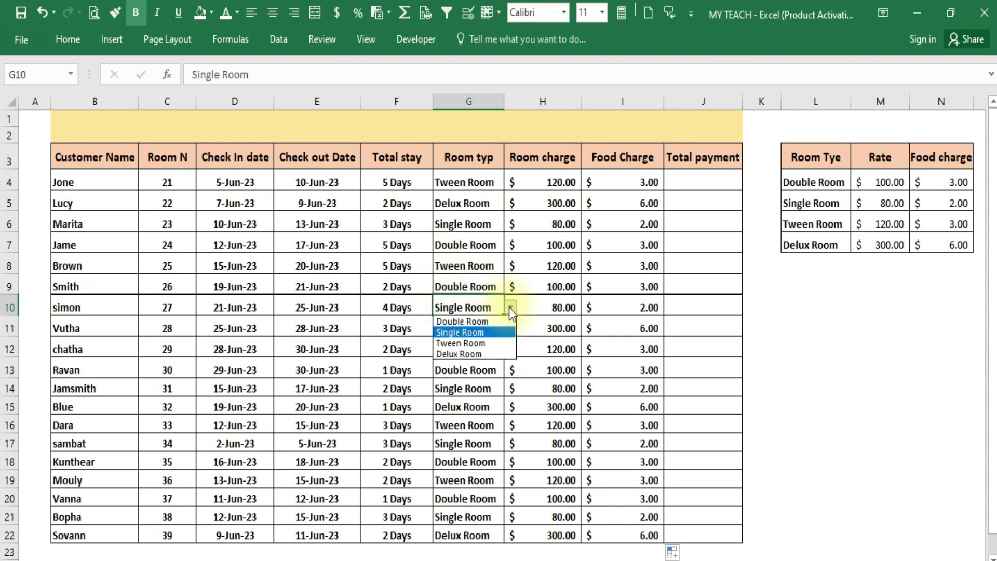
{"action": "left_click", "coordinate": [464, 354]}
{"action": "left_click", "coordinate": [555, 310]}
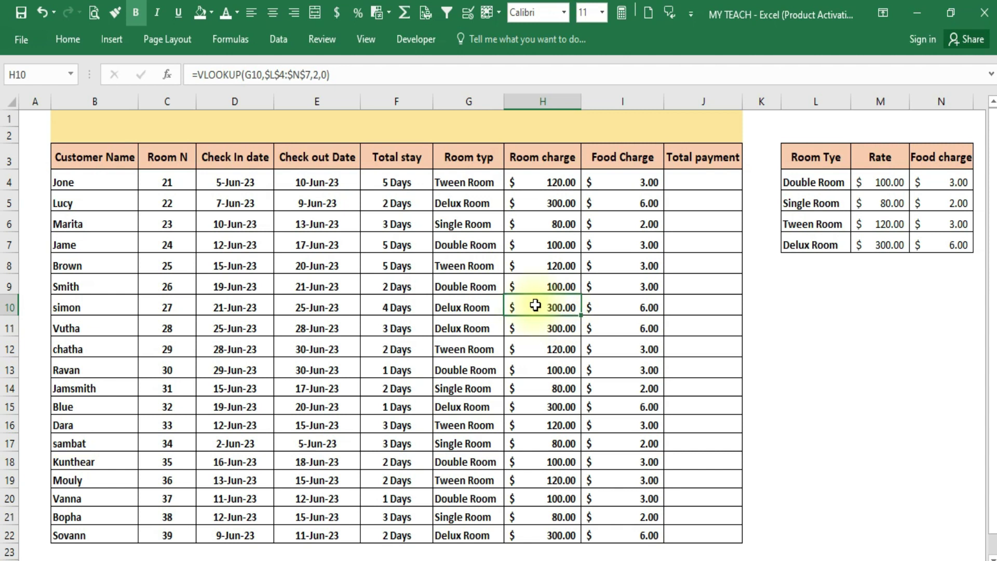
{"action": "left_click", "coordinate": [641, 310]}
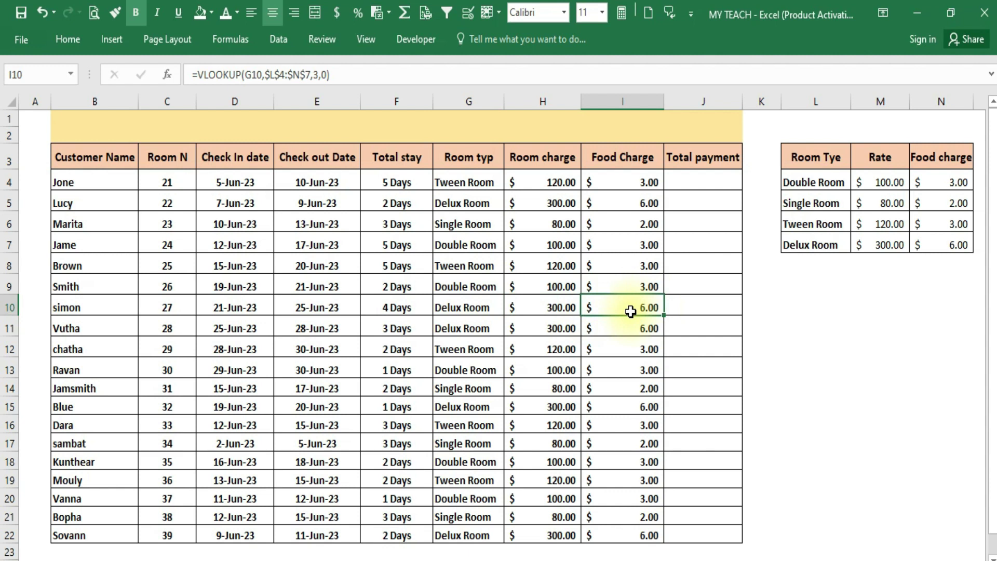
{"action": "mouse_move", "coordinate": [83, 182]}
{"action": "left_mouse_down"}
{"action": "mouse_move", "coordinate": [602, 204]}
{"action": "mouse_move", "coordinate": [675, 535]}
{"action": "left_mouse_up"}
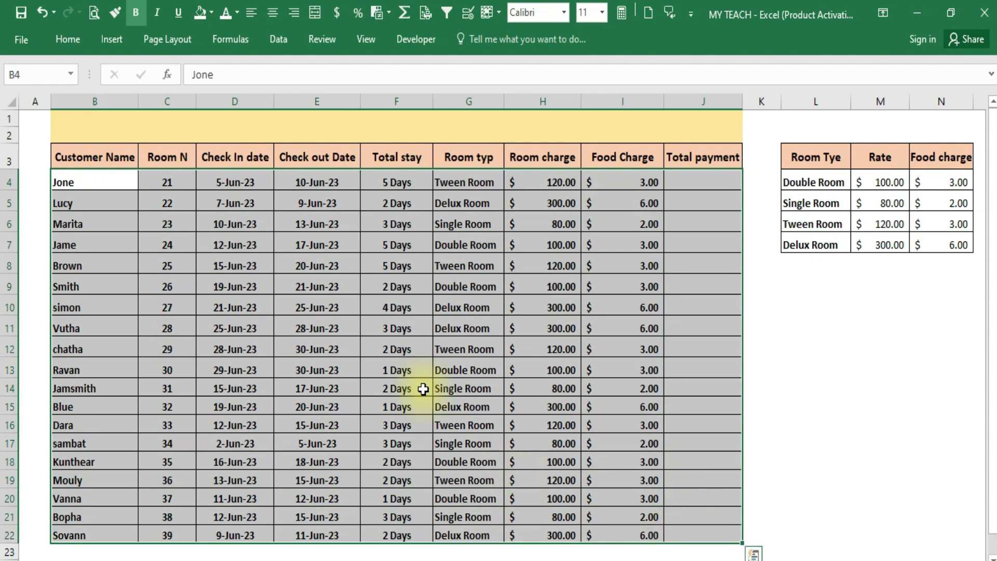
{"action": "left_click", "coordinate": [373, 332]}
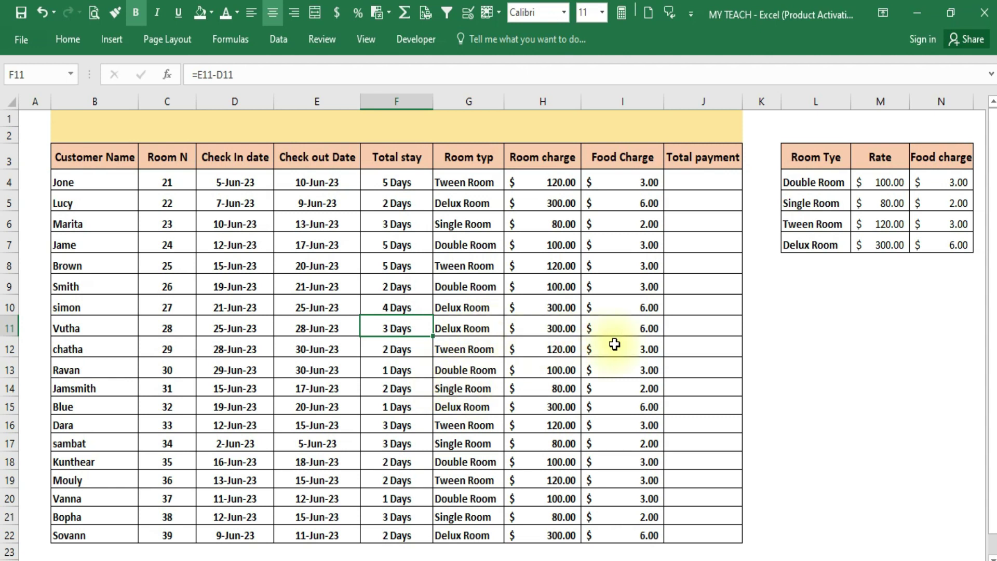
{"action": "scroll", "coordinate": [359, 260], "scroll_direction": "down", "scroll_amount": 2}
{"action": "scroll", "coordinate": [366, 269], "scroll_direction": "up", "scroll_amount": 2}
{"action": "left_click", "coordinate": [701, 156]}
{"action": "left_click", "coordinate": [700, 184]}
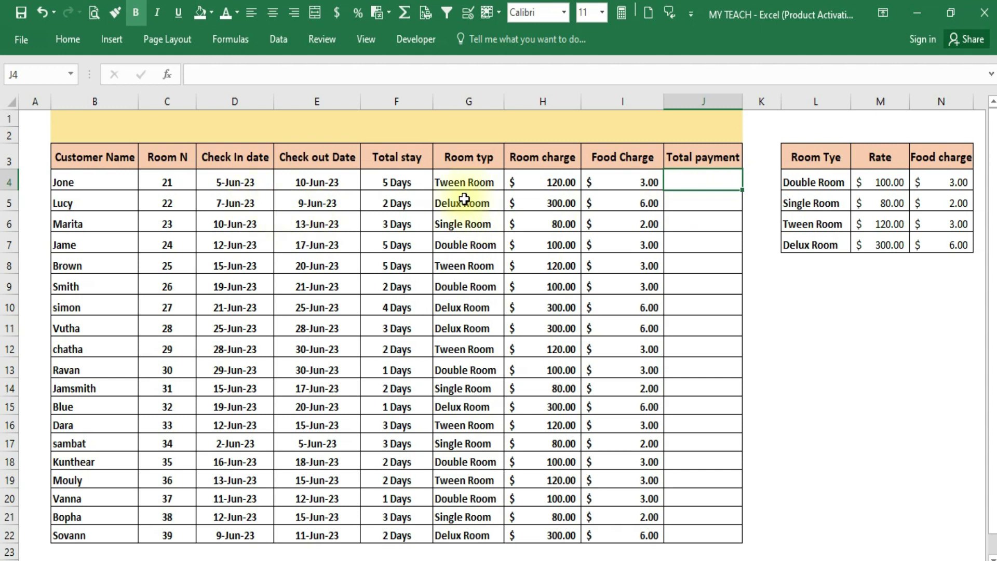
{"action": "left_click", "coordinate": [381, 184]}
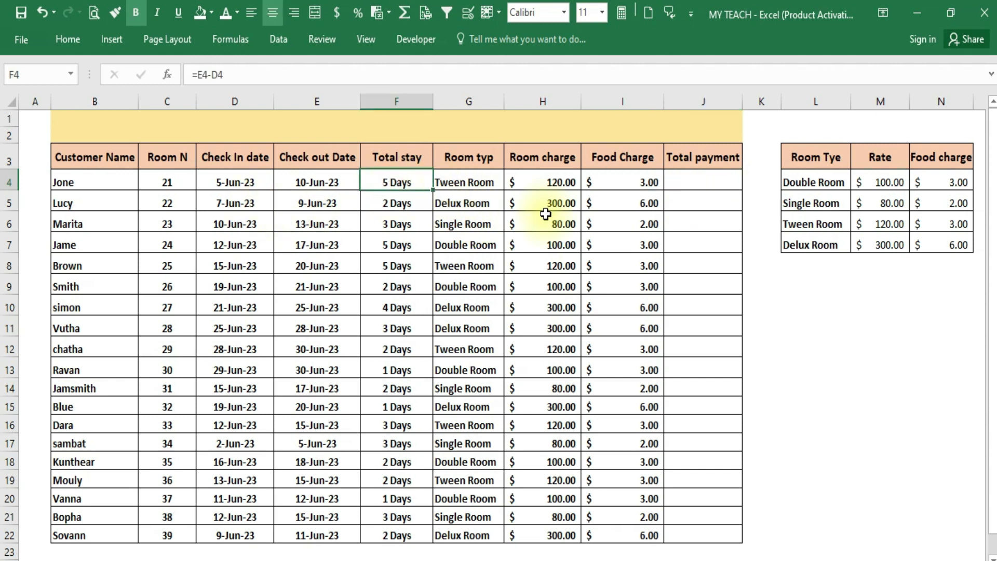
{"action": "left_click", "coordinate": [702, 185]}
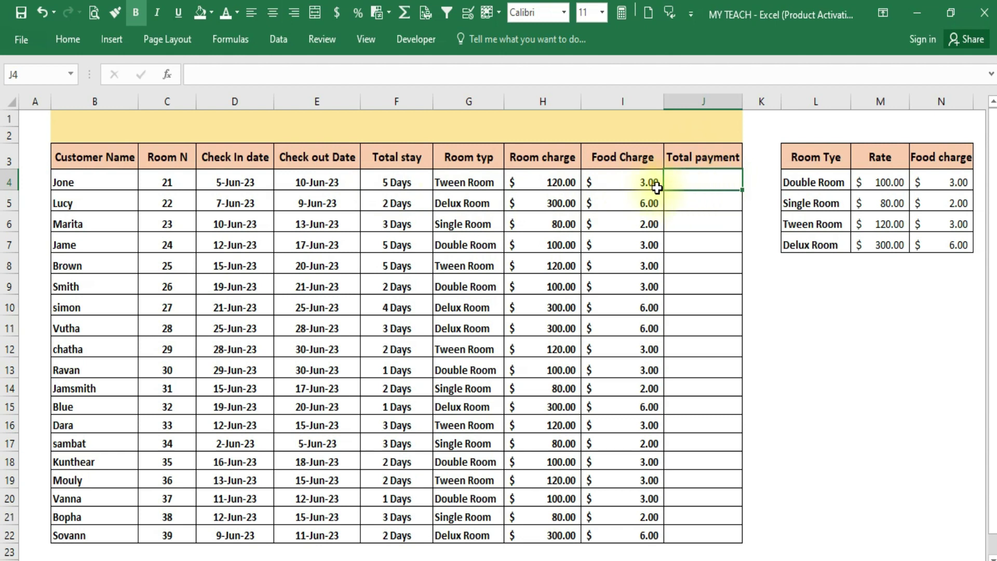
{"action": "left_click", "coordinate": [639, 185]}
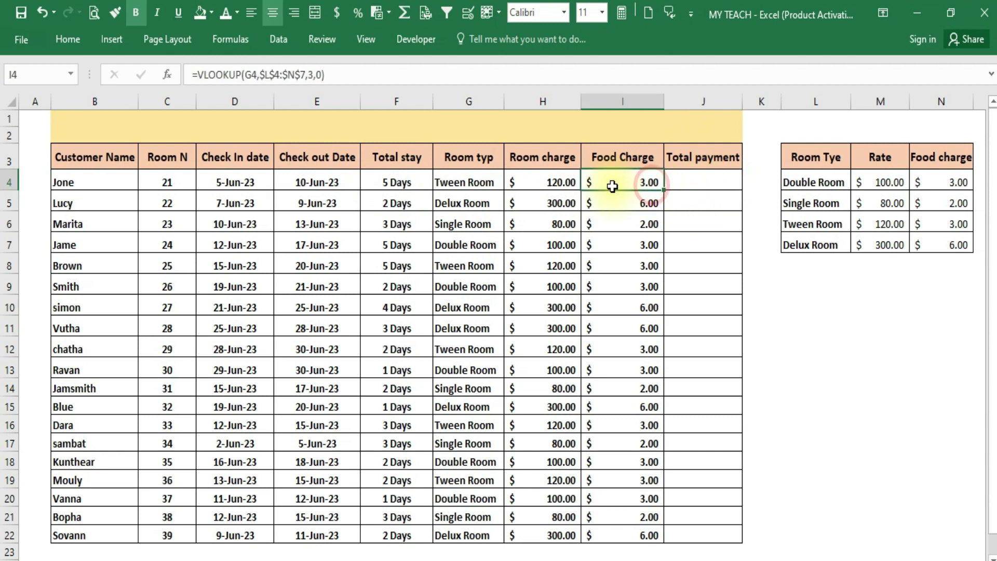
Step: Enter =(F4*H4)+(F4*I4) in J4 to get a total payment of $615.00
{"action": "left_click", "coordinate": [558, 179]}
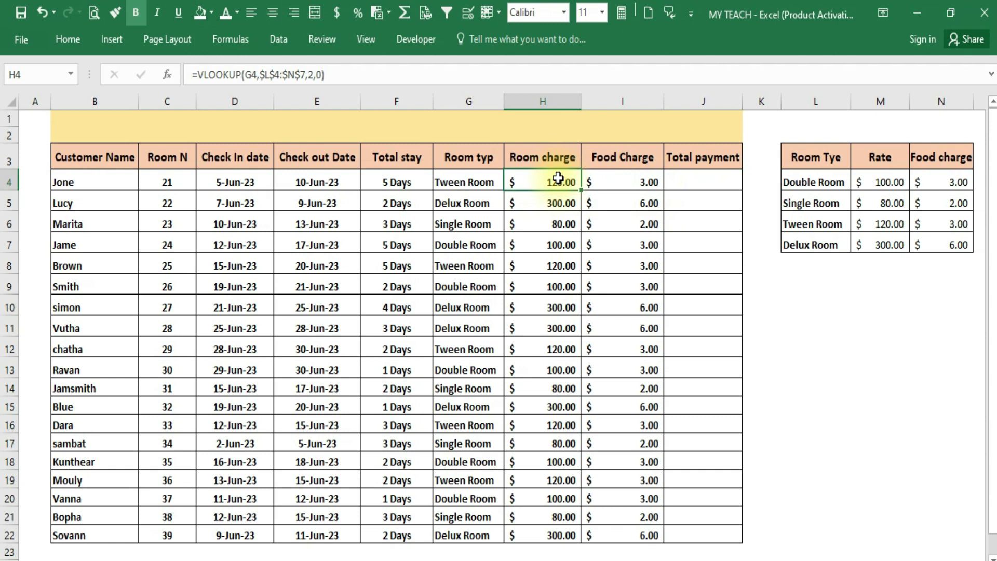
{"action": "left_click", "coordinate": [711, 182]}
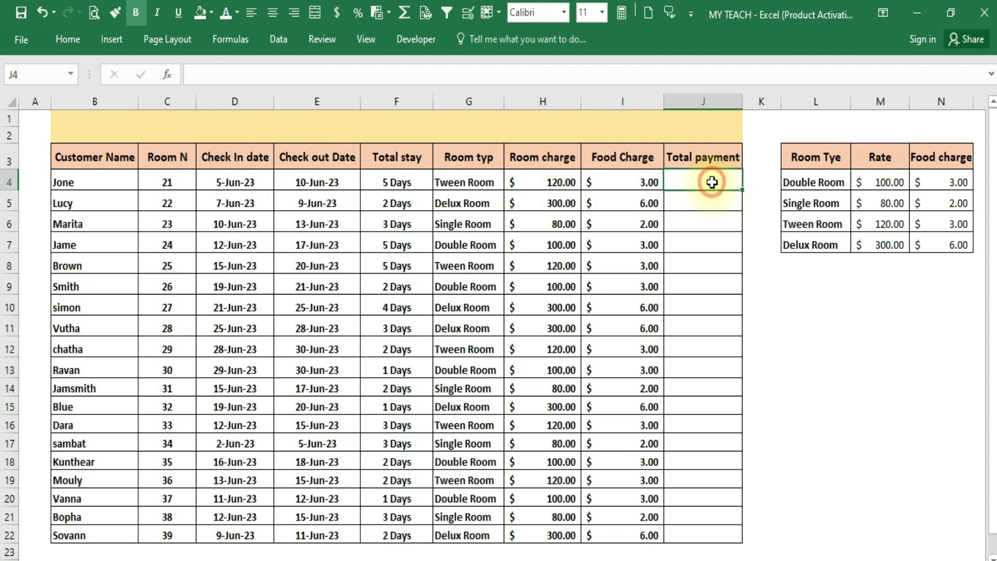
{"action": "type", "text": "="}
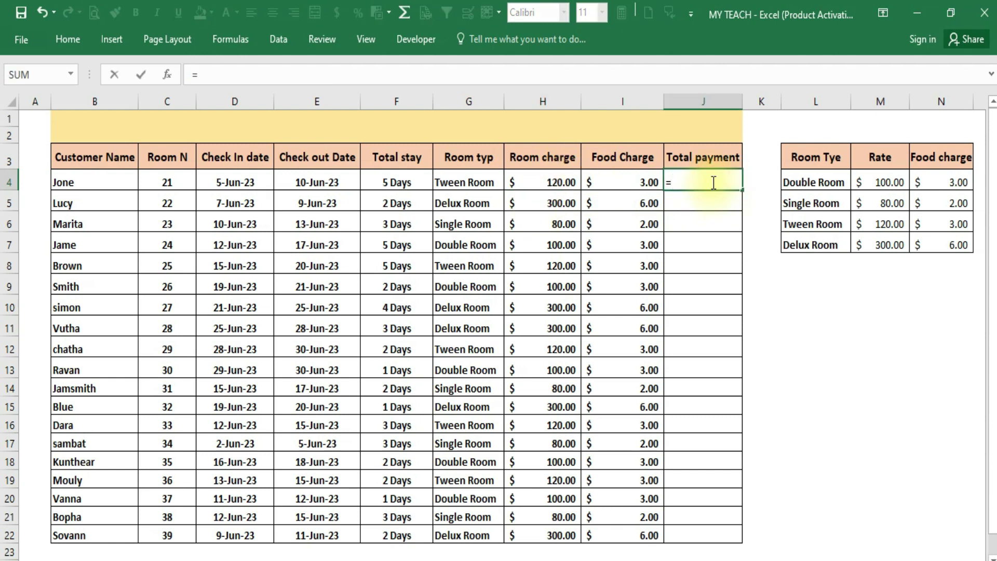
{"action": "type", "text": "("}
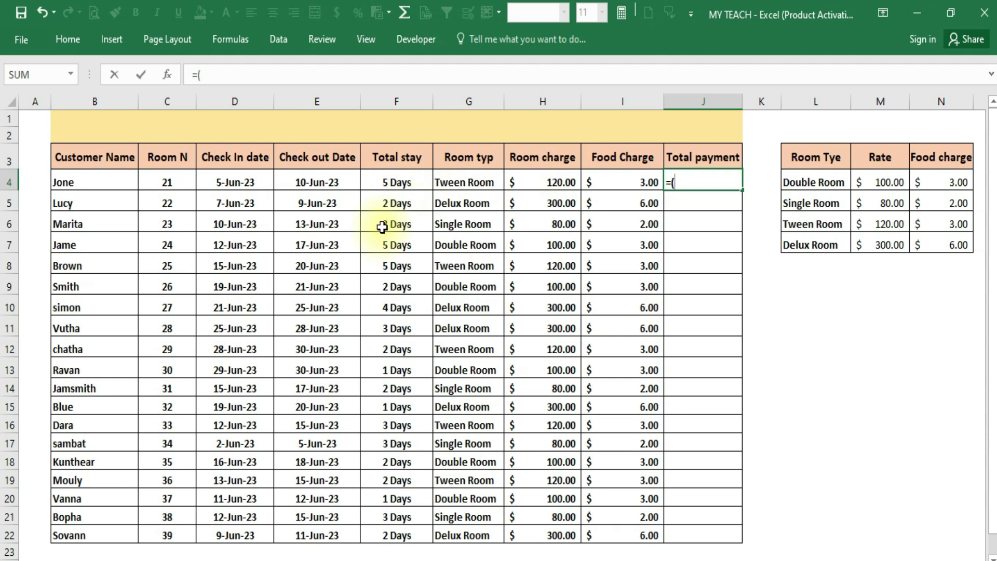
{"action": "left_click", "coordinate": [399, 182]}
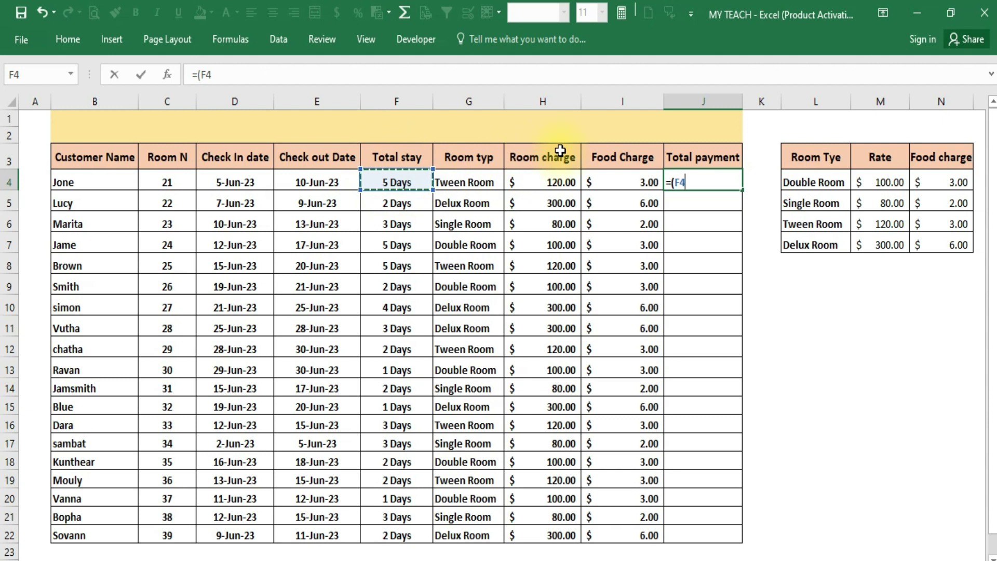
{"action": "type", "text": "*"}
{"action": "left_click", "coordinate": [556, 179]}
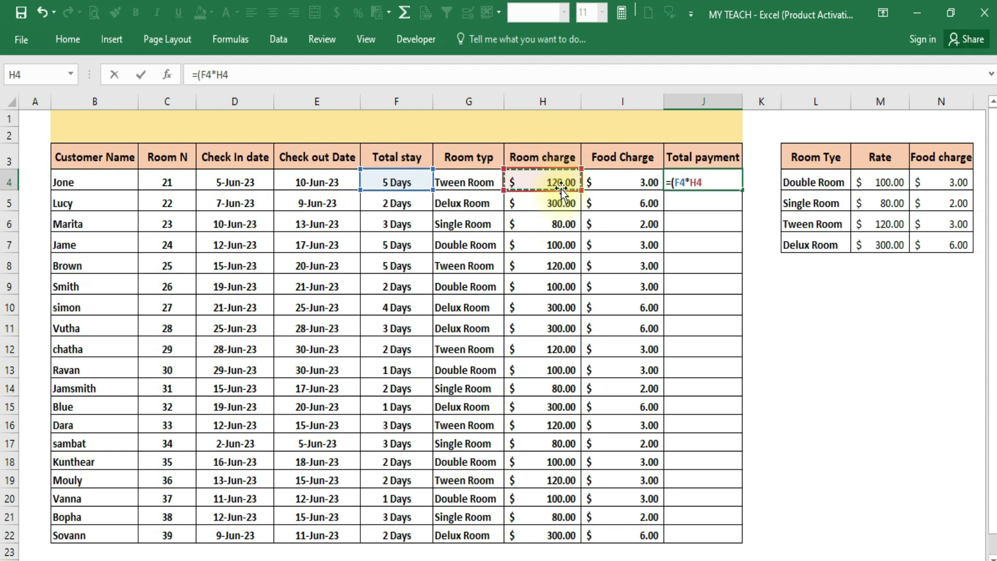
{"action": "type", "text": ")+"}
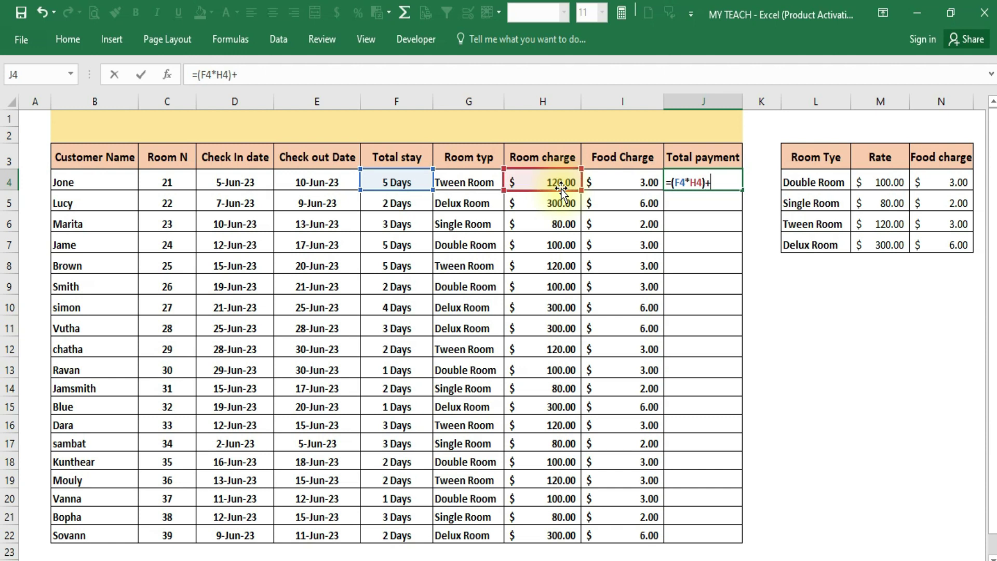
{"action": "type", "text": "("}
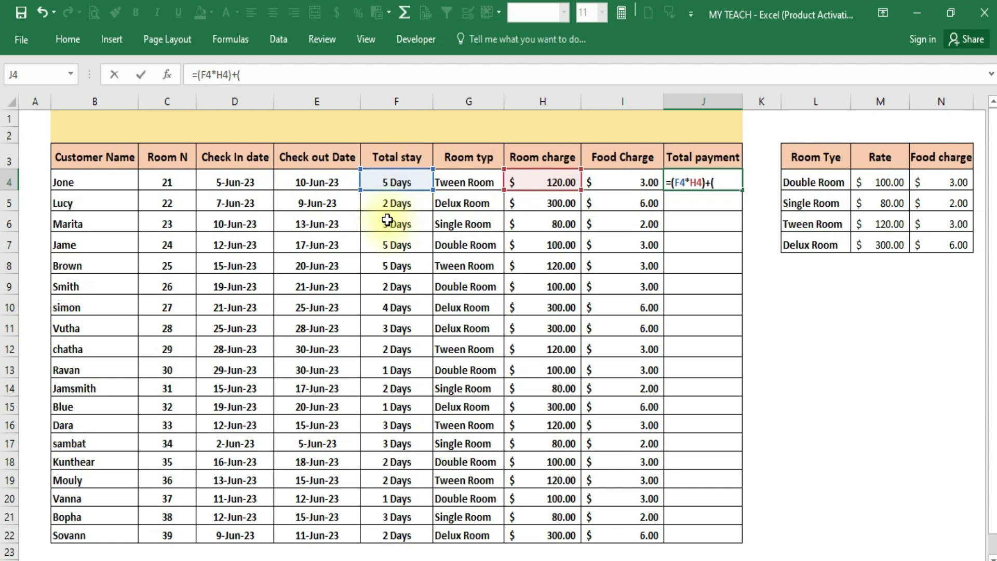
{"action": "left_click", "coordinate": [397, 180]}
{"action": "type", "text": "*"}
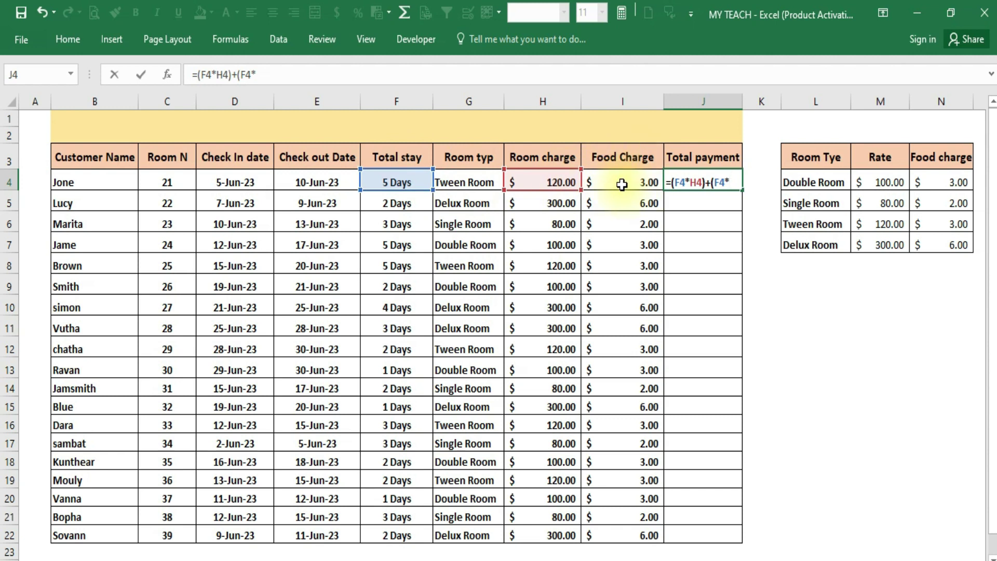
{"action": "left_click", "coordinate": [622, 184]}
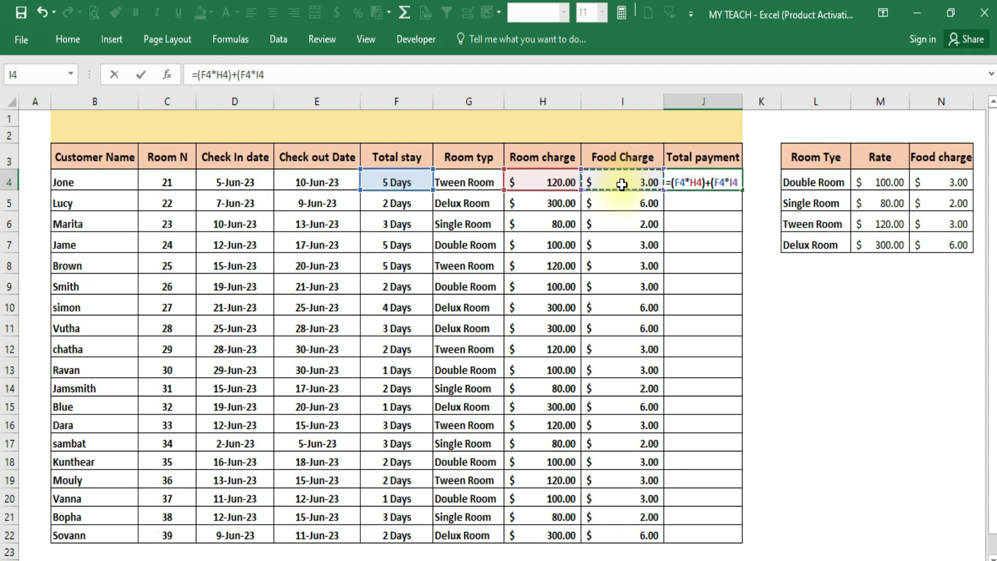
{"action": "type", "text": ")"}
{"action": "key", "text": "Return"}
{"action": "left_click", "coordinate": [708, 182]}
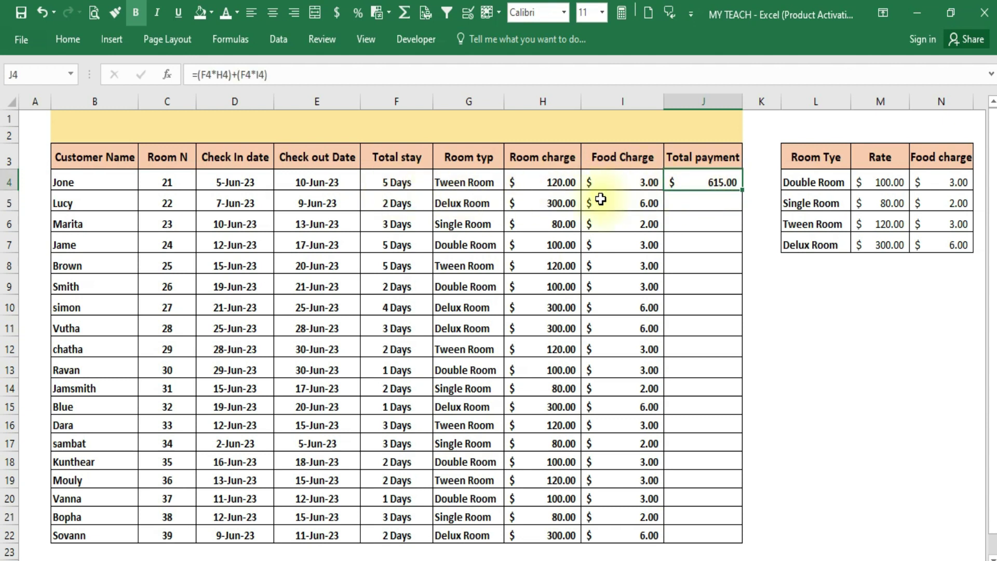
Step: Enter the test formula =H4*F4 in L10, giving 600.00
{"action": "left_click", "coordinate": [552, 182]}
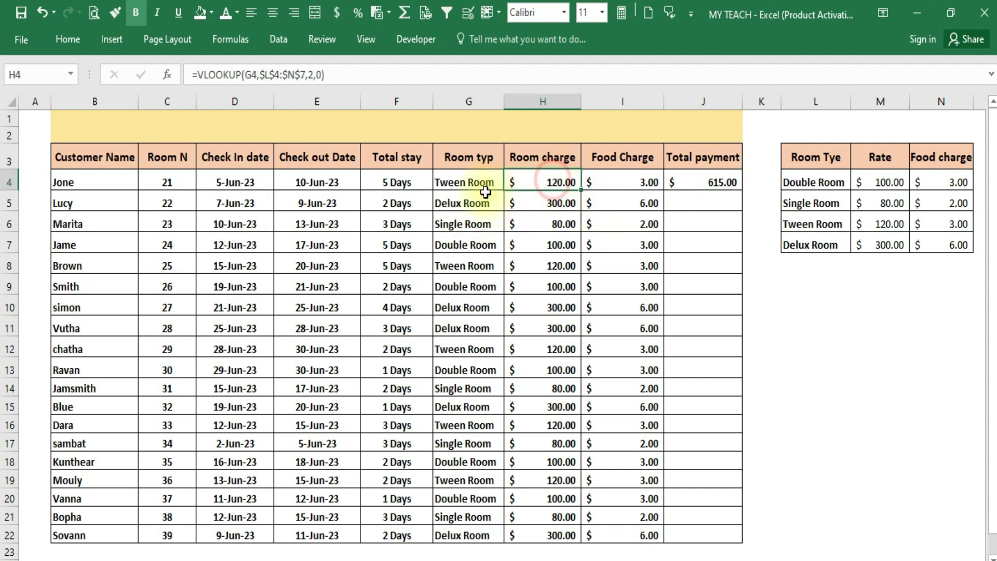
{"action": "left_click", "coordinate": [392, 179]}
{"action": "left_click", "coordinate": [822, 306]}
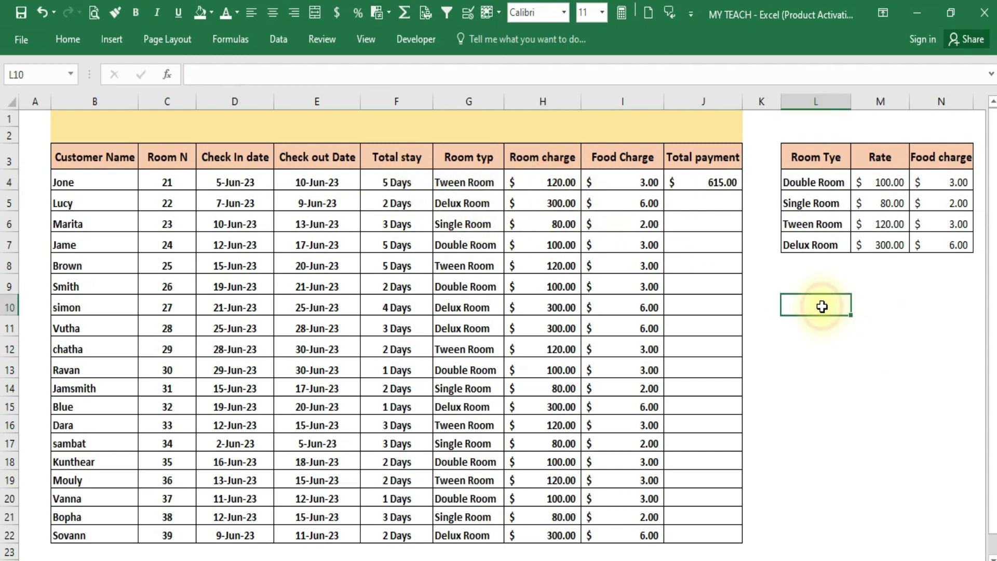
{"action": "type", "text": "="}
{"action": "left_click", "coordinate": [558, 181]}
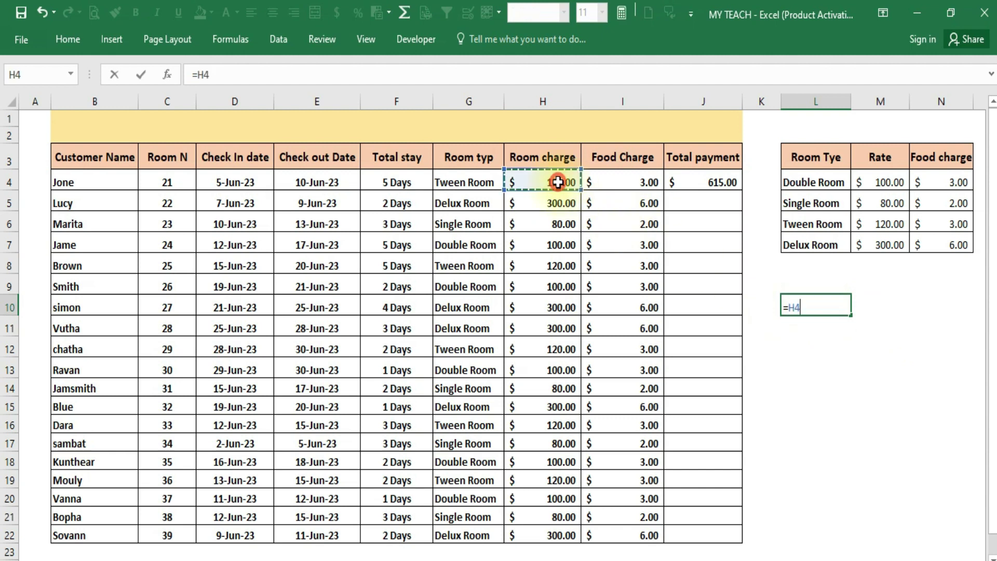
{"action": "type", "text": "*"}
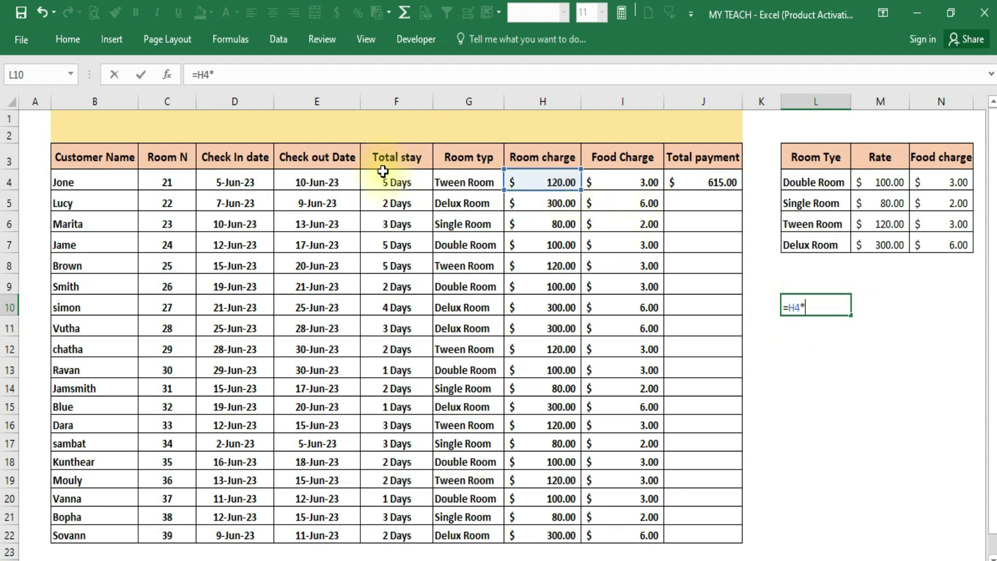
{"action": "left_click", "coordinate": [394, 183]}
{"action": "key", "text": "Return"}
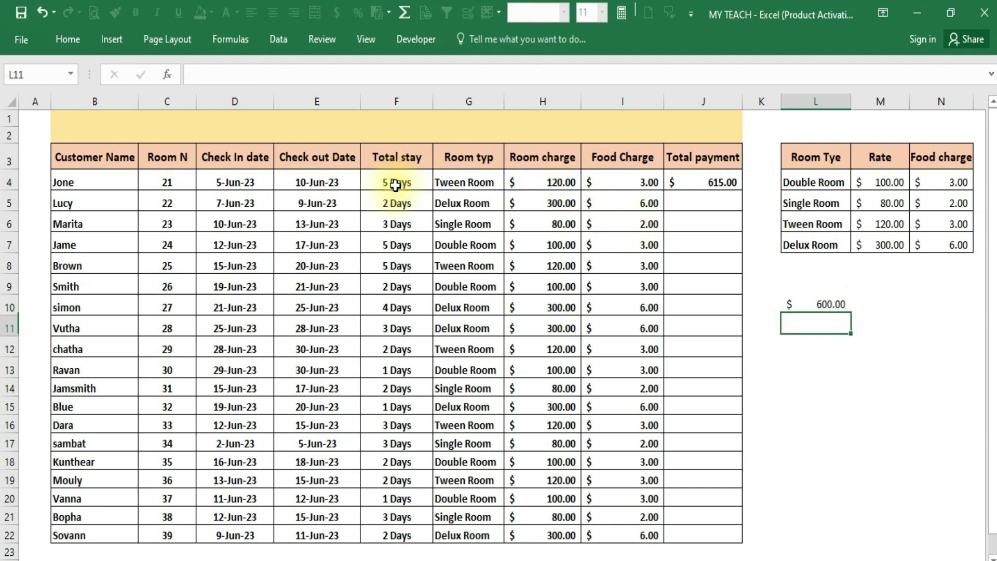
{"action": "left_click", "coordinate": [824, 308]}
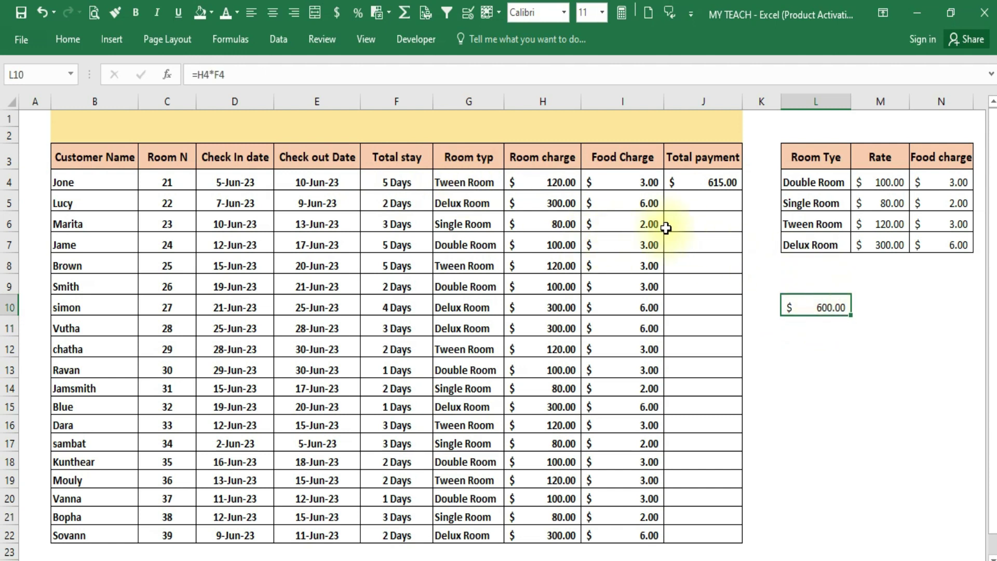
Step: Compare the L10 result with the F4, I4 and J4 formulas
{"action": "left_click", "coordinate": [397, 182]}
{"action": "left_click", "coordinate": [637, 182]}
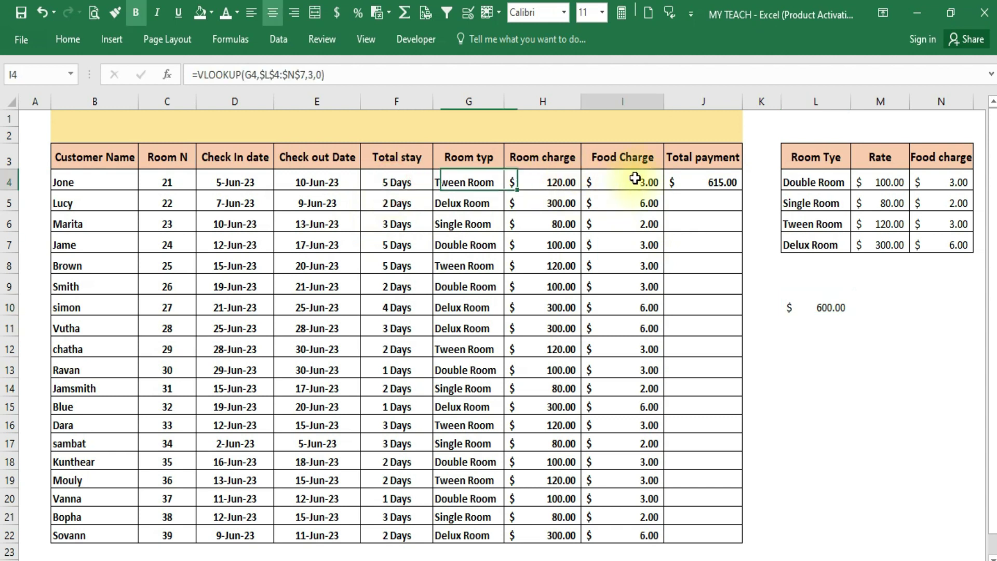
{"action": "left_click", "coordinate": [844, 312]}
{"action": "left_click", "coordinate": [820, 330]}
{"action": "left_click", "coordinate": [829, 307]}
{"action": "left_click", "coordinate": [712, 182]}
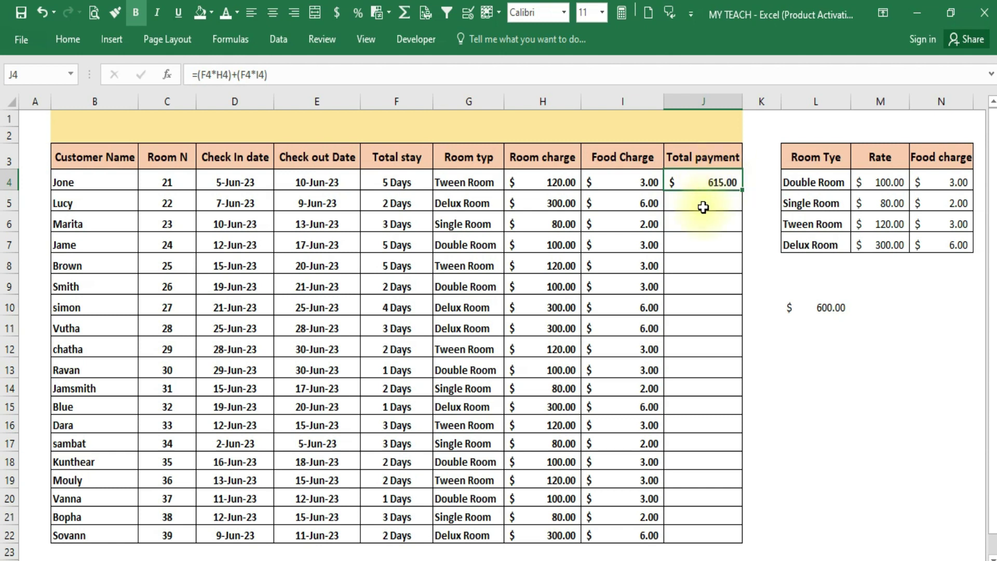
Step: Fill J4's total payment formula down to J22 and check row 10's H, I and J formulas
{"action": "left_click_drag", "start_coordinate": [742, 190], "coordinate": [727, 540]}
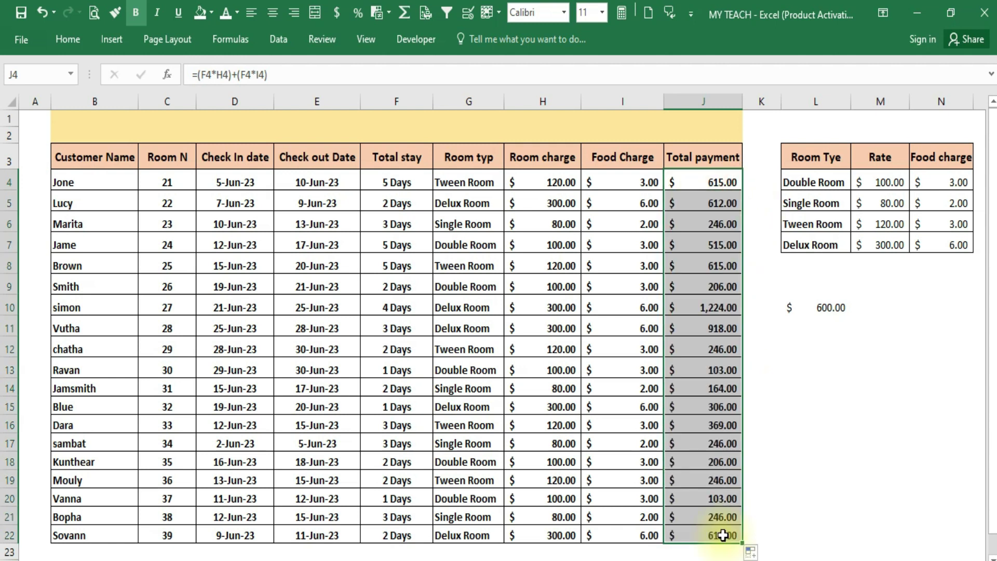
{"action": "left_click", "coordinate": [453, 309]}
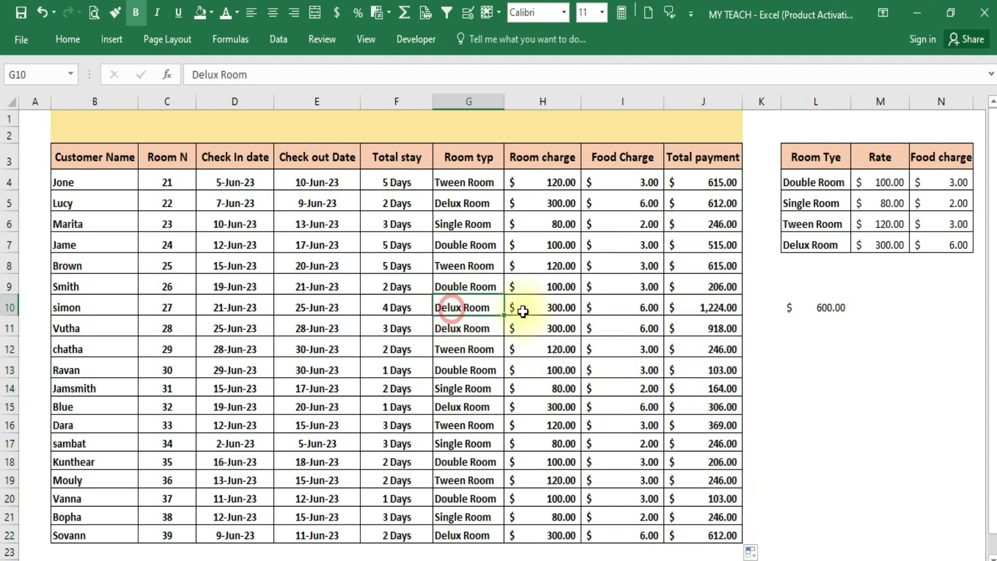
{"action": "left_click", "coordinate": [101, 310]}
{"action": "mouse_move", "coordinate": [101, 309]}
{"action": "left_mouse_down"}
{"action": "mouse_move", "coordinate": [365, 319]}
{"action": "mouse_move", "coordinate": [489, 309]}
{"action": "left_mouse_up"}
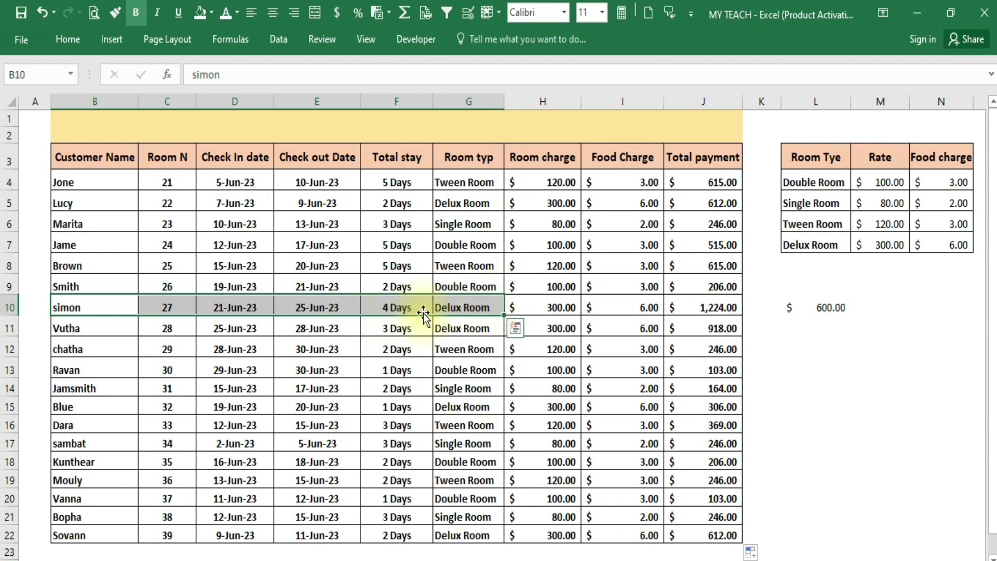
{"action": "left_click", "coordinate": [549, 310]}
{"action": "left_click", "coordinate": [589, 307]}
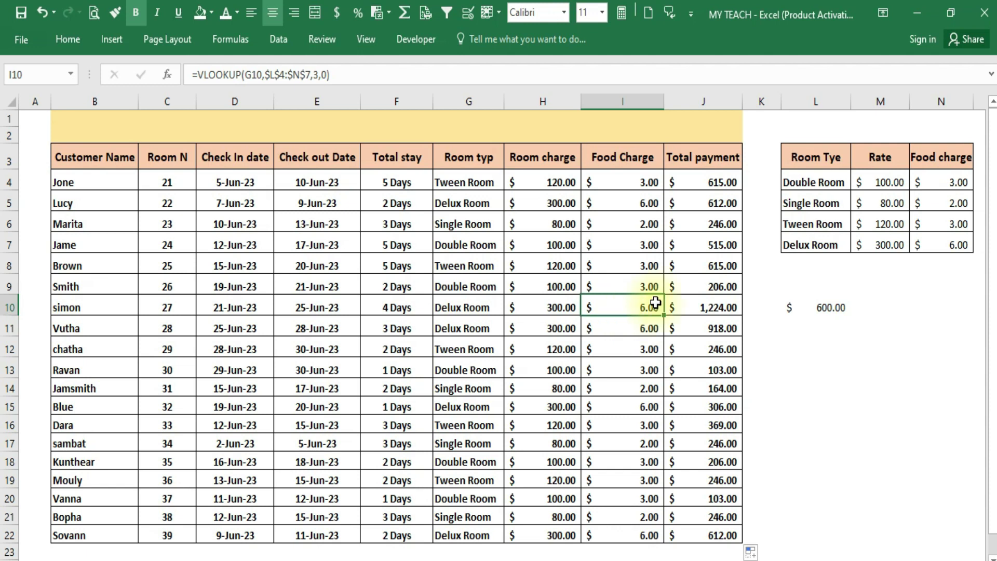
{"action": "left_click", "coordinate": [727, 306]}
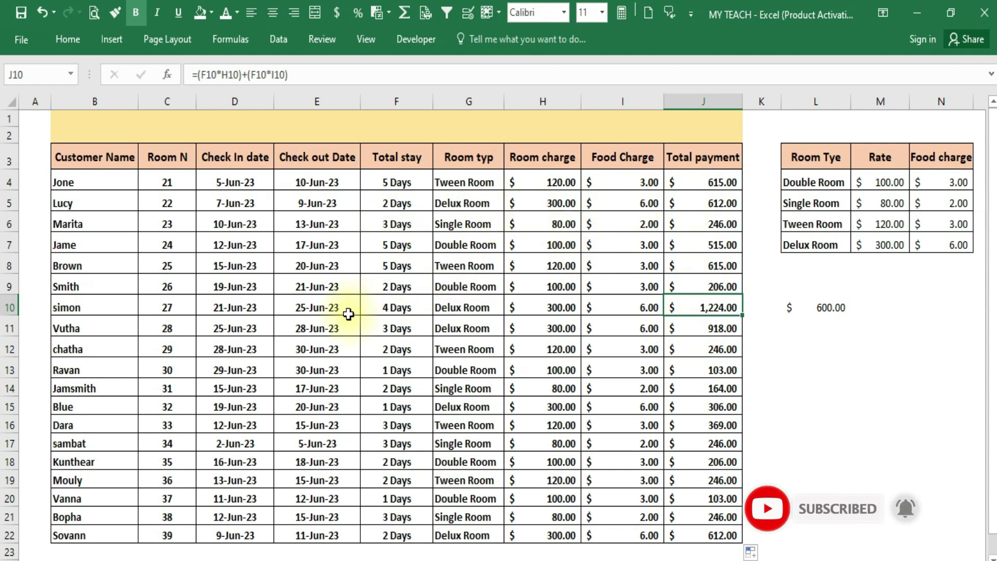
{"action": "mouse_move", "coordinate": [130, 182]}
{"action": "left_mouse_down"}
{"action": "mouse_move", "coordinate": [666, 209]}
{"action": "mouse_move", "coordinate": [704, 534]}
{"action": "left_mouse_up"}
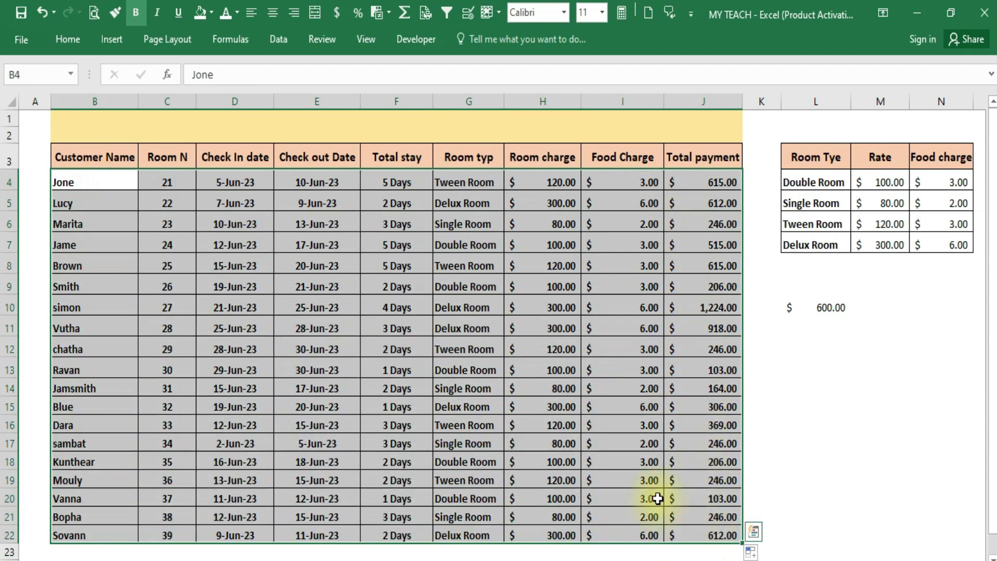
{"action": "left_click", "coordinate": [313, 183]}
{"action": "left_click", "coordinate": [492, 360]}
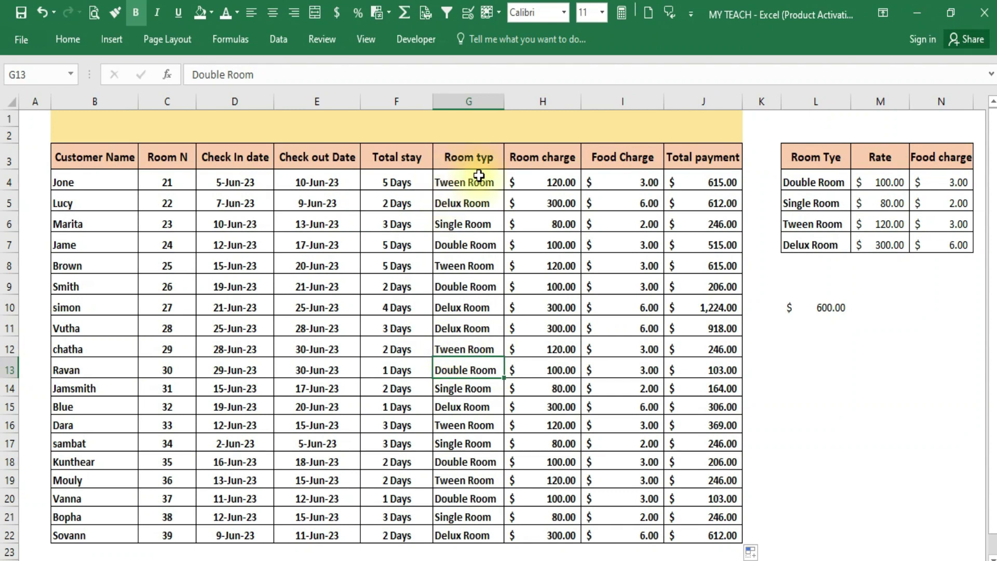
{"action": "left_click", "coordinate": [450, 182]}
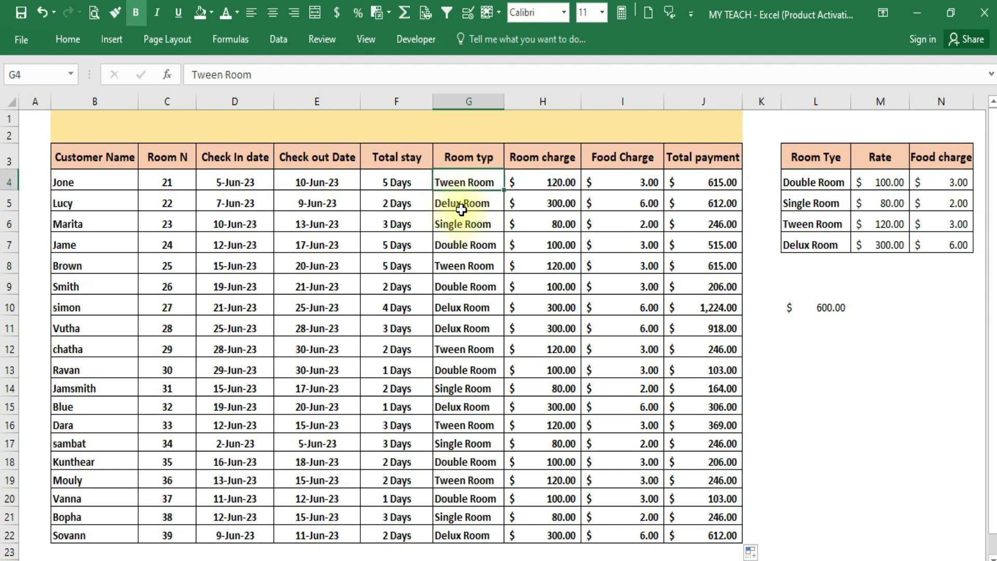
{"action": "left_click", "coordinate": [459, 206]}
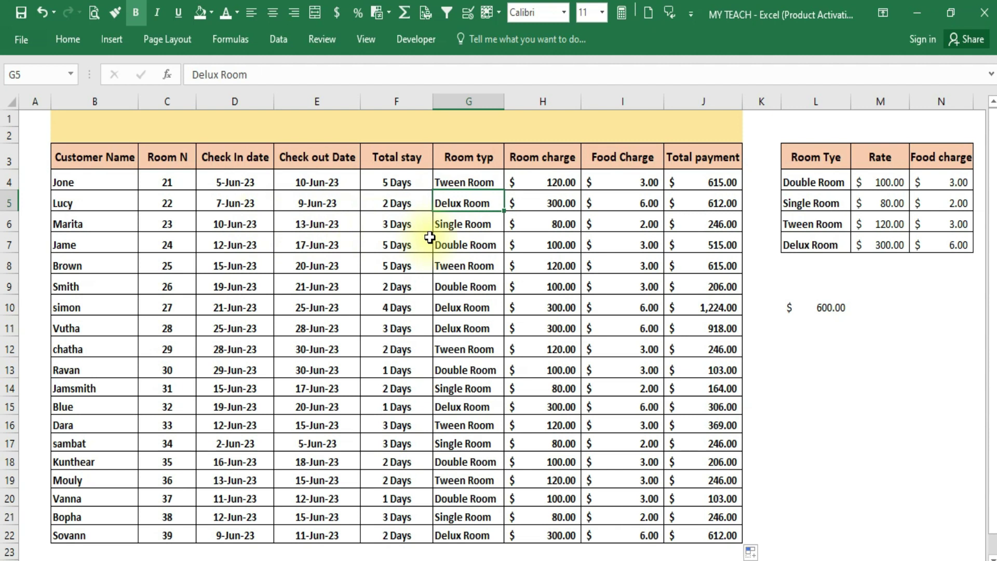
{"action": "left_click", "coordinate": [453, 222]}
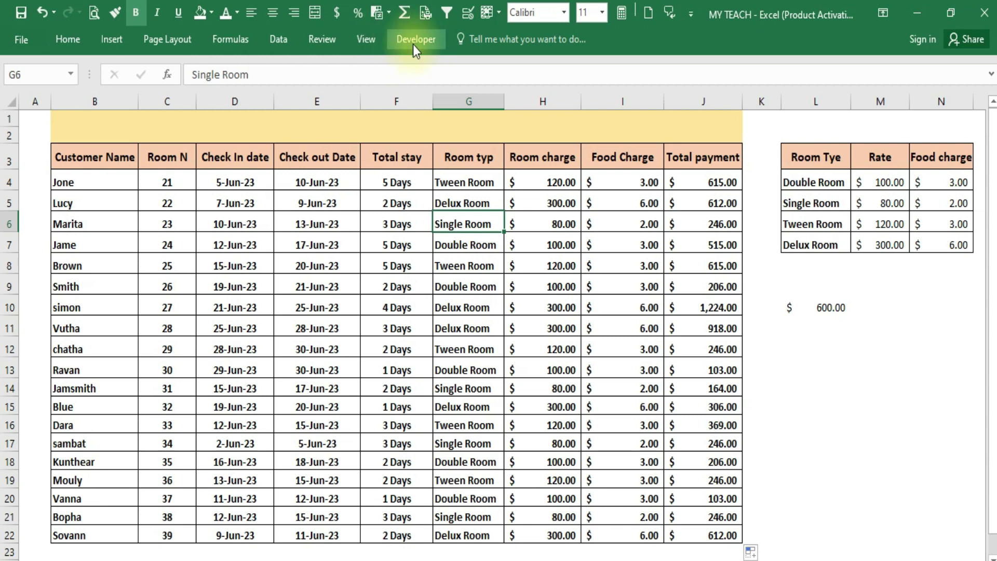
{"action": "left_click", "coordinate": [20, 41]}
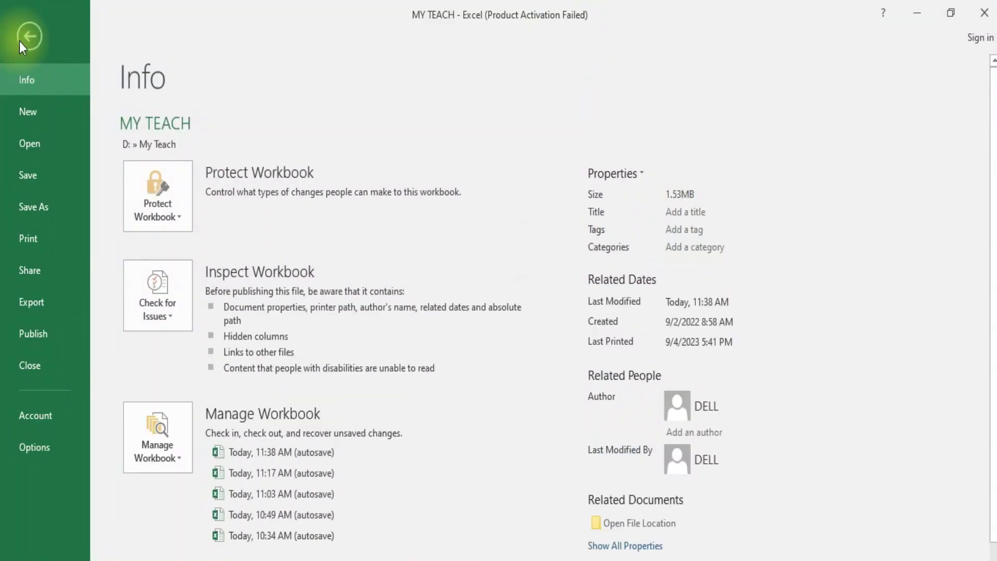
{"action": "left_click", "coordinate": [38, 446]}
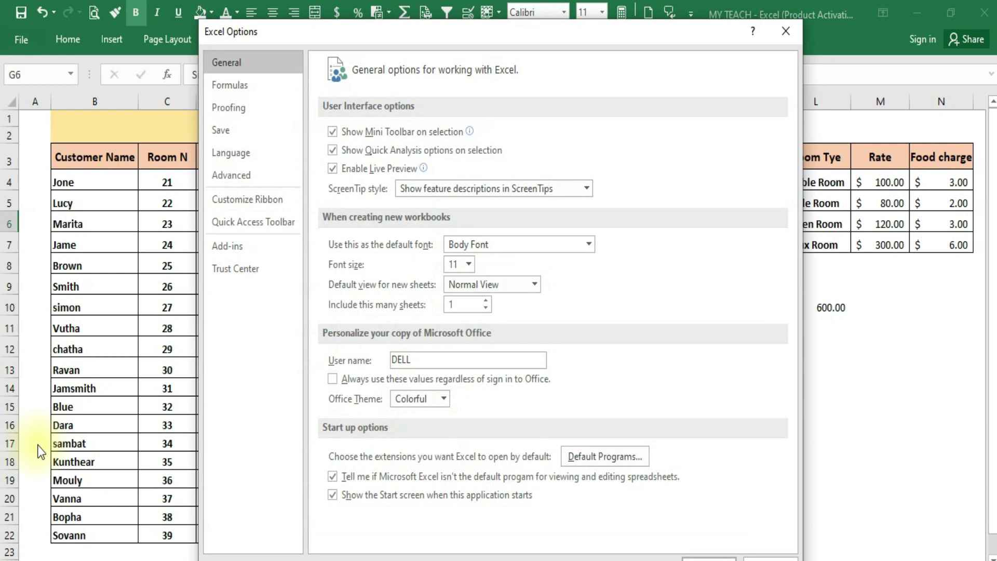
{"action": "left_click", "coordinate": [248, 201]}
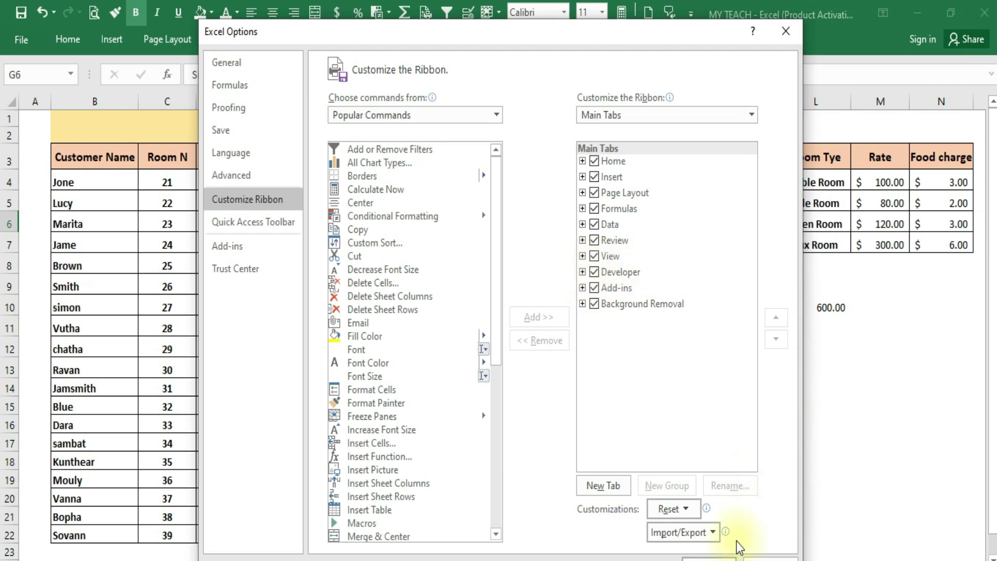
{"action": "left_click", "coordinate": [709, 558]}
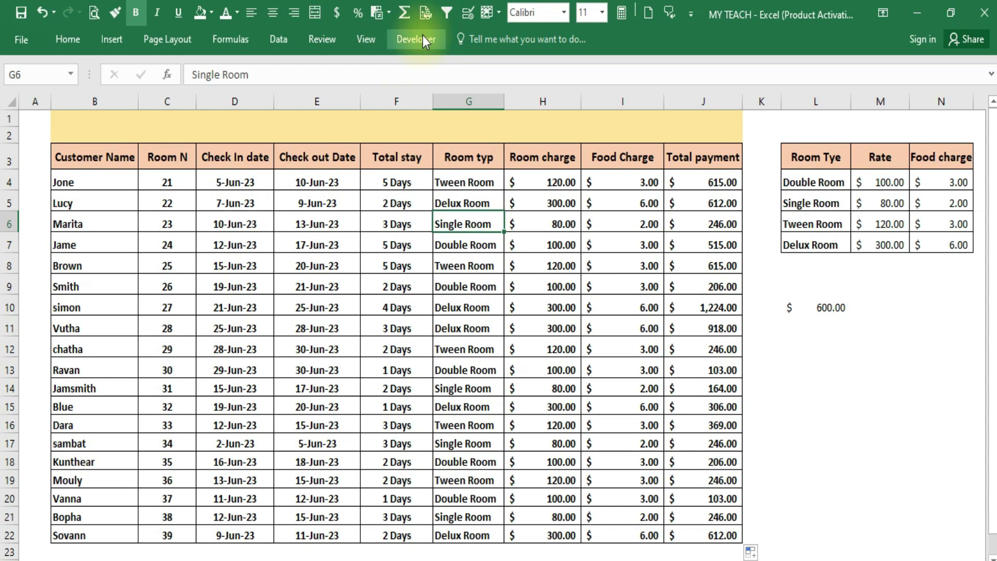
Step: Insert an Option Button form control from the Developer tab, drawn across B1:C2
{"action": "left_click", "coordinate": [413, 37]}
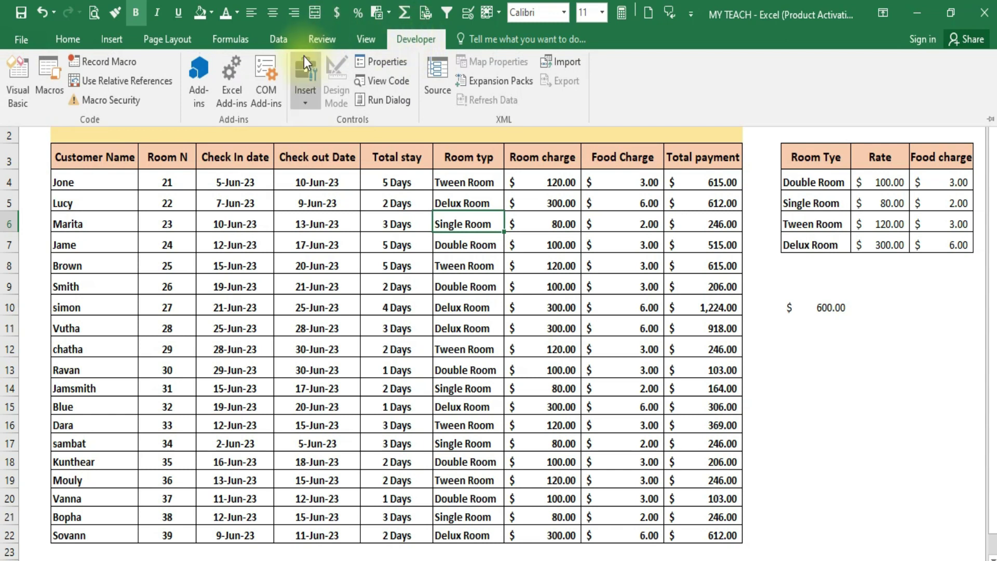
{"action": "left_click", "coordinate": [310, 107]}
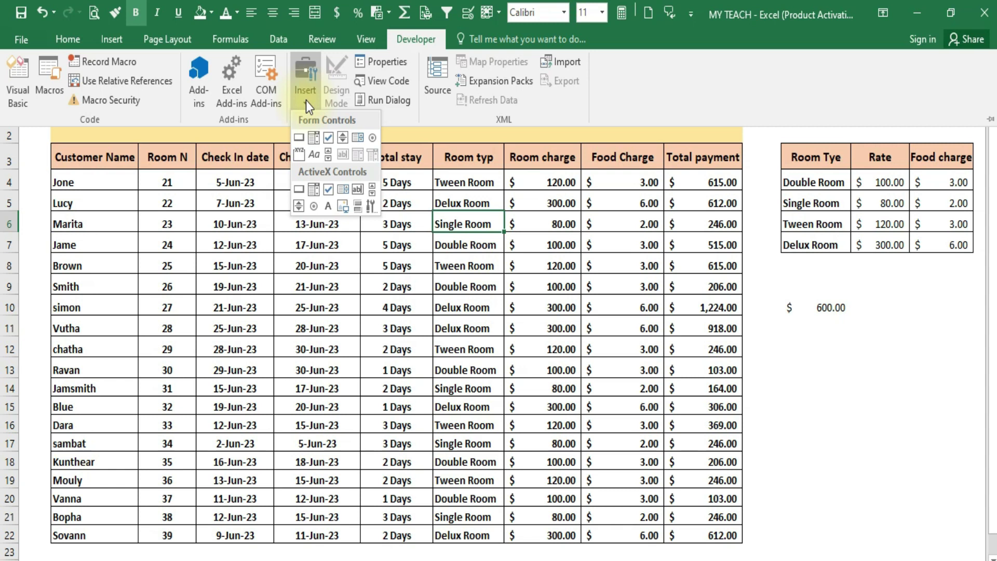
{"action": "left_click", "coordinate": [372, 138]}
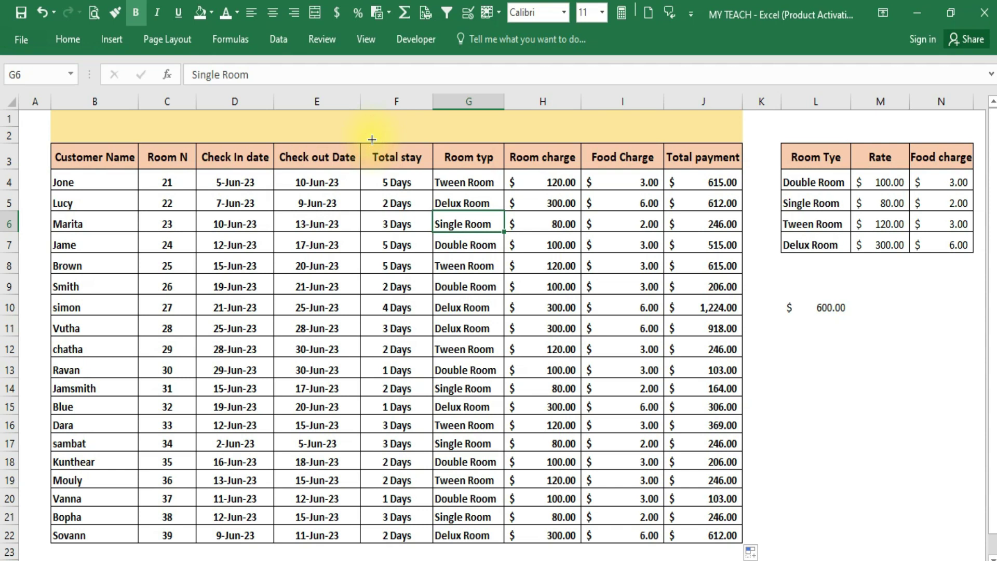
{"action": "left_click", "coordinate": [78, 116]}
{"action": "left_click_drag", "start_coordinate": [79, 115], "coordinate": [196, 141]}
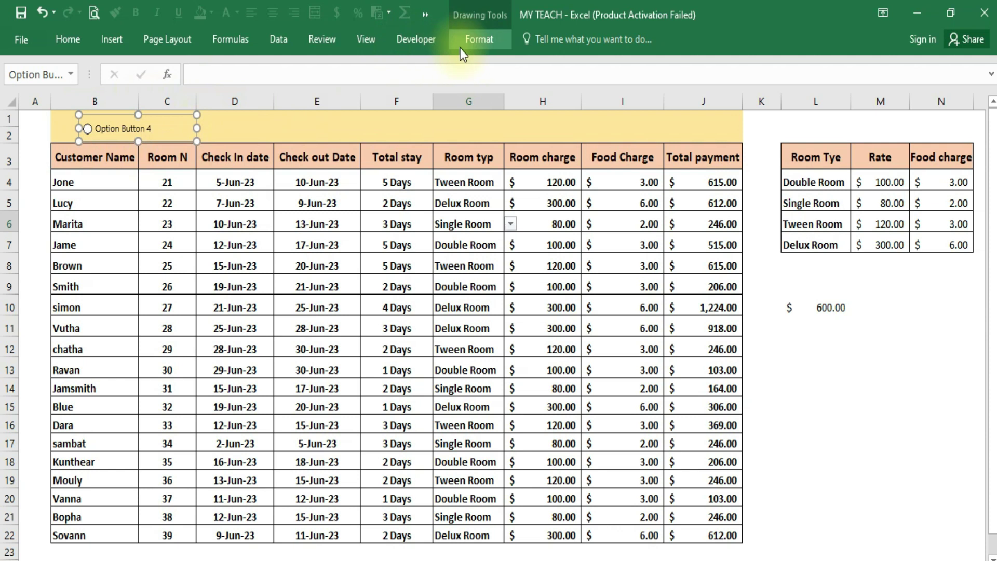
Step: Give the option button a light blue shape fill and a 2¼ pt outline weight
{"action": "left_click", "coordinate": [478, 43]}
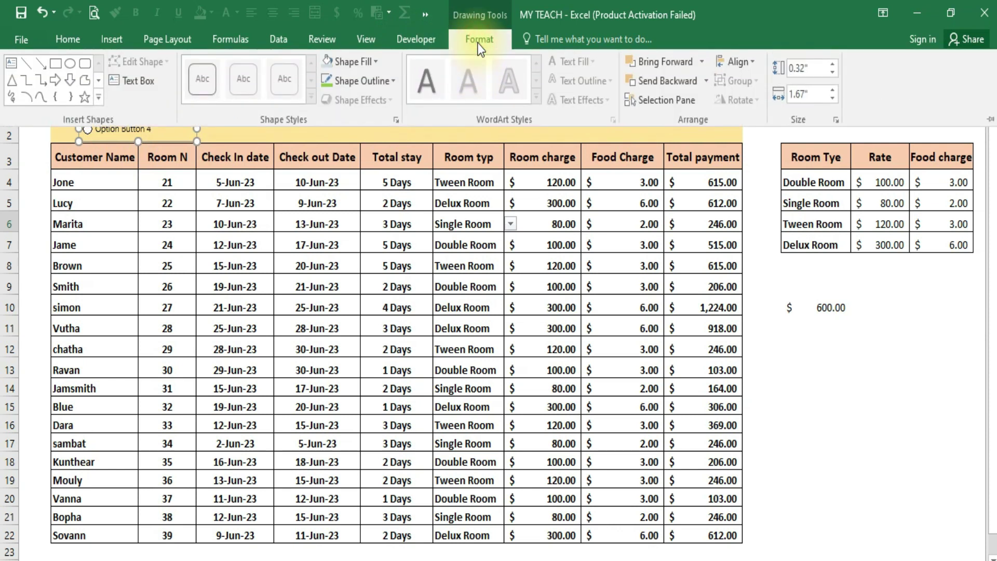
{"action": "left_click", "coordinate": [376, 62]}
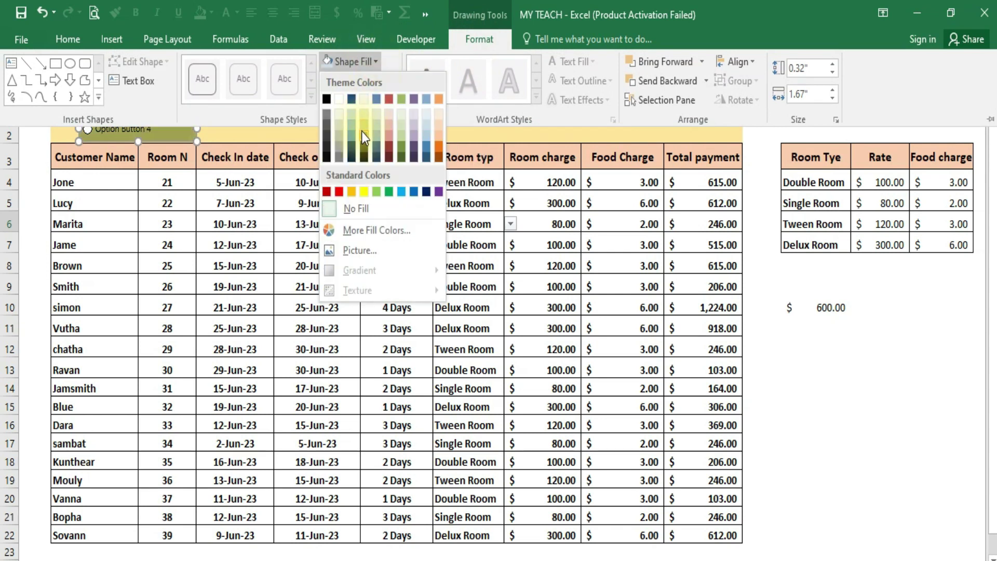
{"action": "left_click", "coordinate": [401, 192]}
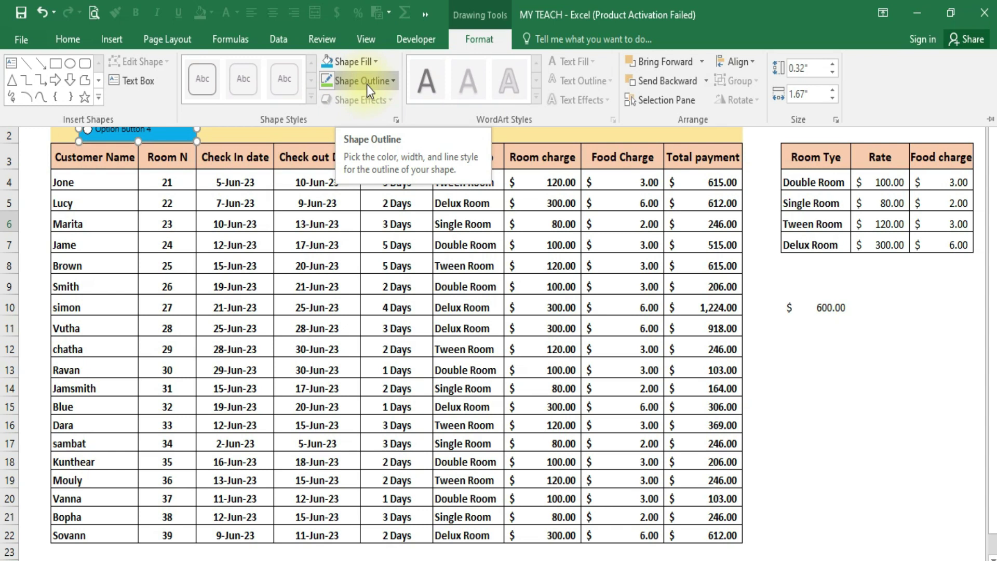
{"action": "left_click", "coordinate": [394, 82]}
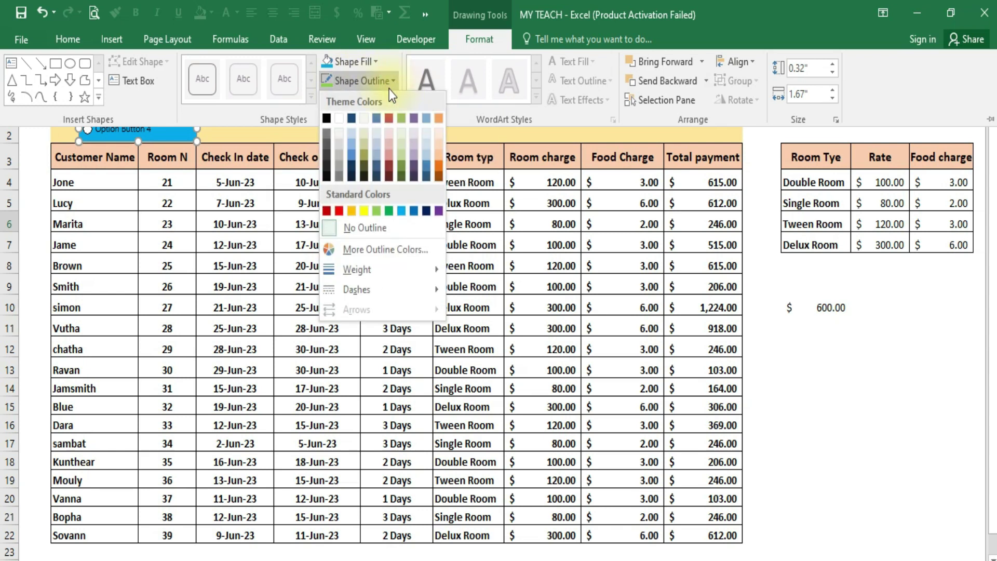
{"action": "mouse_move", "coordinate": [357, 270]}
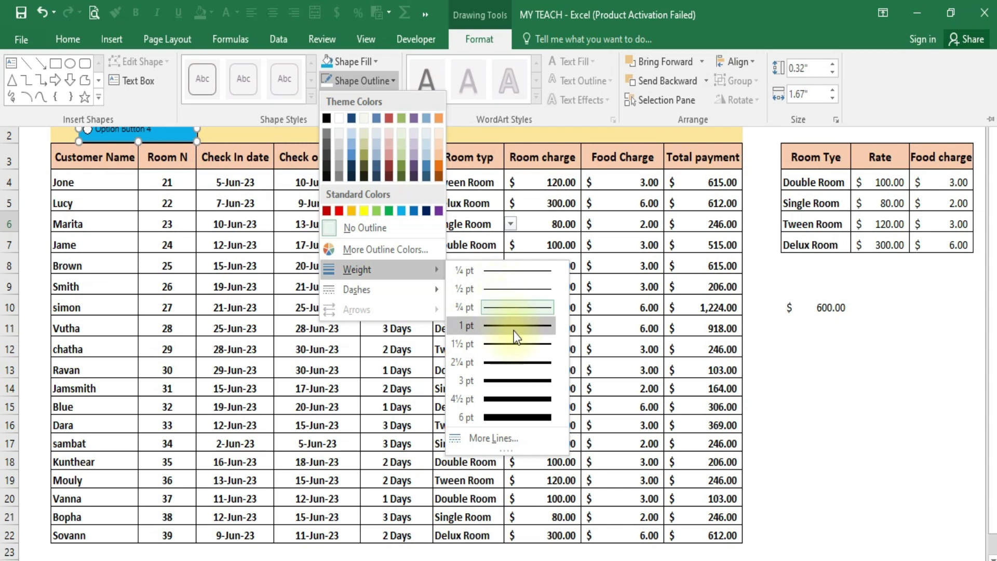
{"action": "left_click", "coordinate": [510, 364]}
{"action": "left_click", "coordinate": [212, 220]}
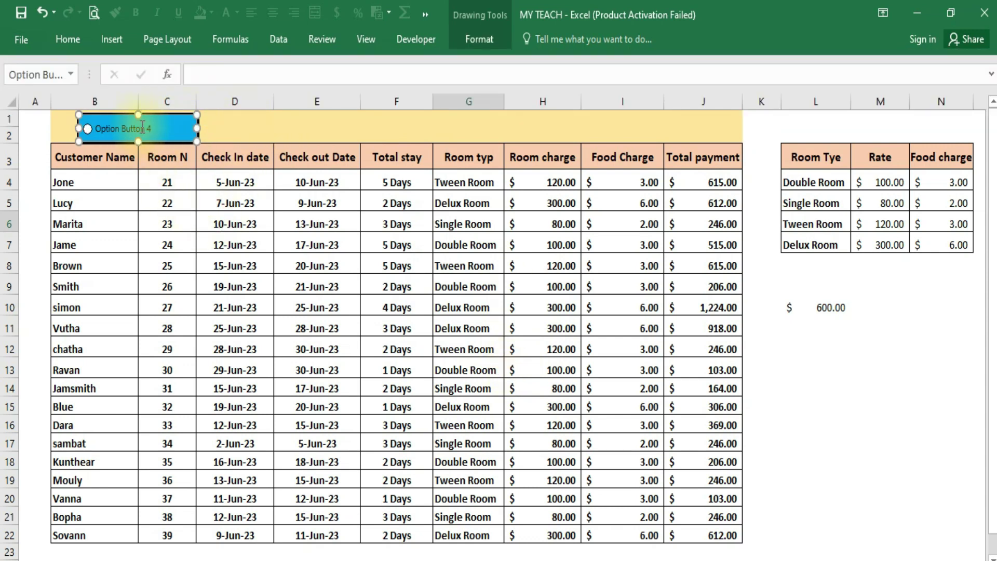
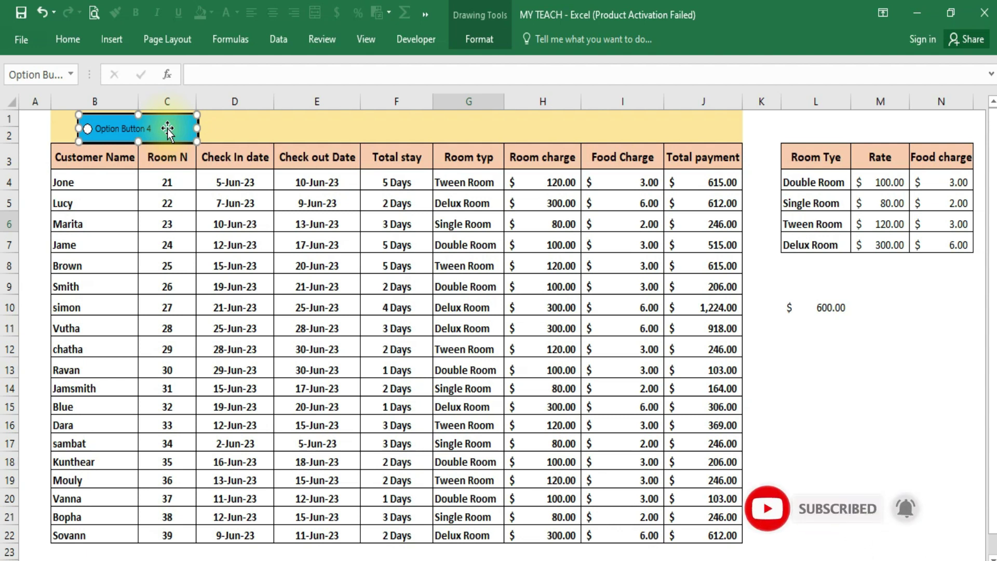
Step: Duplicate the option button with Ctrl+D and line the copy up beside the first one
{"action": "key", "text": "ctrl+d"}
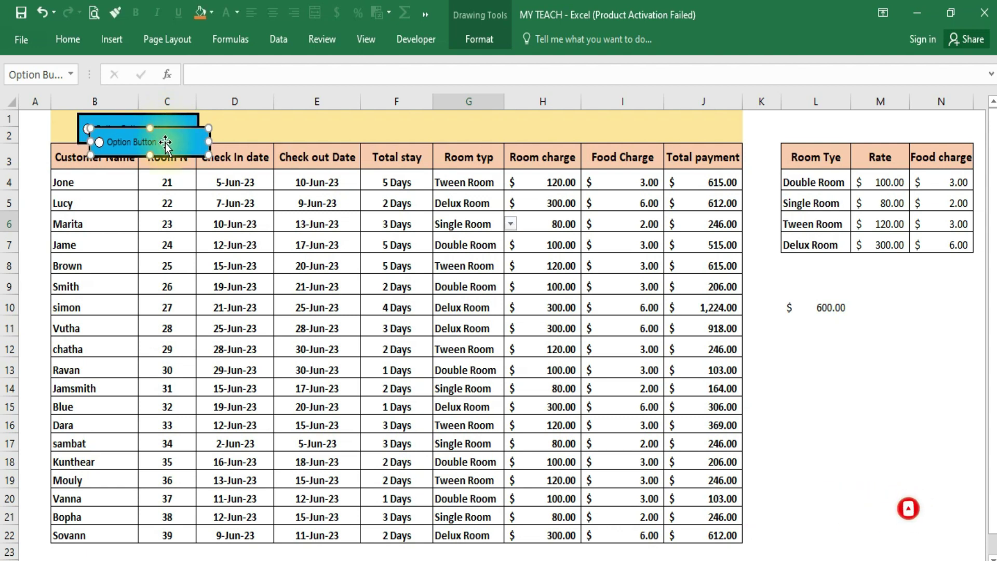
{"action": "left_click_drag", "start_coordinate": [165, 143], "coordinate": [275, 132]}
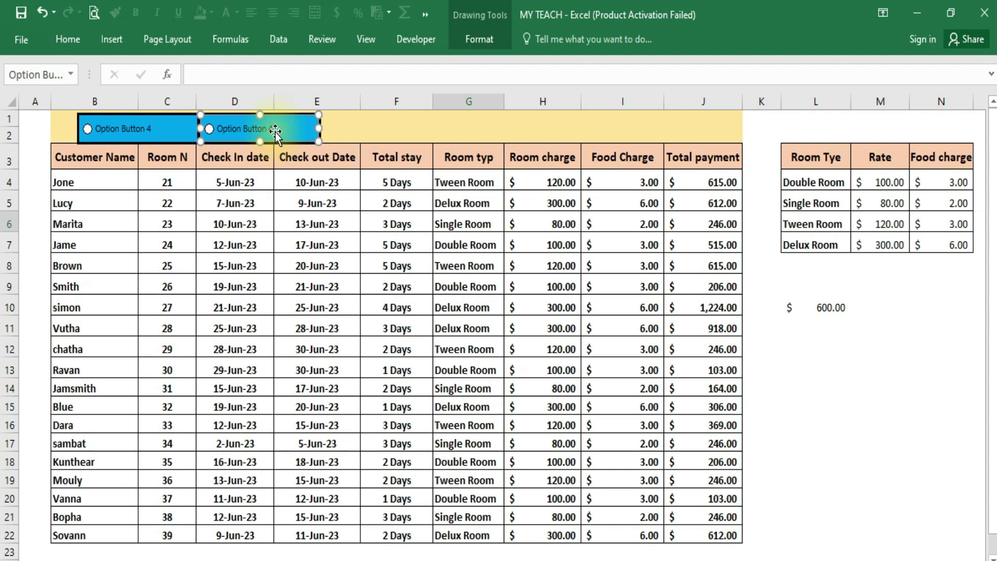
{"action": "left_click", "coordinate": [238, 122]}
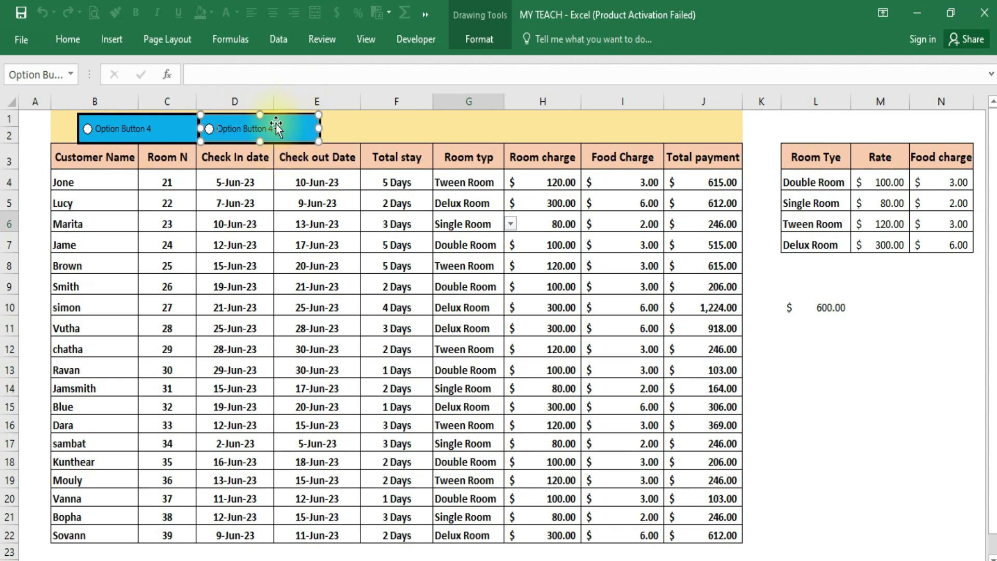
{"action": "left_click", "coordinate": [151, 129]}
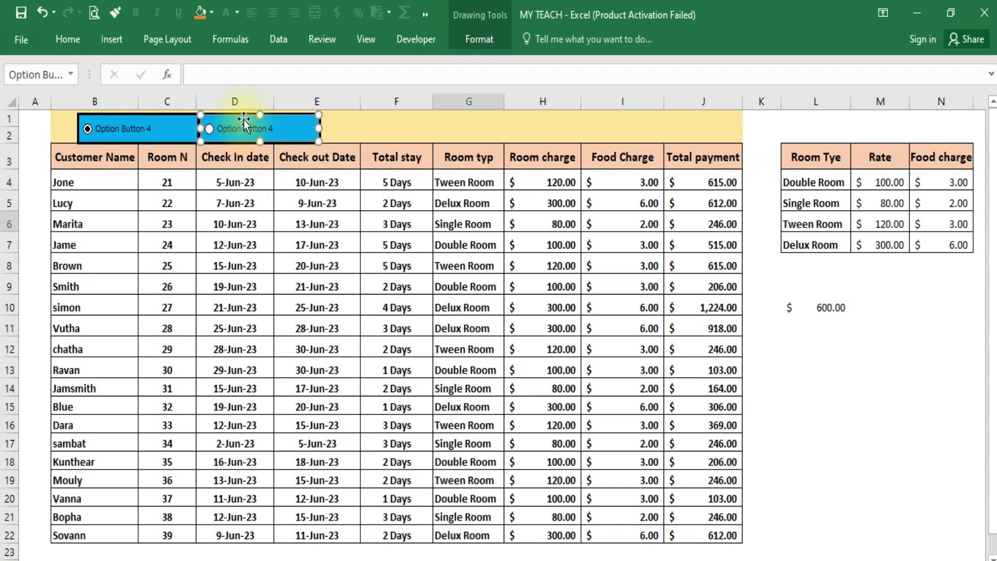
{"action": "left_click_drag", "start_coordinate": [243, 121], "coordinate": [244, 116]}
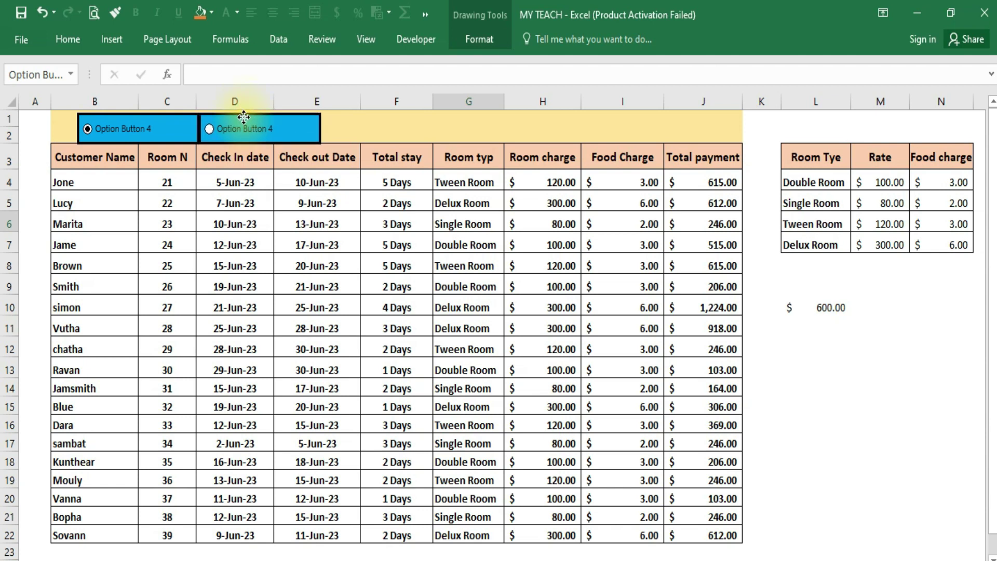
{"action": "left_click", "coordinate": [243, 116]}
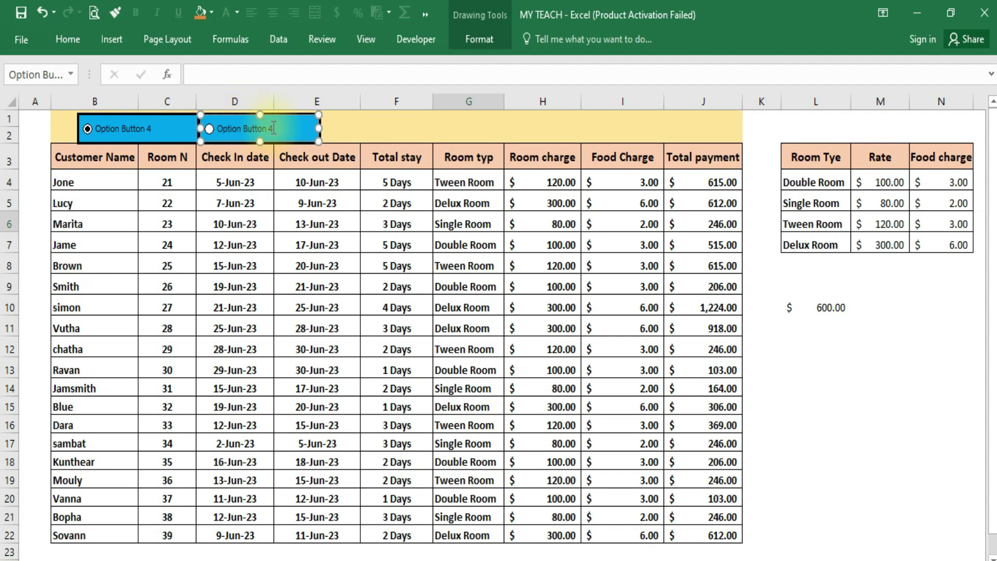
Step: Add third and fourth option buttons across columns E–F and G–H
{"action": "left_click_drag", "start_coordinate": [274, 129], "coordinate": [409, 126]}
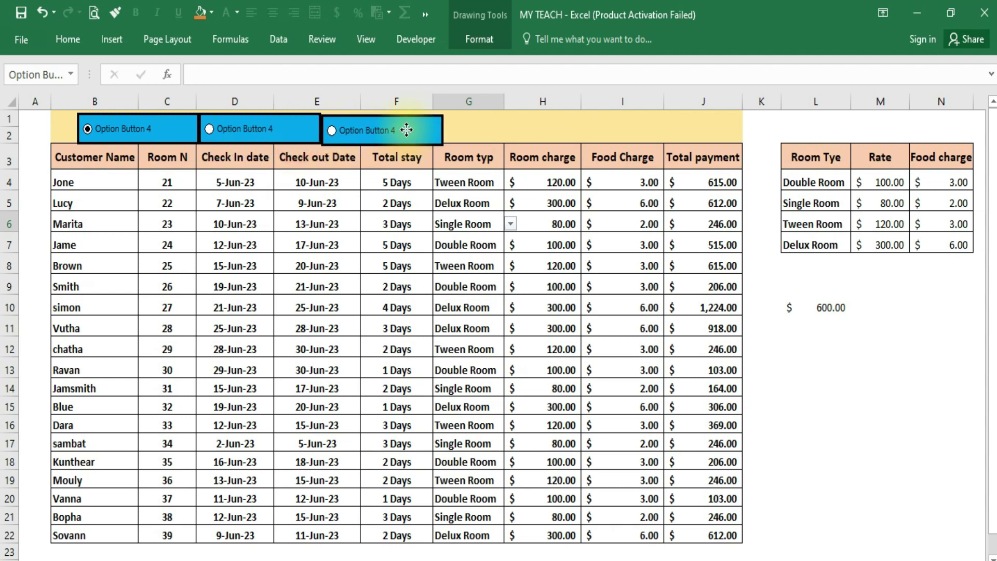
{"action": "left_click_drag", "start_coordinate": [409, 126], "coordinate": [405, 128]}
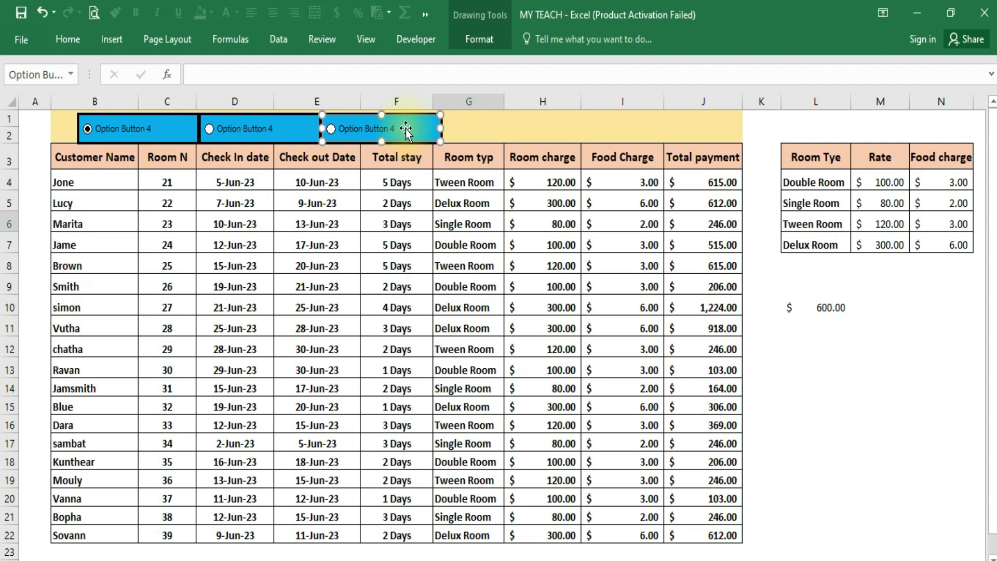
{"action": "key", "text": "ctrl+d"}
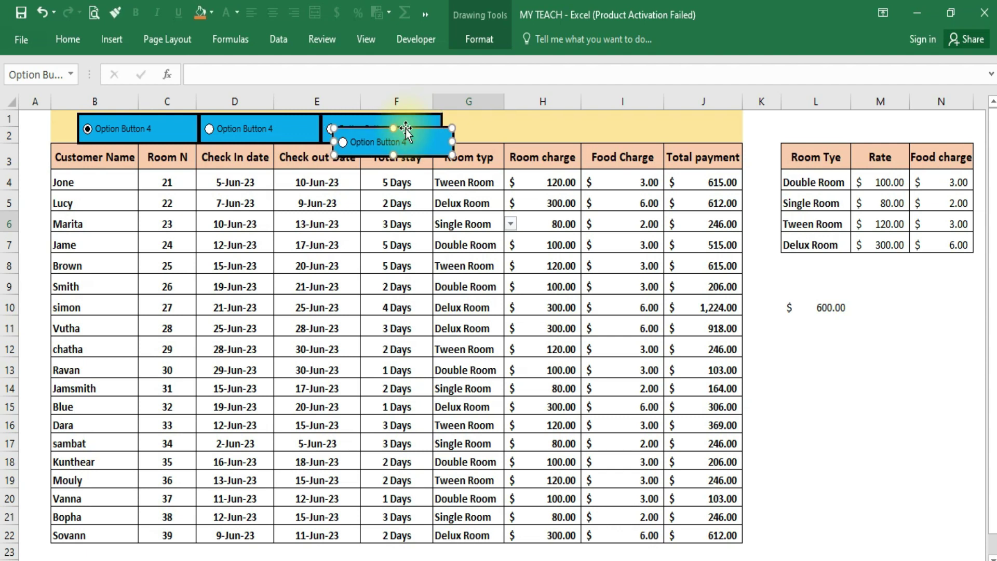
{"action": "left_click_drag", "start_coordinate": [405, 128], "coordinate": [521, 121]}
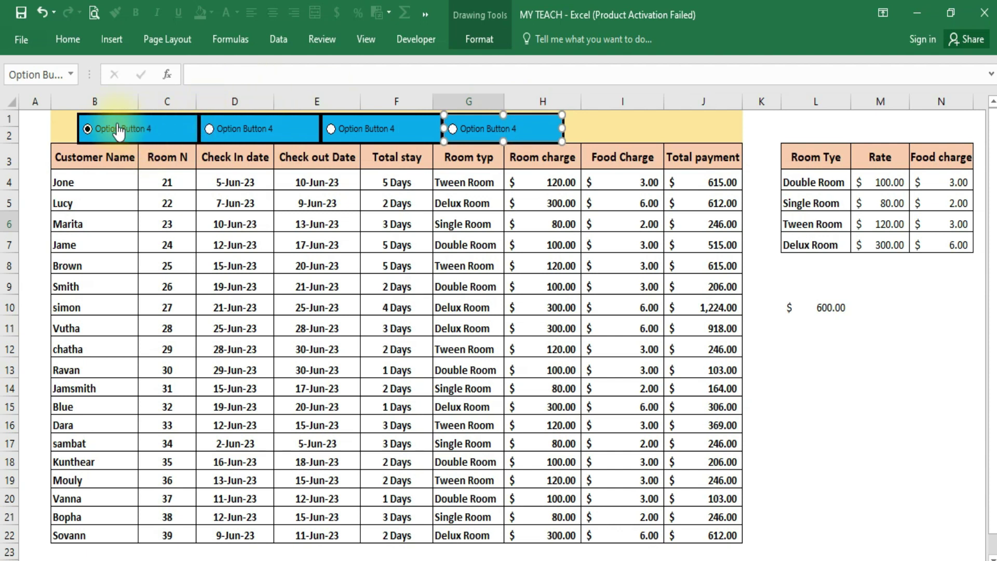
Step: Replace the first option button's default label with 'Double Room'
{"action": "left_click", "coordinate": [147, 134]}
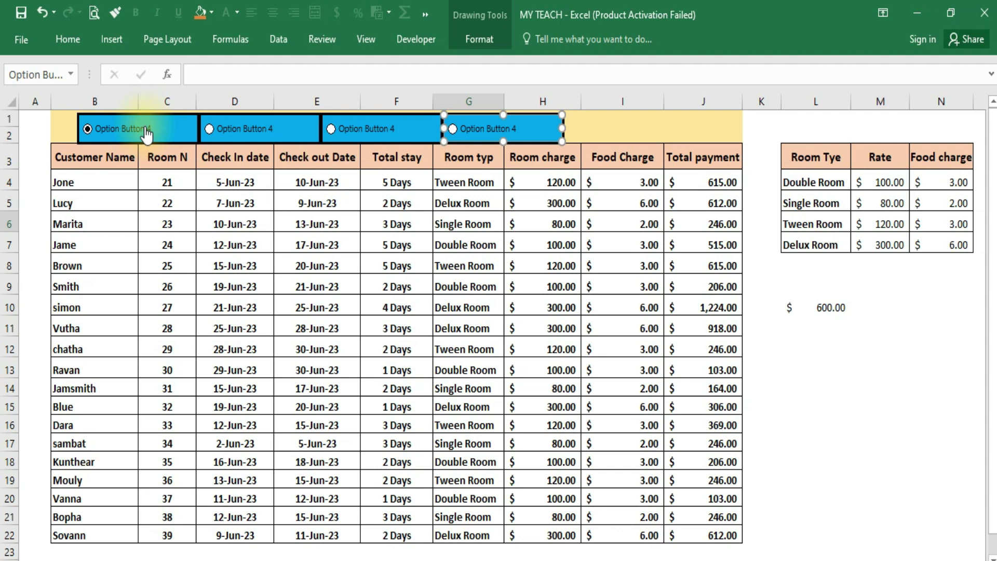
{"action": "right_click", "coordinate": [147, 134]}
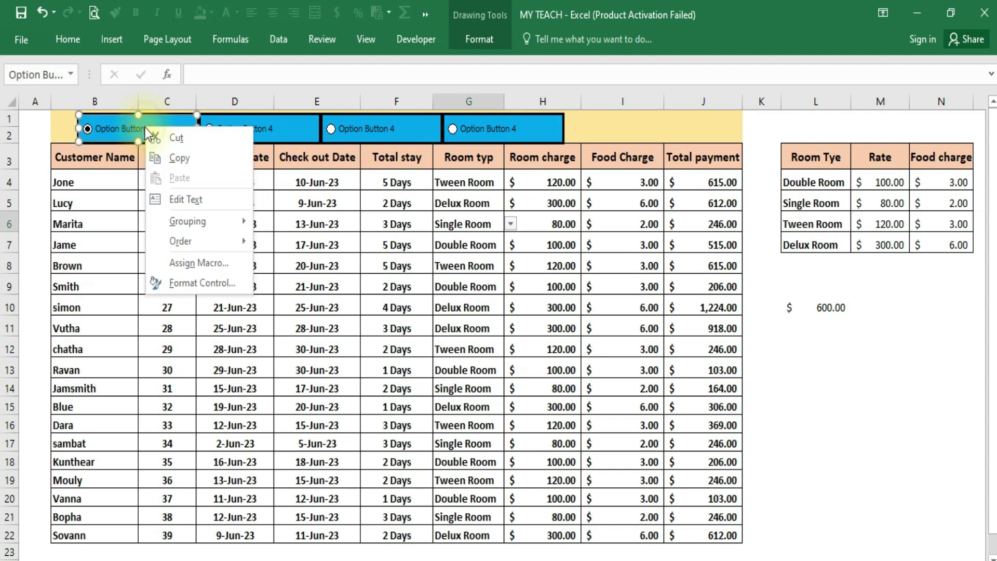
{"action": "left_click", "coordinate": [192, 202]}
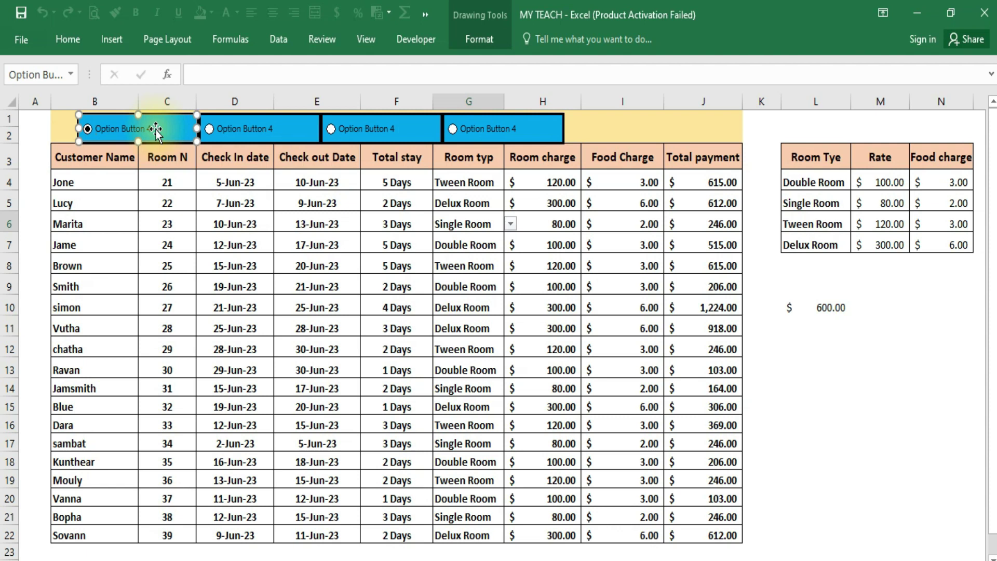
{"action": "left_click", "coordinate": [149, 126]}
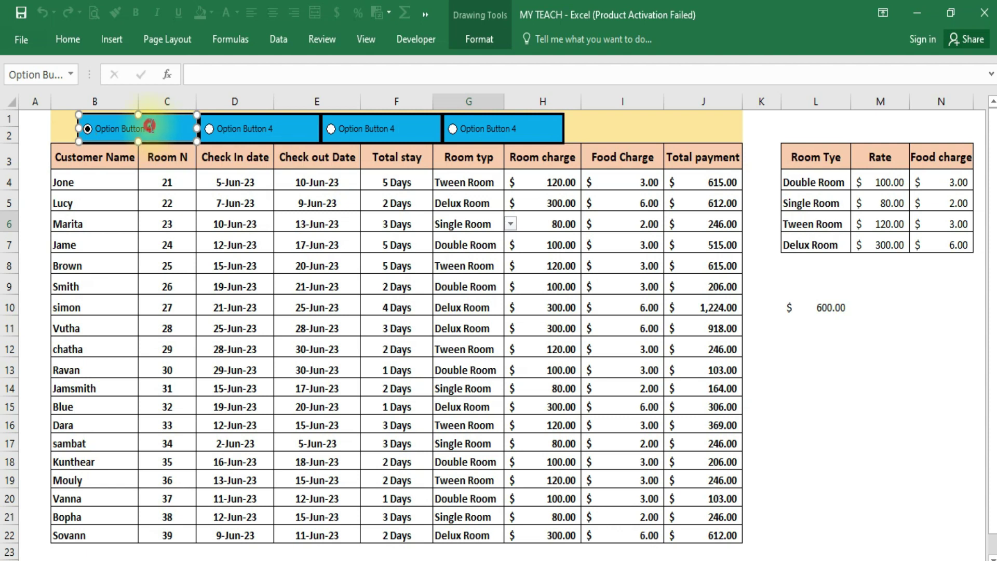
{"action": "key", "text": "BackSpace"}
{"action": "key", "text": "BackSpace"}
{"action": "key", "text": "BackSpace"}
{"action": "key", "text": "BackSpace"}
{"action": "key", "text": "BackSpace"}
{"action": "key", "text": "BackSpace"}
{"action": "key", "text": "BackSpace"}
{"action": "key", "text": "BackSpace"}
{"action": "key", "text": "BackSpace"}
{"action": "key", "text": "BackSpace"}
{"action": "key", "text": "BackSpace"}
{"action": "key", "text": "BackSpace"}
{"action": "type", "text": "D"}
{"action": "key", "text": "BackSpace"}
{"action": "type", "text": "D"}
{"action": "type", "text": "ouble"}
{"action": "type", "text": " Room"}
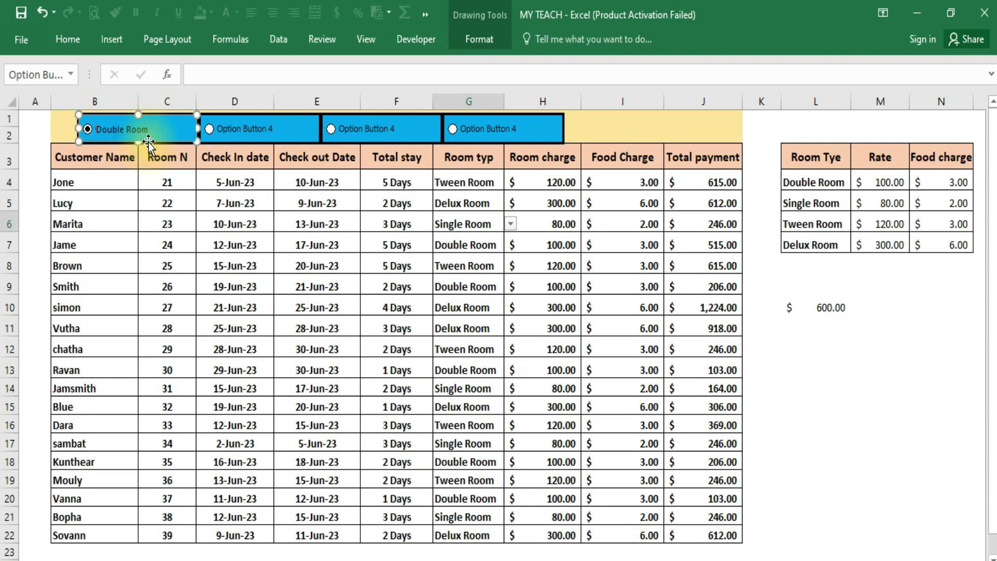
Step: Relabel the second option button as 'Single Room'
{"action": "left_click", "coordinate": [277, 131]}
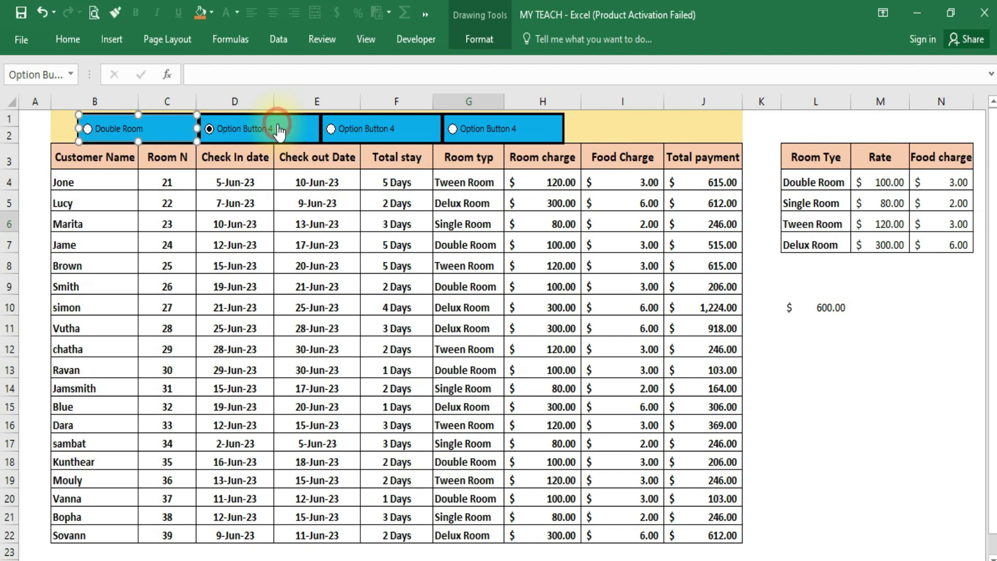
{"action": "right_click", "coordinate": [246, 133]}
{"action": "left_click", "coordinate": [289, 207]}
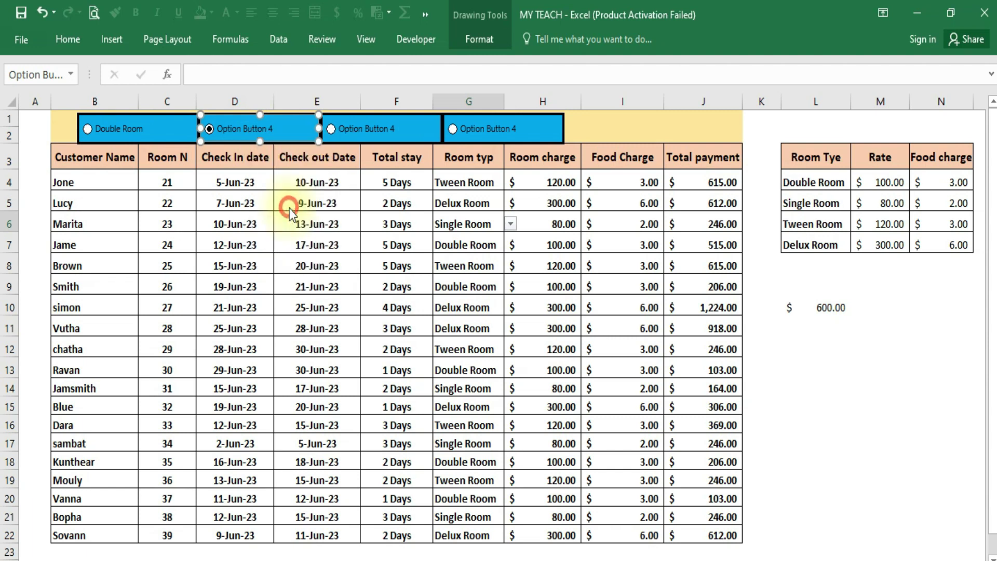
{"action": "left_click", "coordinate": [272, 126]}
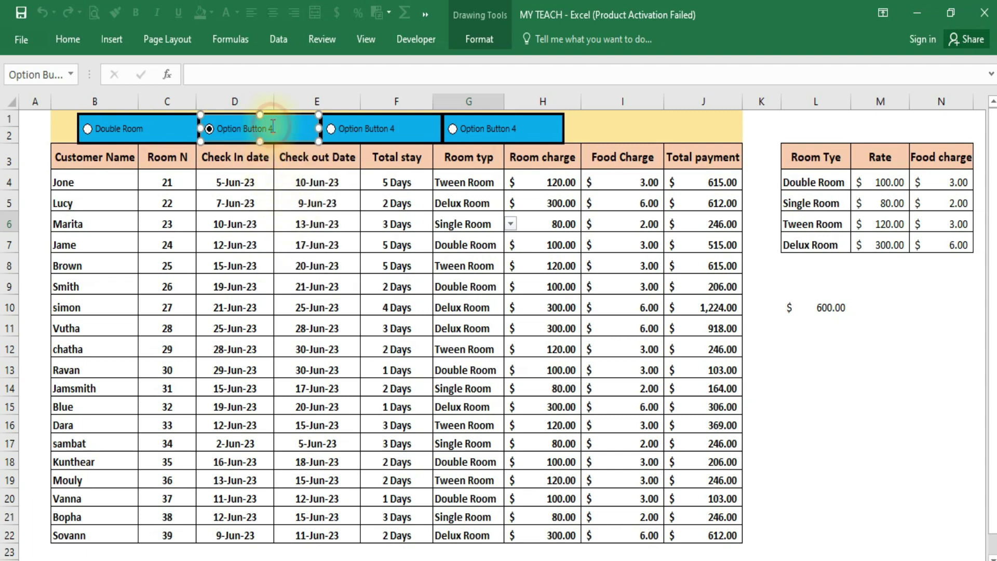
{"action": "key", "text": "BackSpace"}
{"action": "key", "text": "BackSpace"}
{"action": "key", "text": "BackSpace"}
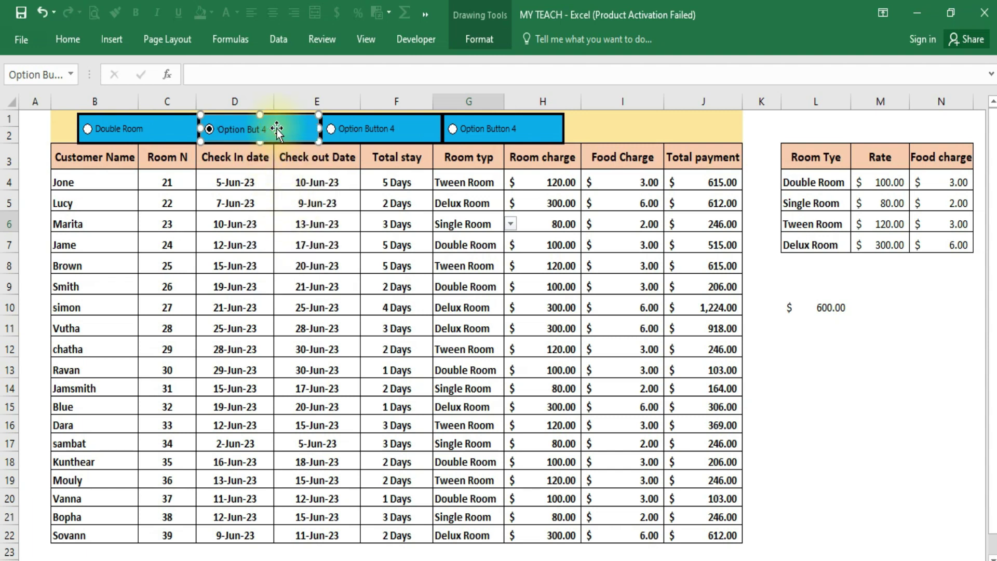
{"action": "key", "text": "BackSpace"}
{"action": "key", "text": "BackSpace"}
{"action": "key", "text": "BackSpace"}
{"action": "key", "text": "BackSpace"}
{"action": "key", "text": "BackSpace"}
{"action": "key", "text": "BackSpace"}
Step: Relabel the third option button as 'Tween Room'
{"action": "left_click", "coordinate": [395, 134]}
{"action": "right_click", "coordinate": [395, 132]}
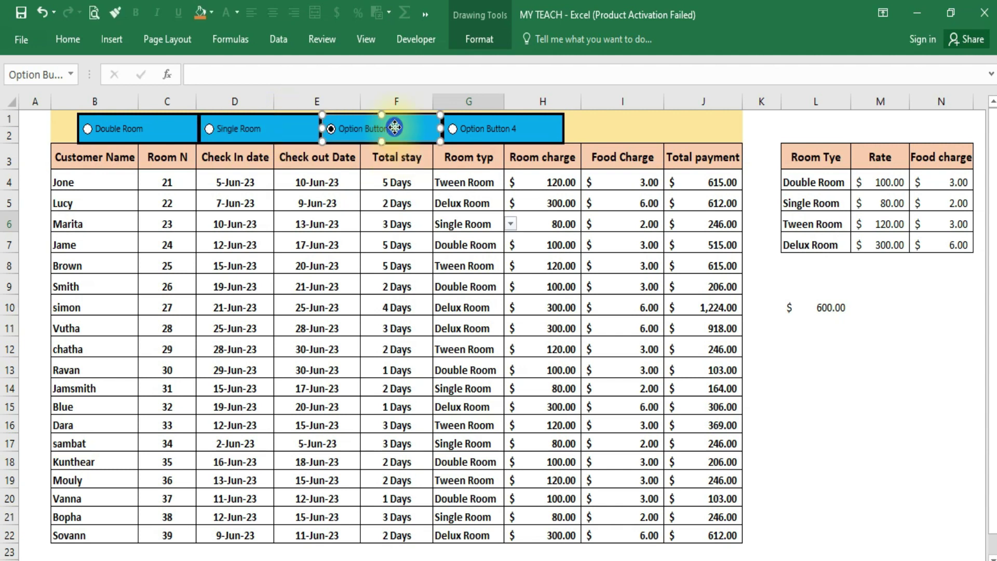
{"action": "left_click", "coordinate": [435, 202]}
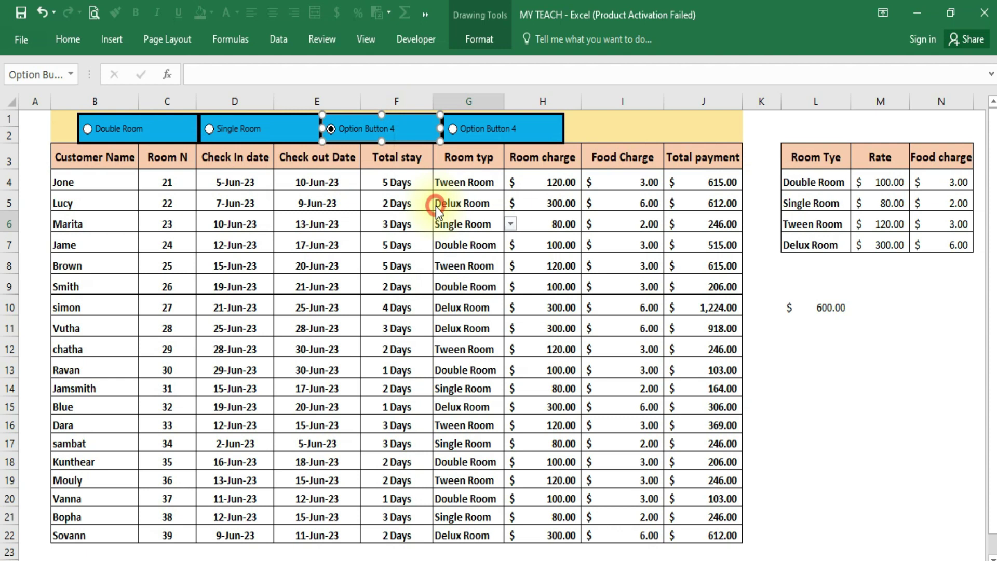
{"action": "left_click", "coordinate": [394, 127]}
{"action": "key", "text": "BackSpace"}
{"action": "key", "text": "BackSpace"}
{"action": "key", "text": "BackSpace"}
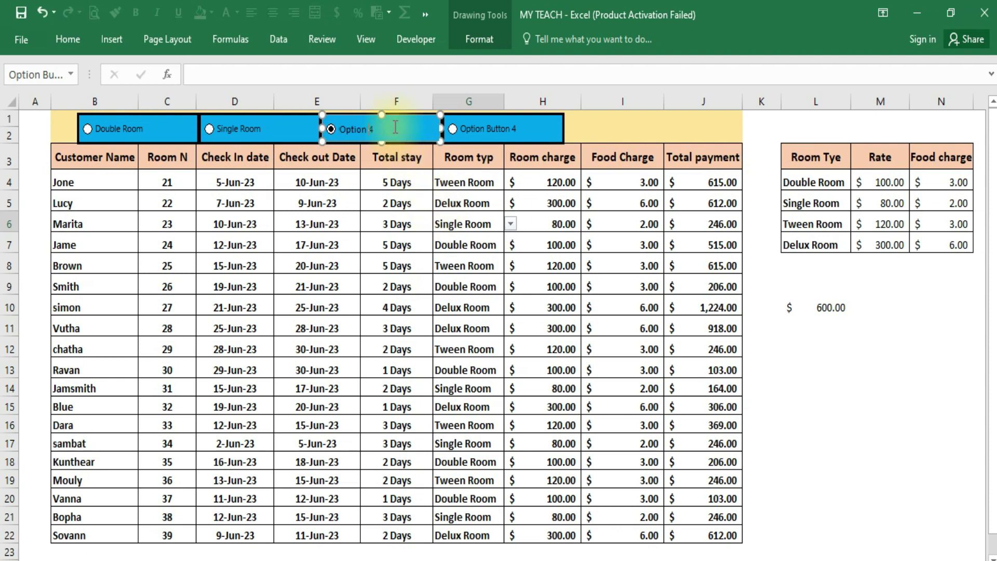
{"action": "key", "text": "BackSpace"}
{"action": "key", "text": "BackSpace"}
{"action": "key", "text": "BackSpace"}
{"action": "key", "text": "BackSpace"}
{"action": "key", "text": "BackSpace"}
{"action": "key", "text": "Delete"}
{"action": "type", "text": "een"}
{"action": "key", "text": "BackSpace"}
{"action": "key", "text": "BackSpace"}
{"action": "type", "text": "om"}
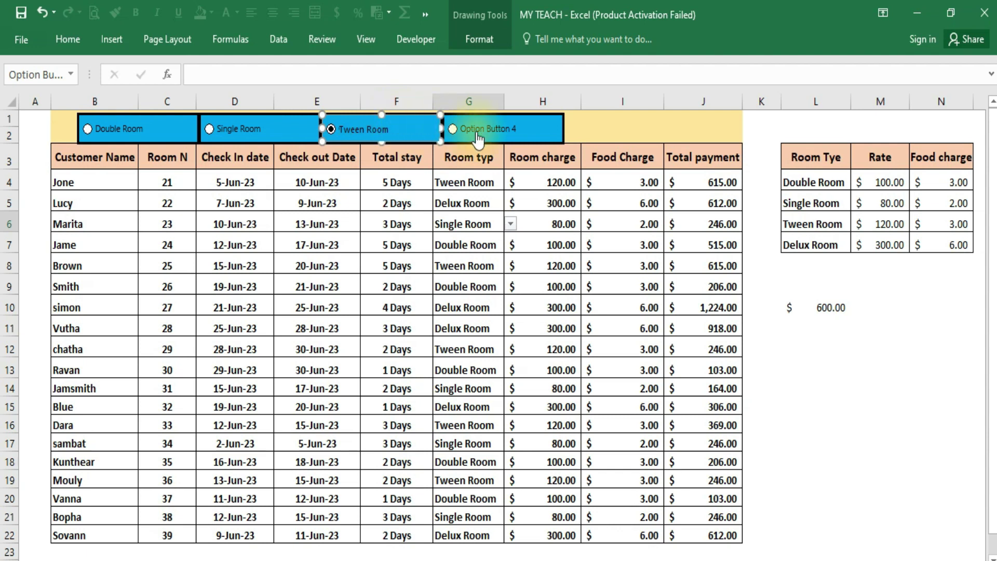
Step: Relabel the fourth option button as 'Delux Room'
{"action": "left_click", "coordinate": [525, 132]}
{"action": "right_click", "coordinate": [503, 123]}
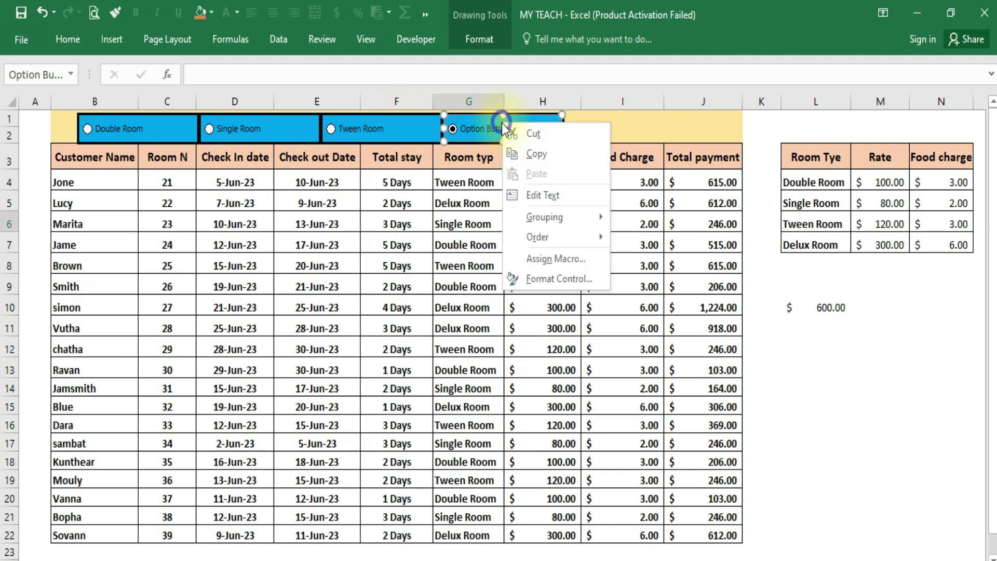
{"action": "left_click", "coordinate": [552, 200]}
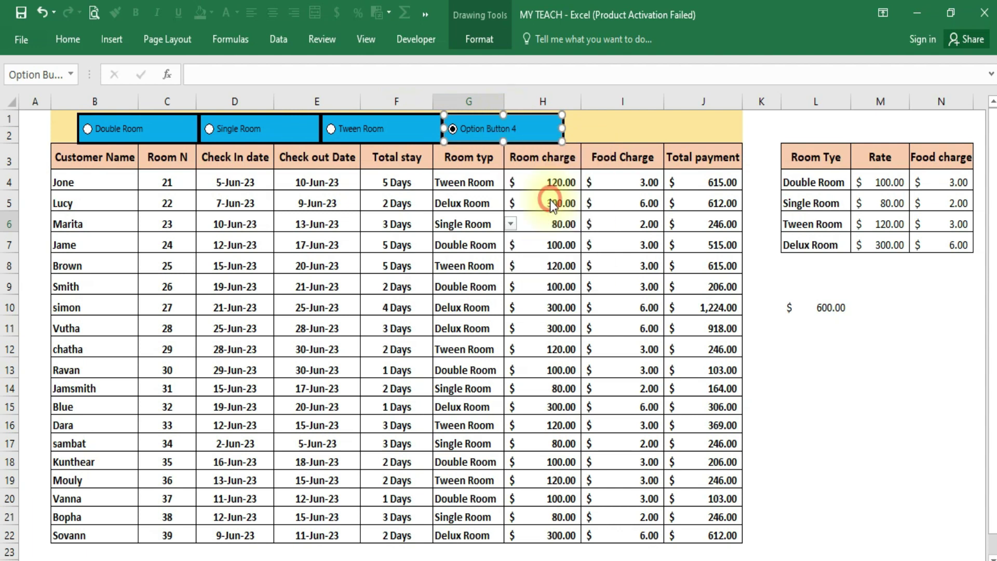
{"action": "left_click", "coordinate": [510, 128]}
{"action": "key", "text": "BackSpace"}
{"action": "key", "text": "BackSpace"}
{"action": "key", "text": "BackSpace"}
{"action": "key", "text": "BackSpace"}
{"action": "key", "text": "BackSpace"}
{"action": "key", "text": "BackSpace"}
{"action": "key", "text": "BackSpace"}
{"action": "left_click", "coordinate": [508, 128]}
{"action": "key", "text": "BackSpace"}
{"action": "key", "text": "BackSpace"}
{"action": "key", "text": "BackSpace"}
{"action": "type", "text": "Delux"}
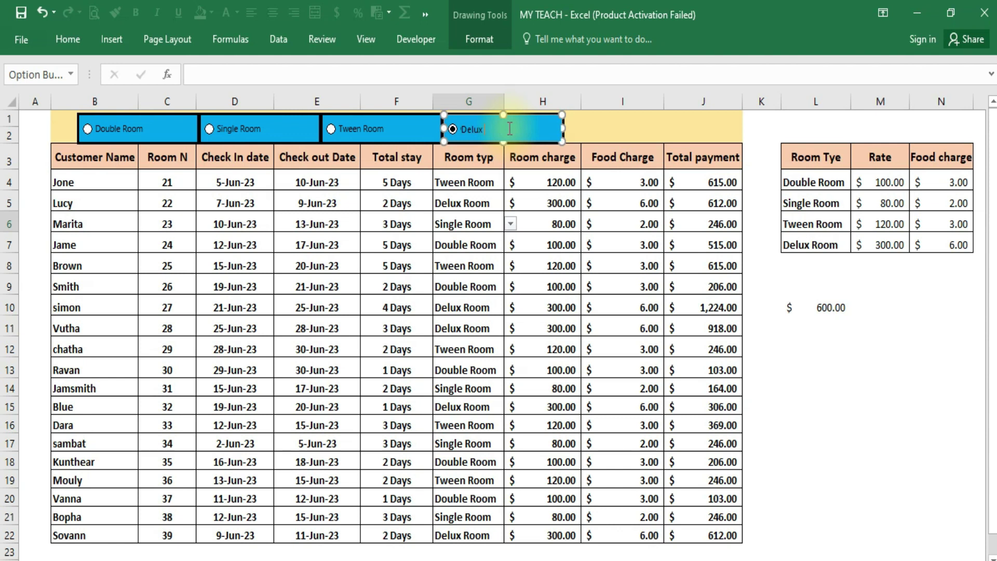
{"action": "type", "text": "Room"}
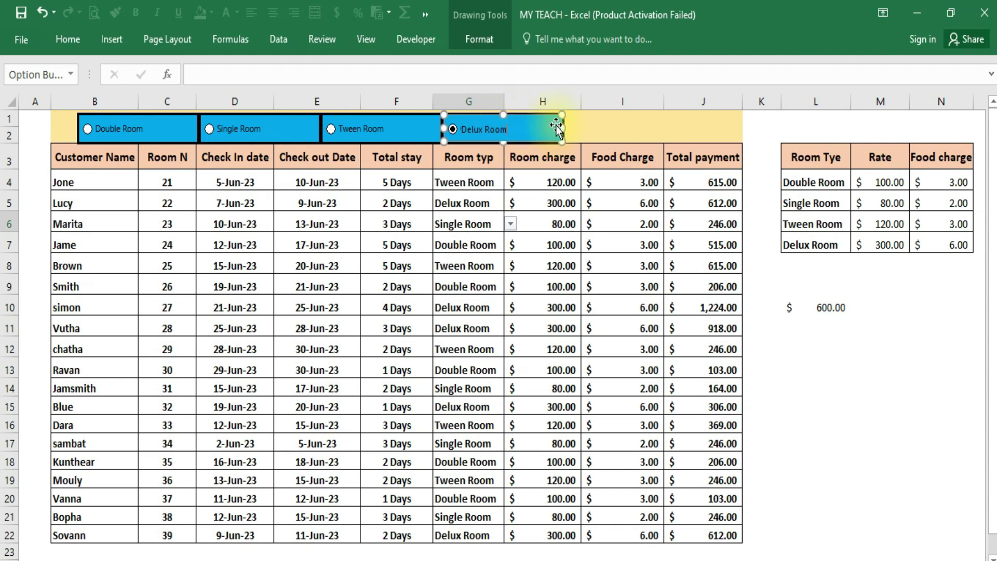
{"action": "left_click", "coordinate": [638, 127]}
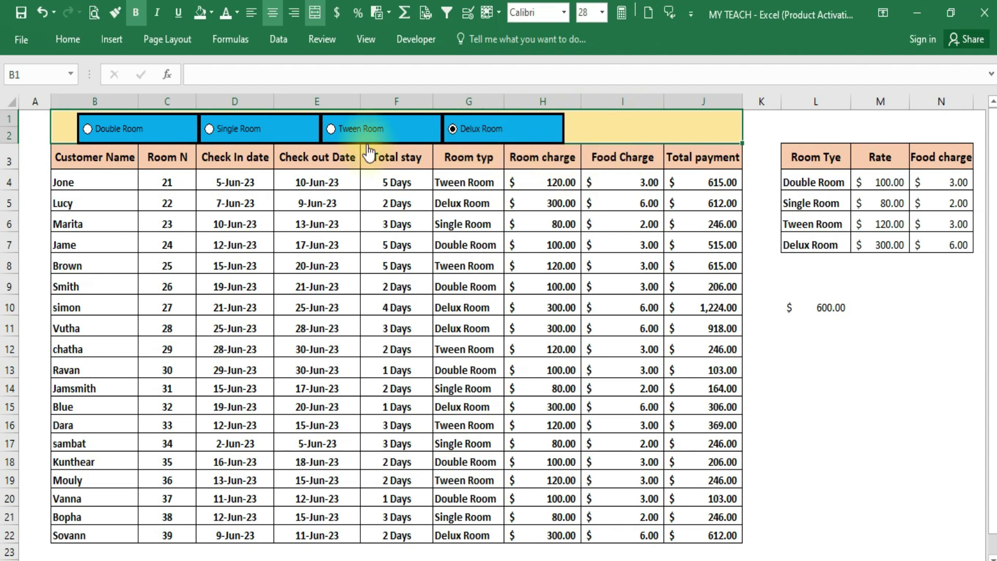
Step: Try the Single and Tween Room options and select cells A1, B4 and B5
{"action": "left_click", "coordinate": [210, 129]}
{"action": "left_click", "coordinate": [331, 129]}
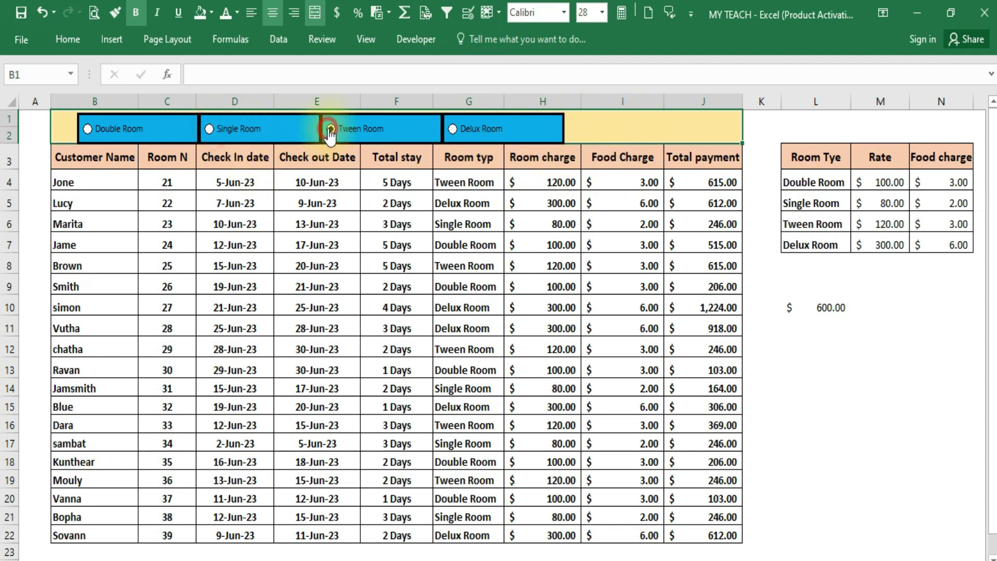
{"action": "left_click", "coordinate": [210, 129]}
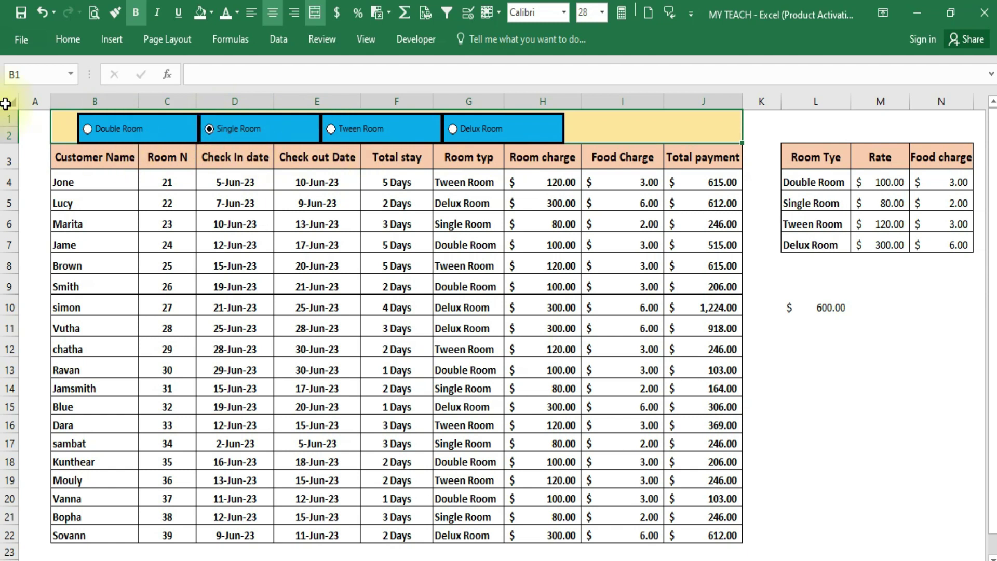
{"action": "left_click", "coordinate": [31, 124]}
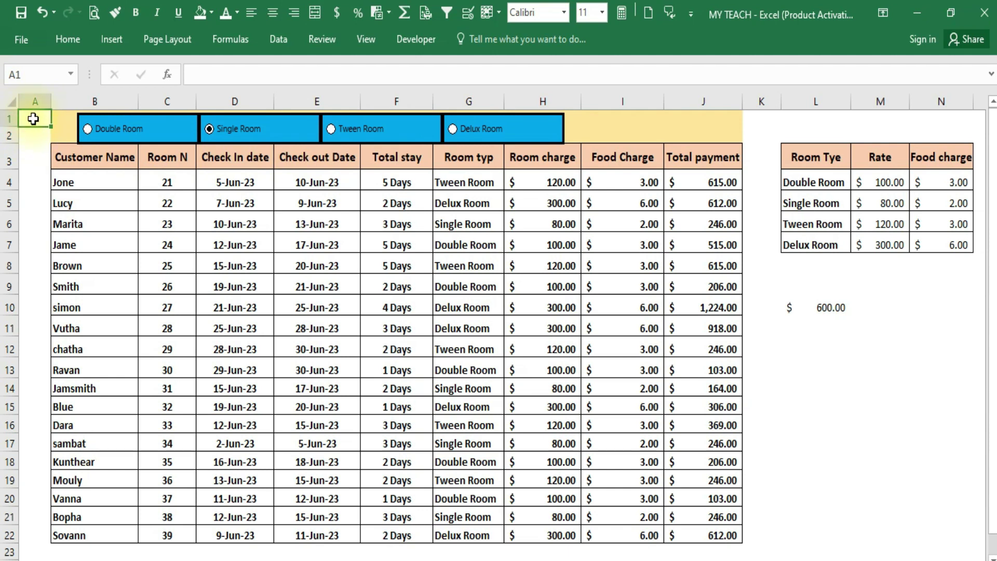
{"action": "right_click", "coordinate": [154, 132]}
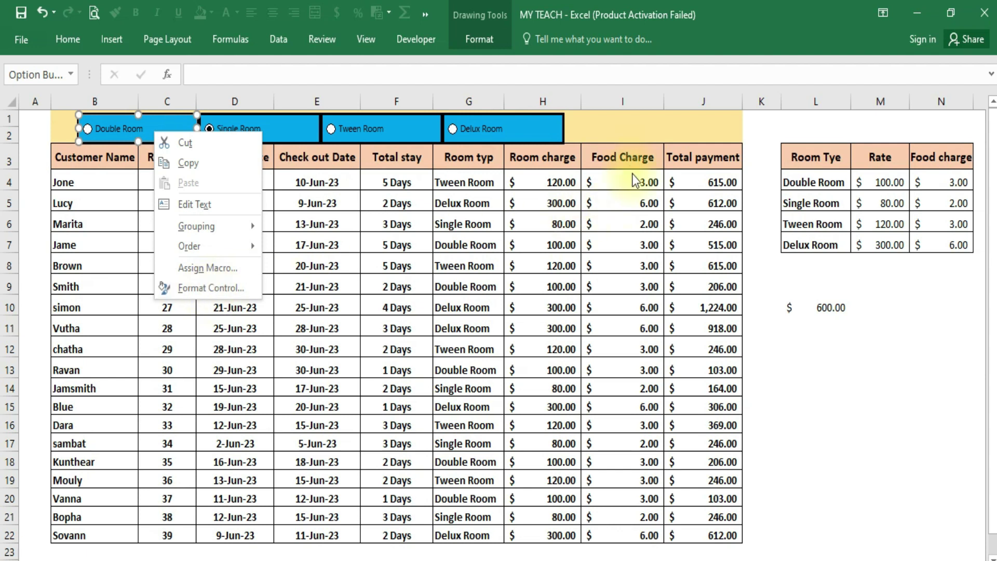
{"action": "left_click", "coordinate": [605, 271]}
{"action": "left_click", "coordinate": [331, 234]}
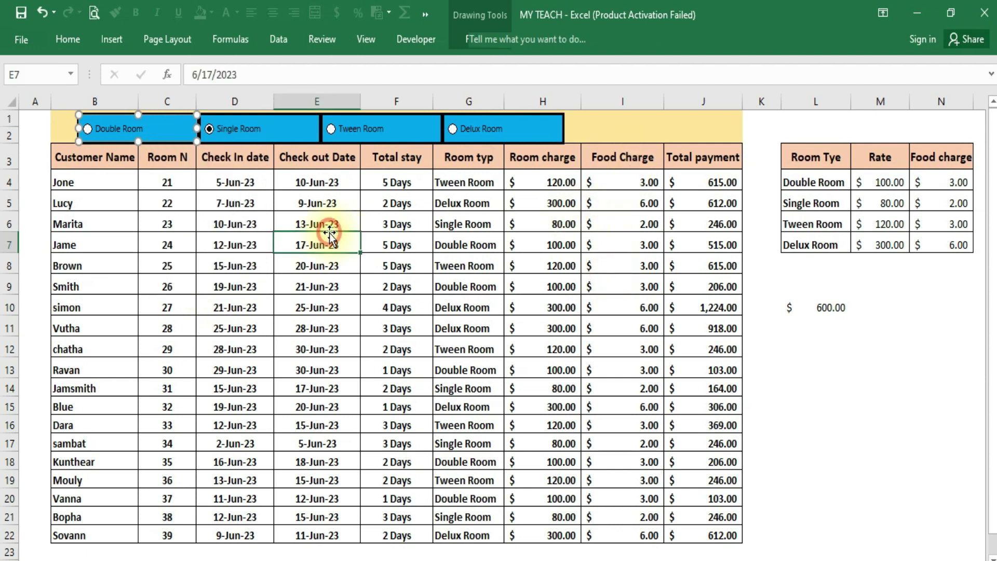
{"action": "left_click", "coordinate": [31, 118]}
{"action": "left_click", "coordinate": [126, 202]}
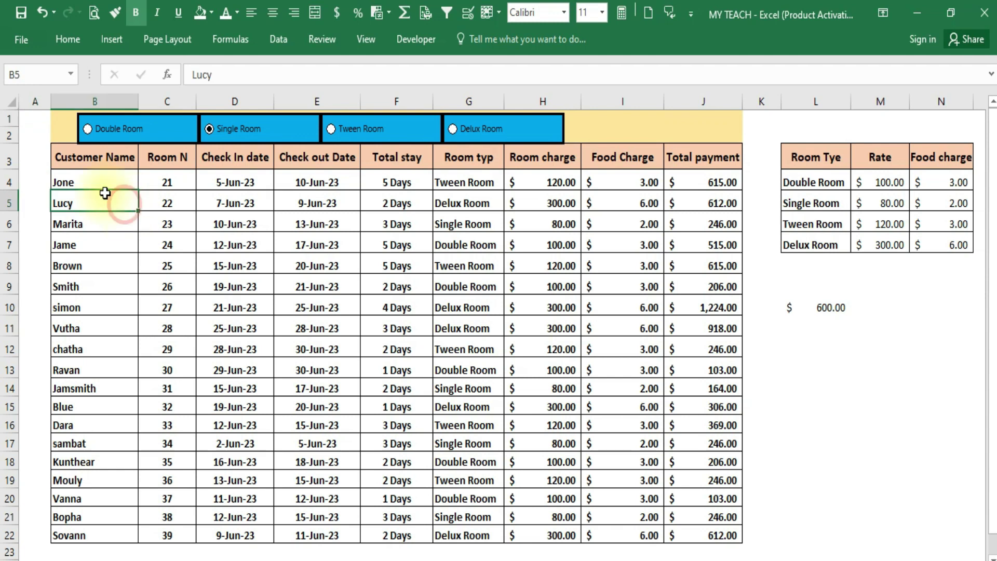
{"action": "left_click", "coordinate": [31, 136]}
{"action": "left_click", "coordinate": [35, 181]}
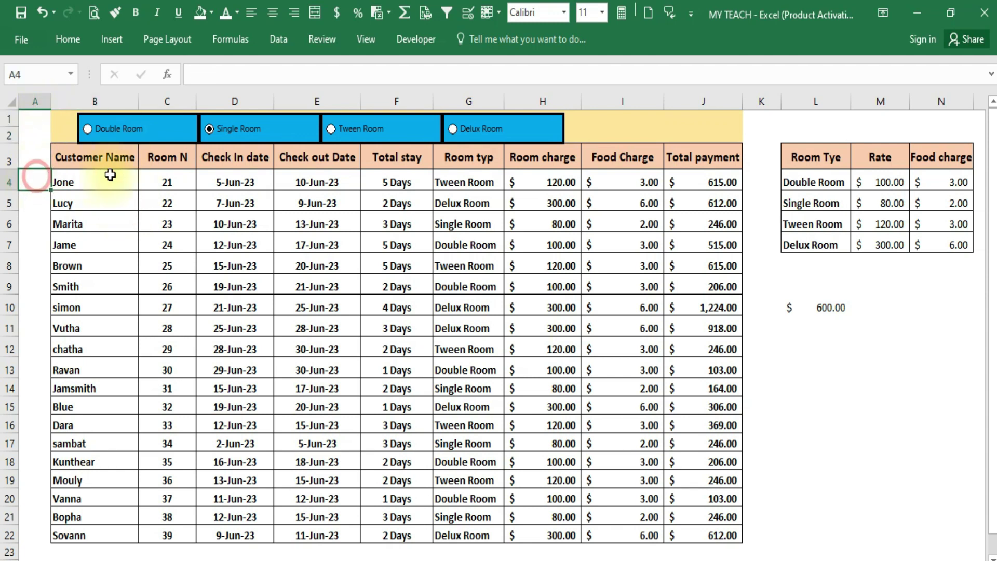
{"action": "left_click", "coordinate": [96, 187]}
Step: Choose Double Room and open Format Control for its option button
{"action": "left_click", "coordinate": [135, 127]}
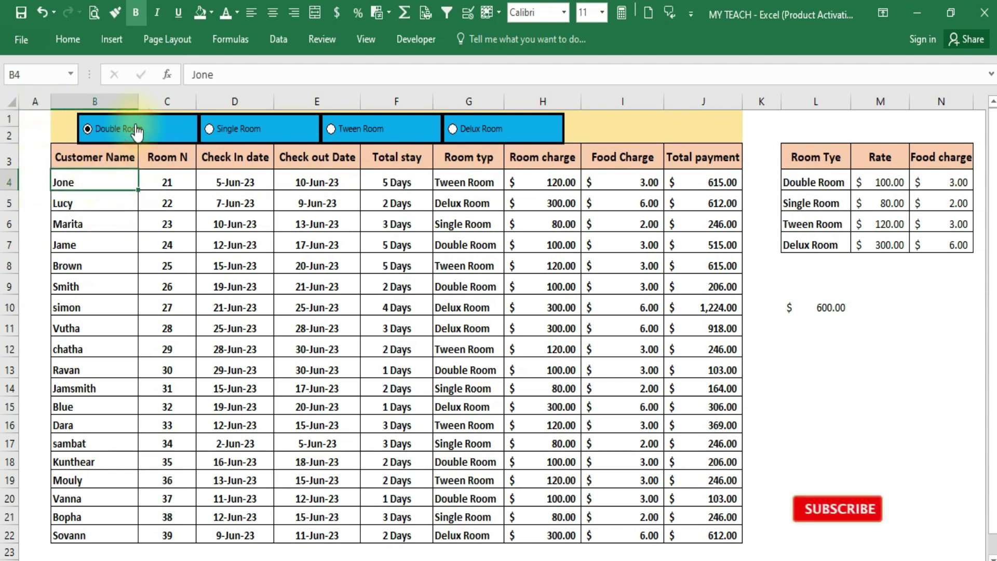
{"action": "right_click", "coordinate": [136, 130]}
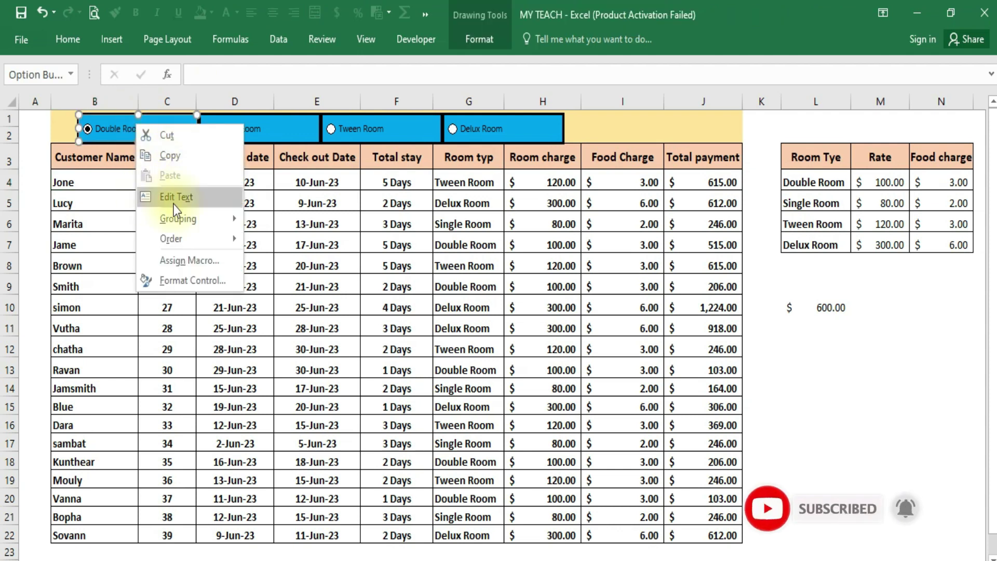
{"action": "left_click", "coordinate": [187, 282]}
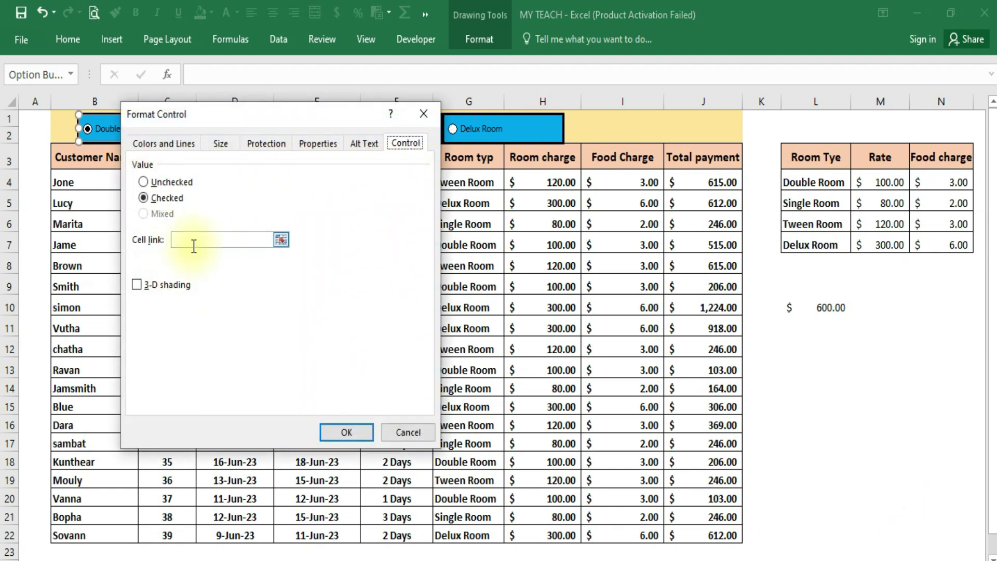
Step: Set the option button's cell link to $A$1 and confirm
{"action": "left_click", "coordinate": [200, 239]}
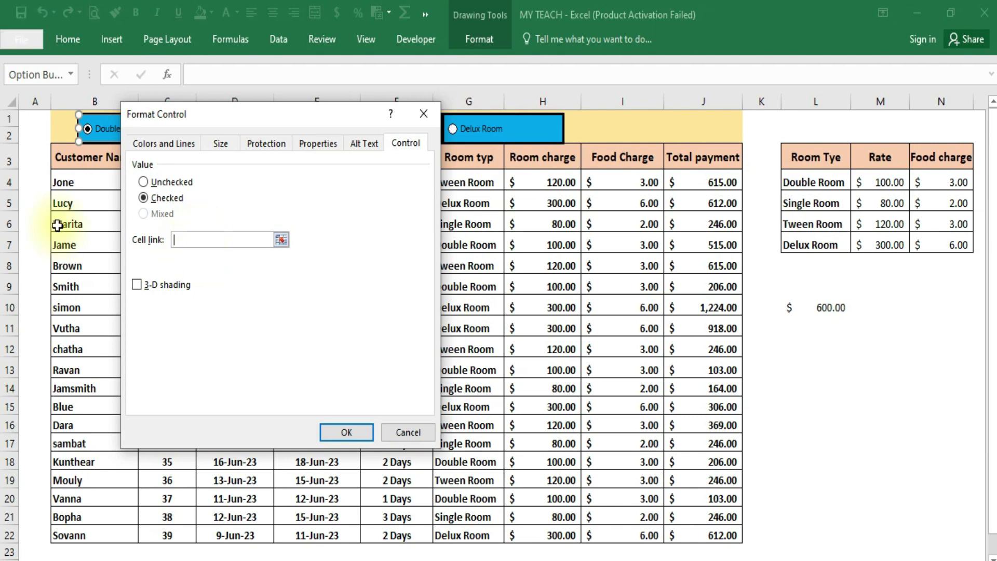
{"action": "left_click", "coordinate": [34, 122]}
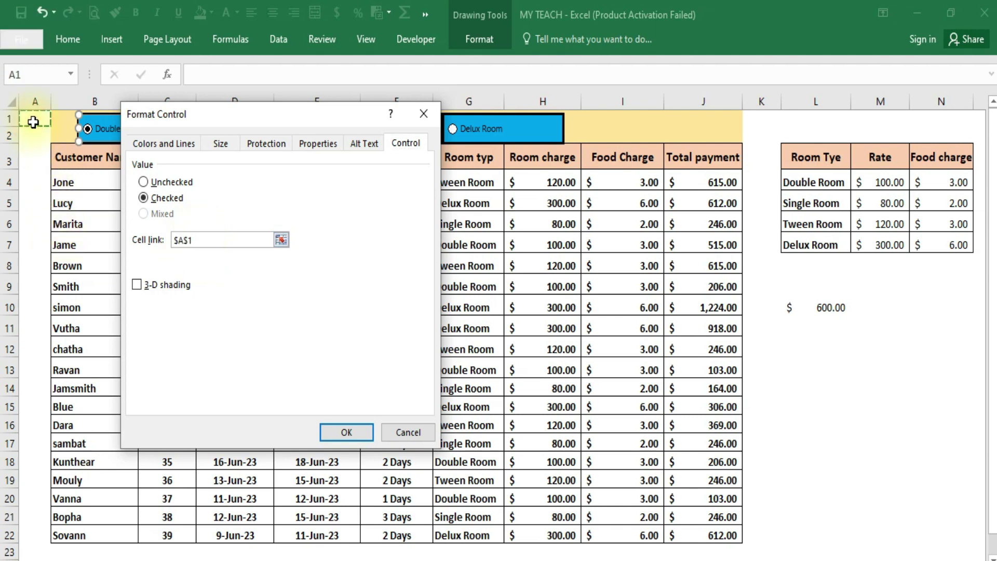
{"action": "left_click", "coordinate": [340, 432]}
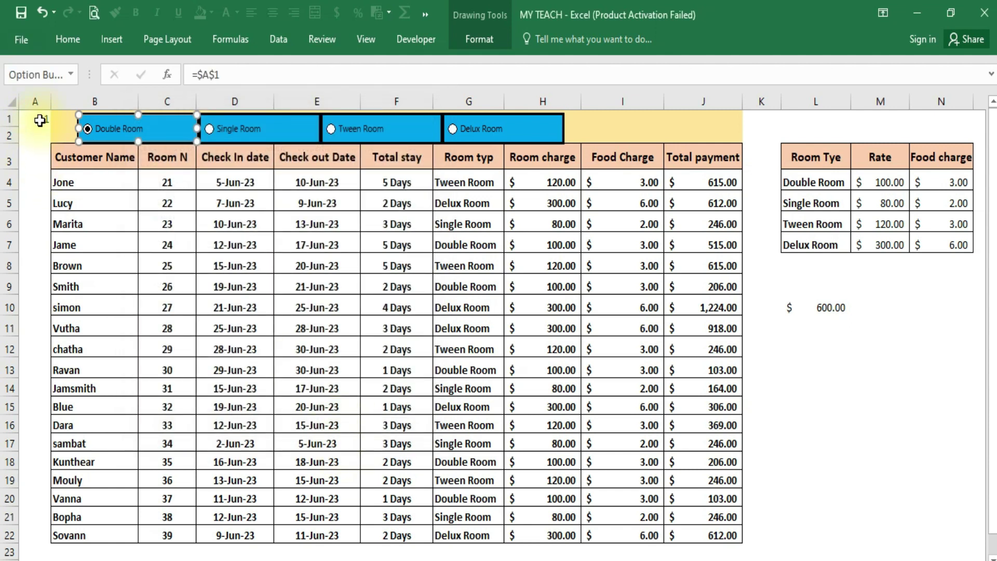
{"action": "left_click", "coordinate": [35, 119]}
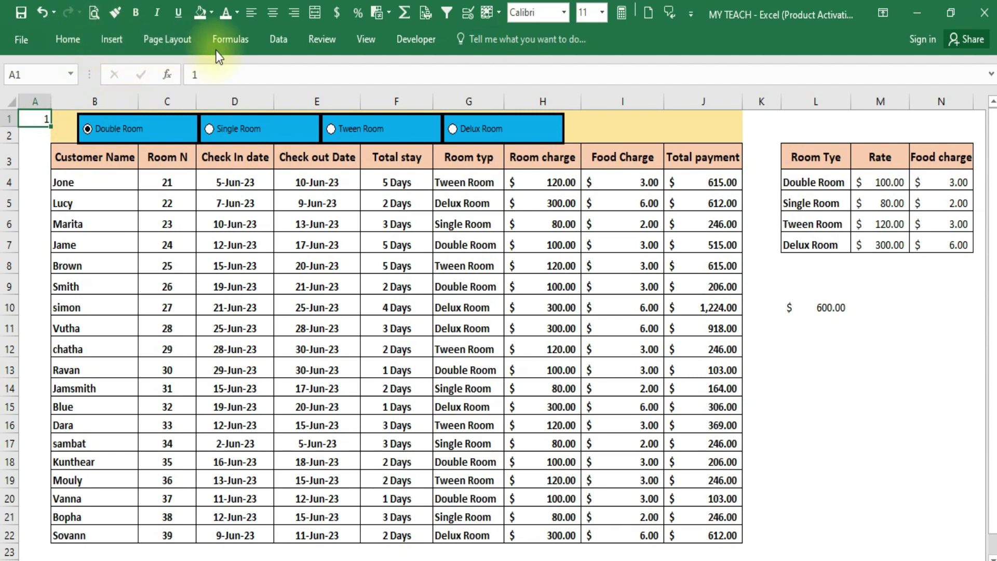
Step: Centre A1, then cycle Single, Tween and Delux Room, ending on Single Room (2)
{"action": "left_click", "coordinate": [267, 17]}
{"action": "left_click", "coordinate": [112, 200]}
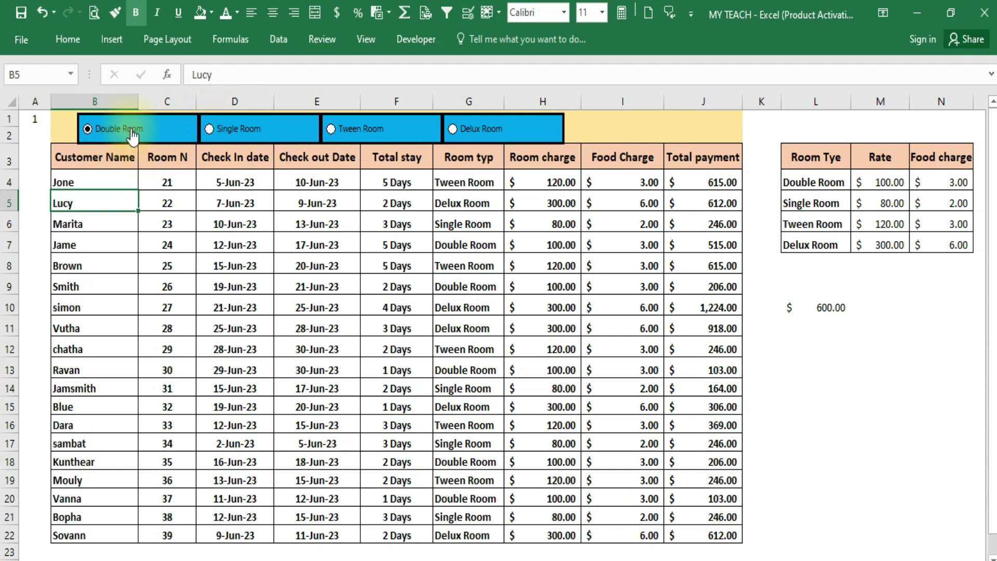
{"action": "left_click", "coordinate": [208, 130]}
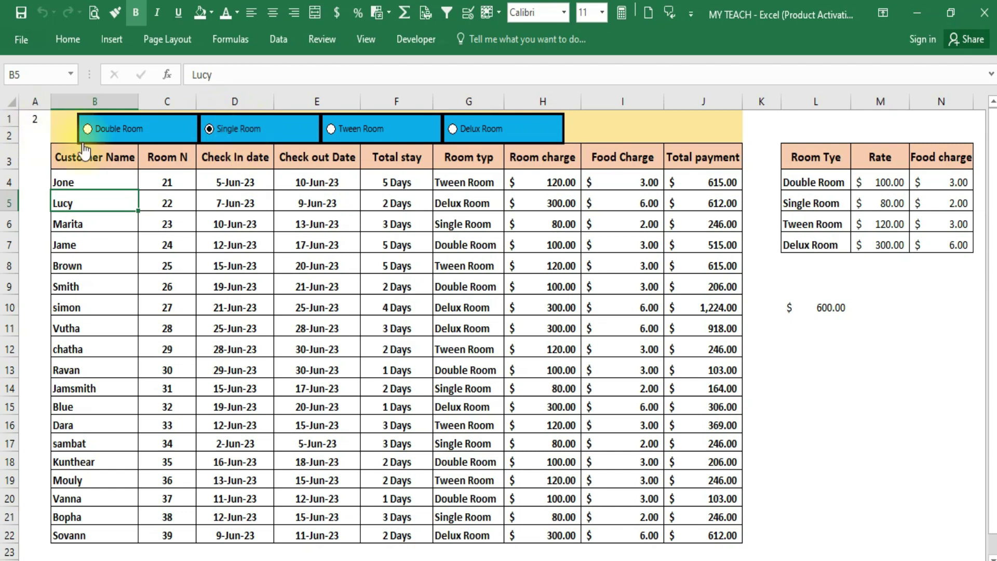
{"action": "left_click", "coordinate": [333, 129]}
{"action": "left_click", "coordinate": [451, 128]}
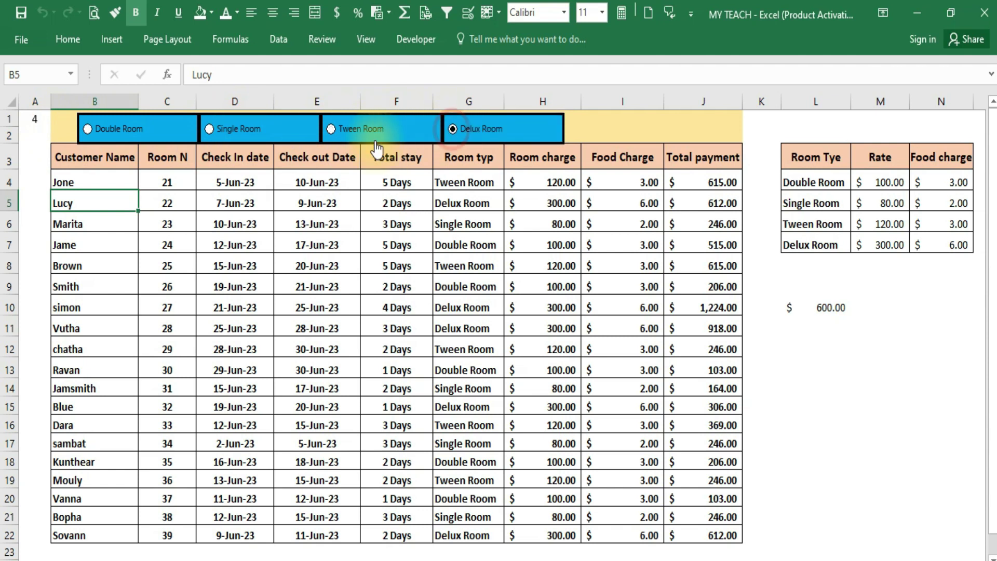
{"action": "left_click", "coordinate": [332, 128]}
{"action": "left_click", "coordinate": [208, 129]}
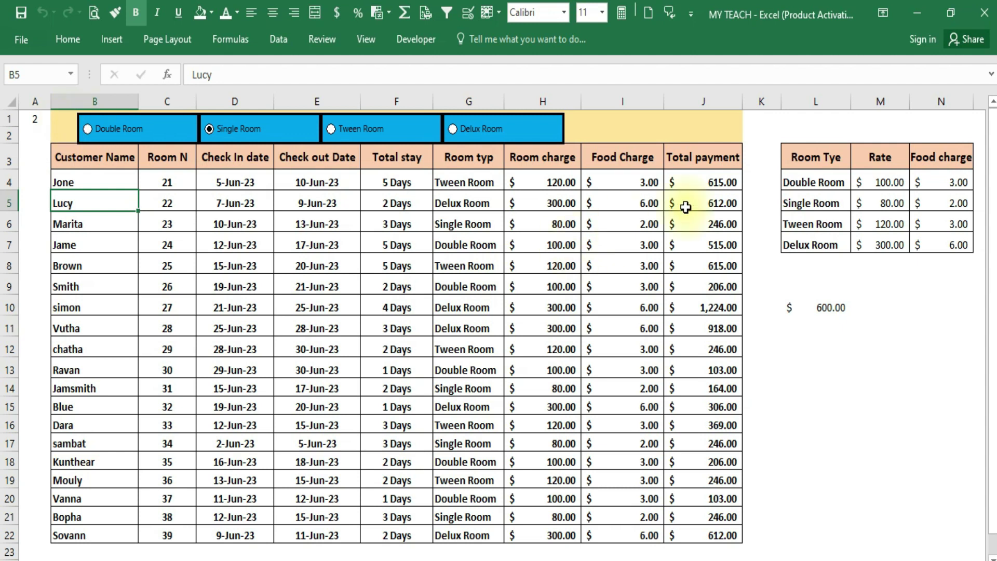
{"action": "left_click", "coordinate": [626, 130]}
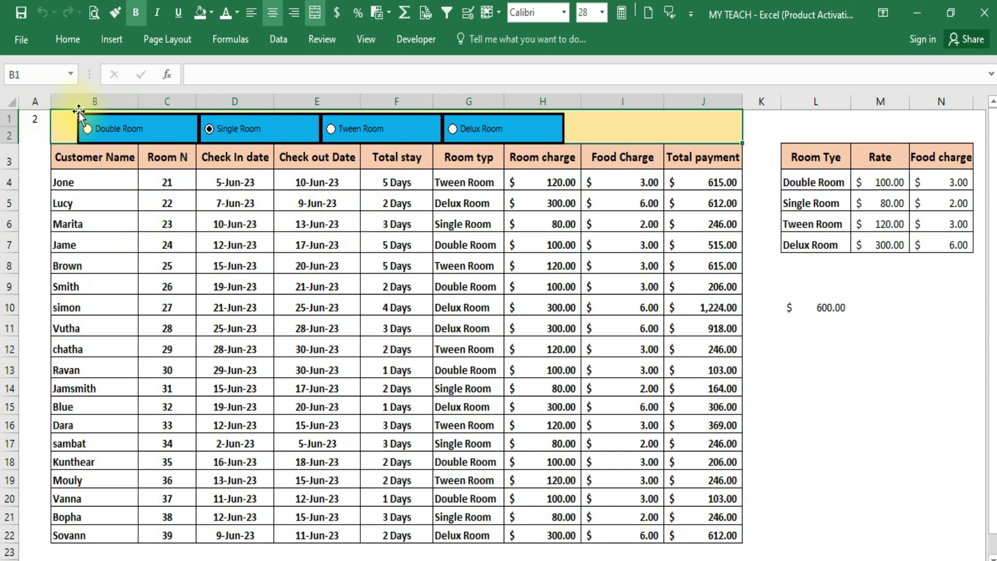
Step: Insert cells at B1:J2 with Shift cells down, pushing buttons and table two rows lower
{"action": "left_click", "coordinate": [11, 119]}
{"action": "left_click", "coordinate": [59, 118]}
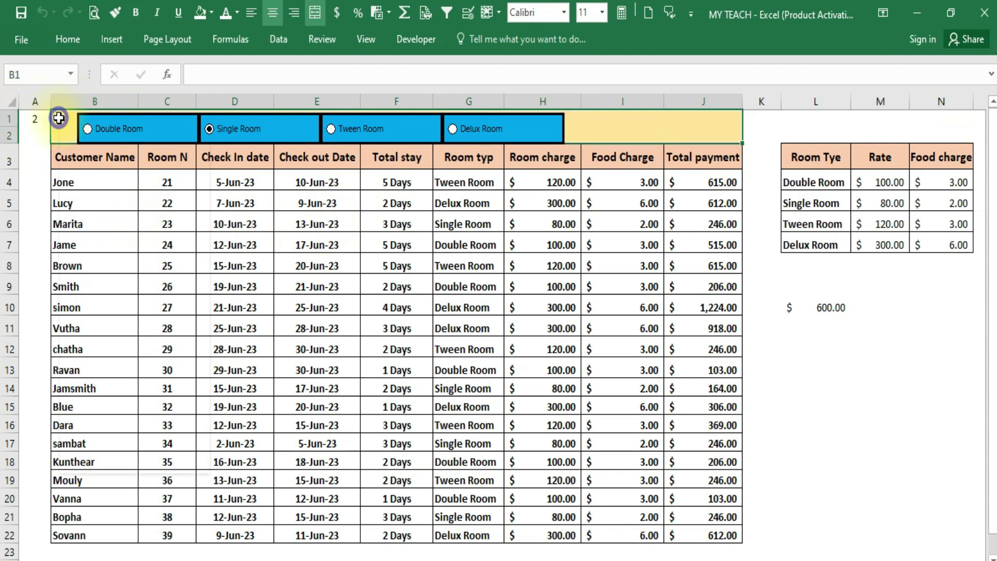
{"action": "right_click", "coordinate": [60, 118]}
{"action": "left_click", "coordinate": [99, 261]}
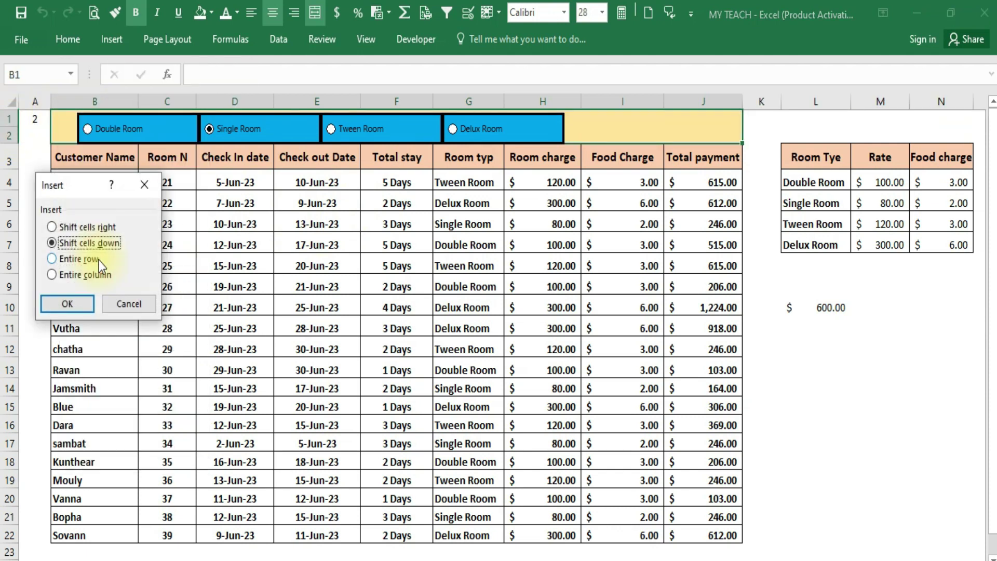
{"action": "left_click", "coordinate": [67, 304]}
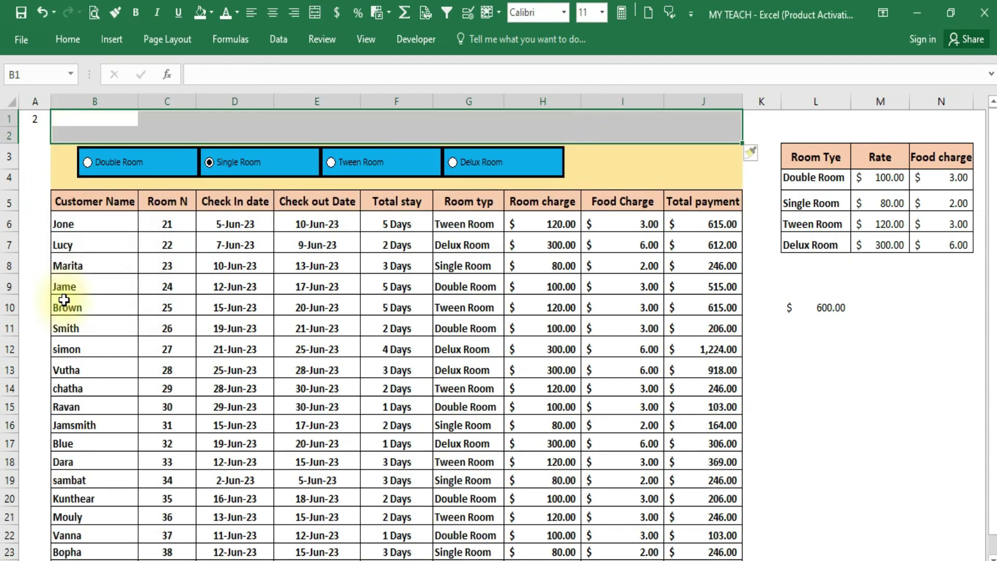
{"action": "left_click", "coordinate": [103, 120]}
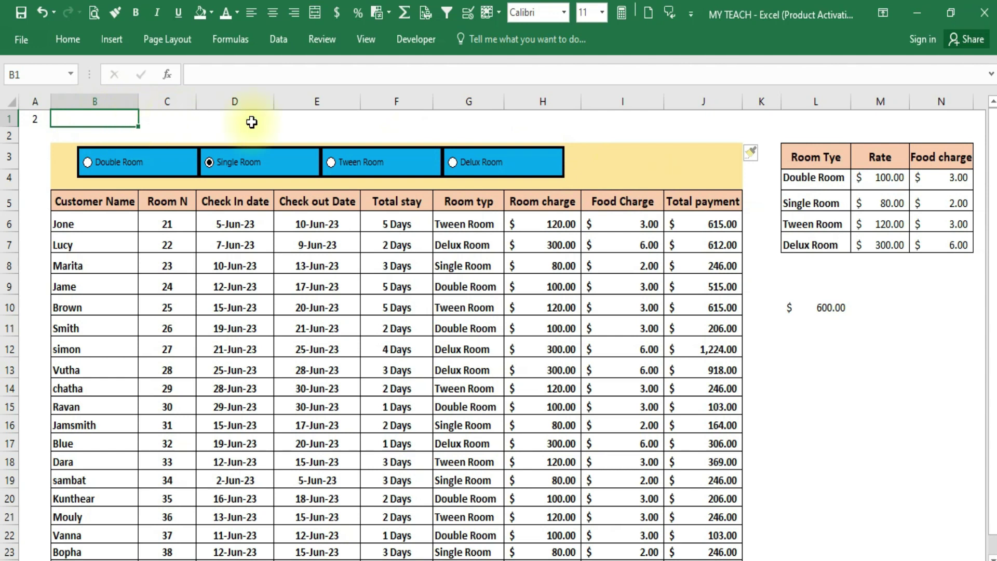
Step: In B1 begin =CHOOSE(A1,"Double Room", using A1 as the index
{"action": "type", "text": "="}
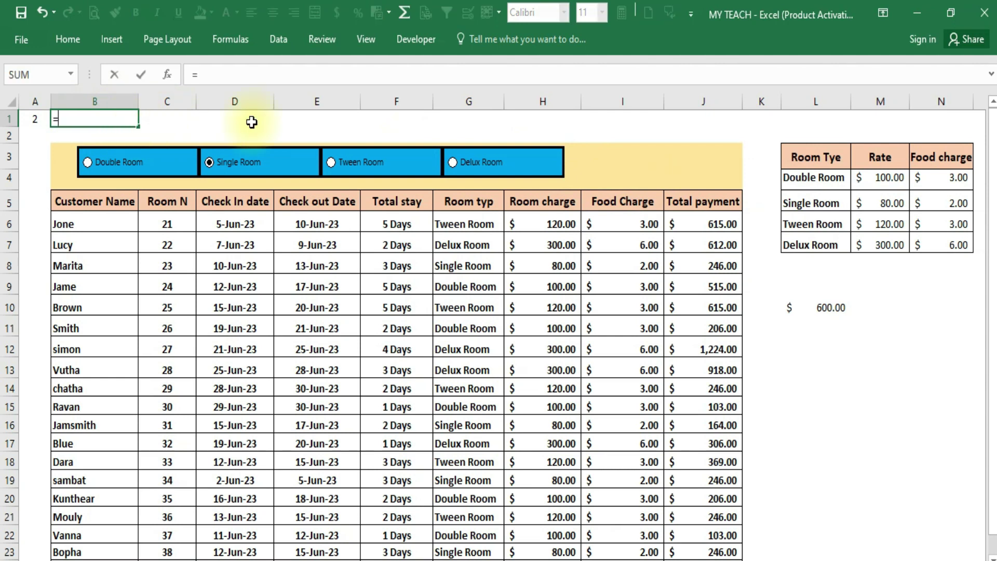
{"action": "type", "text": "C"}
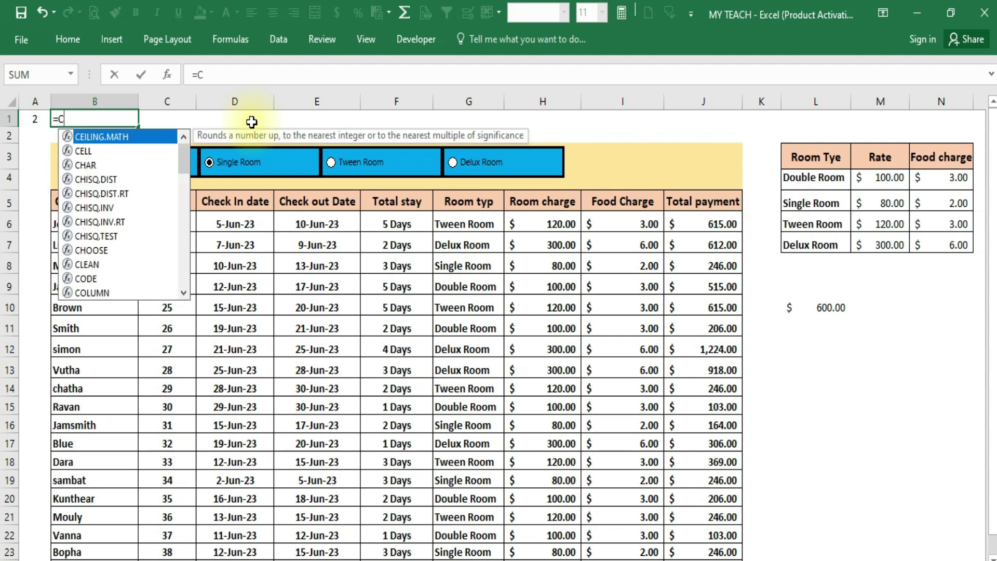
{"action": "type", "text": "hoo"}
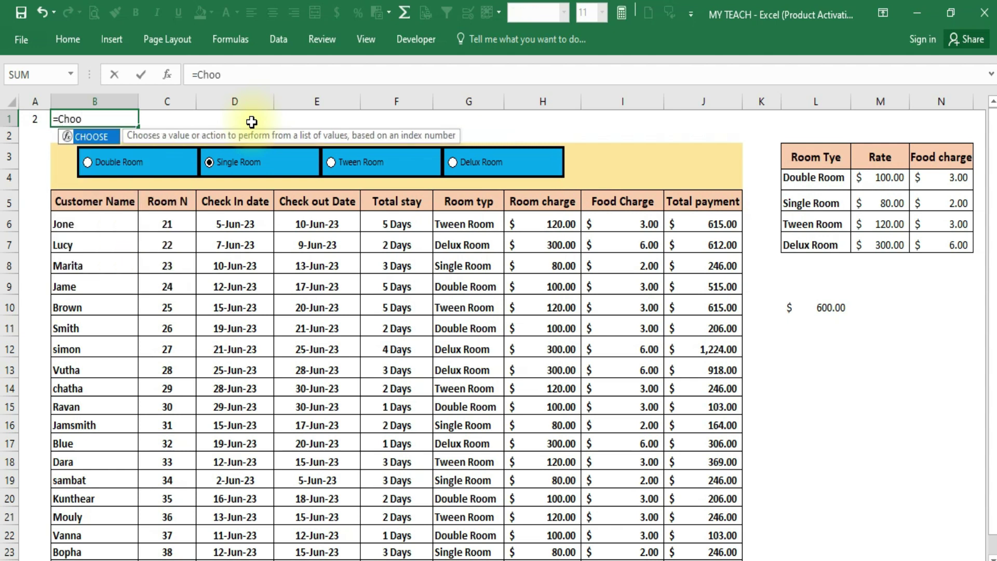
{"action": "double_click", "coordinate": [96, 138]}
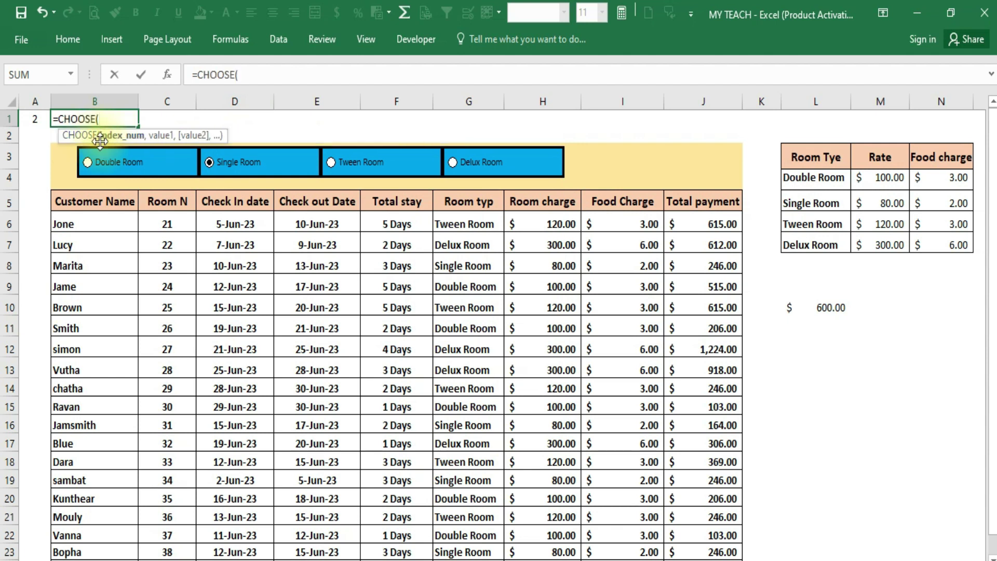
{"action": "left_click", "coordinate": [34, 119]}
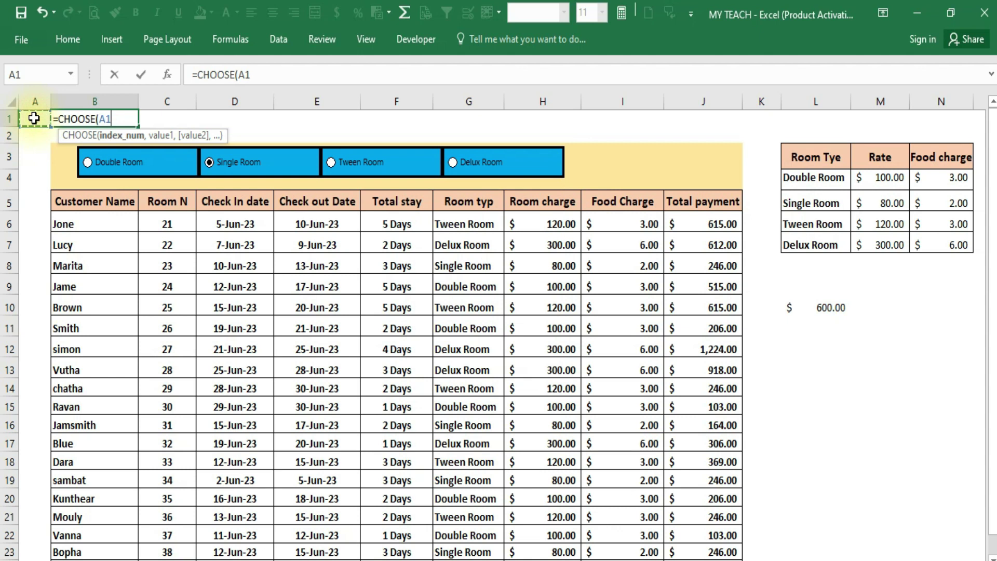
{"action": "type", "text": ","}
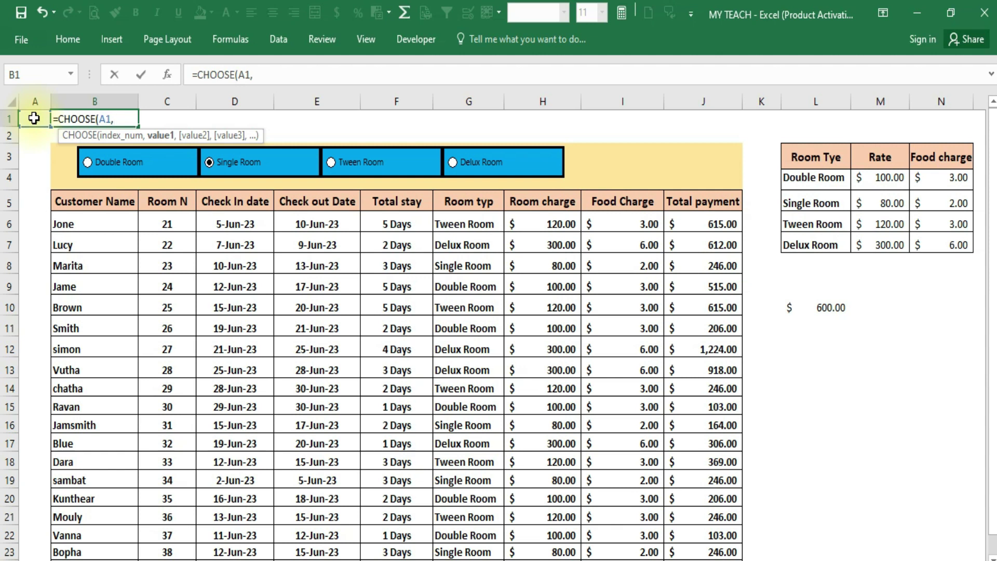
{"action": "type", "text": "\""}
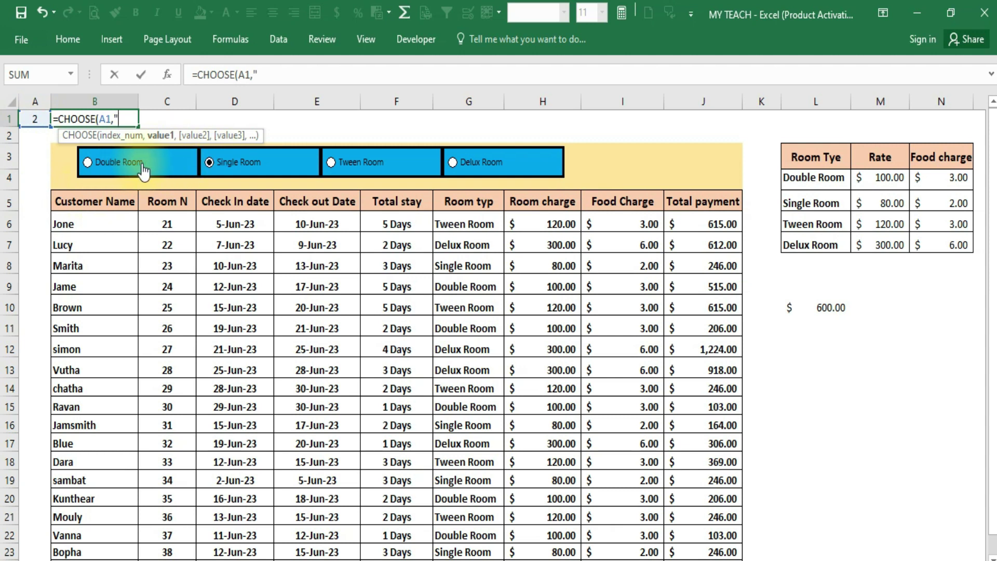
{"action": "type", "text": "Dou"}
{"action": "type", "text": "ble roo"}
{"action": "key", "text": "BackSpace"}
{"action": "key", "text": "BackSpace"}
{"action": "key", "text": "BackSpace"}
{"action": "type", "text": "Room"}
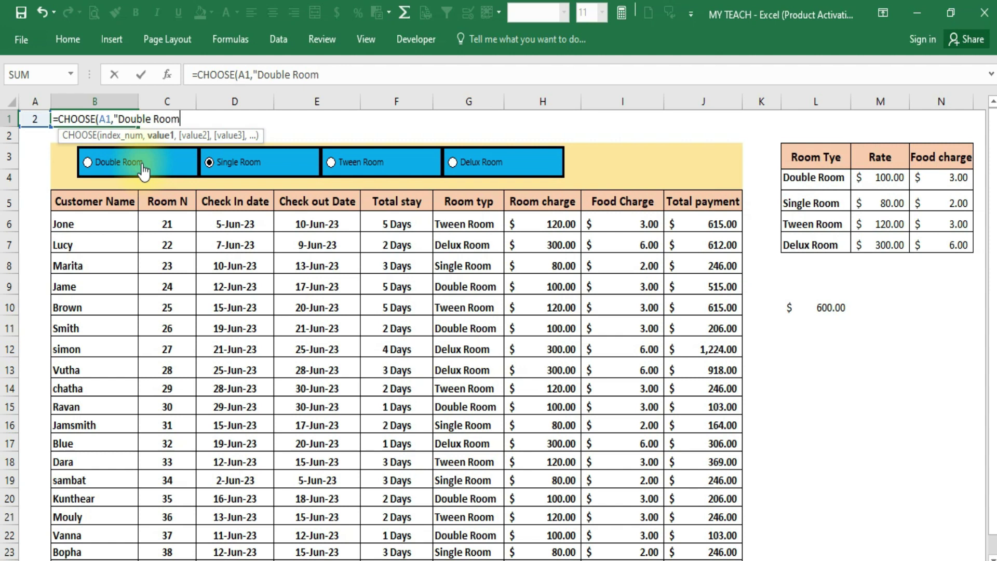
{"action": "type", "text": "\""}
{"action": "type", "text": ","}
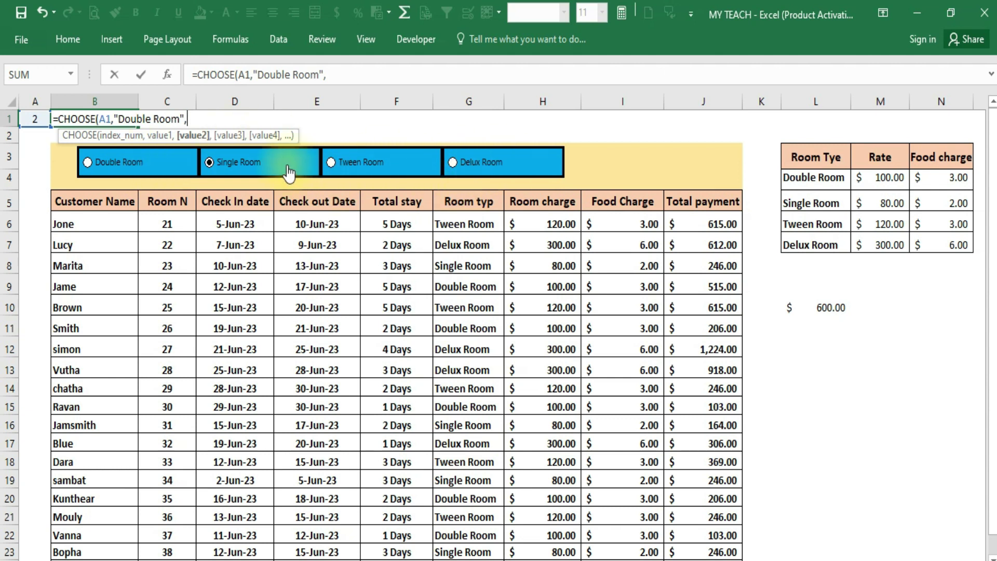
Step: Finish B1's CHOOSE with "Single Room","Tween Room","Delux Room" and enter it
{"action": "type", "text": "\""}
{"action": "type", "text": "Single Room"}
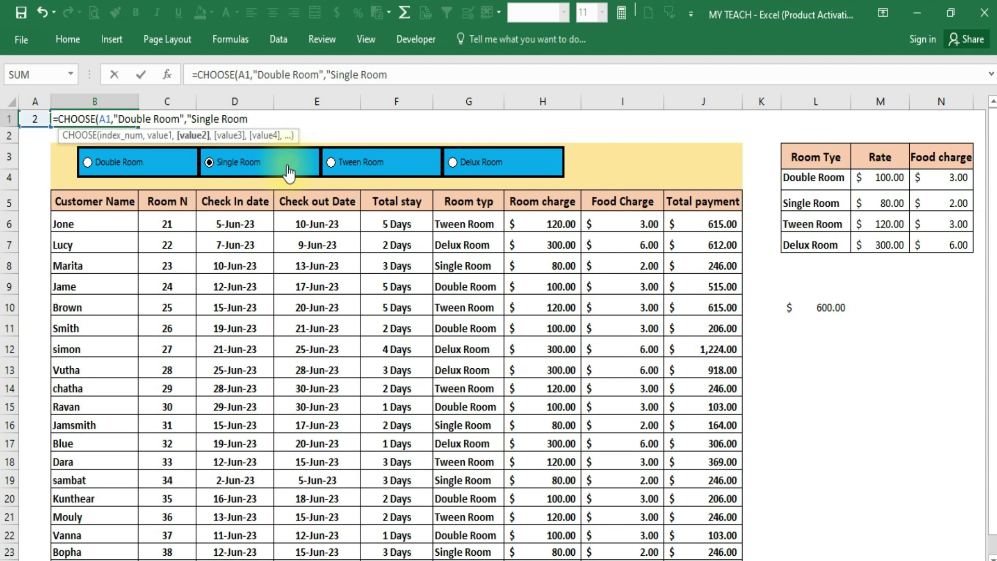
{"action": "type", "text": "\","}
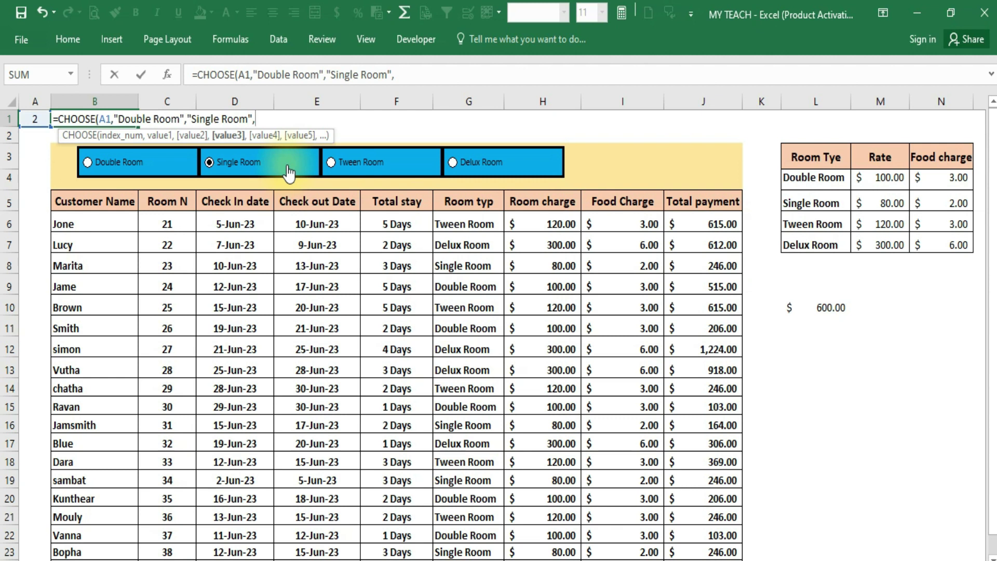
{"action": "type", "text": "\""}
{"action": "type", "text": "T"}
{"action": "type", "text": "ween"}
{"action": "type", "text": " Room"}
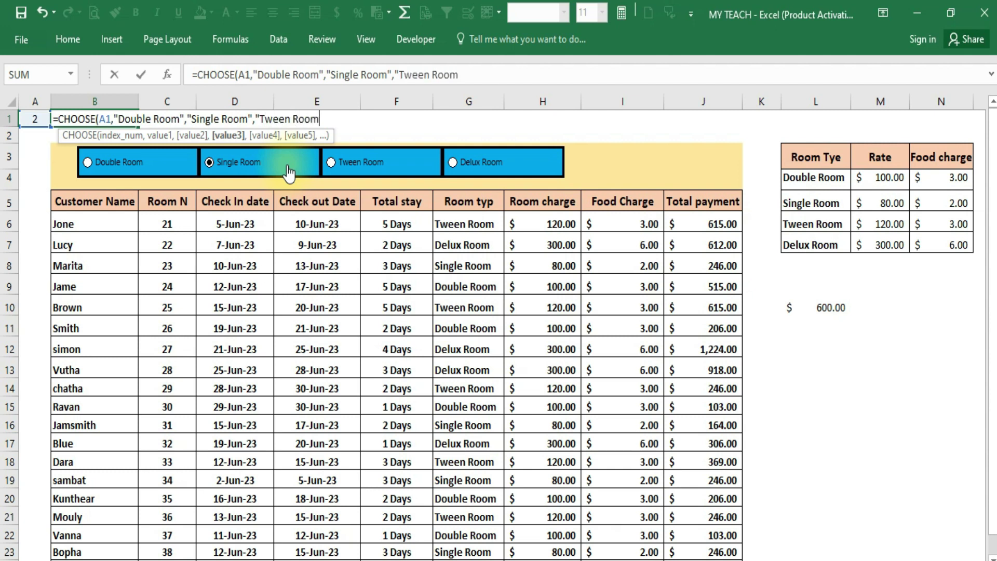
{"action": "type", "text": "\",\""}
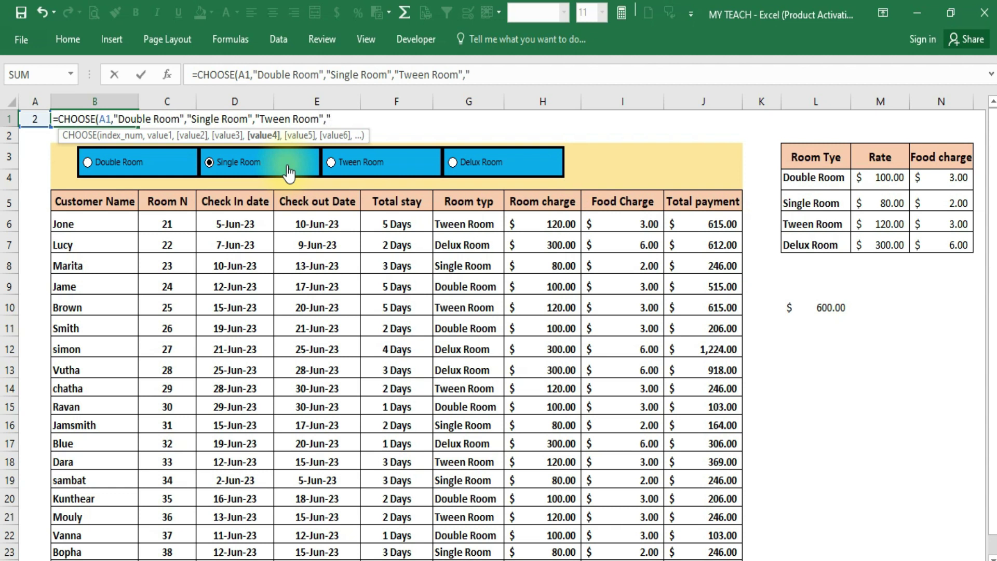
{"action": "type", "text": "Delux Room"}
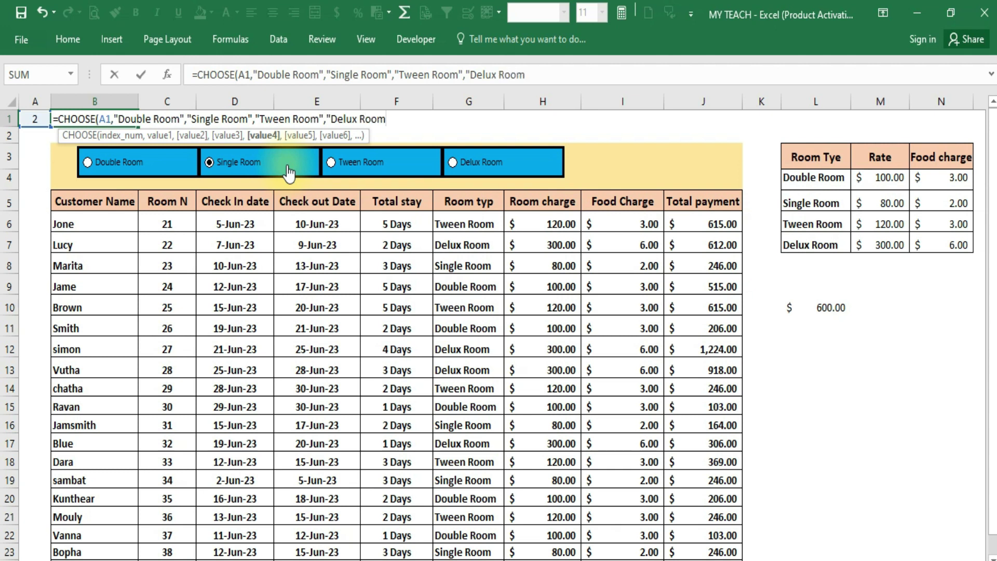
{"action": "type", "text": "\""}
{"action": "type", "text": ")"}
{"action": "key", "text": "Return"}
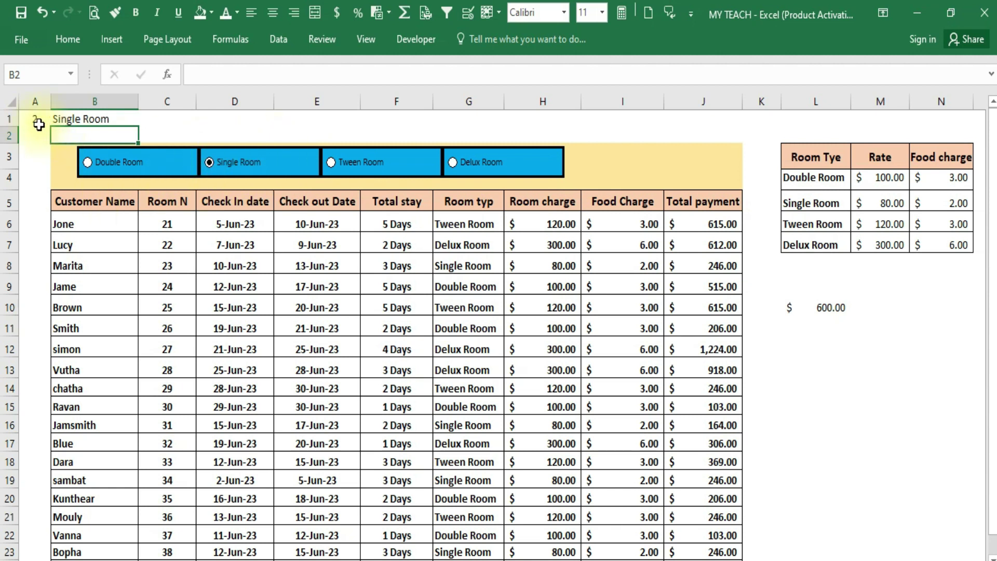
{"action": "left_click", "coordinate": [332, 163]}
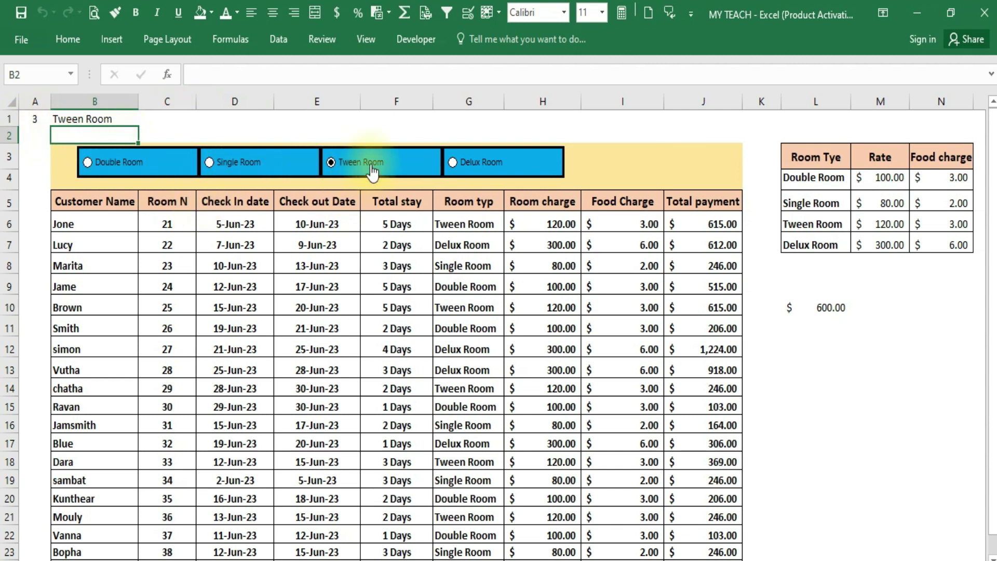
{"action": "left_click", "coordinate": [456, 169]}
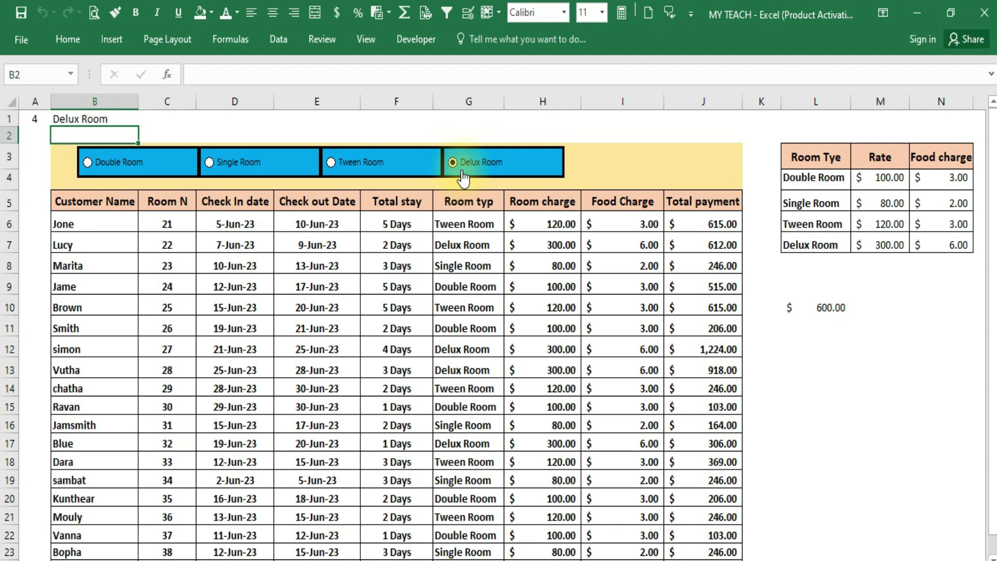
{"action": "left_click", "coordinate": [88, 163]}
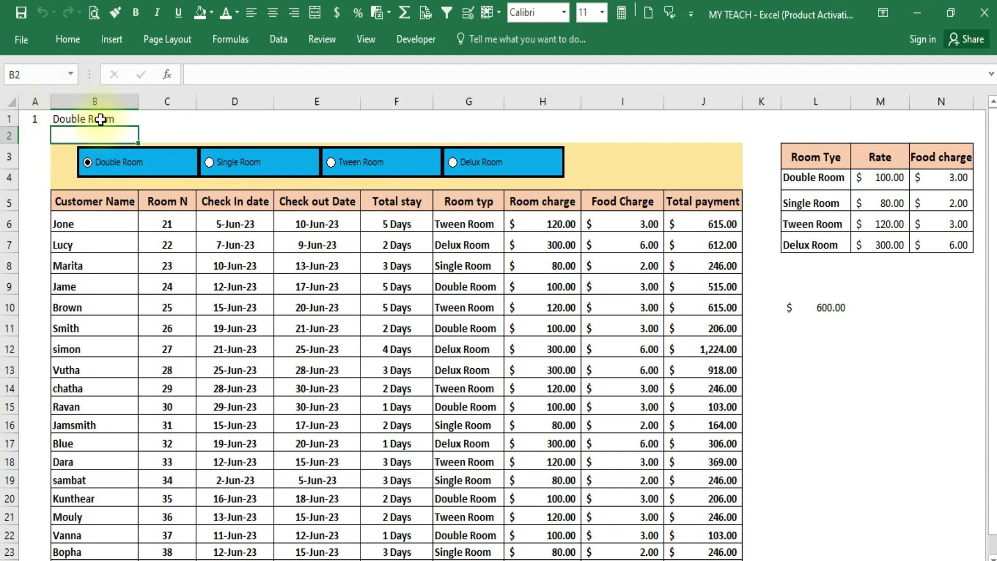
{"action": "left_click", "coordinate": [209, 162]}
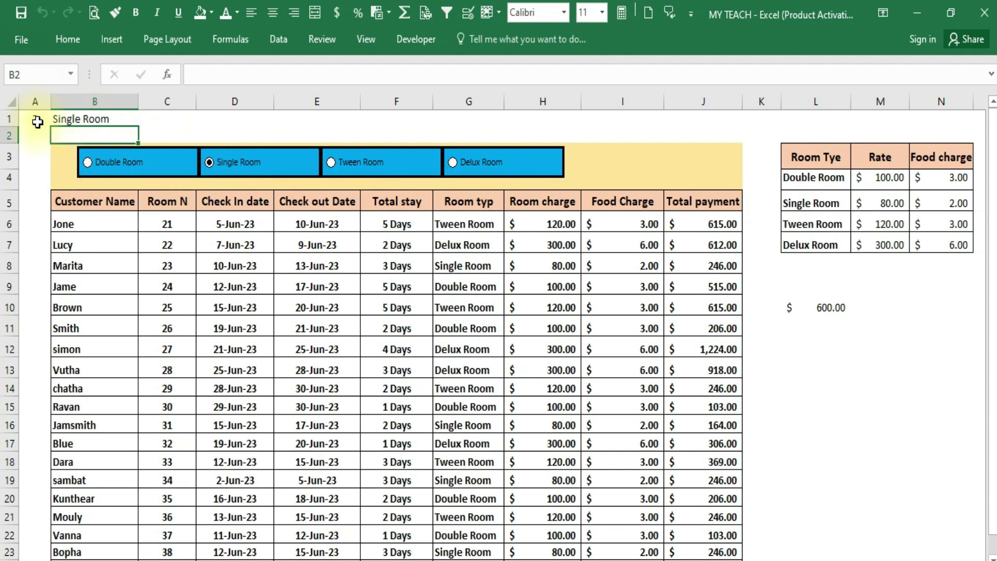
{"action": "left_click", "coordinate": [330, 162]}
{"action": "left_click", "coordinate": [462, 165]}
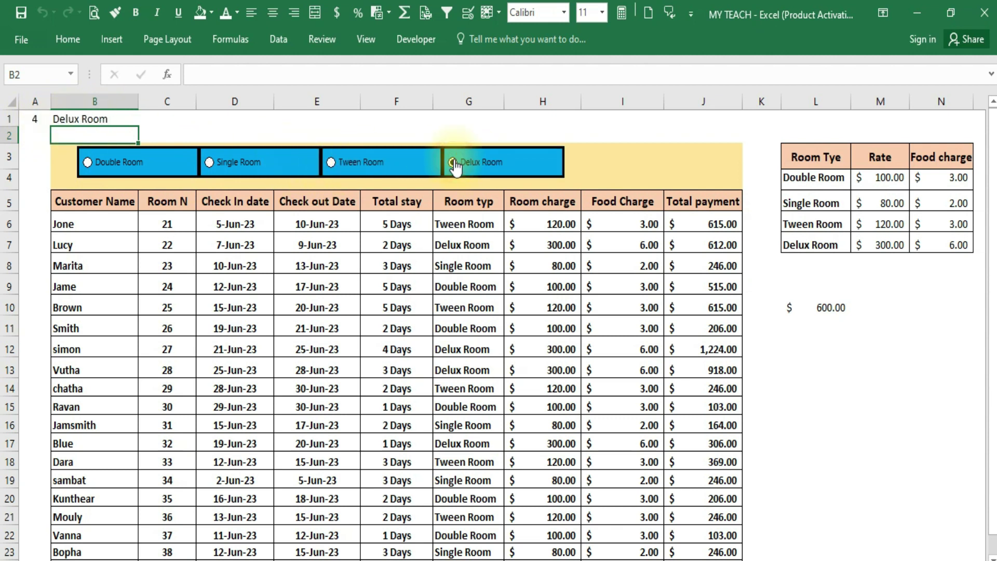
{"action": "left_click", "coordinate": [209, 163]}
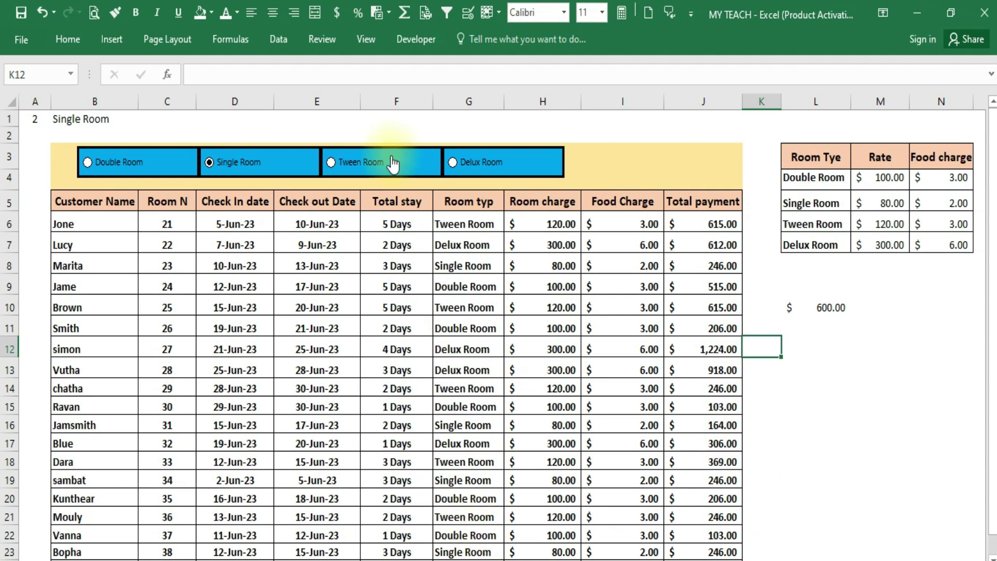
{"action": "left_click_drag", "start_coordinate": [48, 125], "coordinate": [83, 120]}
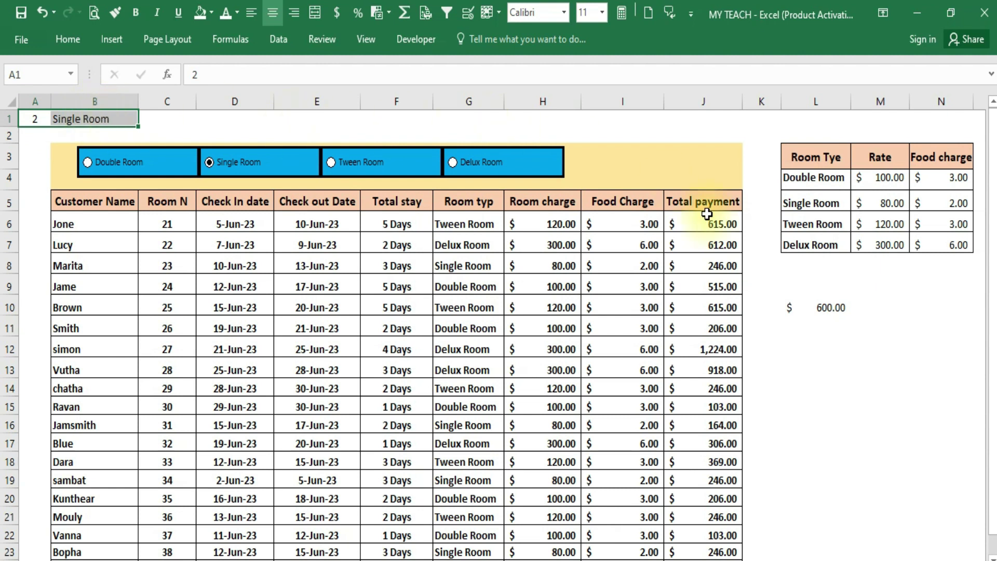
{"action": "left_click", "coordinate": [810, 398]}
Step: Enter =$B$1=$G6 in helper cell K6 to test the first booking's room type
{"action": "left_click", "coordinate": [754, 225]}
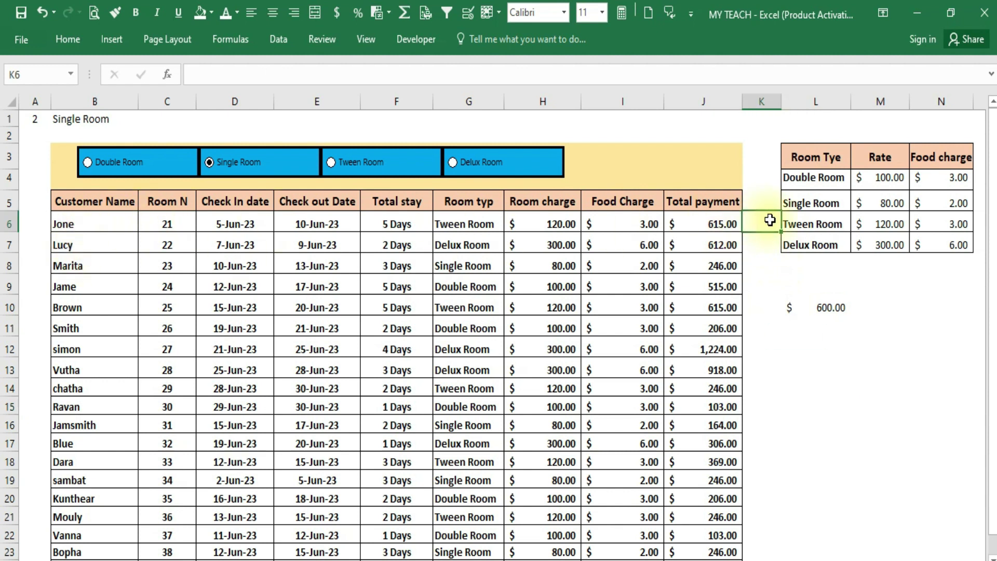
{"action": "type", "text": "="}
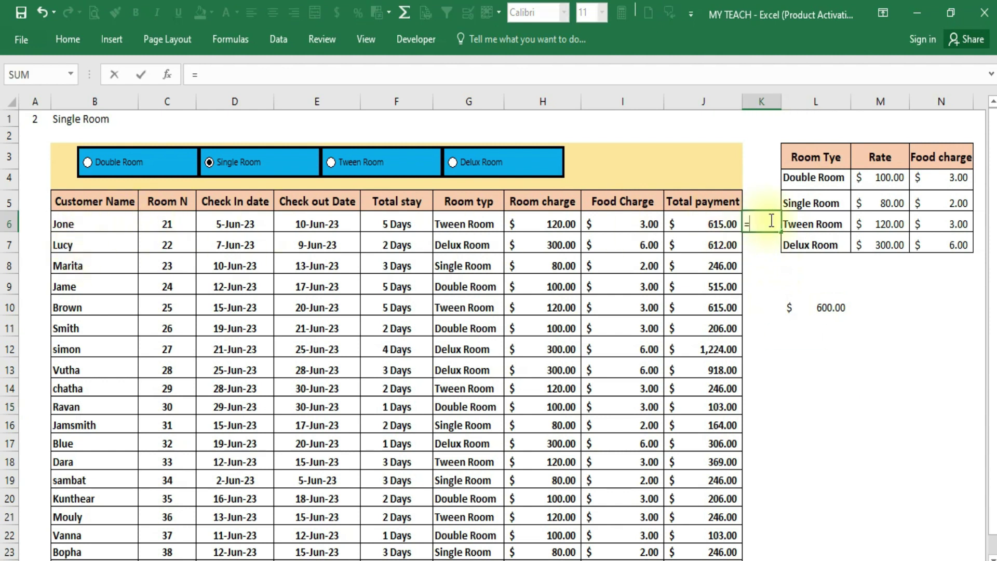
{"action": "left_click", "coordinate": [78, 124]}
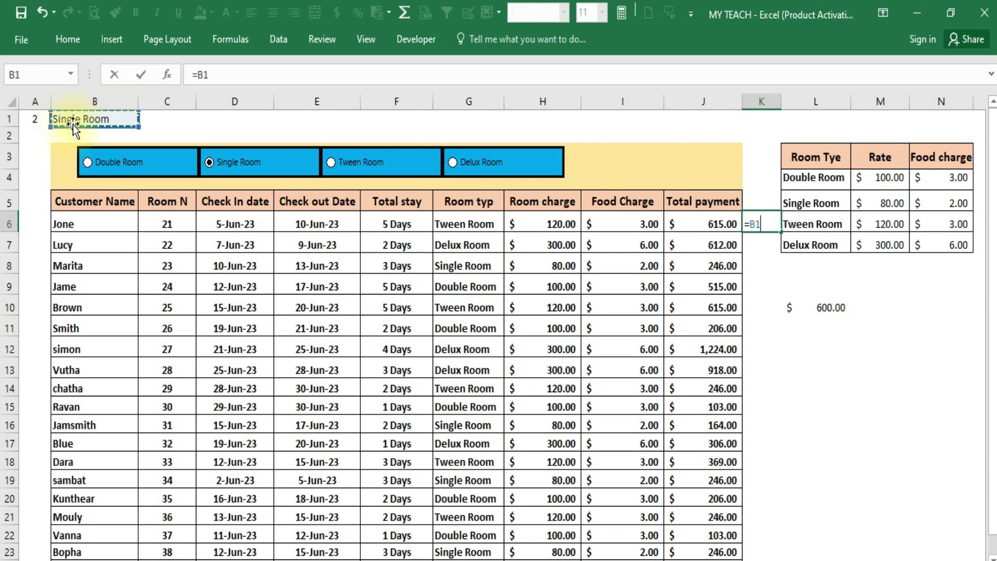
{"action": "left_click", "coordinate": [753, 224]}
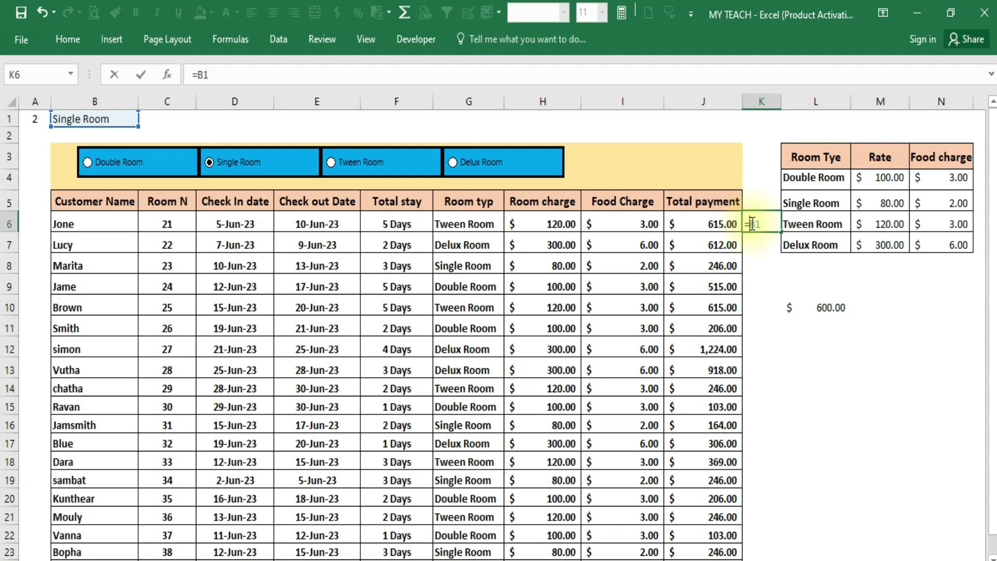
{"action": "type", "text": "$"}
{"action": "left_click", "coordinate": [761, 224]}
{"action": "type", "text": "$1"}
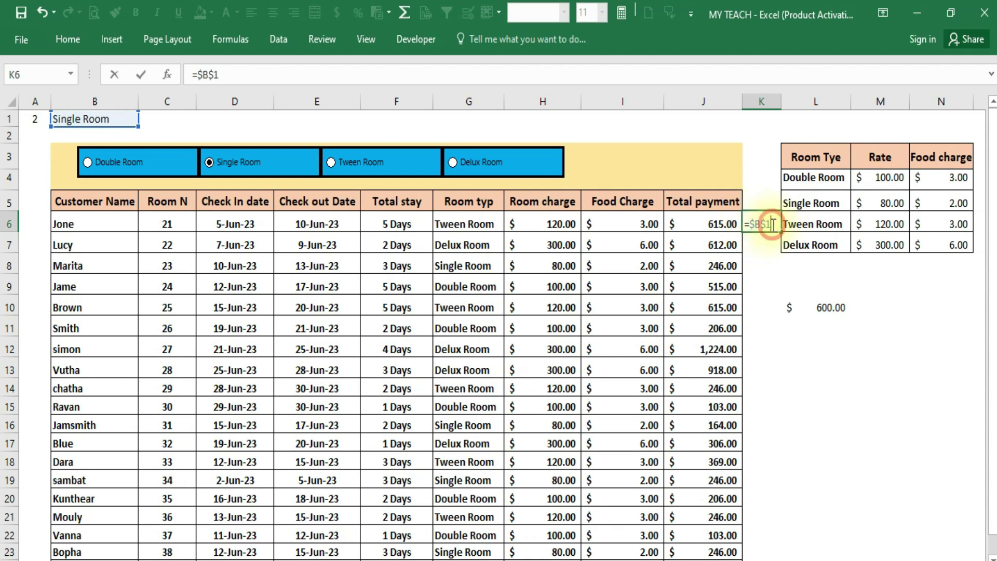
{"action": "type", "text": "="}
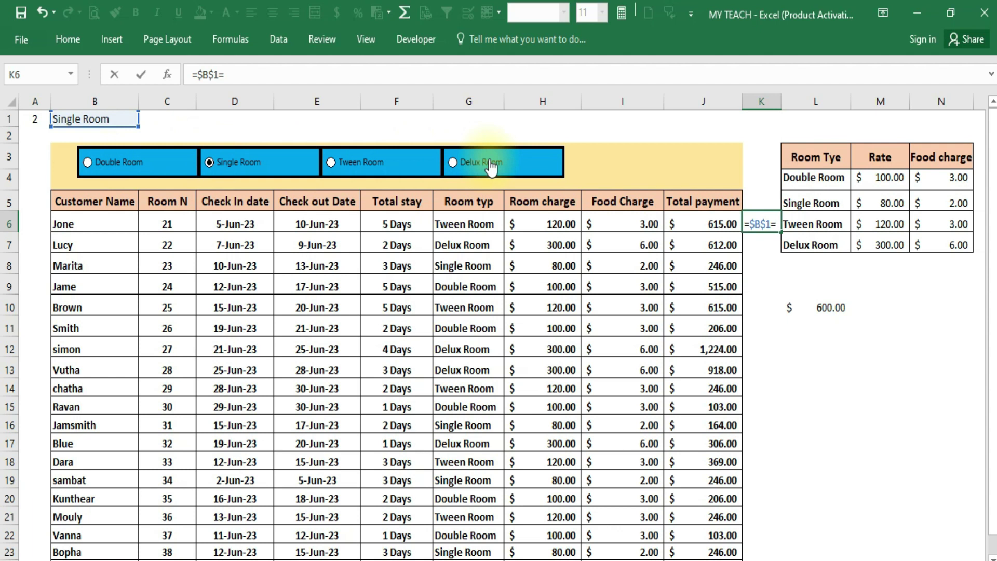
{"action": "left_click", "coordinate": [456, 223]}
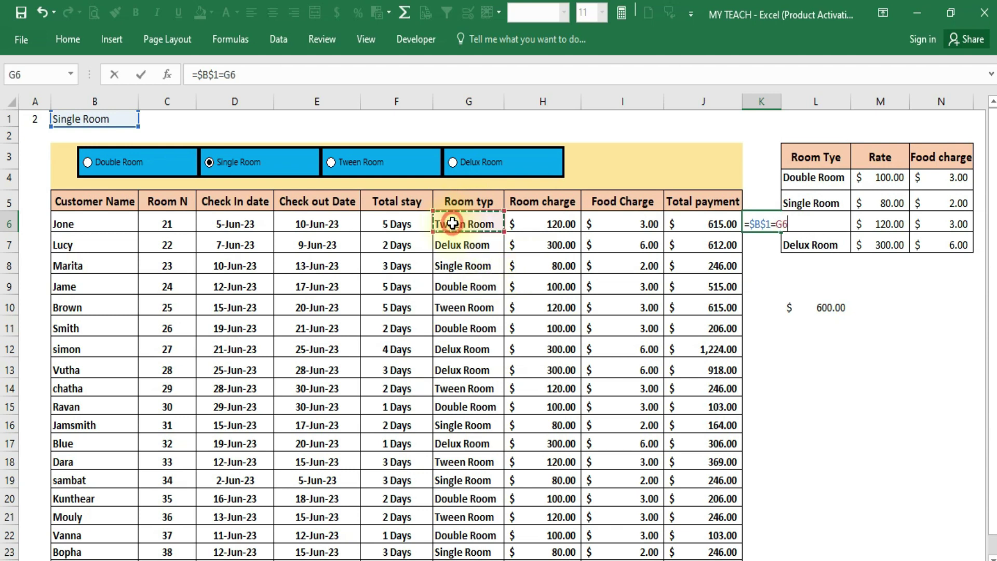
{"action": "left_click", "coordinate": [784, 224]}
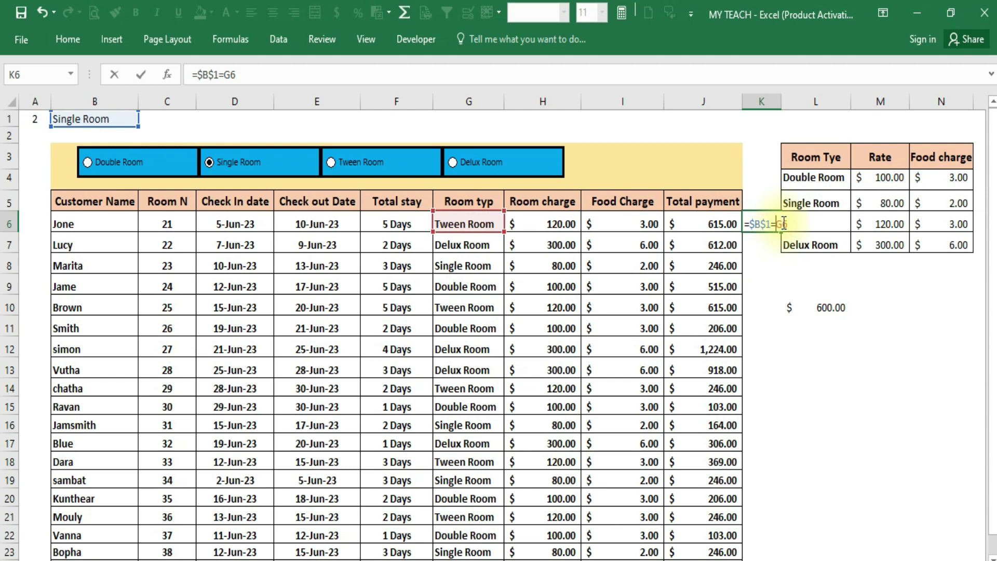
{"action": "type", "text": "$"}
{"action": "key", "text": "Return"}
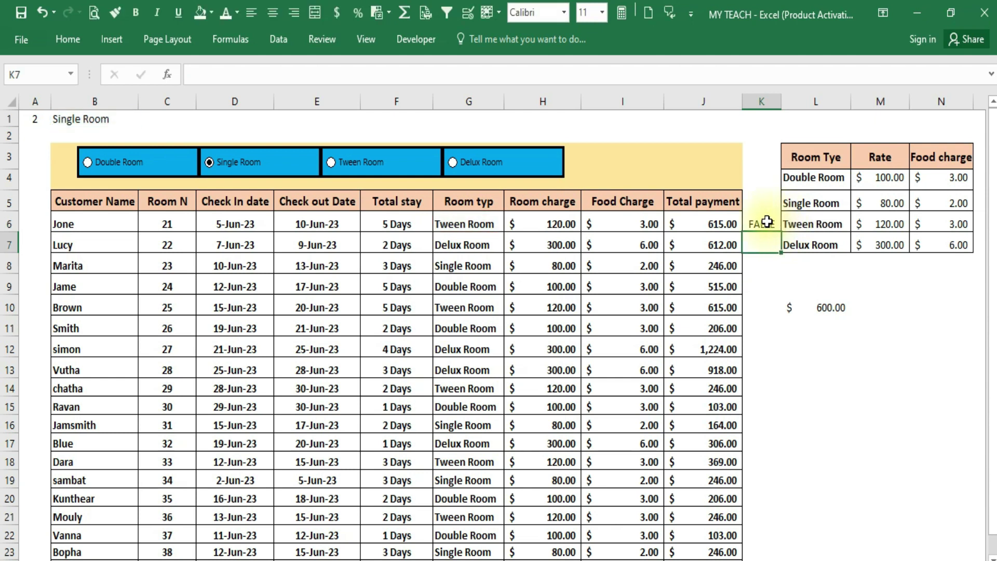
{"action": "left_click", "coordinate": [764, 223]}
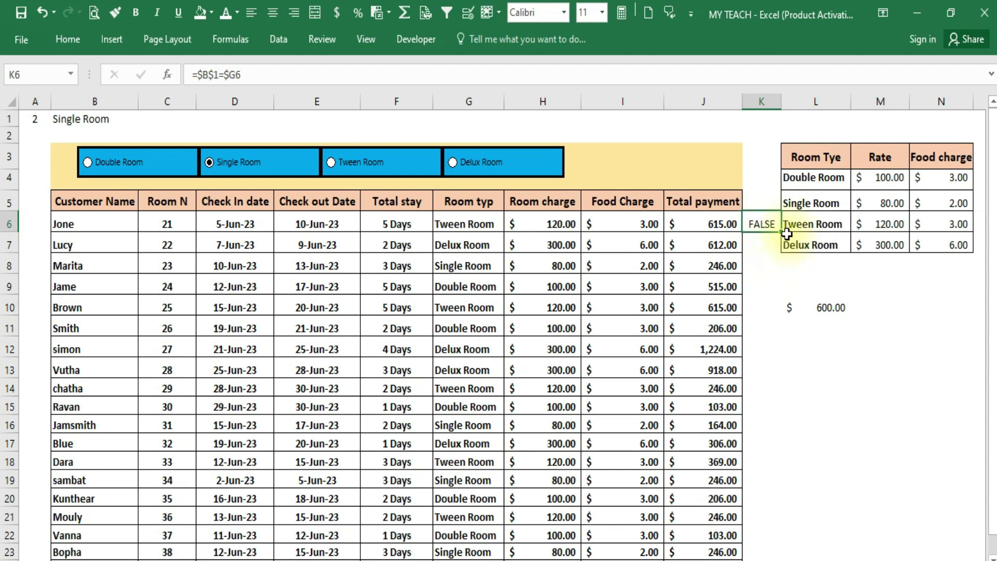
Step: Fill K6's match formula down to K24, check row 14's copy, then choose Double Room
{"action": "left_click_drag", "start_coordinate": [781, 231], "coordinate": [762, 543]}
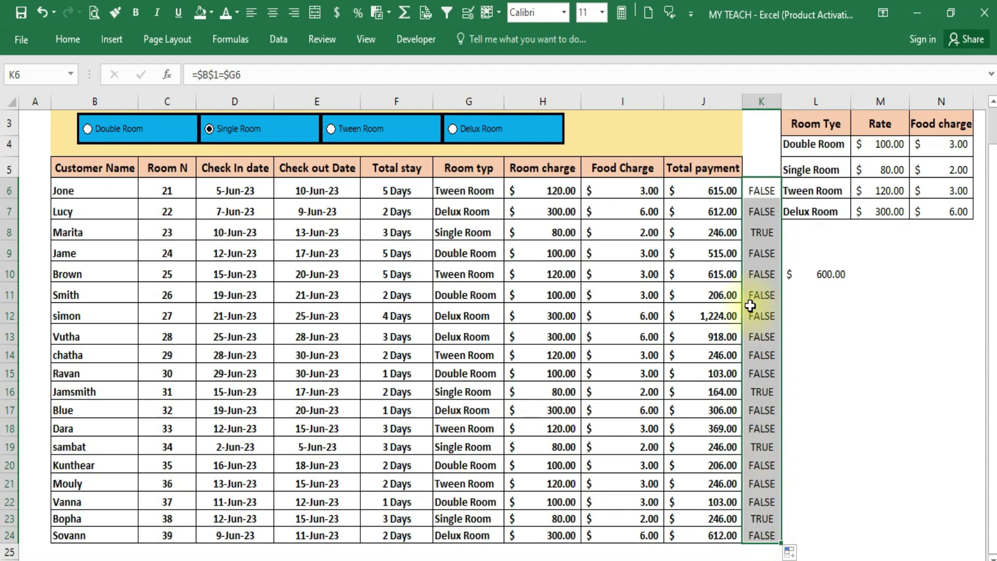
{"action": "left_click", "coordinate": [761, 192]}
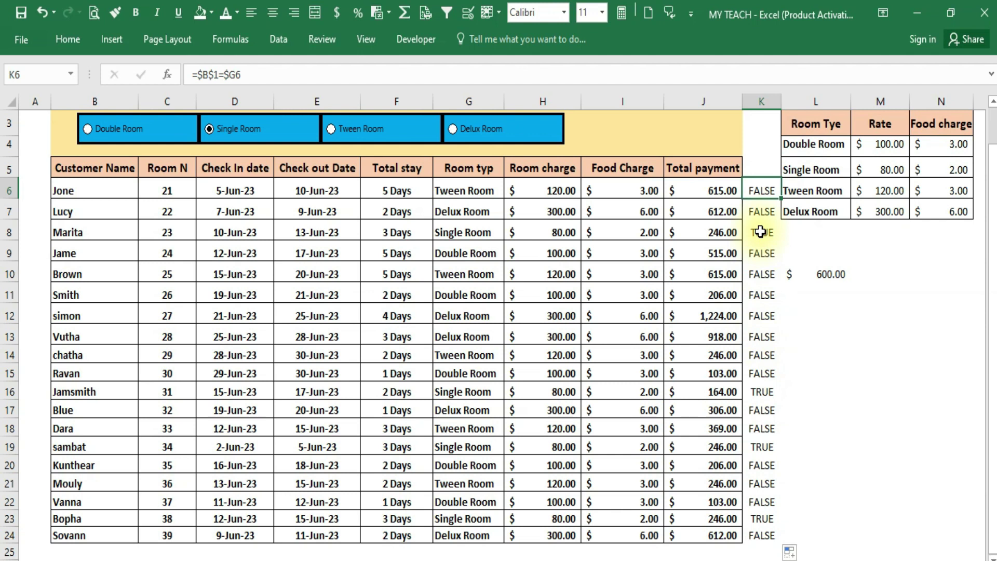
{"action": "scroll", "coordinate": [761, 232], "scroll_direction": "up", "scroll_amount": 1}
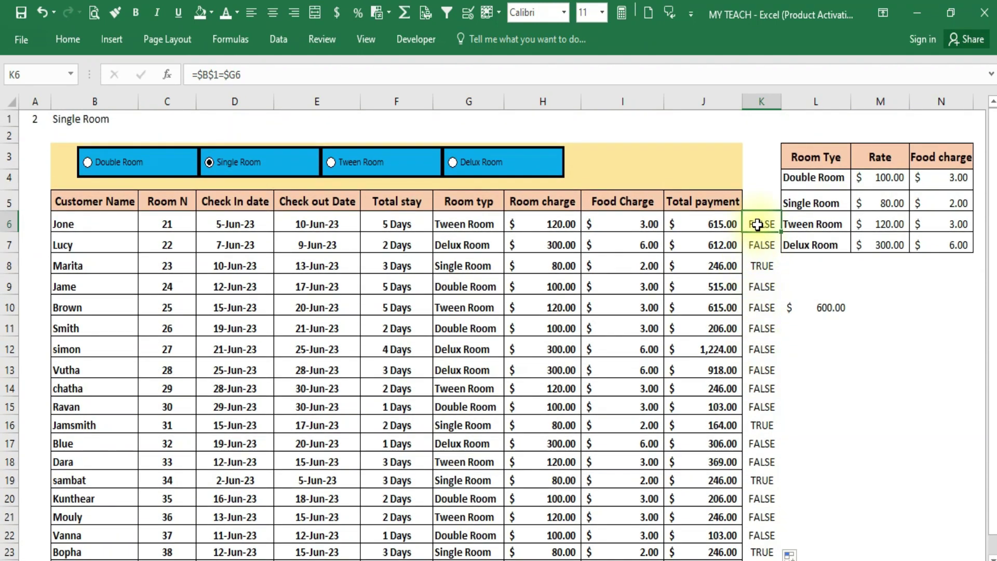
{"action": "left_click_drag", "start_coordinate": [757, 225], "coordinate": [761, 552]}
{"action": "left_click", "coordinate": [760, 387]}
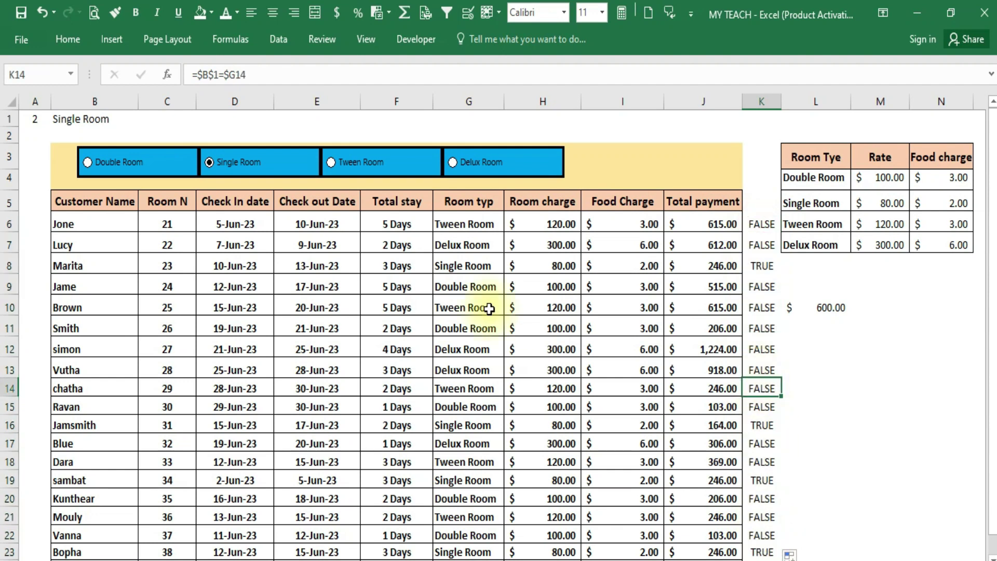
{"action": "left_click", "coordinate": [88, 163]}
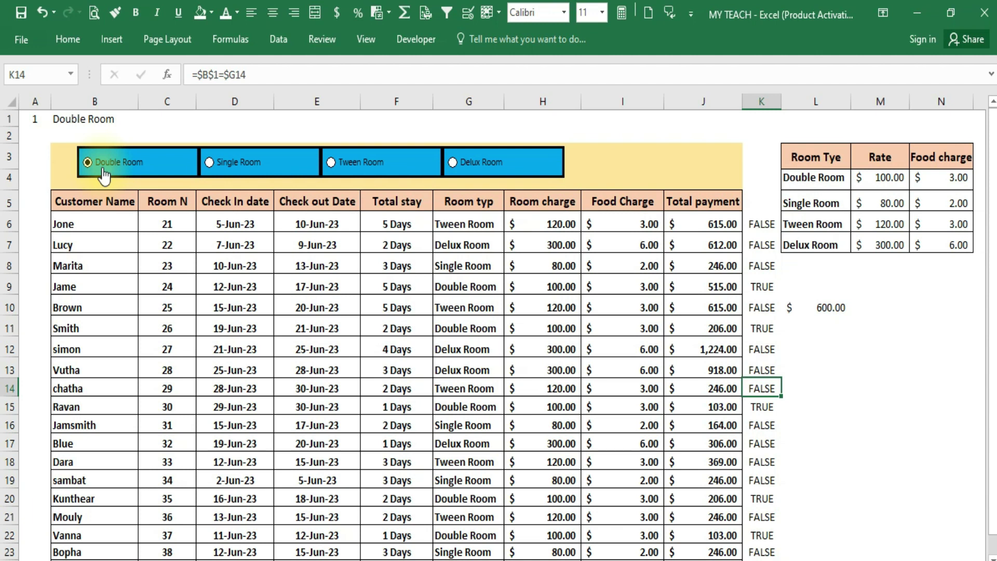
Step: Toggle Single, Tween, then Single Room again, and select the booking data rows
{"action": "left_click", "coordinate": [221, 172]}
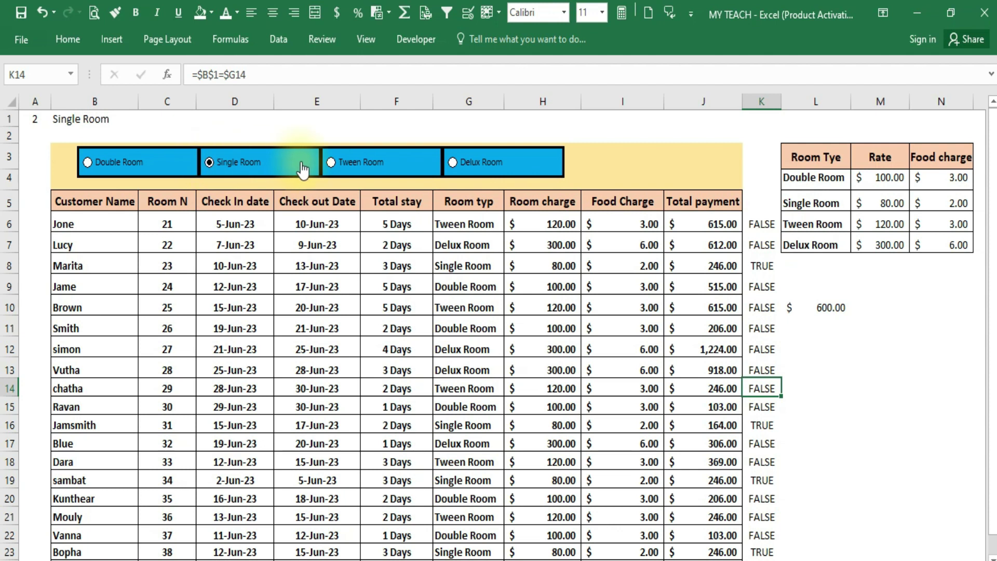
{"action": "left_click", "coordinate": [340, 170]}
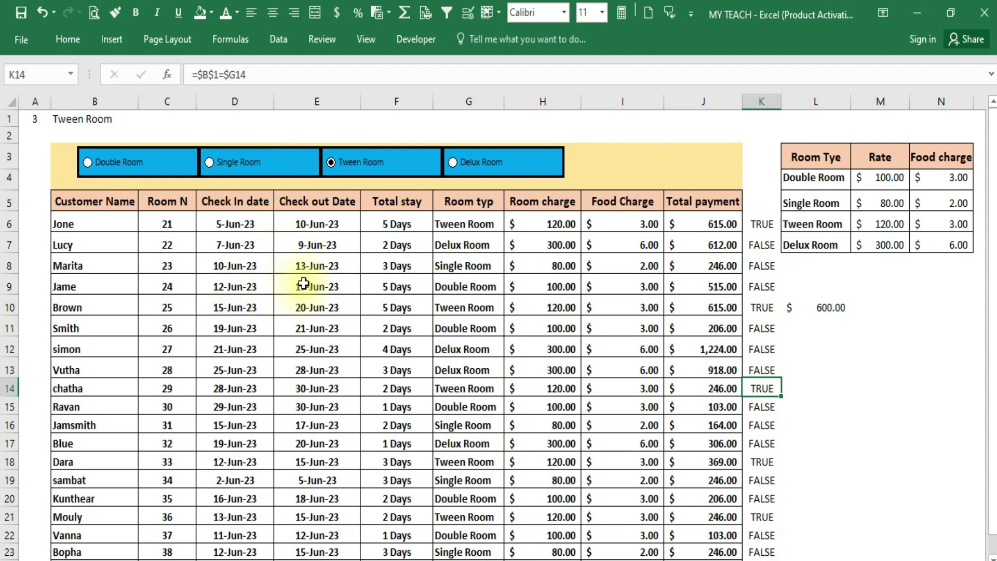
{"action": "left_click", "coordinate": [209, 163]}
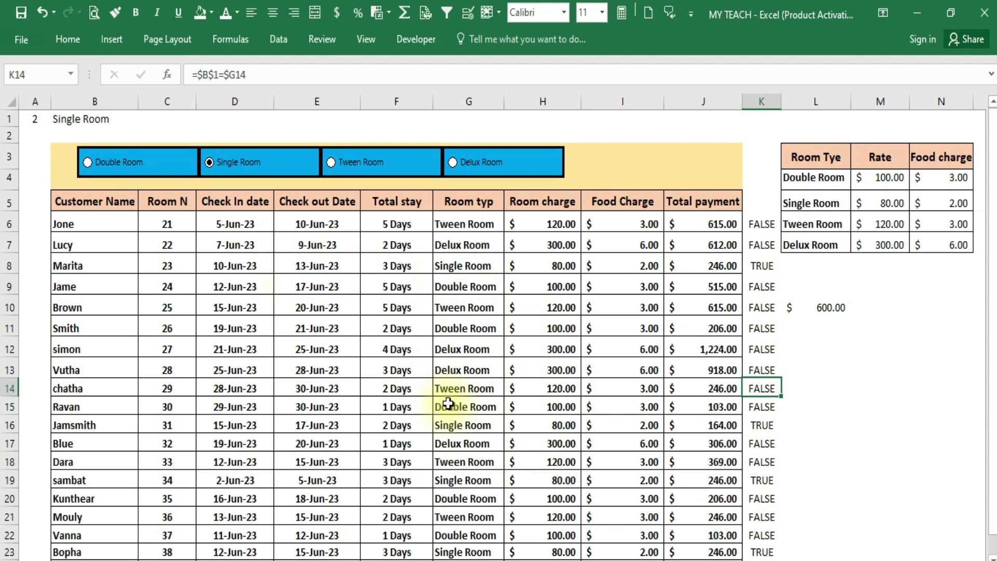
{"action": "mouse_move", "coordinate": [84, 223]}
{"action": "left_mouse_down"}
{"action": "mouse_move", "coordinate": [304, 242]}
{"action": "mouse_move", "coordinate": [706, 559]}
{"action": "left_mouse_up"}
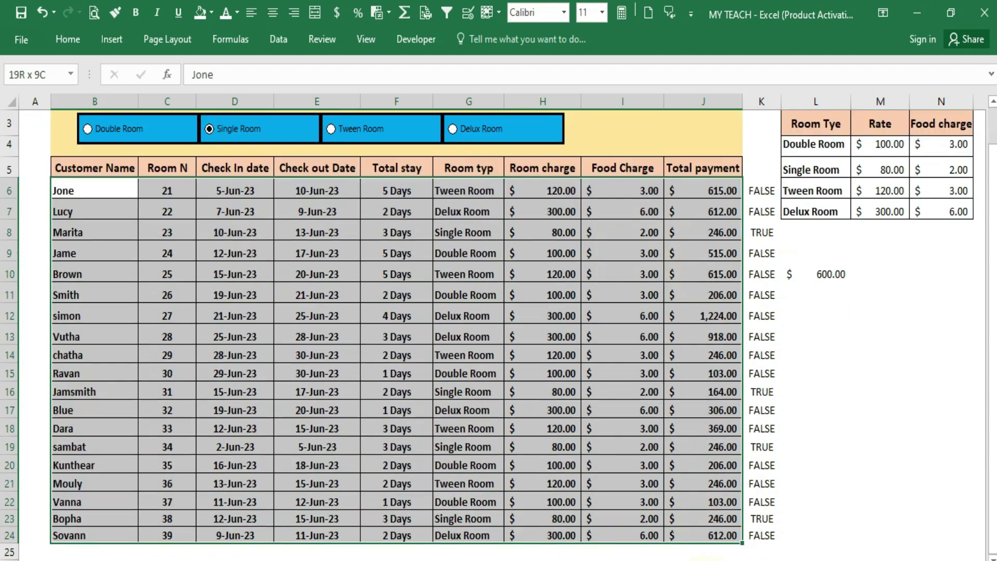
Step: Choose New Rule from Home > Conditional Formatting for the selected booking rows
{"action": "scroll", "coordinate": [299, 390], "scroll_direction": "up", "scroll_amount": 1}
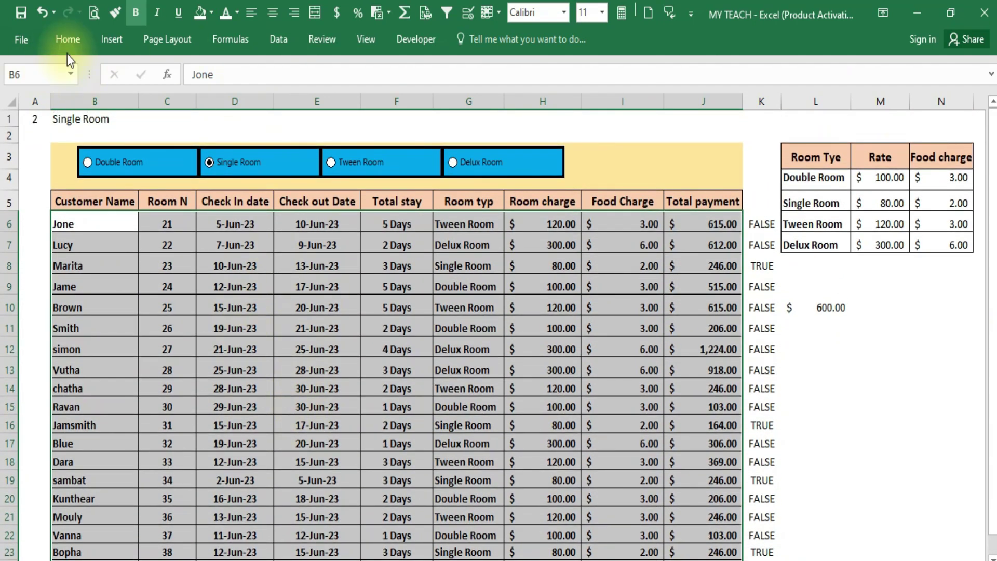
{"action": "left_click", "coordinate": [76, 42]}
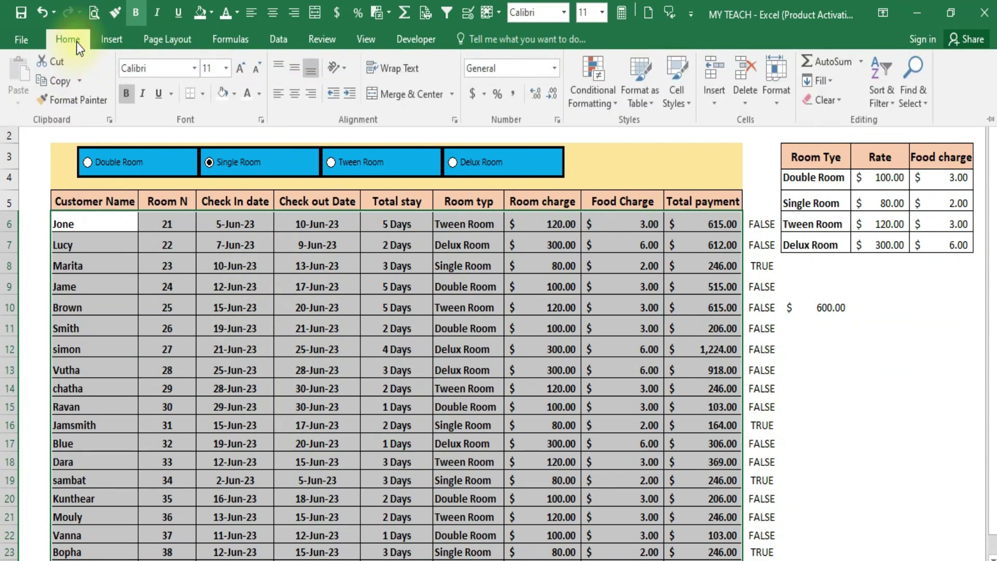
{"action": "left_click", "coordinate": [597, 99]}
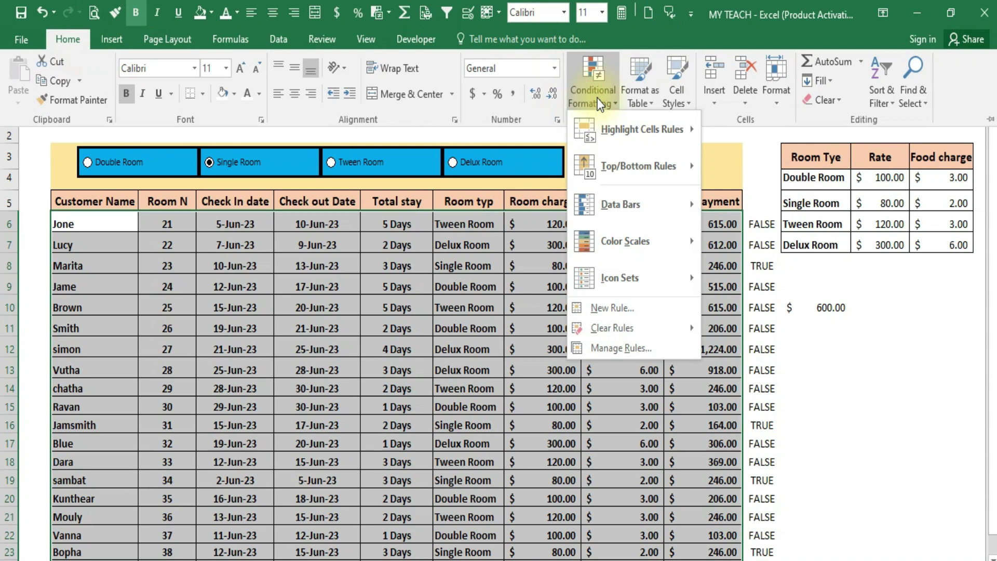
{"action": "left_click", "coordinate": [610, 313]}
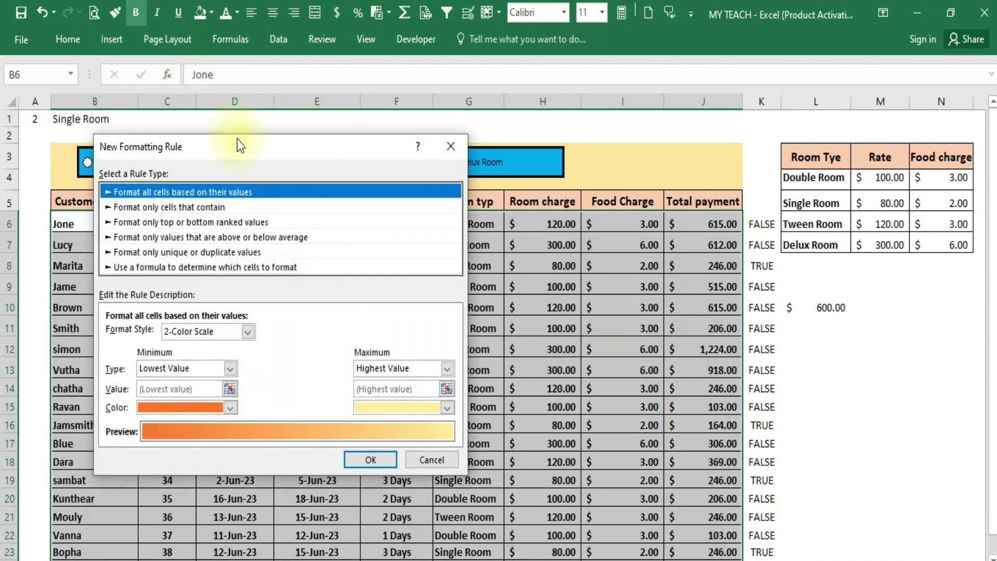
Step: Switch to a formula-based rule and enter =$B$1=$G6 as its condition
{"action": "left_click_drag", "start_coordinate": [247, 148], "coordinate": [478, 38]}
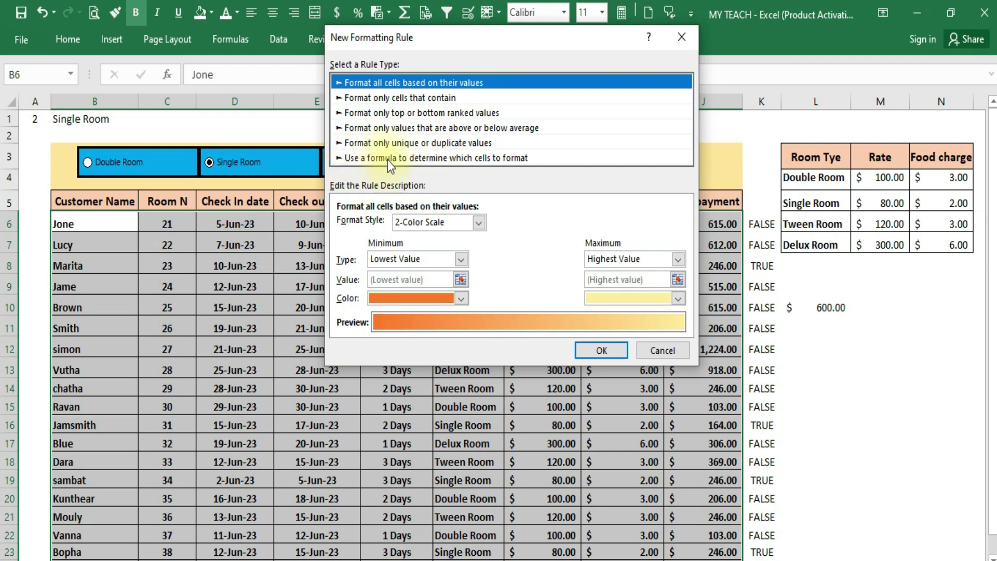
{"action": "left_click", "coordinate": [405, 158]}
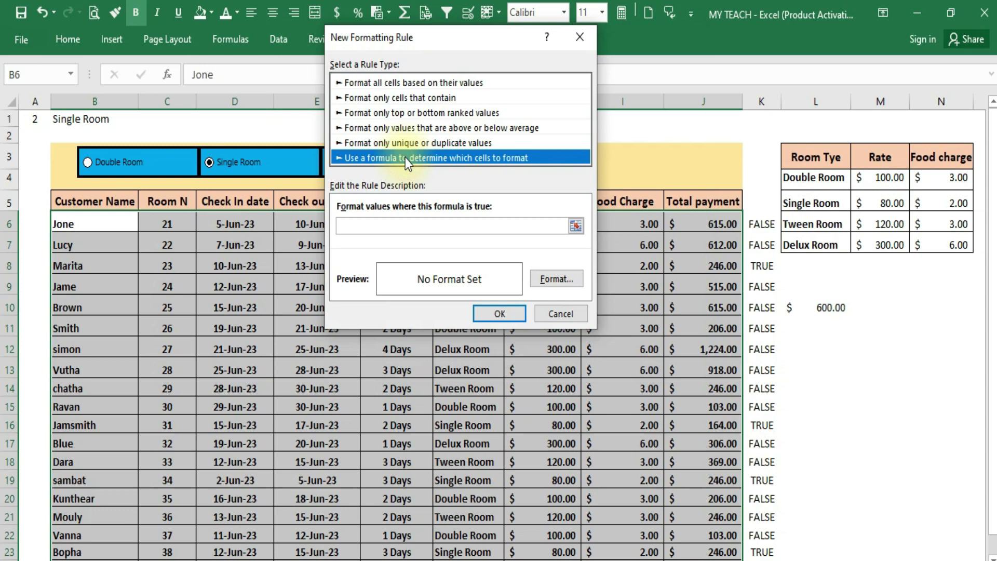
{"action": "left_click", "coordinate": [369, 230]}
{"action": "type", "text": "="}
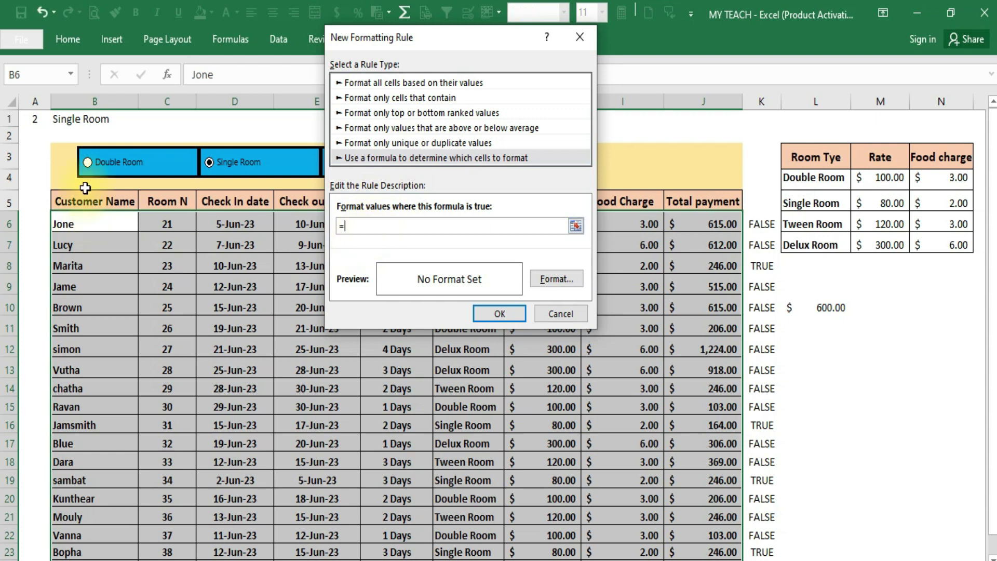
{"action": "left_click", "coordinate": [83, 121]}
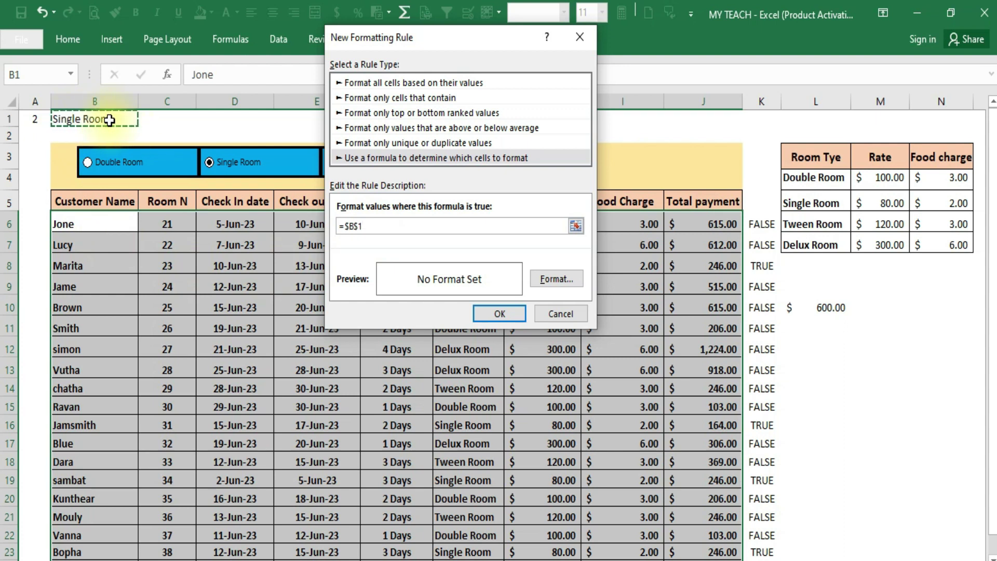
{"action": "type", "text": "="}
{"action": "mouse_move", "coordinate": [455, 39]}
{"action": "left_mouse_down"}
{"action": "mouse_move", "coordinate": [540, 232]}
{"action": "mouse_move", "coordinate": [420, 251]}
{"action": "mouse_move", "coordinate": [256, 219]}
{"action": "left_mouse_up"}
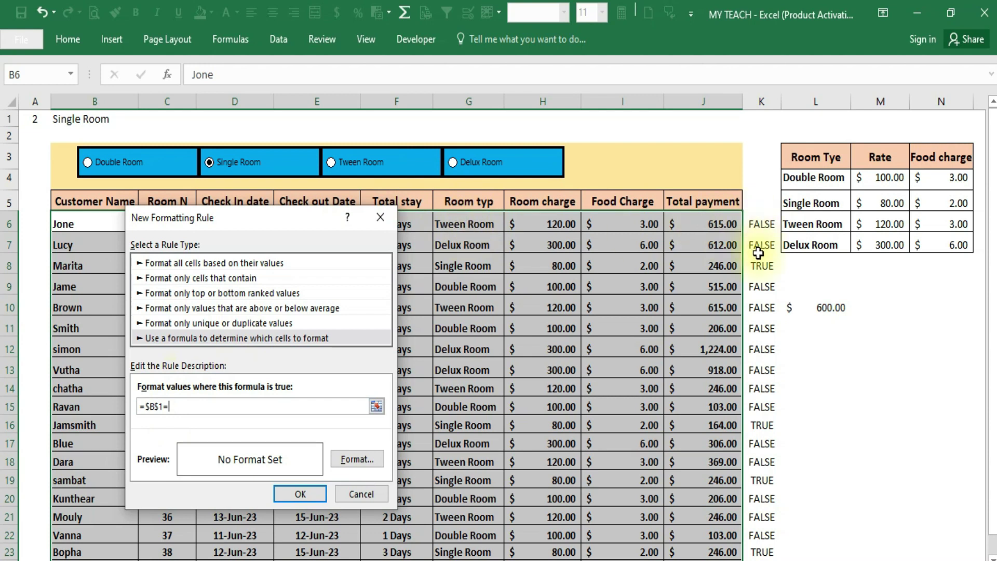
{"action": "left_click", "coordinate": [457, 223]}
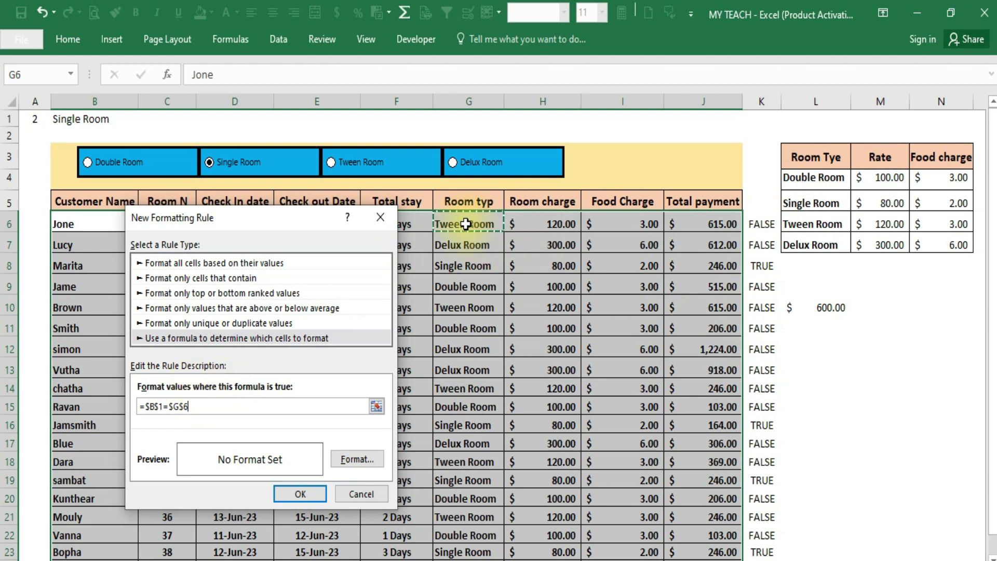
{"action": "left_click", "coordinate": [186, 406]}
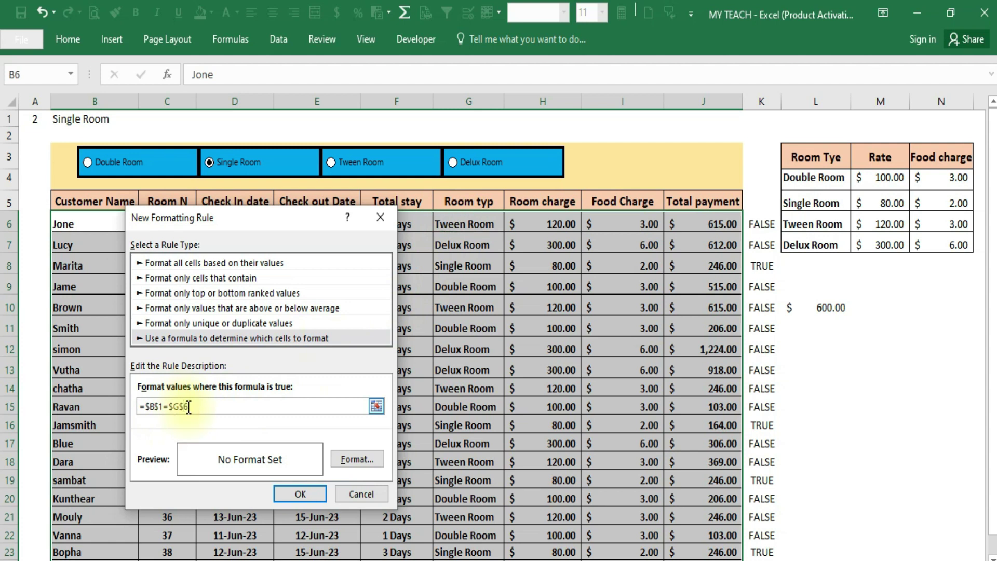
{"action": "key", "text": "BackSpace"}
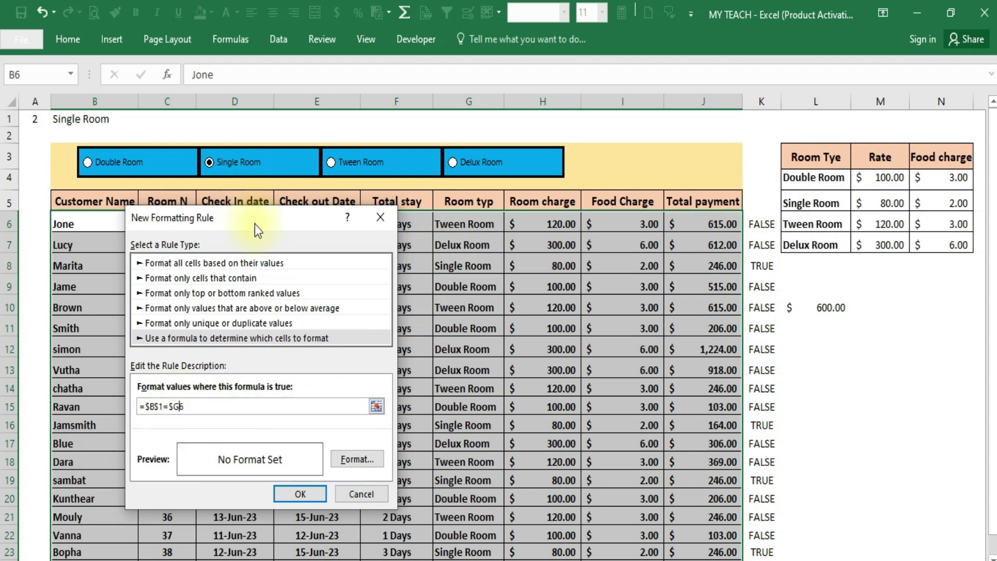
{"action": "left_click_drag", "start_coordinate": [255, 228], "coordinate": [233, 157]}
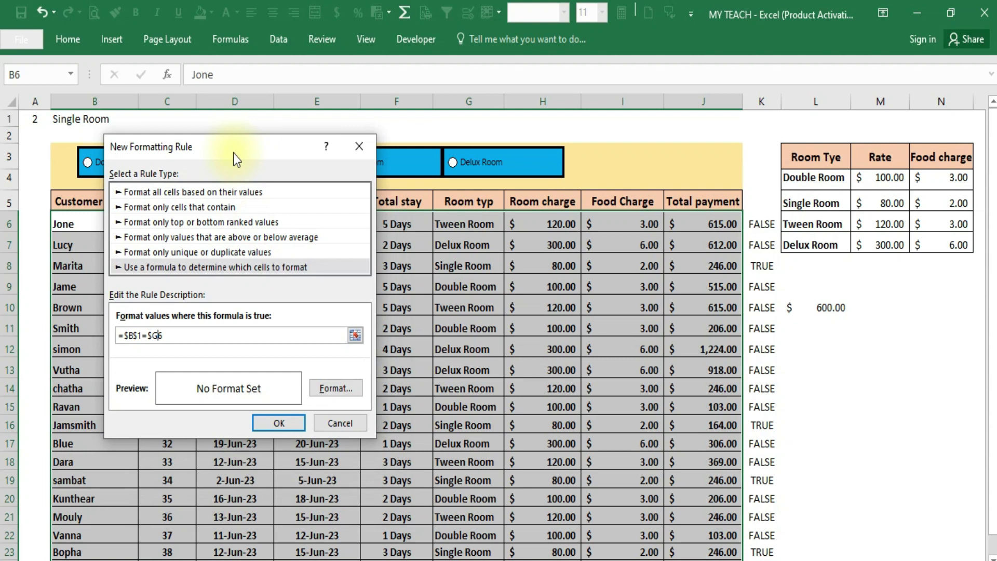
Step: Pick a light green cell fill in Format Cells, after trying green, yellow and gold
{"action": "left_click", "coordinate": [329, 389]}
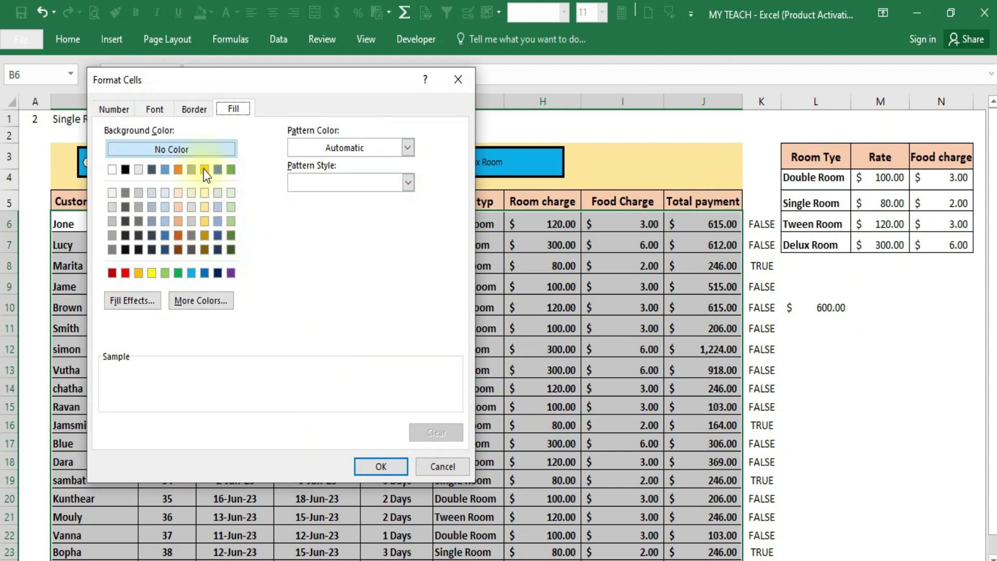
{"action": "left_click", "coordinate": [114, 114]}
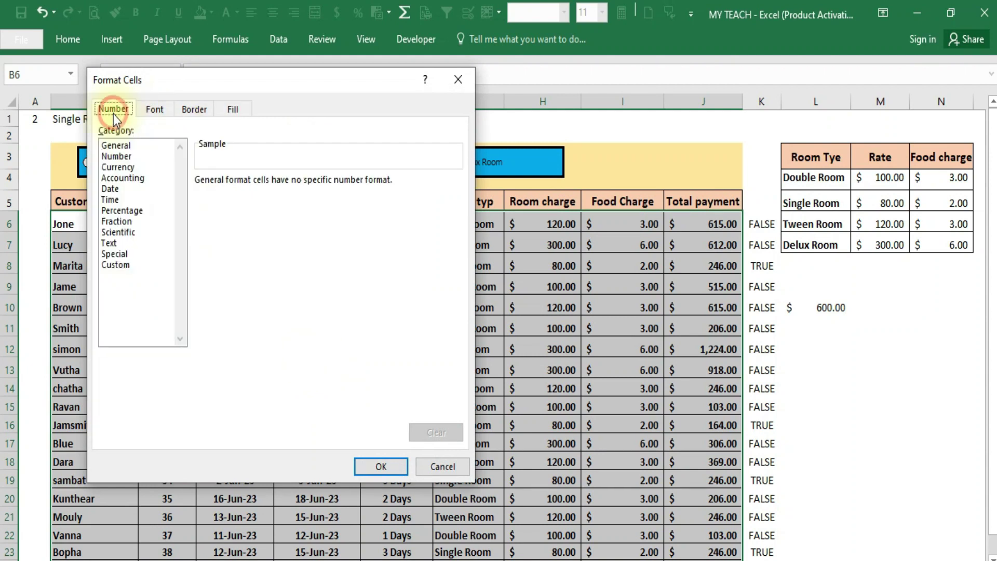
{"action": "left_click", "coordinate": [154, 110]}
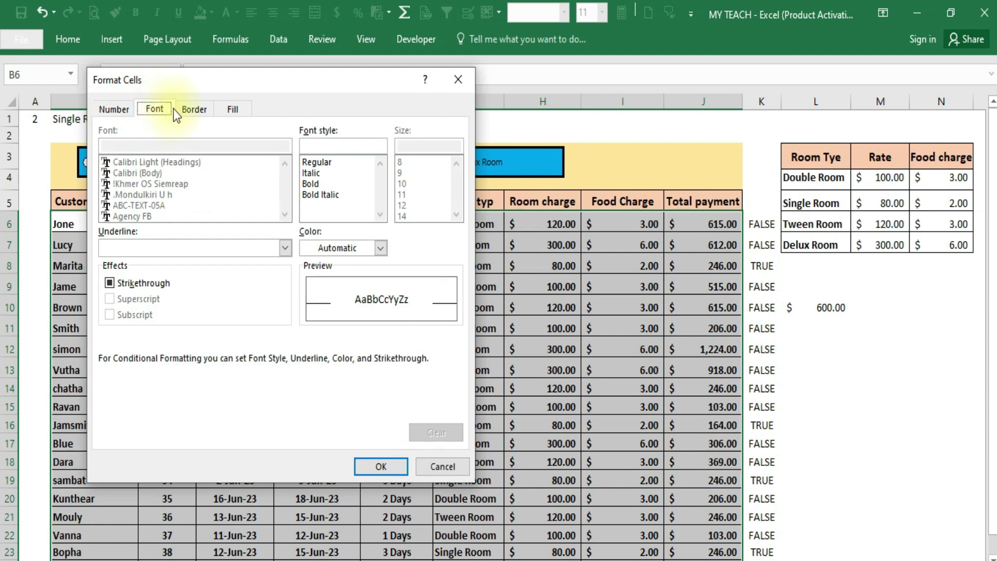
{"action": "left_click", "coordinate": [233, 111]}
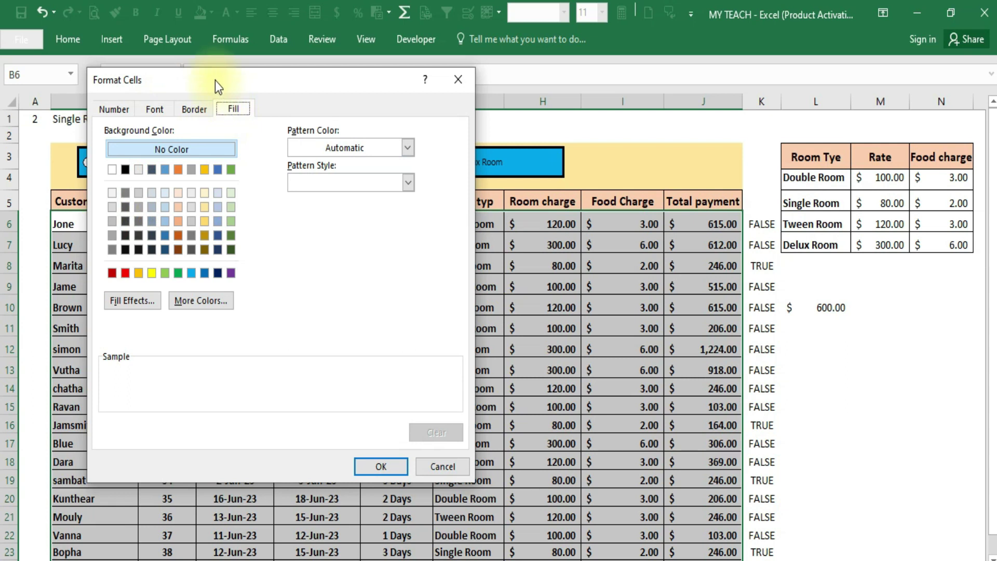
{"action": "left_click_drag", "start_coordinate": [215, 81], "coordinate": [257, 129]}
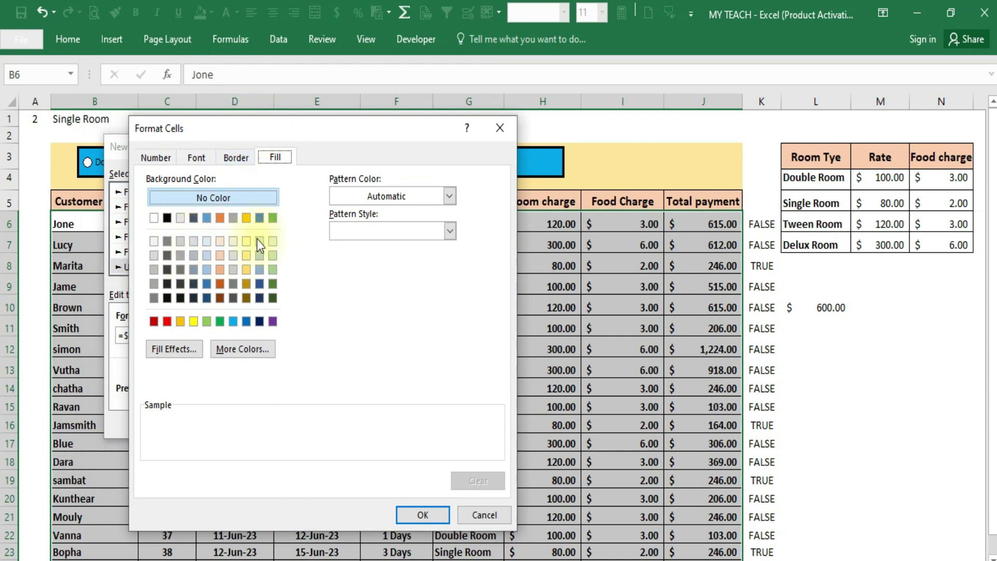
{"action": "left_click", "coordinate": [220, 321]}
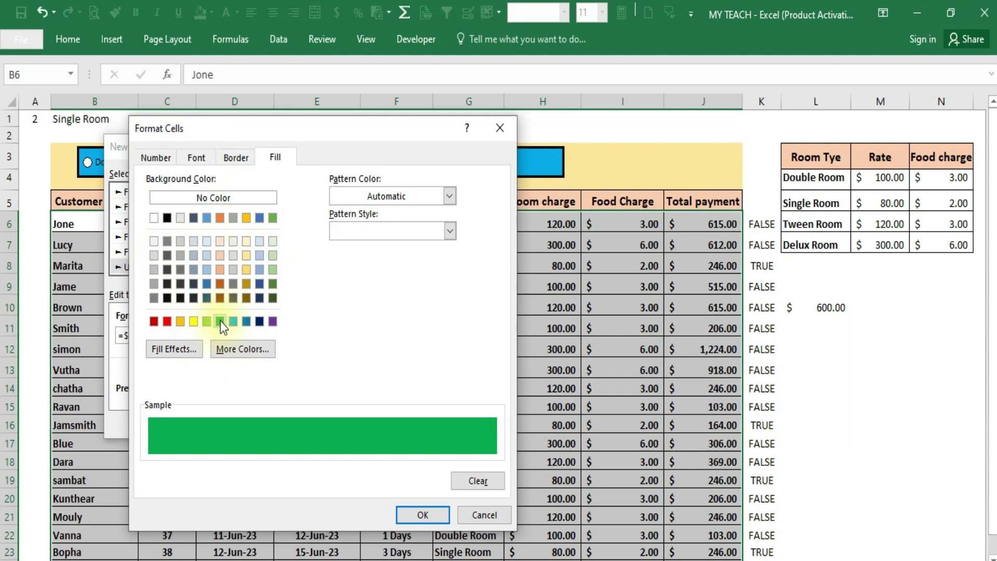
{"action": "left_click", "coordinate": [208, 322]}
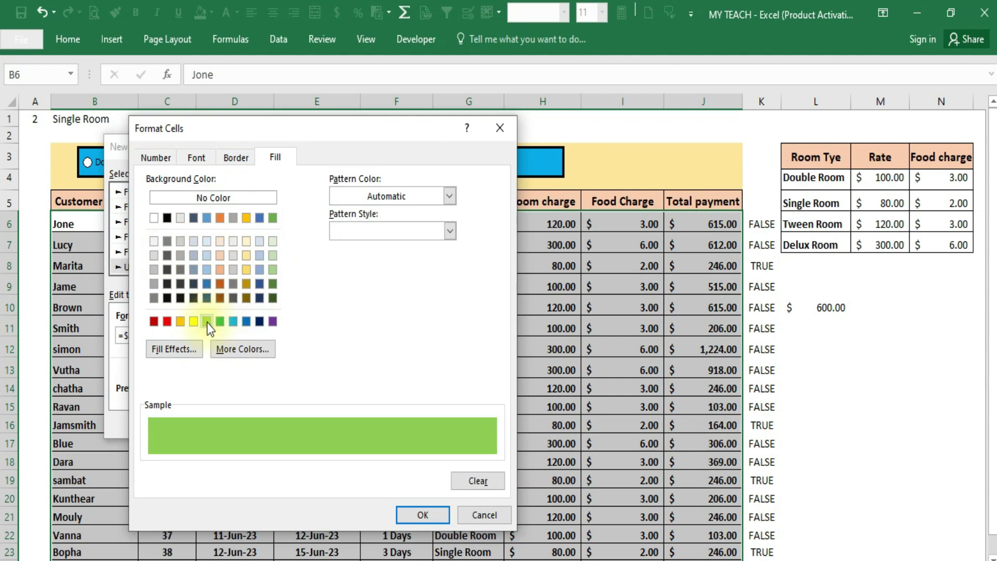
{"action": "left_click", "coordinate": [193, 322]}
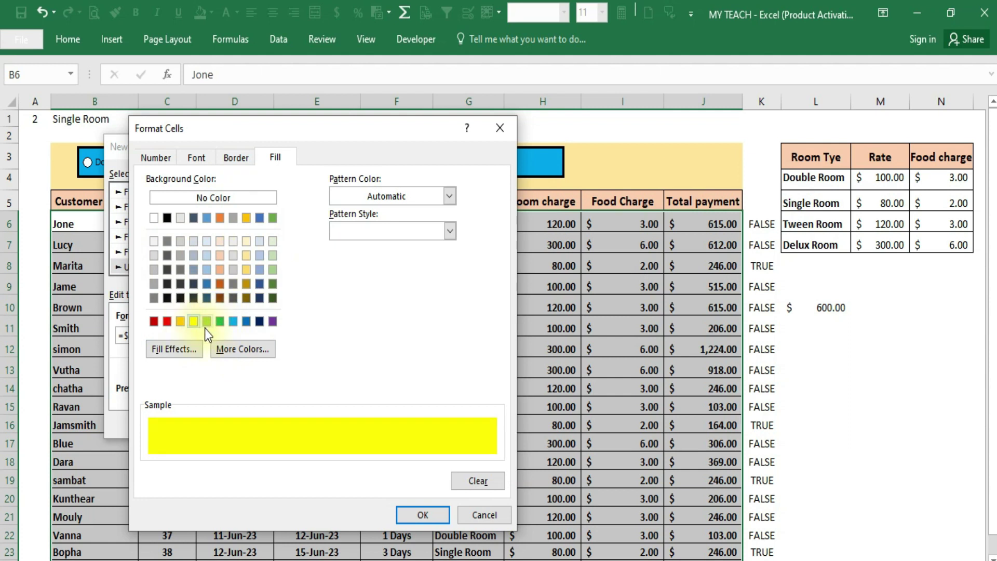
{"action": "left_click", "coordinate": [180, 322]}
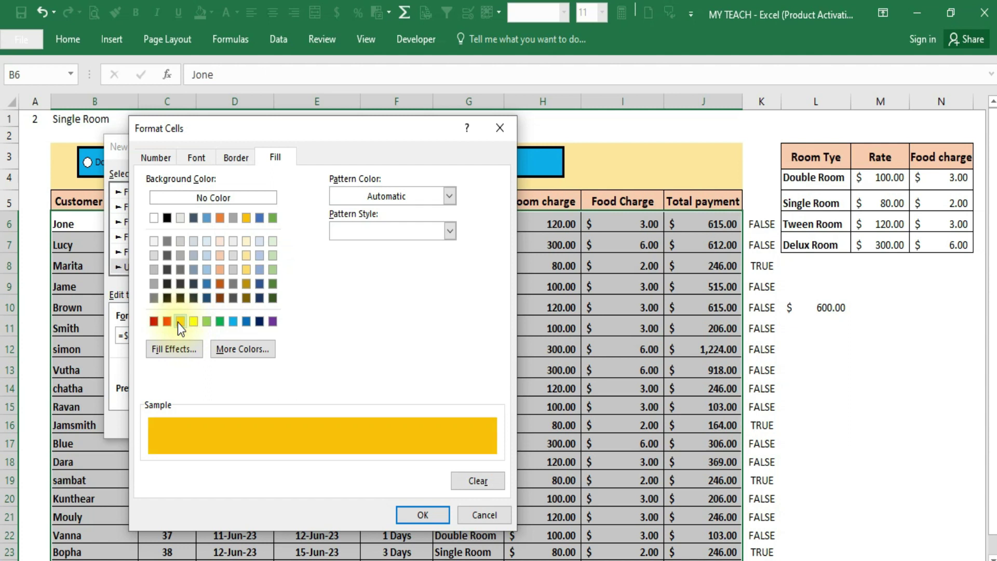
{"action": "left_click", "coordinate": [209, 322]}
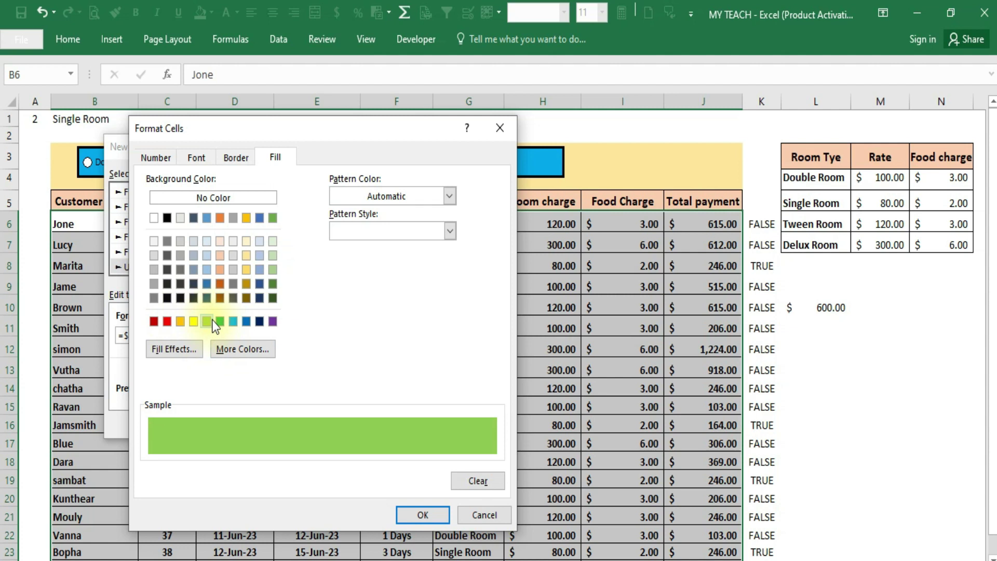
{"action": "left_click", "coordinate": [423, 515]}
Step: Apply the rule so Single Room rows turn green, then choose Tween Room instead
{"action": "left_click", "coordinate": [287, 425]}
{"action": "left_click", "coordinate": [477, 285]}
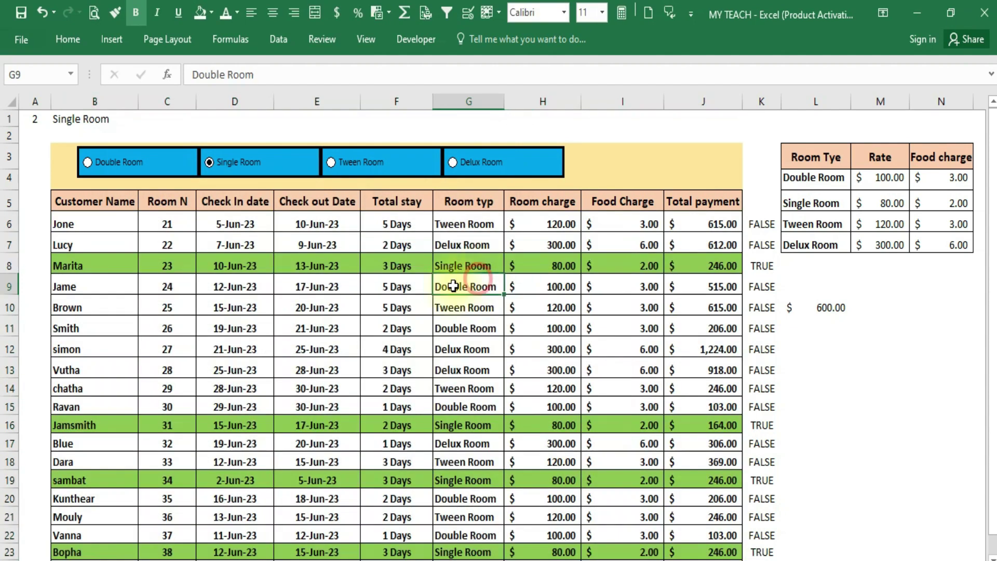
{"action": "scroll", "coordinate": [434, 303], "scroll_direction": "down", "scroll_amount": 3}
{"action": "scroll", "coordinate": [395, 359], "scroll_direction": "up", "scroll_amount": 3}
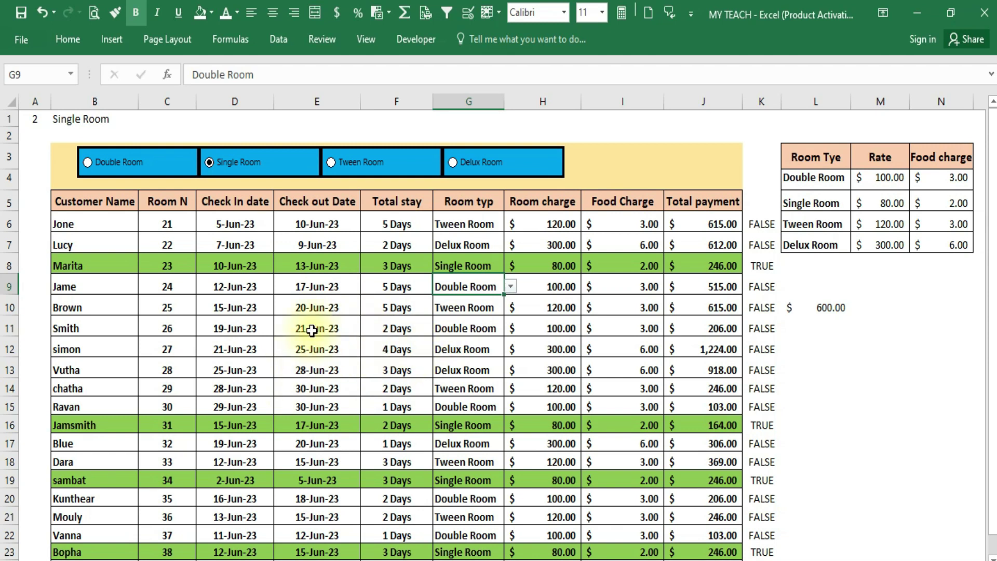
{"action": "left_click", "coordinate": [333, 171]}
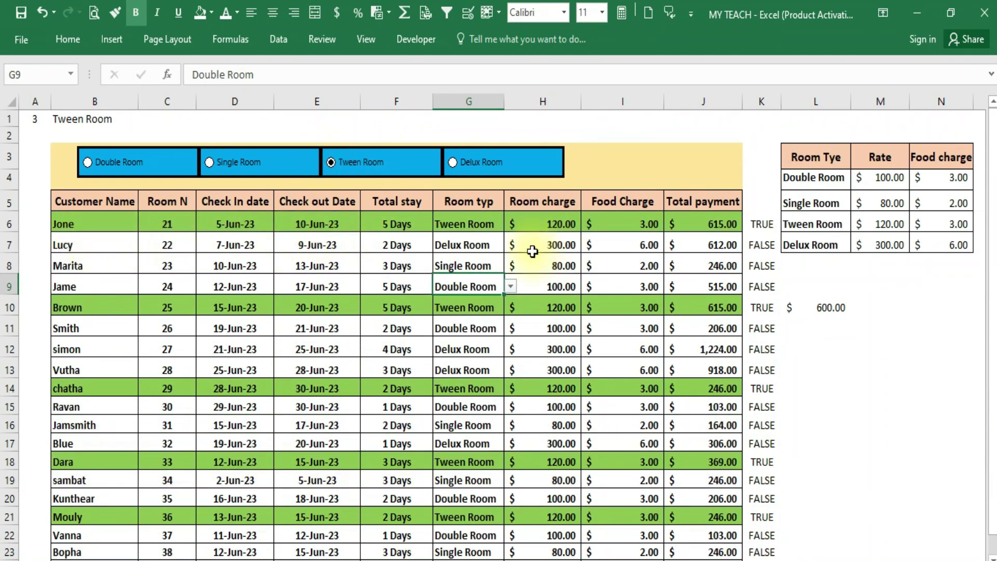
{"action": "left_click", "coordinate": [230, 222]}
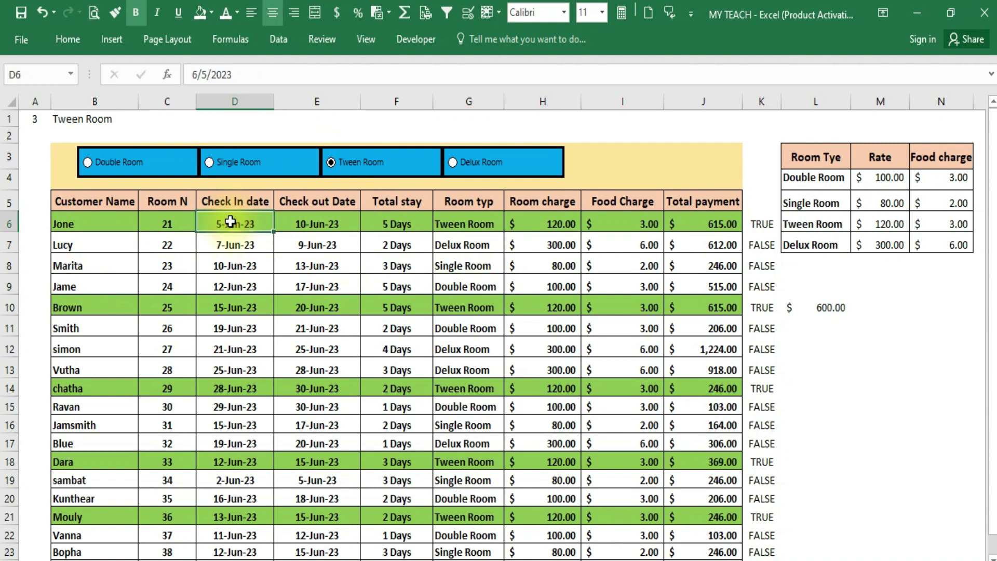
{"action": "left_click", "coordinate": [234, 306]}
{"action": "left_click", "coordinate": [224, 388]}
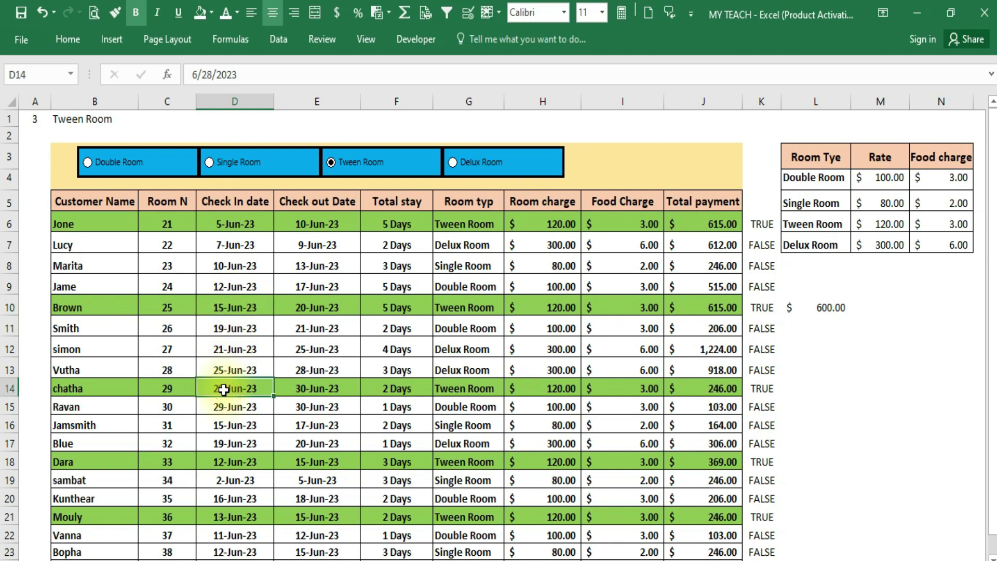
{"action": "left_click", "coordinate": [225, 462]}
{"action": "left_click", "coordinate": [223, 517]}
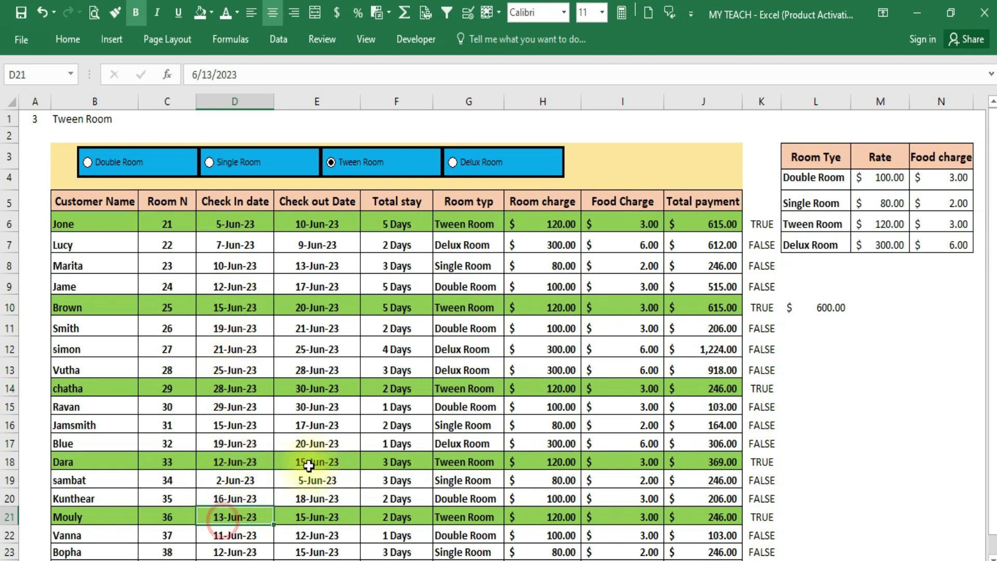
{"action": "scroll", "coordinate": [291, 470], "scroll_direction": "down", "scroll_amount": 1}
{"action": "scroll", "coordinate": [281, 442], "scroll_direction": "up", "scroll_amount": 1}
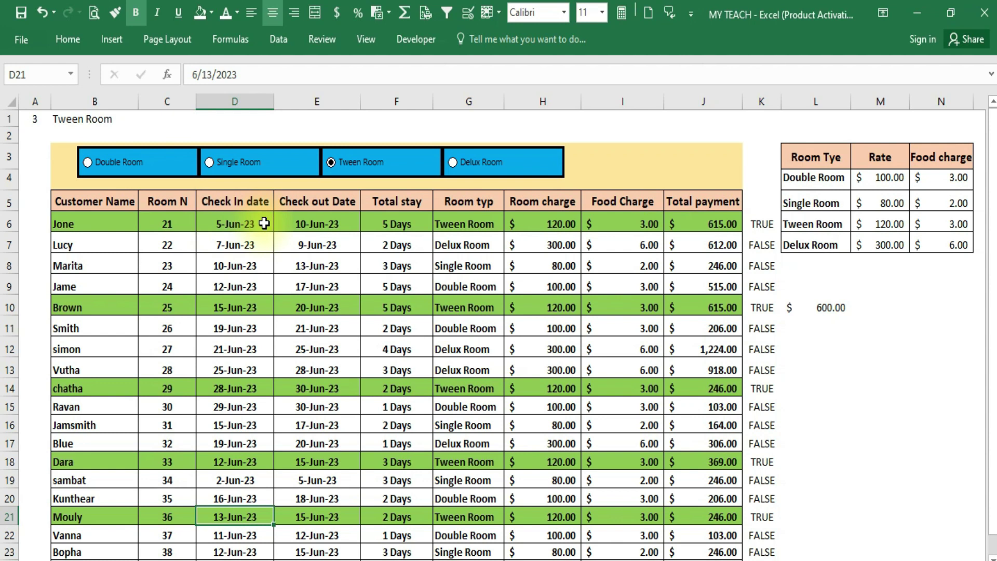
{"action": "left_click", "coordinate": [398, 224]}
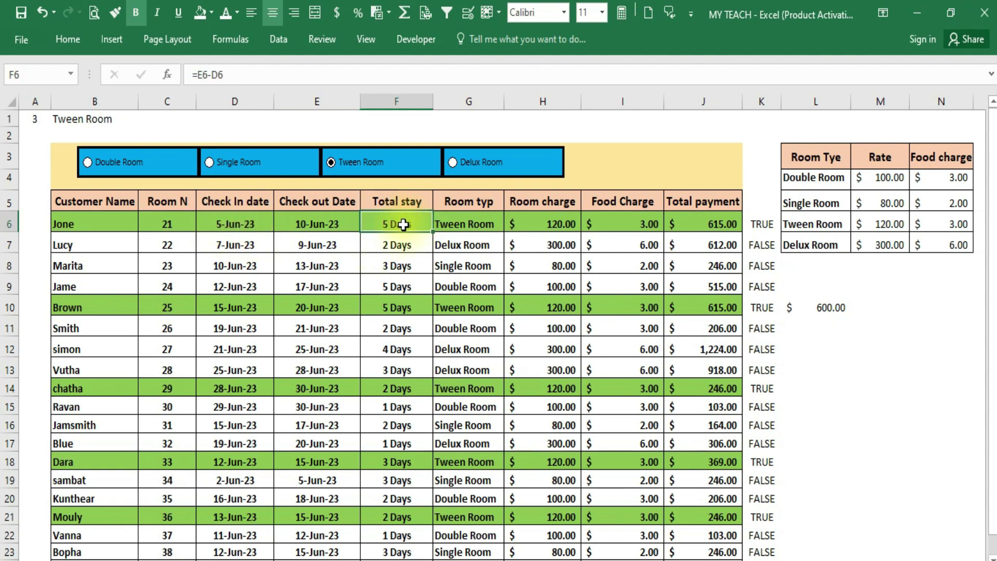
{"action": "left_click", "coordinate": [479, 225]}
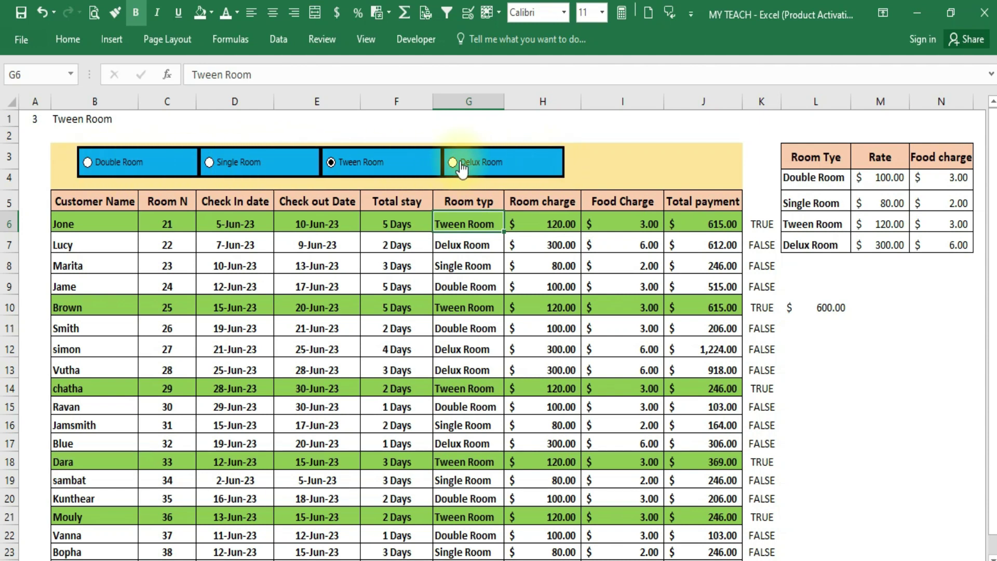
{"action": "left_click", "coordinate": [89, 163]}
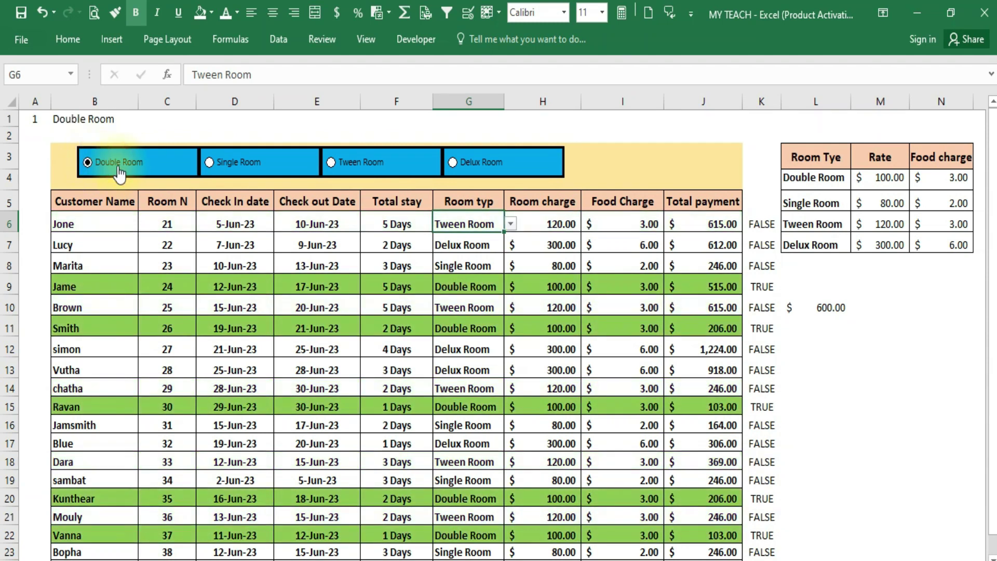
{"action": "scroll", "coordinate": [147, 166], "scroll_direction": "down", "scroll_amount": 1}
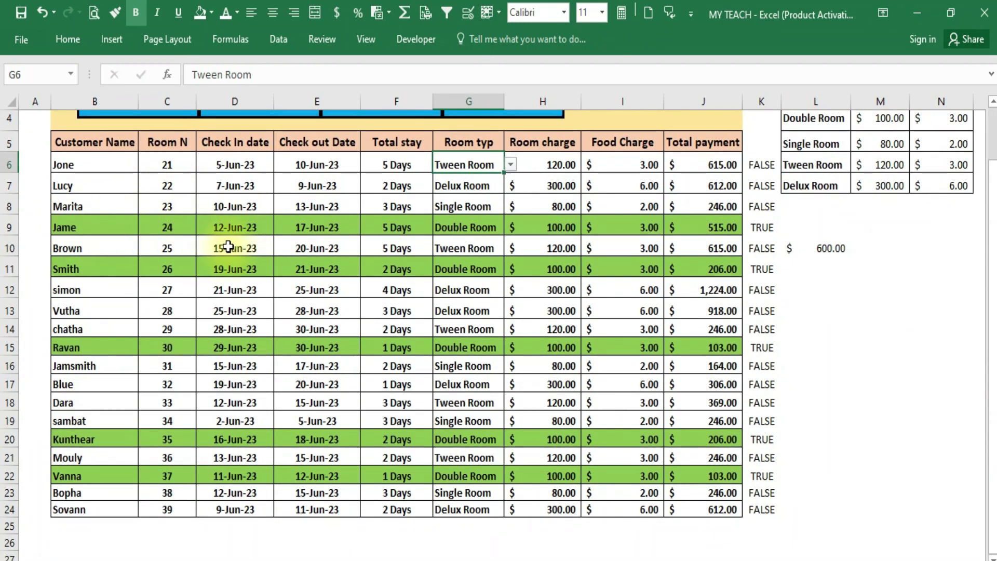
{"action": "left_click", "coordinate": [66, 227]}
{"action": "left_click", "coordinate": [87, 265]}
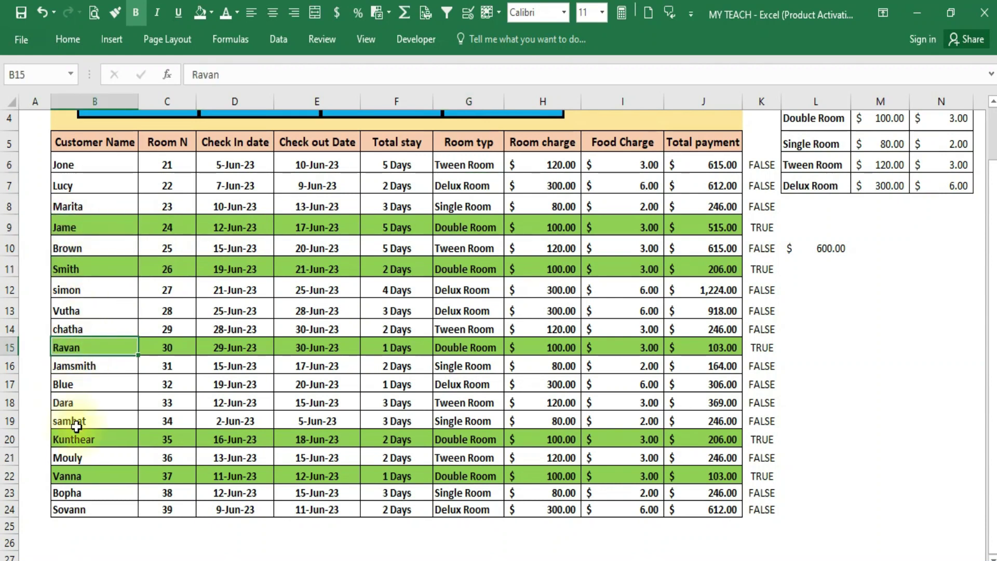
{"action": "left_click", "coordinate": [104, 440]}
{"action": "left_click", "coordinate": [77, 479]}
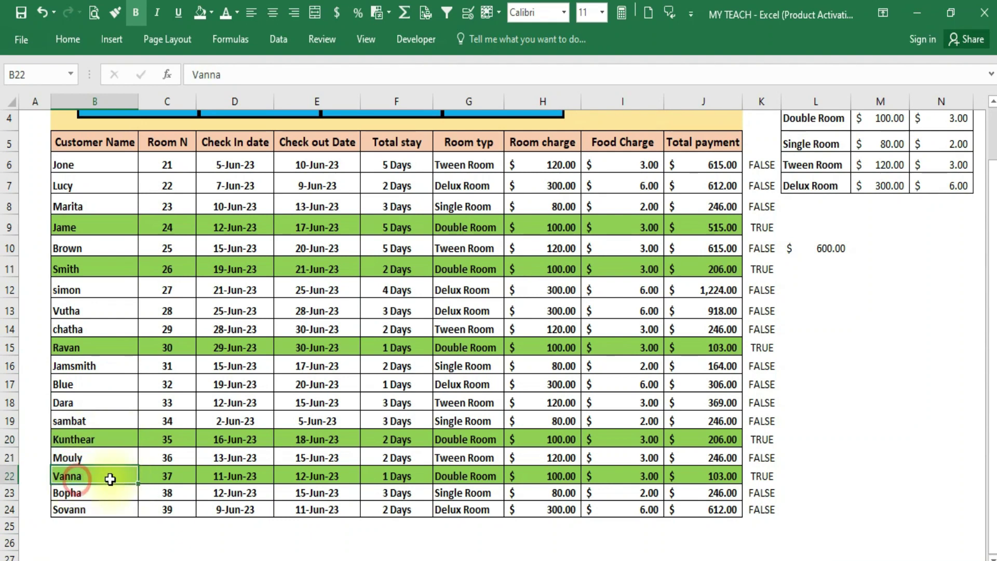
{"action": "left_click", "coordinate": [97, 228]}
{"action": "left_click", "coordinate": [397, 227]}
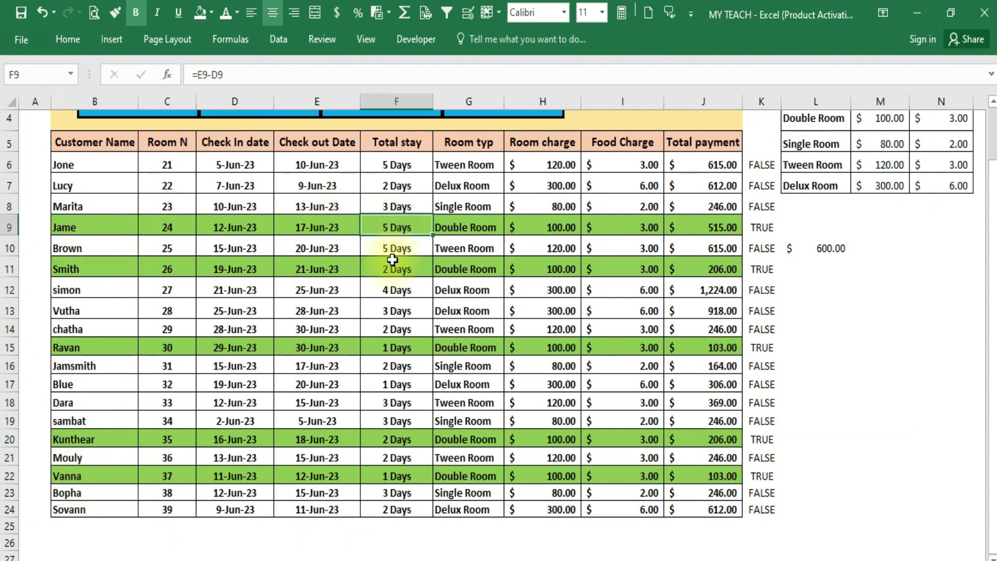
{"action": "left_click", "coordinate": [397, 269]}
{"action": "left_click", "coordinate": [397, 311]}
{"action": "left_click", "coordinate": [406, 347]}
{"action": "left_click", "coordinate": [401, 439]}
{"action": "left_click", "coordinate": [404, 476]}
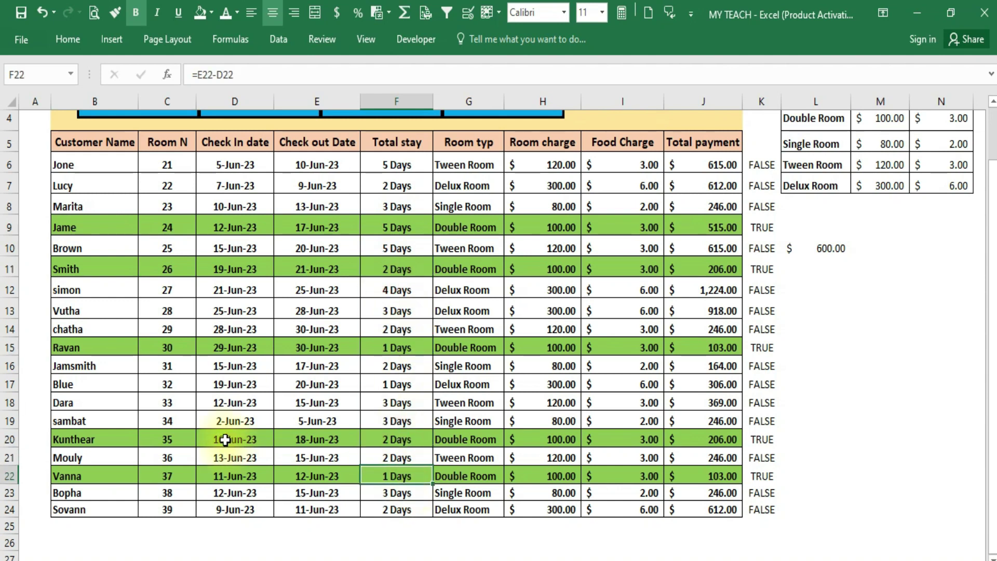
{"action": "scroll", "coordinate": [297, 187], "scroll_direction": "up", "scroll_amount": 1}
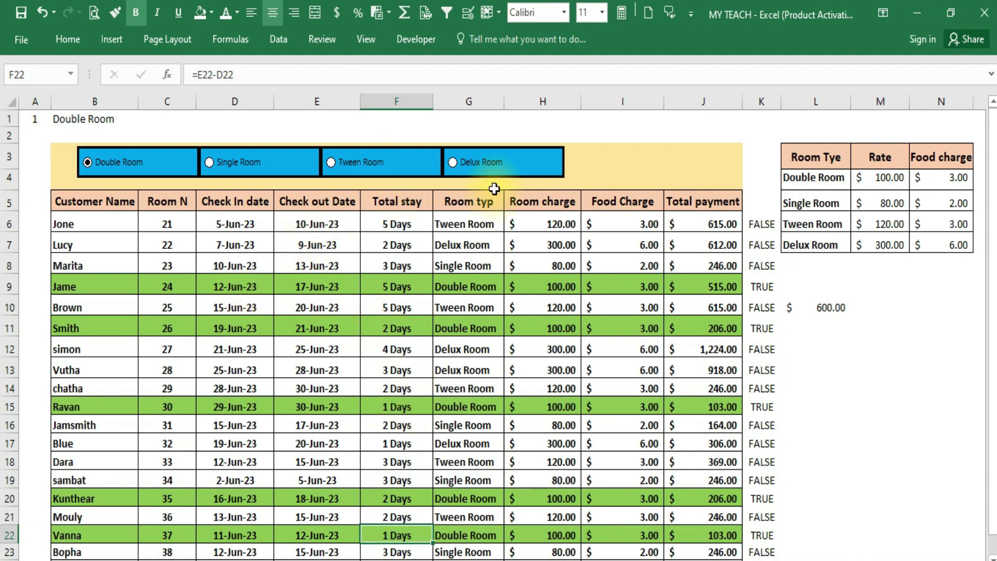
Step: Choose Single Room so A1 reads 2 and only Single Room bookings are green
{"action": "left_click", "coordinate": [212, 162]}
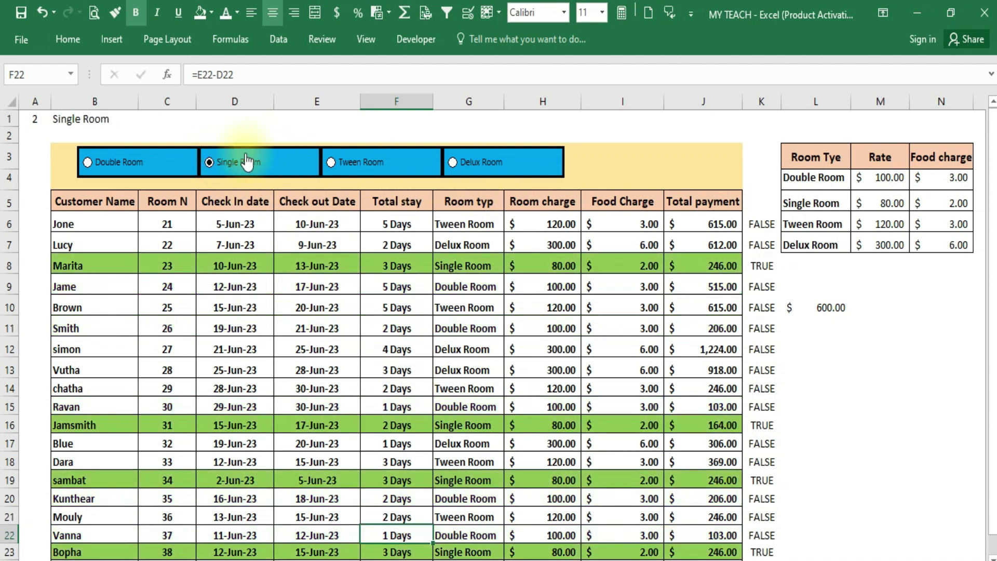
{"action": "scroll", "coordinate": [322, 264], "scroll_direction": "down", "scroll_amount": 1}
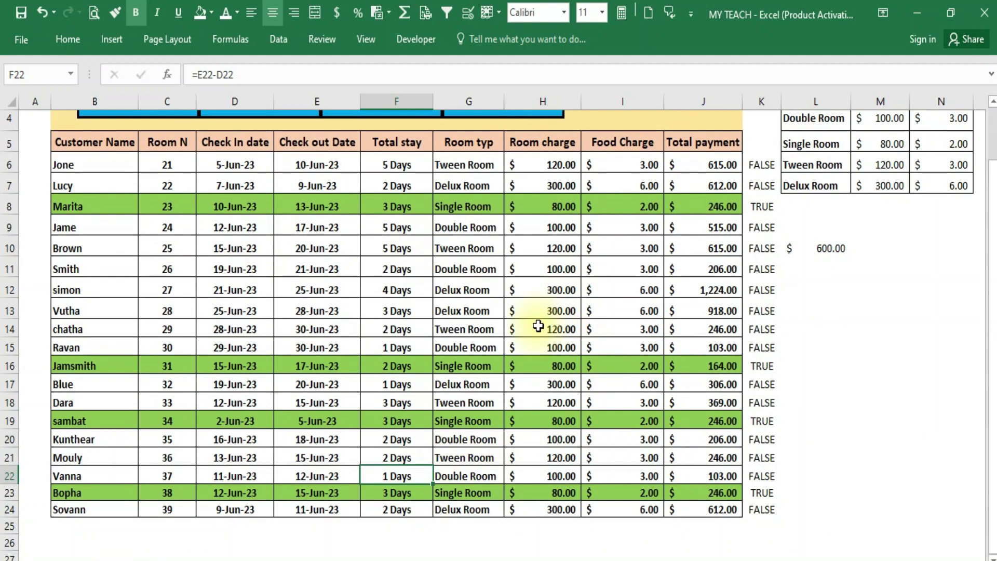
{"action": "scroll", "coordinate": [538, 325], "scroll_direction": "up", "scroll_amount": 1}
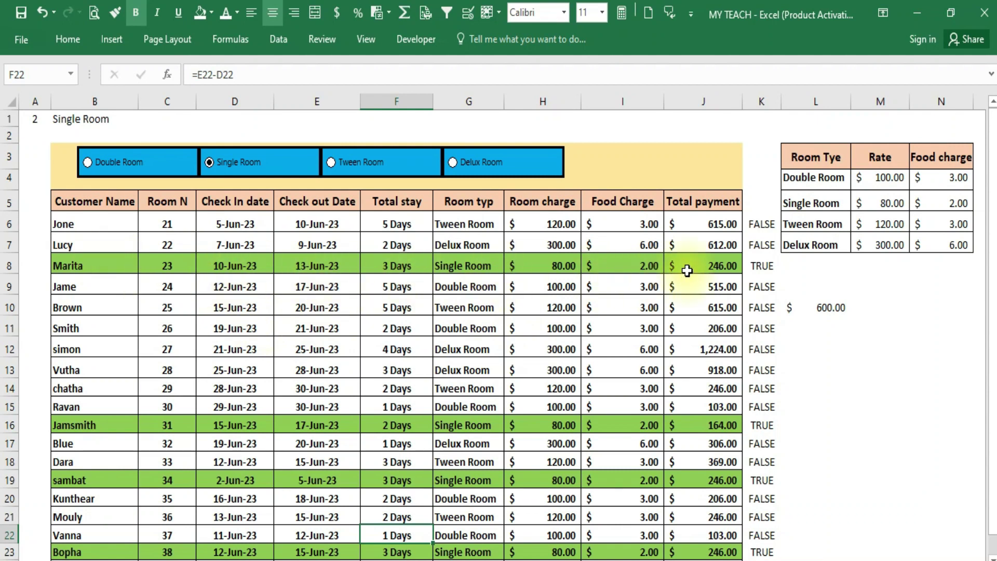
{"action": "scroll", "coordinate": [296, 323], "scroll_direction": "down", "scroll_amount": 1}
{"action": "scroll", "coordinate": [296, 323], "scroll_direction": "down", "scroll_amount": 1}
{"action": "scroll", "coordinate": [296, 322], "scroll_direction": "up", "scroll_amount": 2}
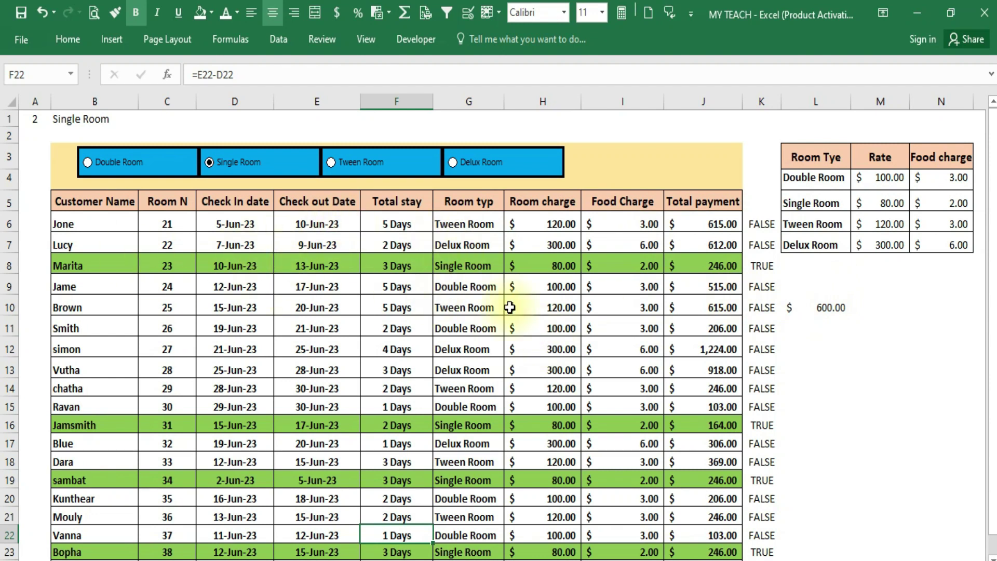
Step: Turn the K4:K24 TRUE/FALSE values white and hide column K
{"action": "left_click_drag", "start_coordinate": [765, 224], "coordinate": [765, 272]}
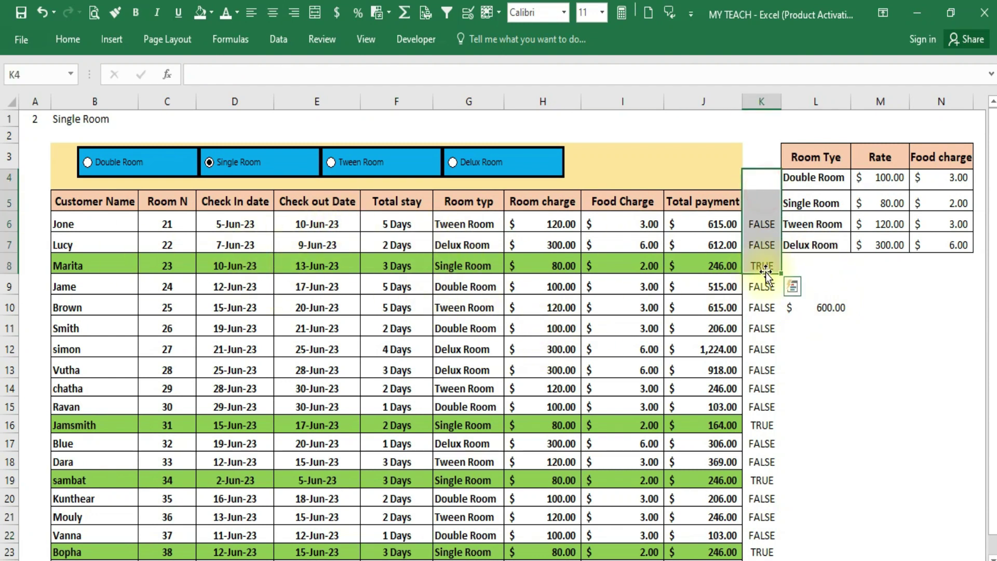
{"action": "left_click", "coordinate": [762, 183]}
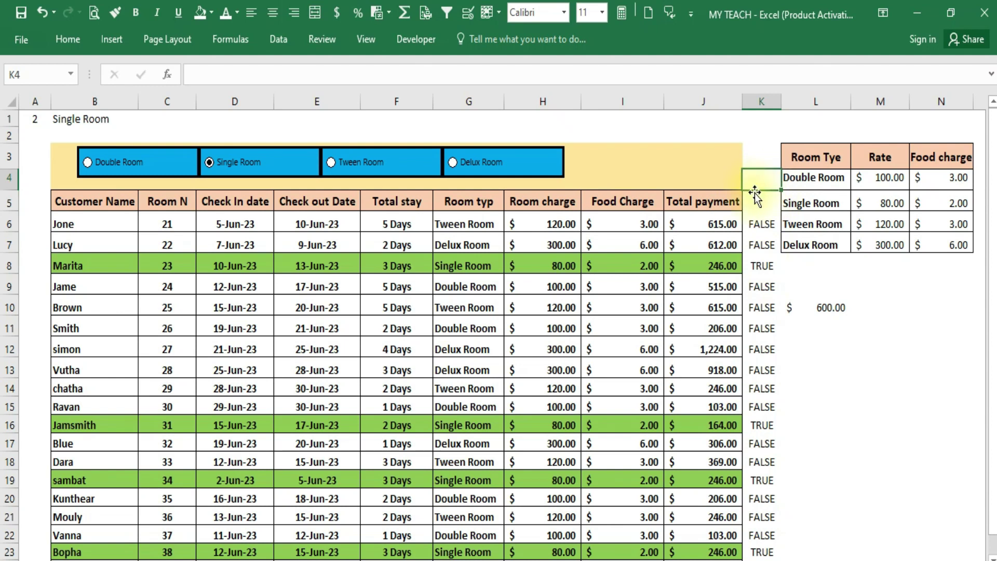
{"action": "left_click_drag", "start_coordinate": [765, 189], "coordinate": [762, 488]}
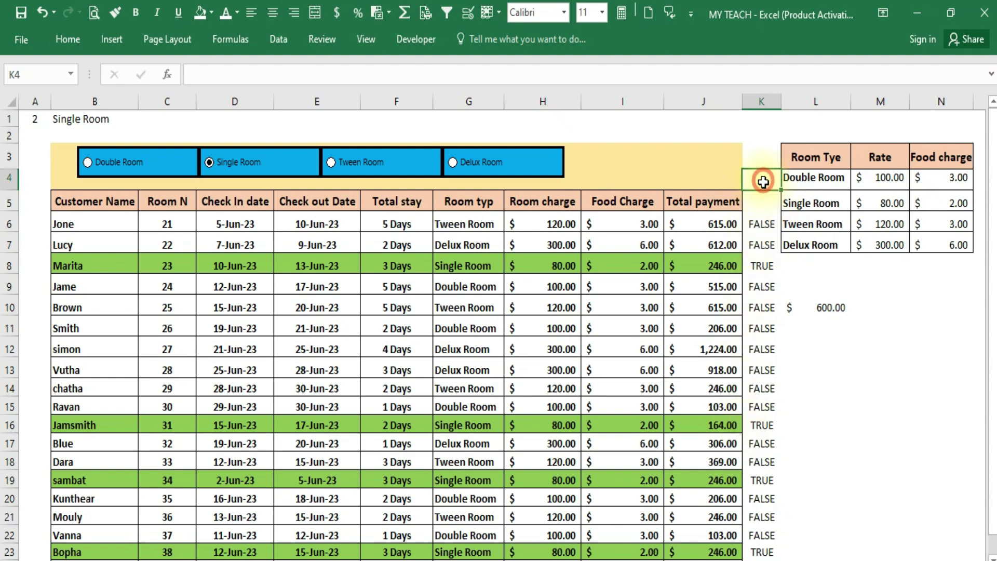
{"action": "scroll", "coordinate": [725, 369], "scroll_direction": "up", "scroll_amount": 2}
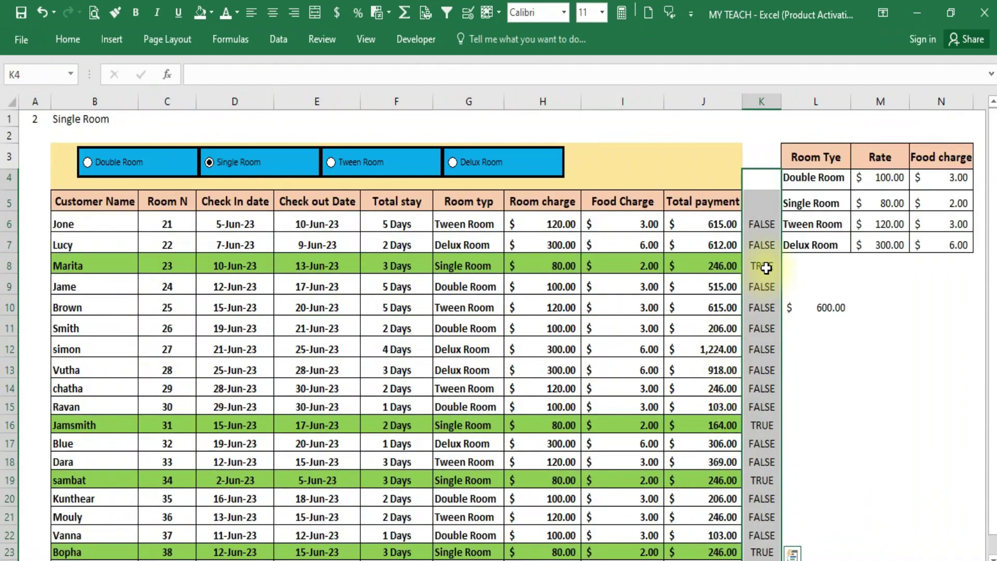
{"action": "left_click", "coordinate": [226, 14]}
{"action": "left_click", "coordinate": [759, 263]}
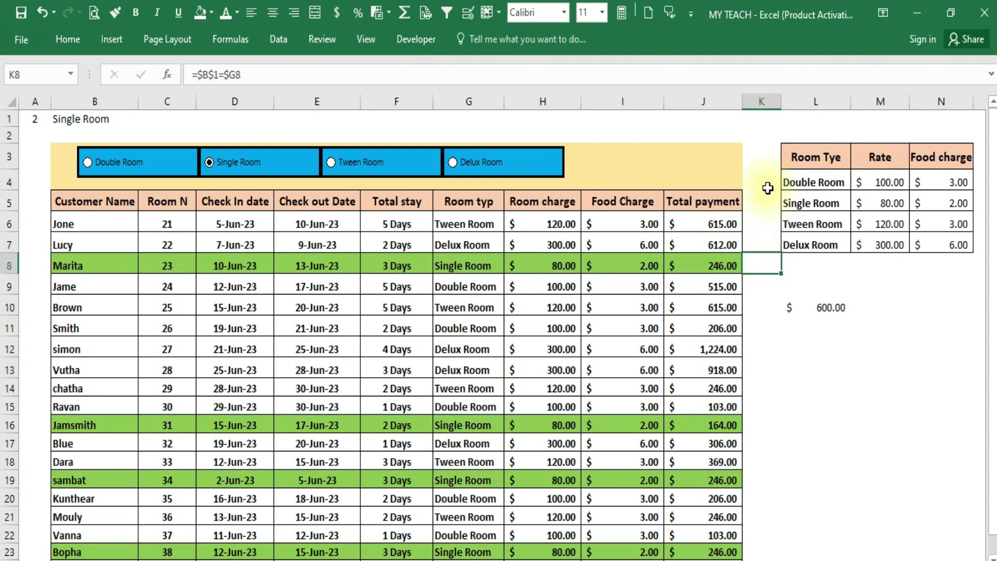
{"action": "left_click", "coordinate": [761, 98]}
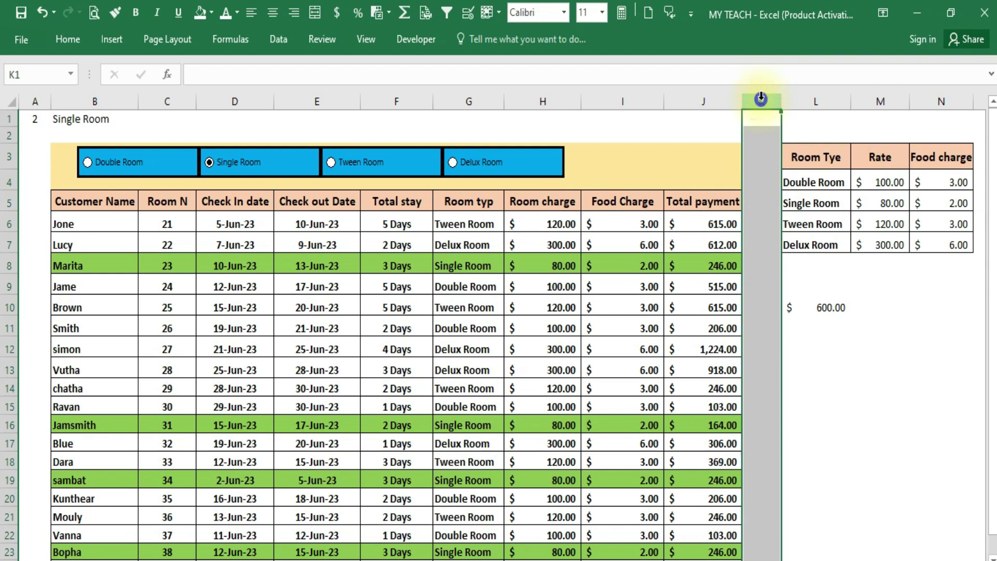
{"action": "right_click", "coordinate": [762, 98]}
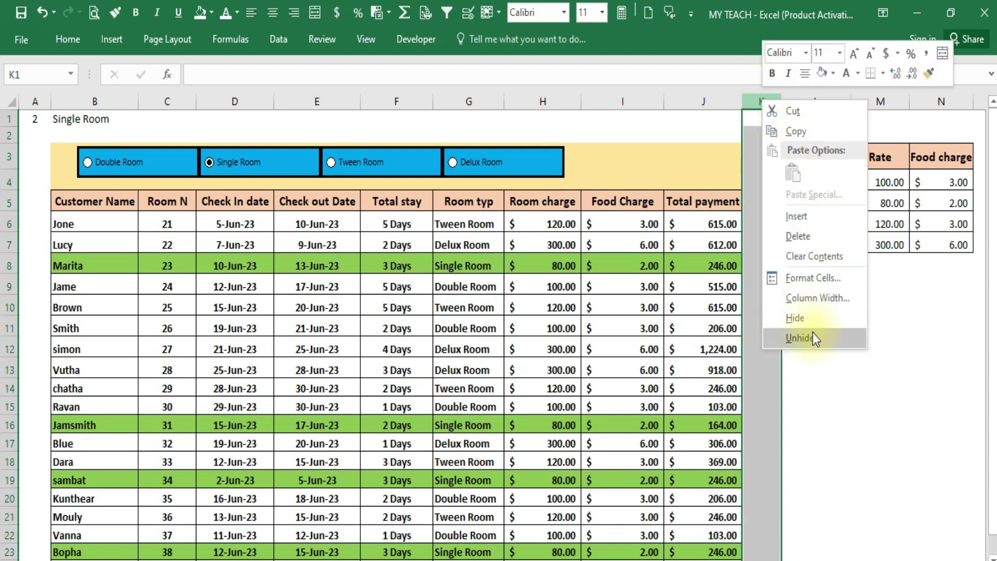
{"action": "left_click", "coordinate": [802, 318]}
{"action": "left_click", "coordinate": [852, 299]}
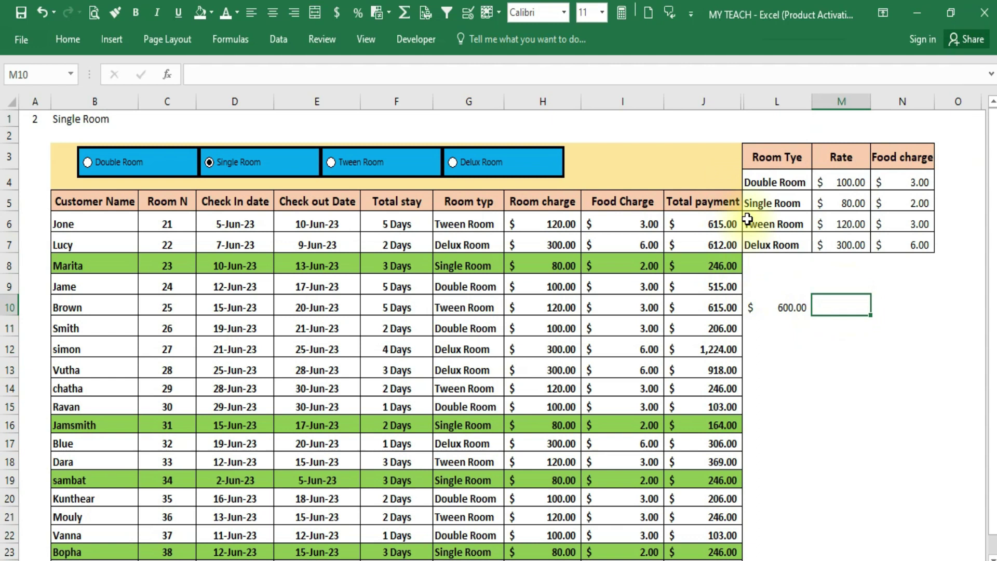
Step: Make the A1 and B1 helper values white so they are hidden
{"action": "left_click", "coordinate": [80, 119]}
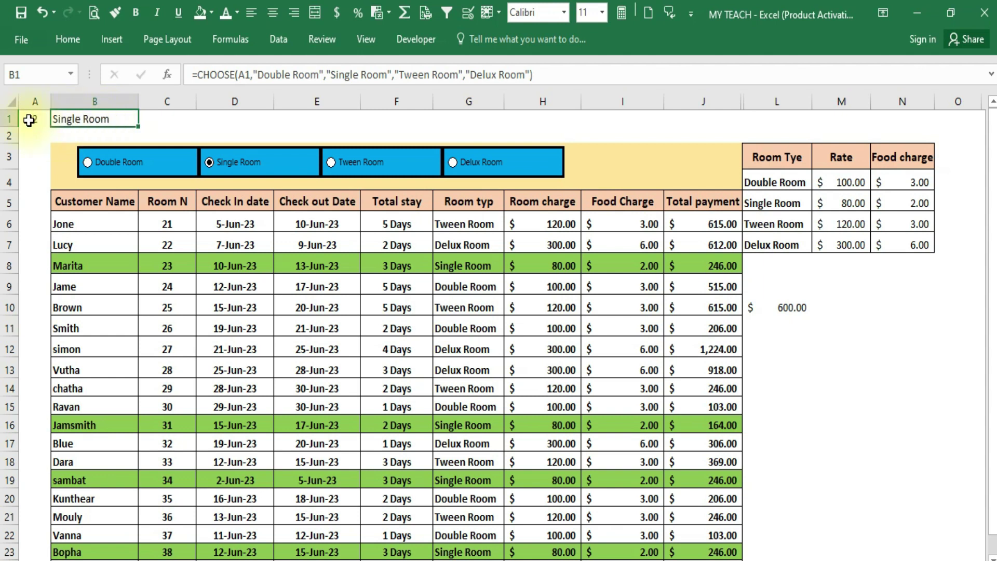
{"action": "left_click_drag", "start_coordinate": [28, 120], "coordinate": [82, 119]}
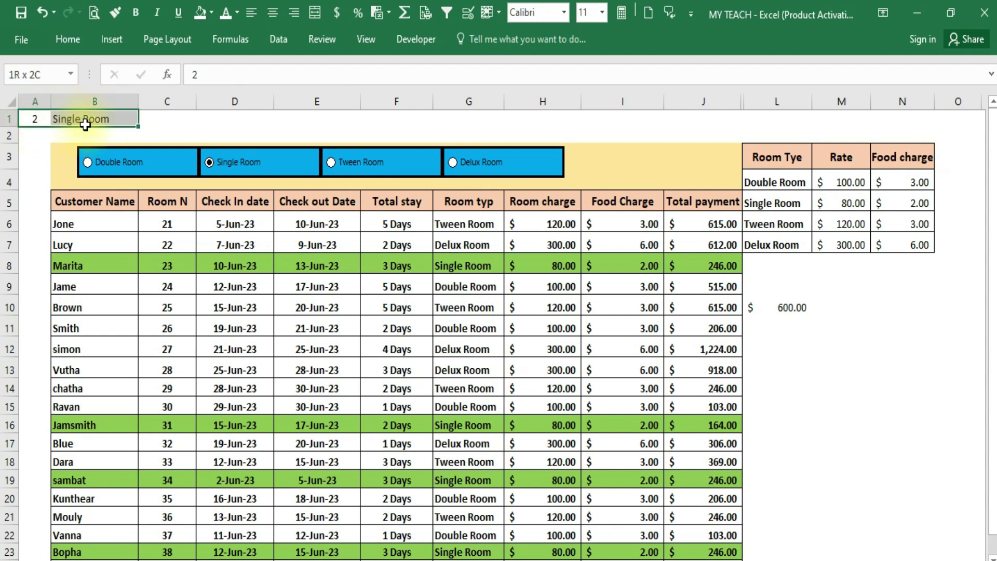
{"action": "left_click", "coordinate": [222, 17]}
{"action": "left_click", "coordinate": [193, 123]}
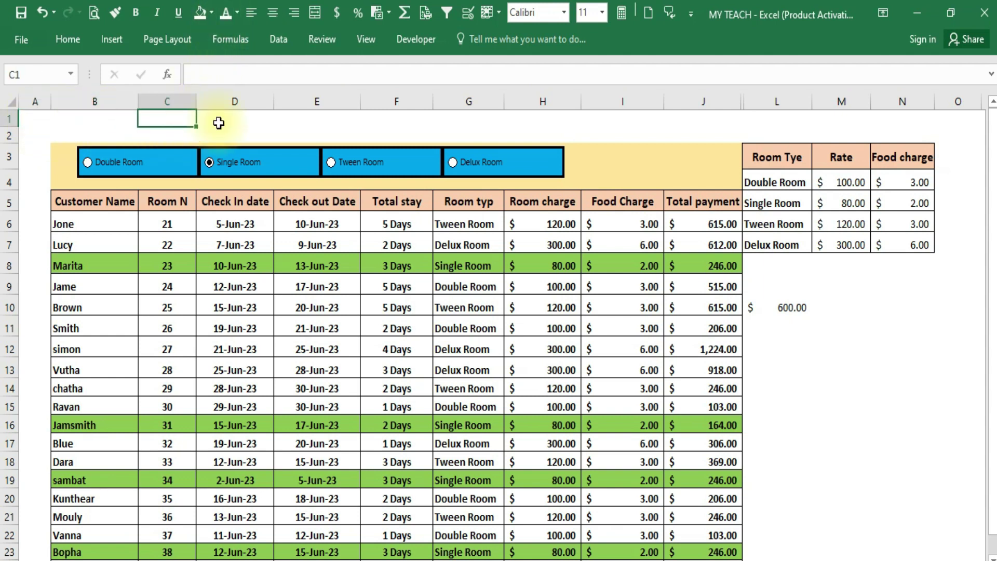
Step: Clear the stray 600.00 value from cell L10
{"action": "scroll", "coordinate": [674, 349], "scroll_direction": "down", "scroll_amount": 1}
{"action": "scroll", "coordinate": [623, 349], "scroll_direction": "down", "scroll_amount": 2}
{"action": "scroll", "coordinate": [534, 353], "scroll_direction": "up", "scroll_amount": 3}
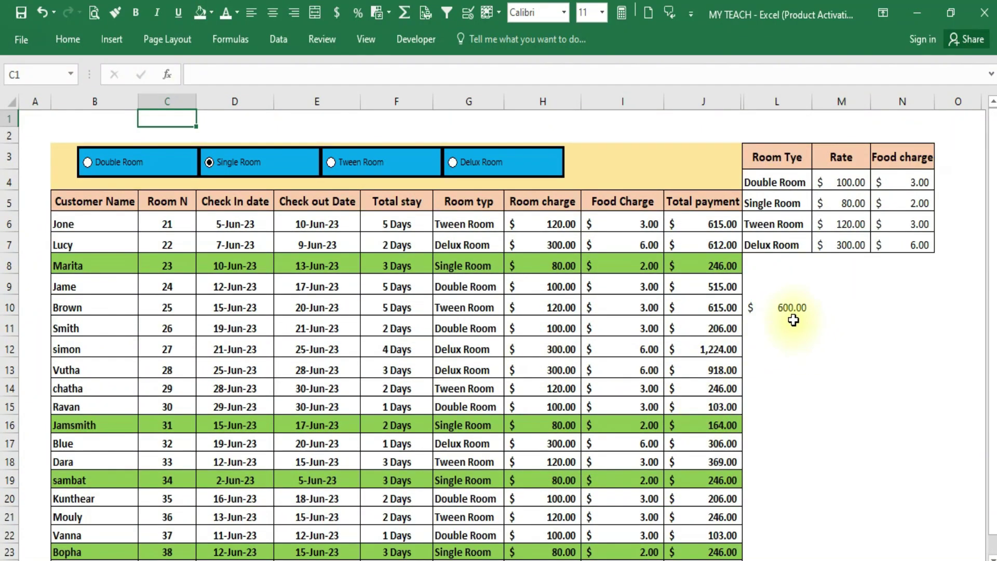
{"action": "left_click", "coordinate": [791, 312]}
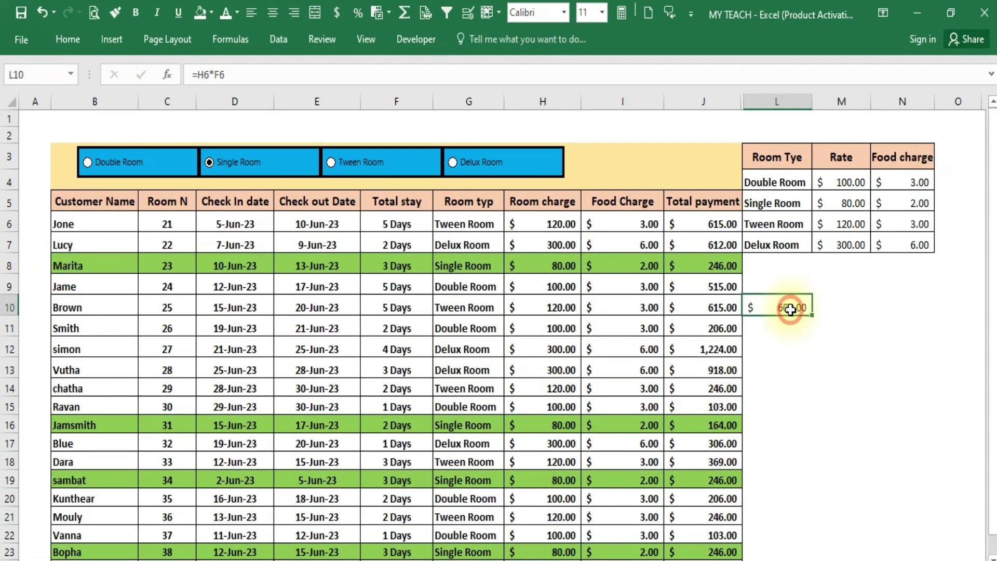
{"action": "left_click", "coordinate": [790, 348]}
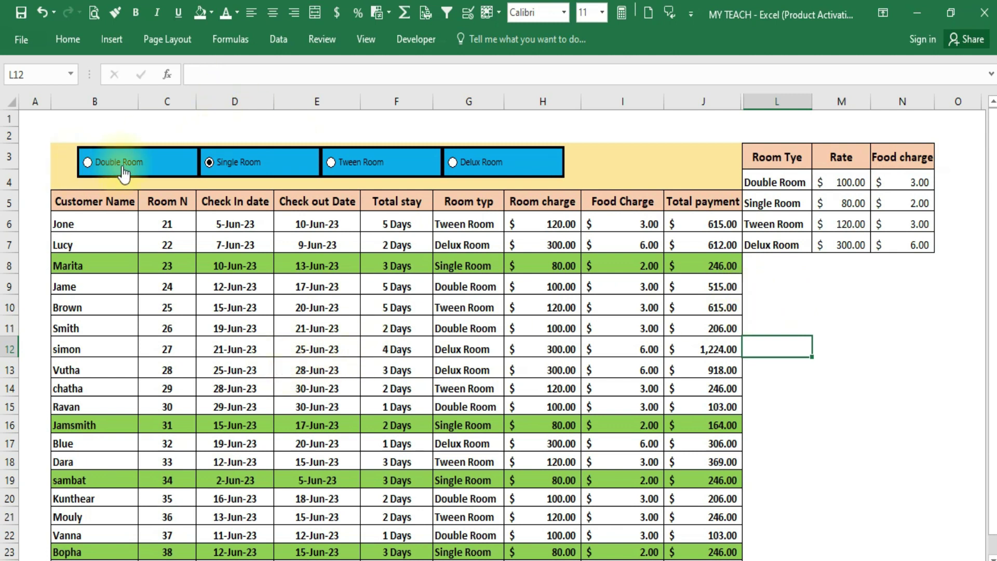
Step: Cycle through Double, Single, Tween and finally Delux Room, leaving rows 7, 12, 13, 17 green
{"action": "left_click", "coordinate": [88, 163]}
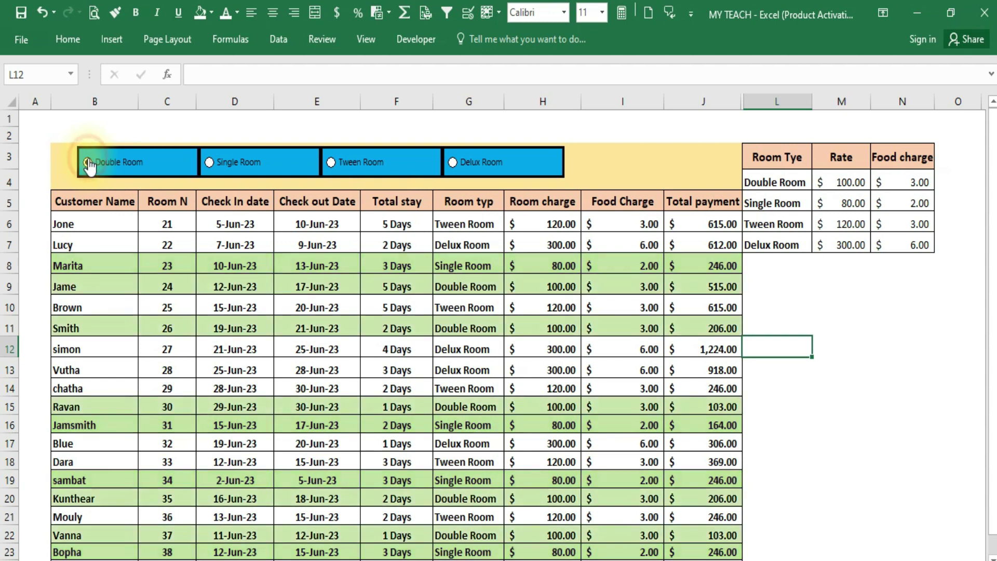
{"action": "left_click", "coordinate": [208, 165]}
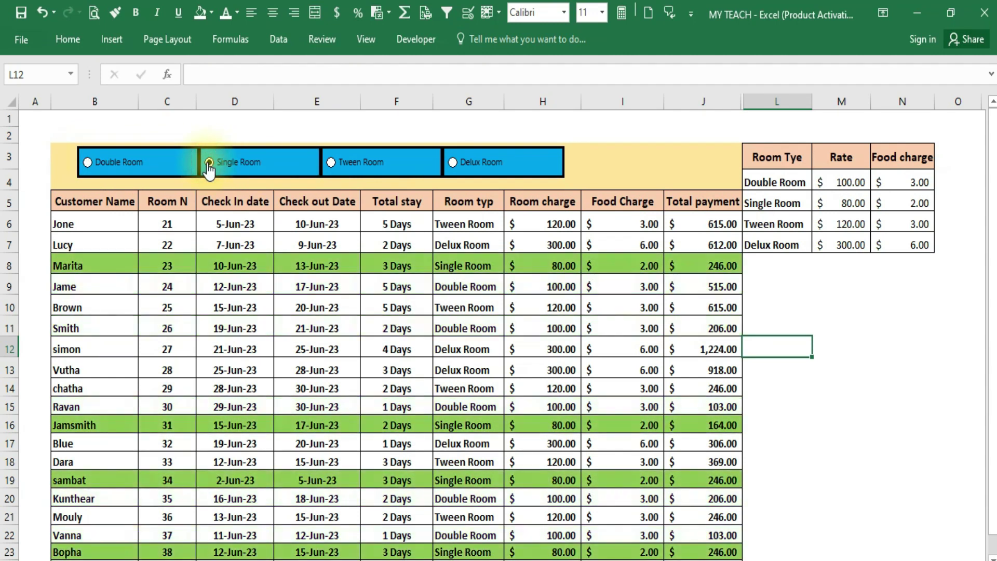
{"action": "left_click", "coordinate": [331, 163]}
{"action": "left_click", "coordinate": [456, 172]}
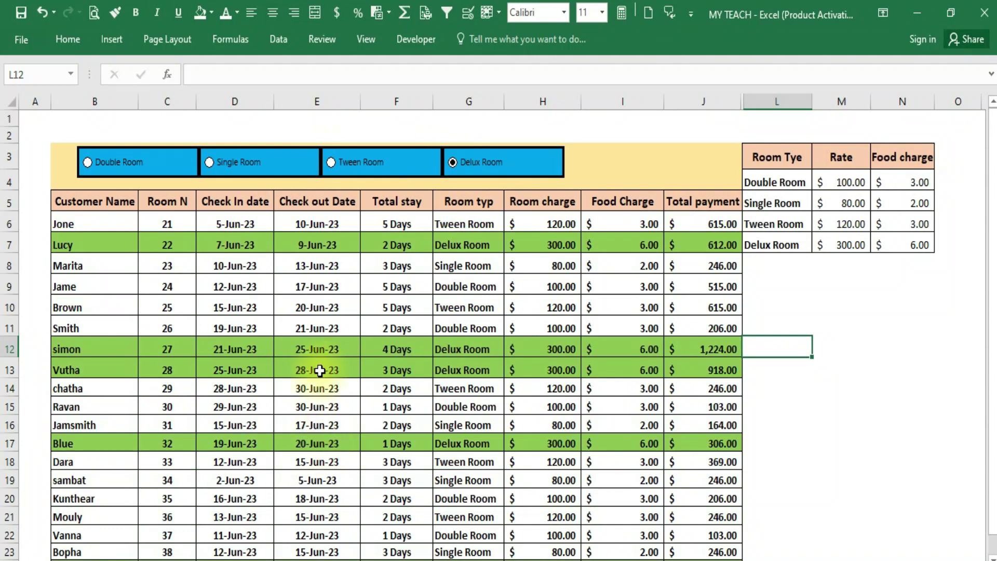
{"action": "scroll", "coordinate": [319, 371], "scroll_direction": "down", "scroll_amount": 1}
{"action": "scroll", "coordinate": [323, 383], "scroll_direction": "up", "scroll_amount": 1}
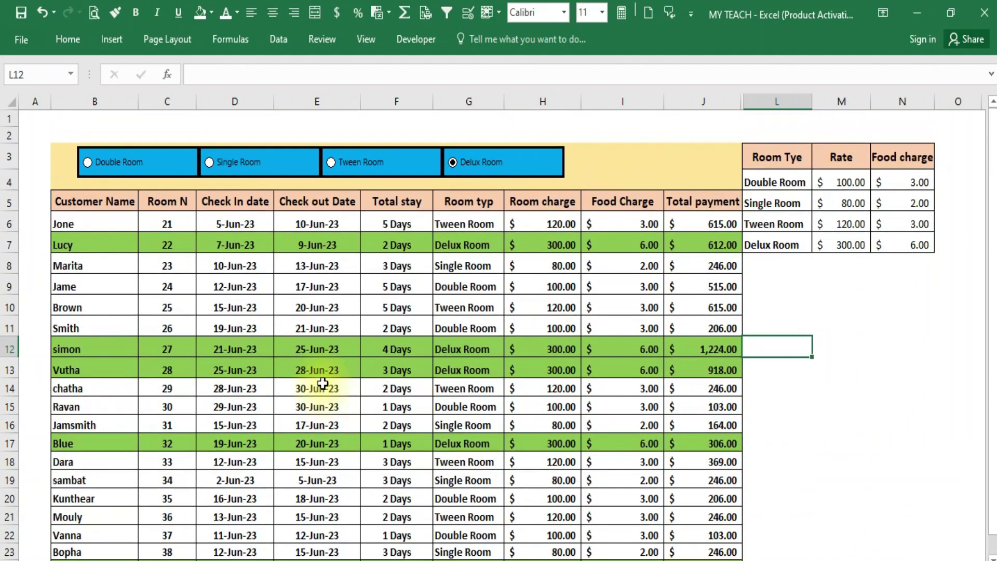